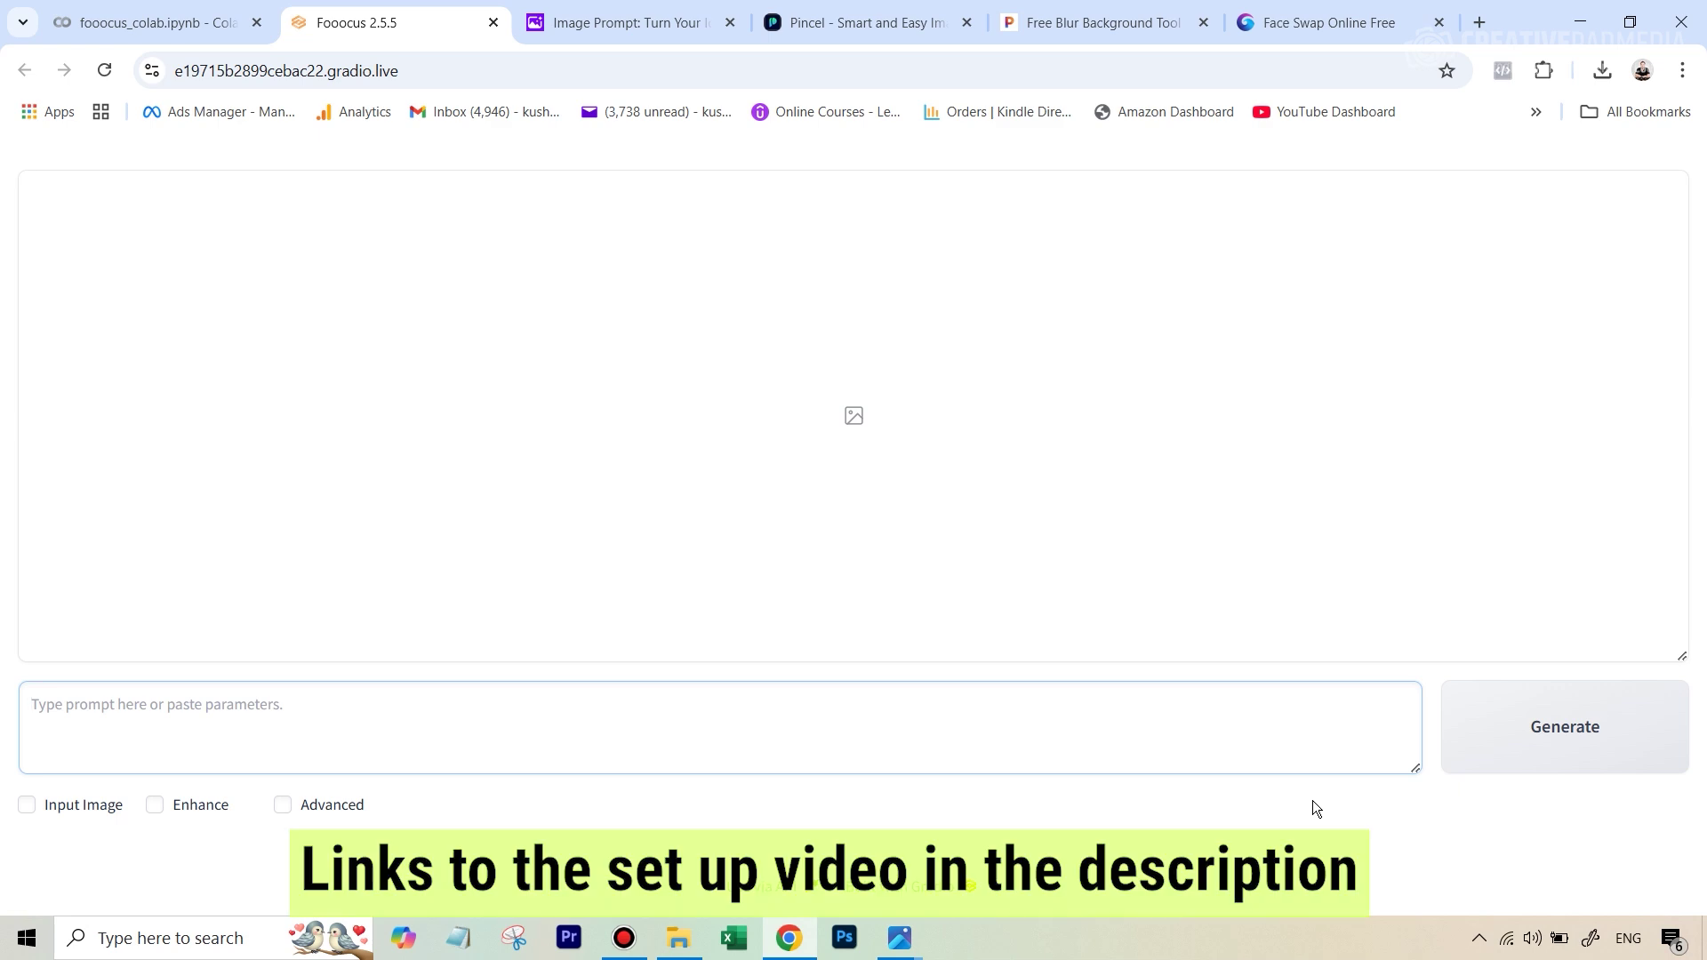
# - In the rockstar tutorial folder, view the reference image from google, the AI generated image and the Original Portrait
pyautogui.click(678, 938)
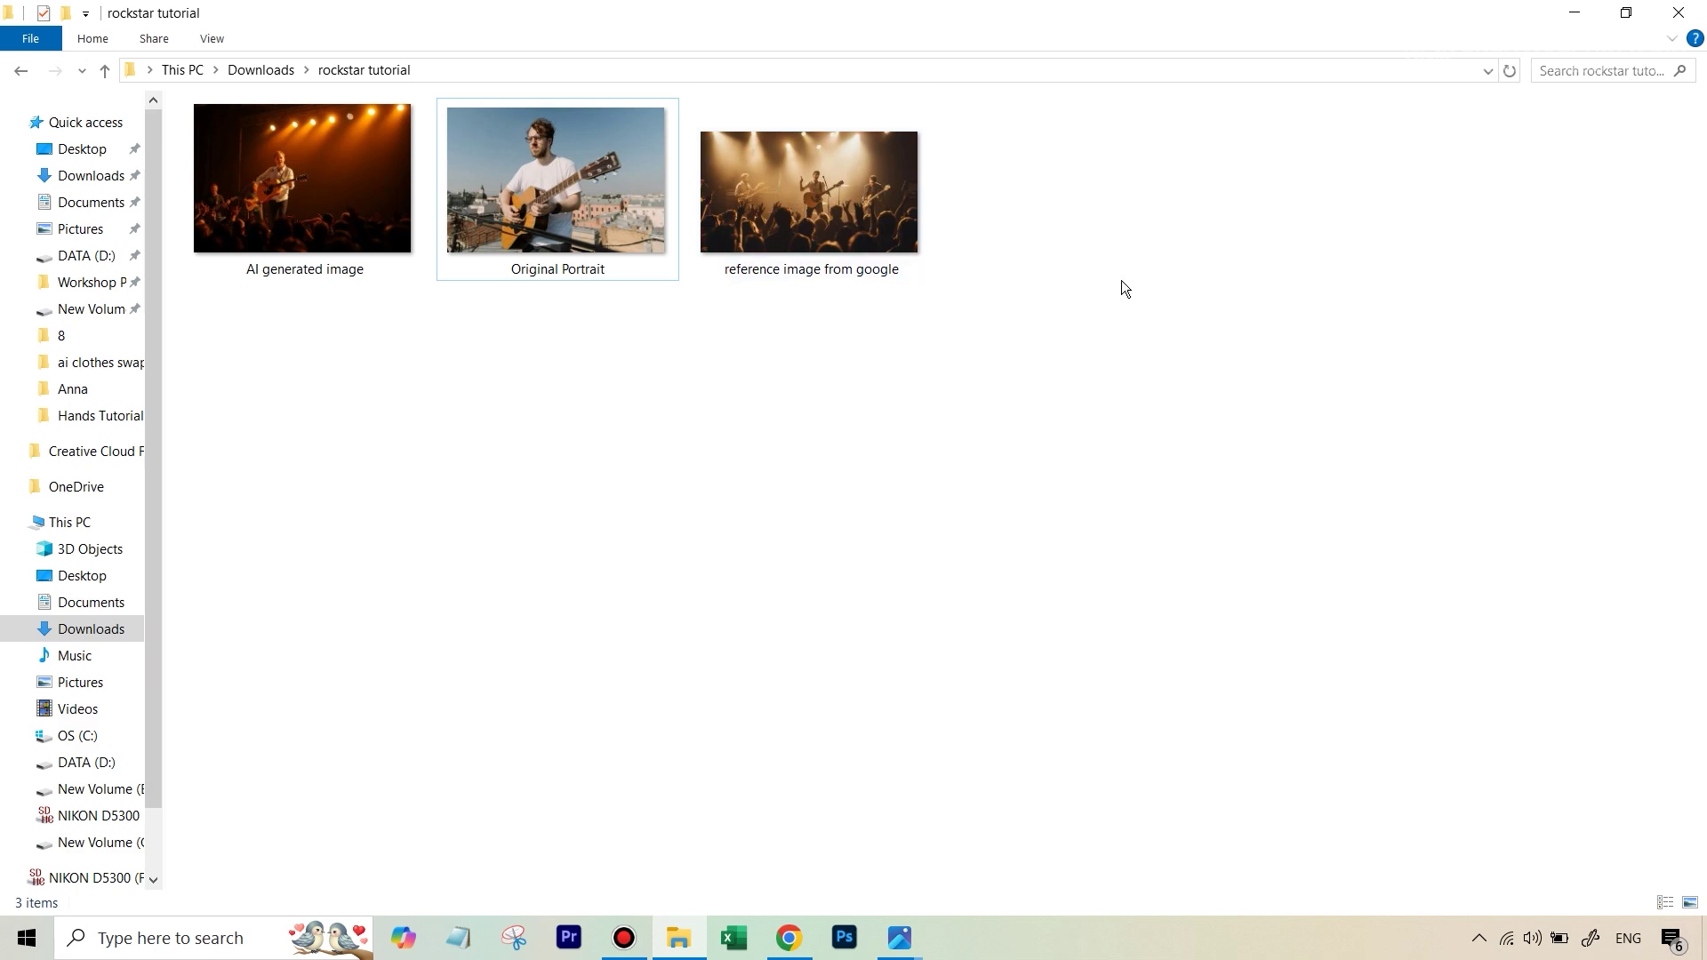
pyautogui.doubleClick(818, 194)
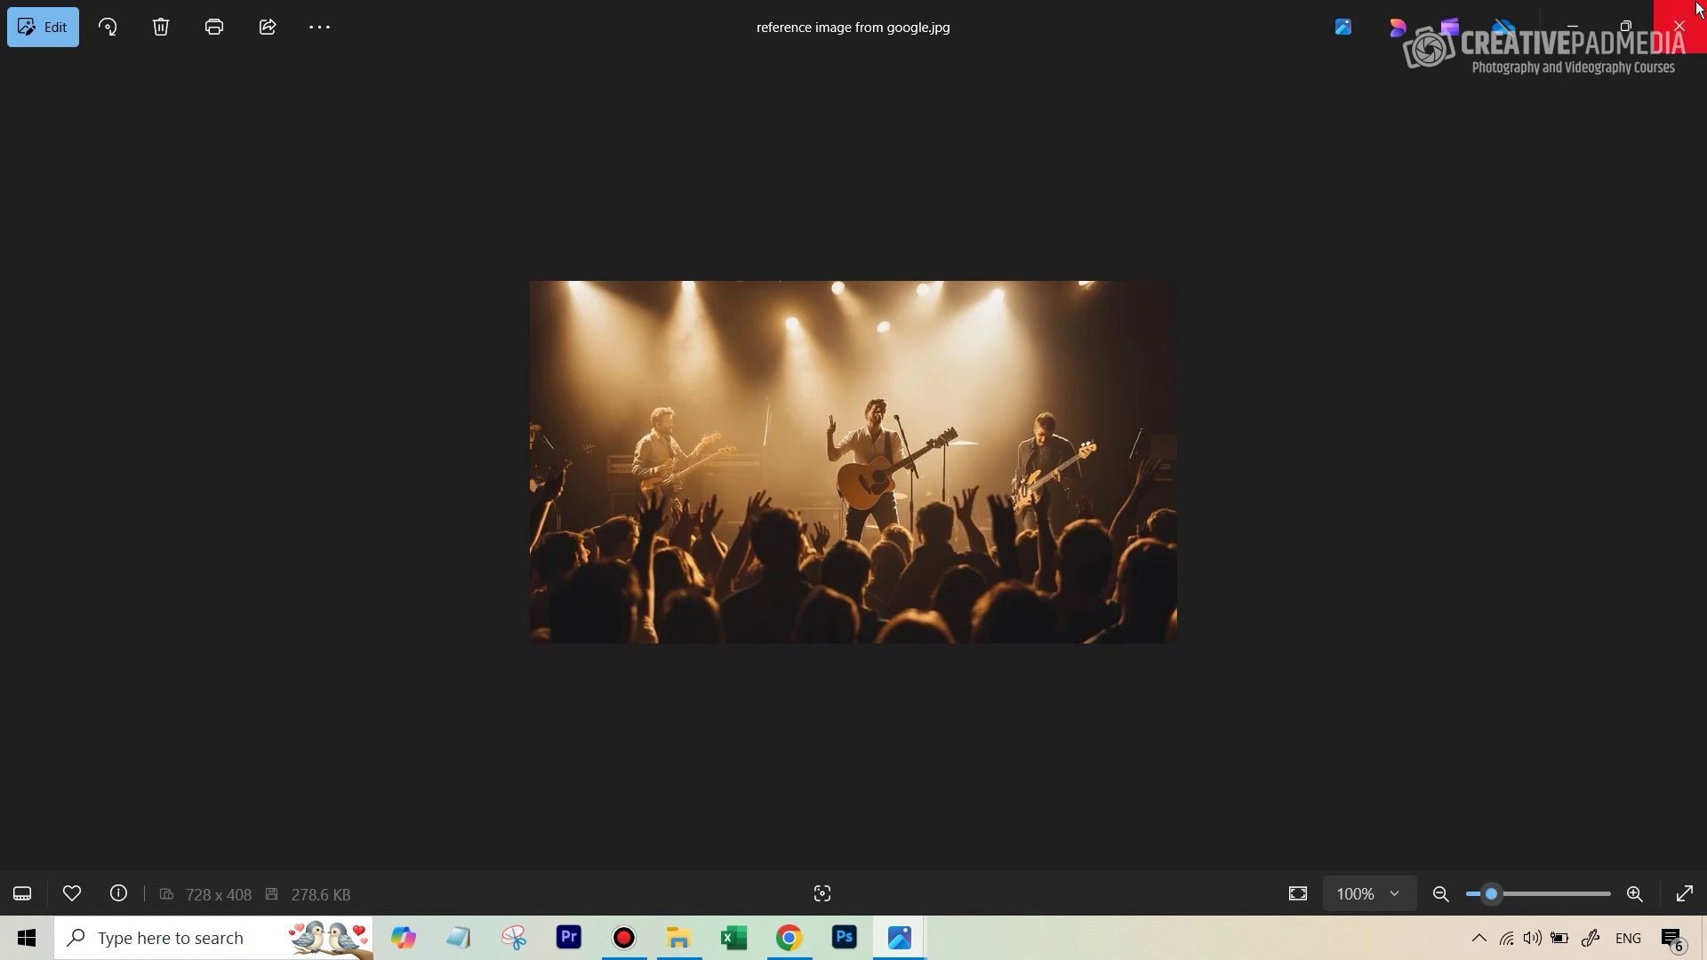
pyautogui.click(1680, 26)
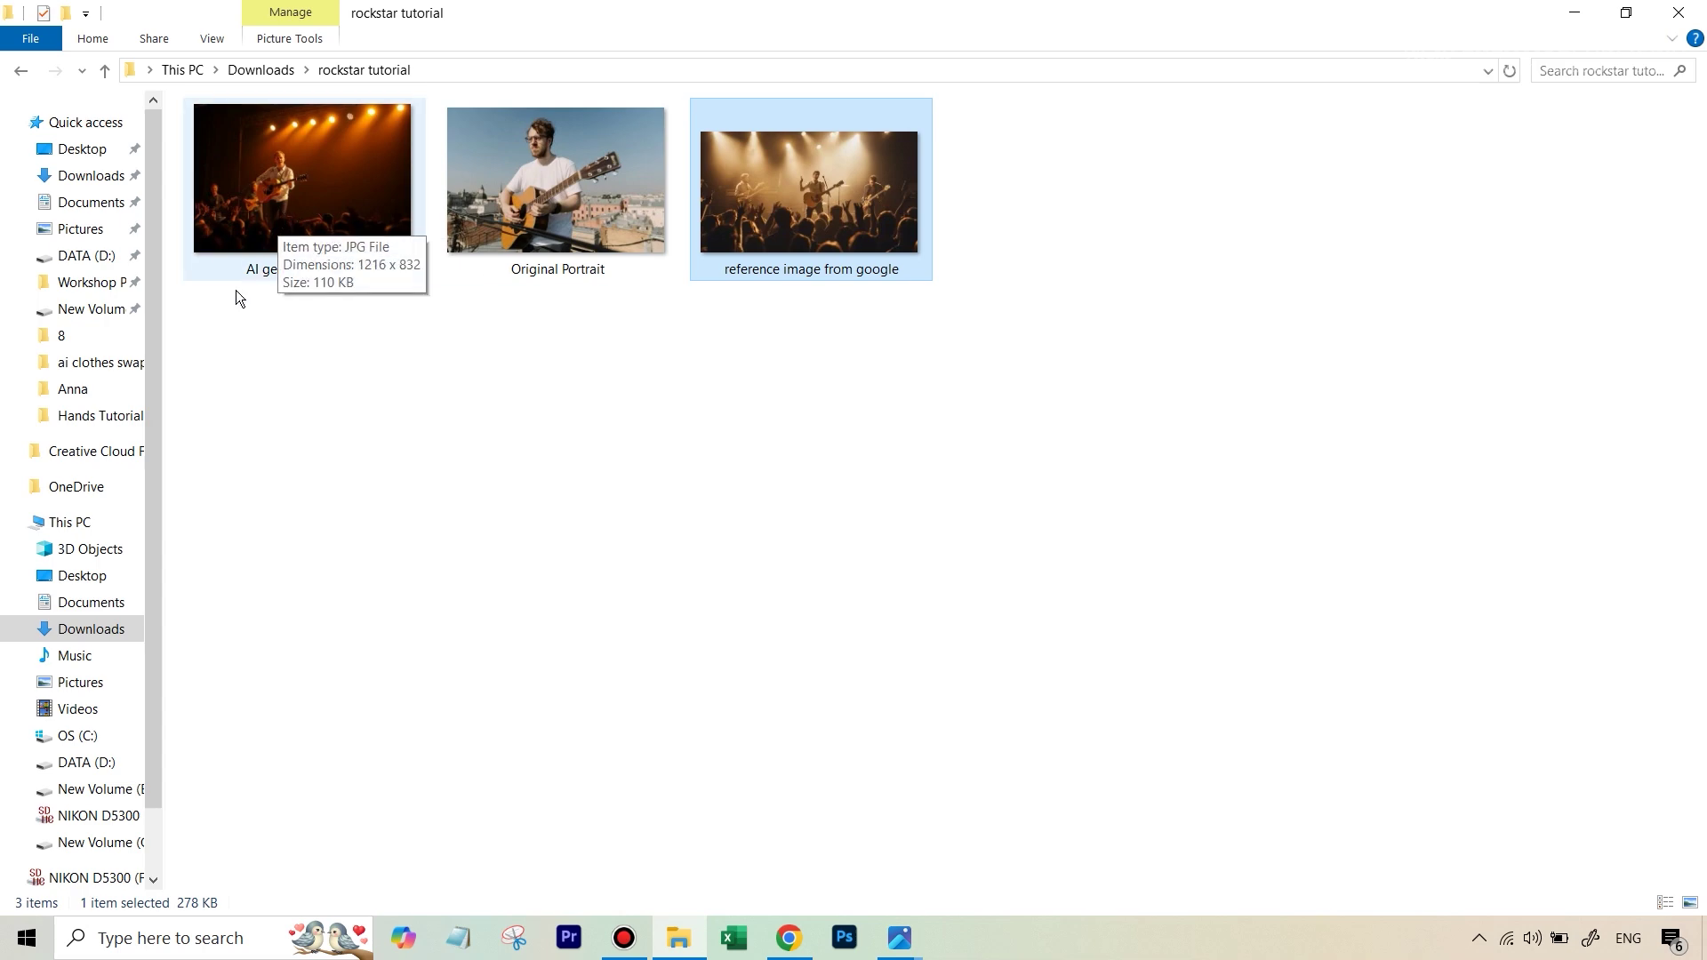
pyautogui.doubleClick(285, 215)
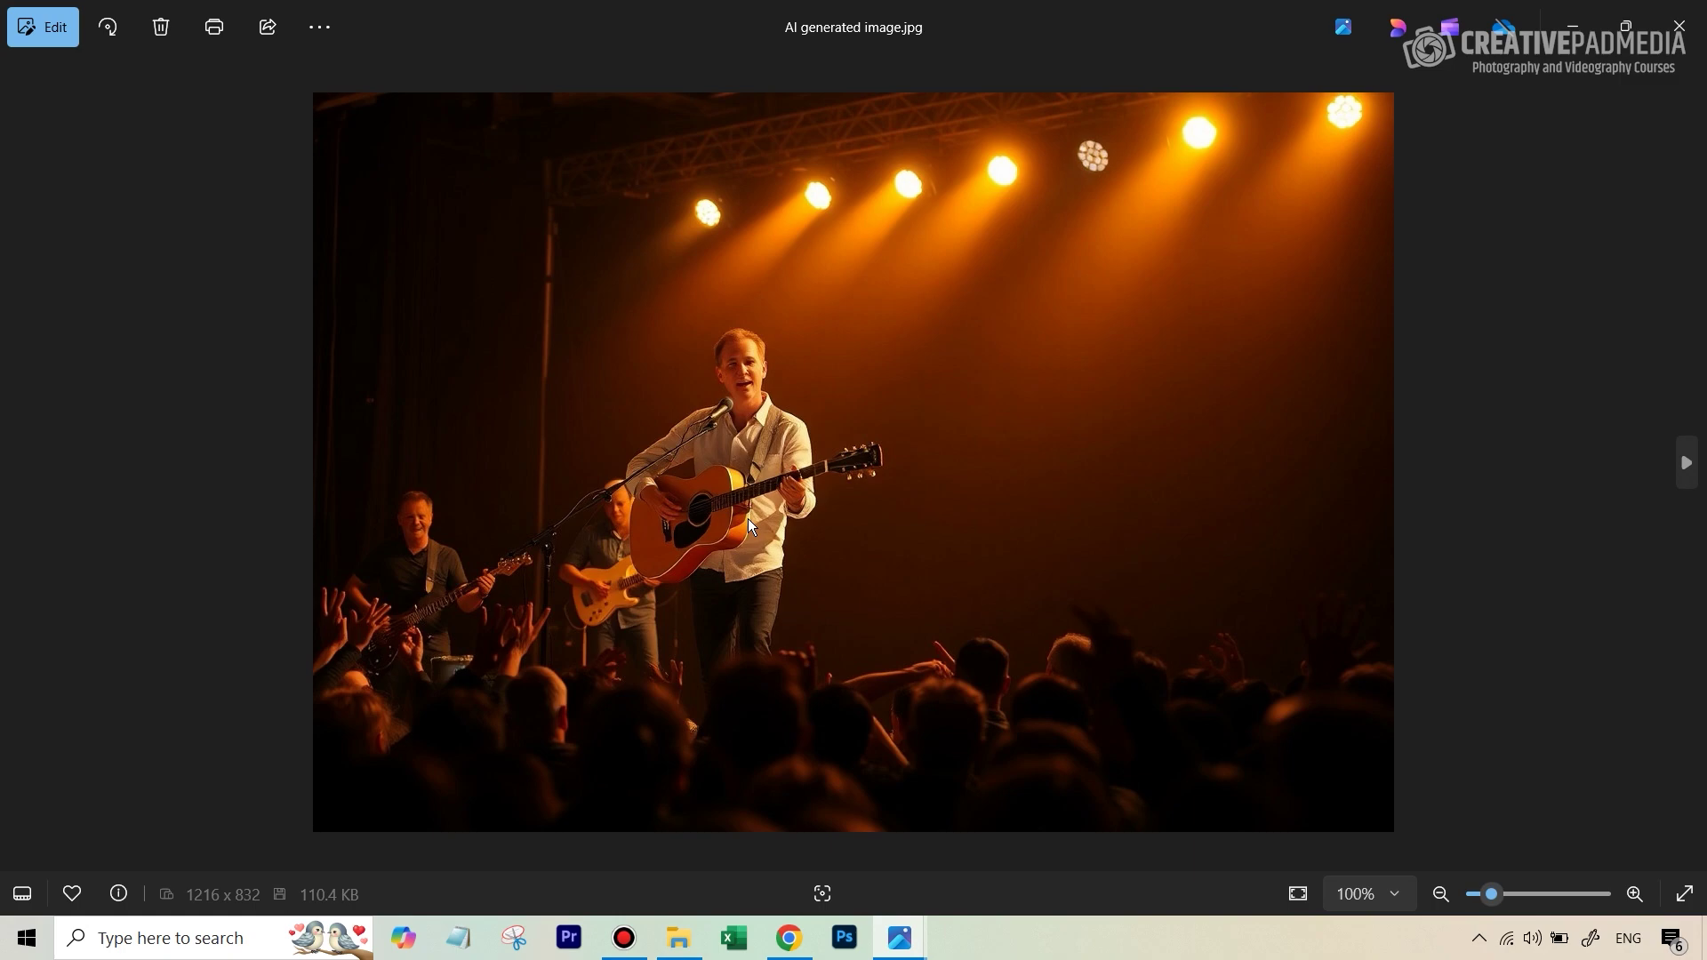
pyautogui.click(1680, 25)
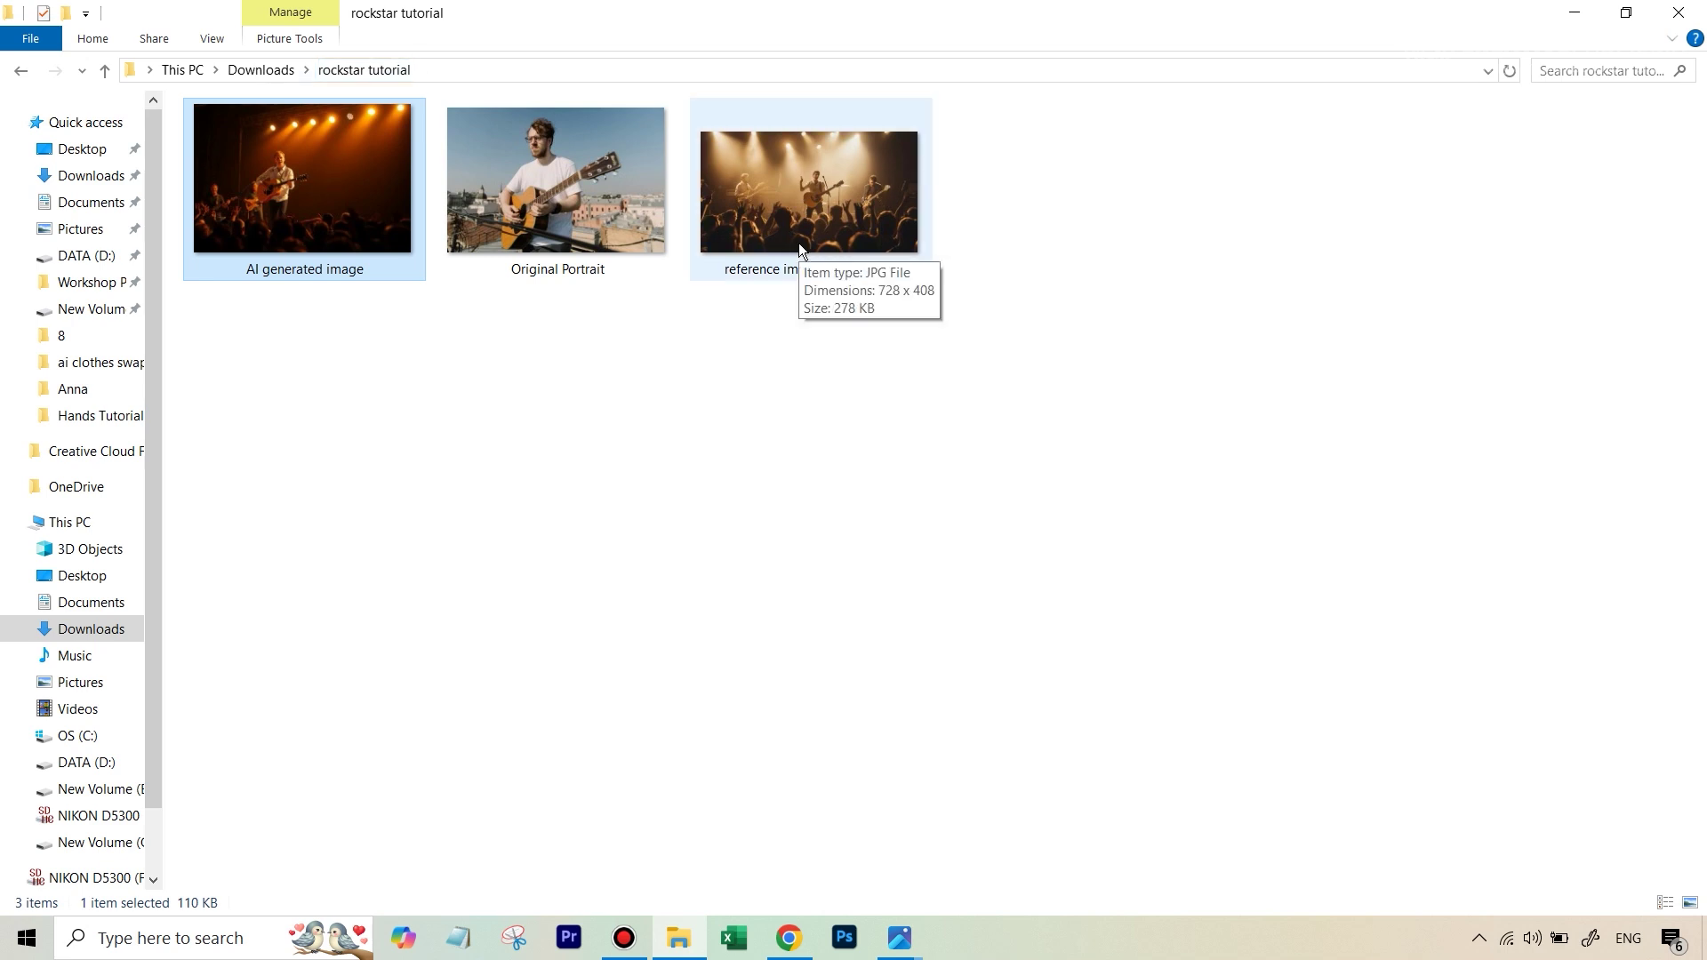
pyautogui.click(557, 158)
pyautogui.doubleClick(557, 159)
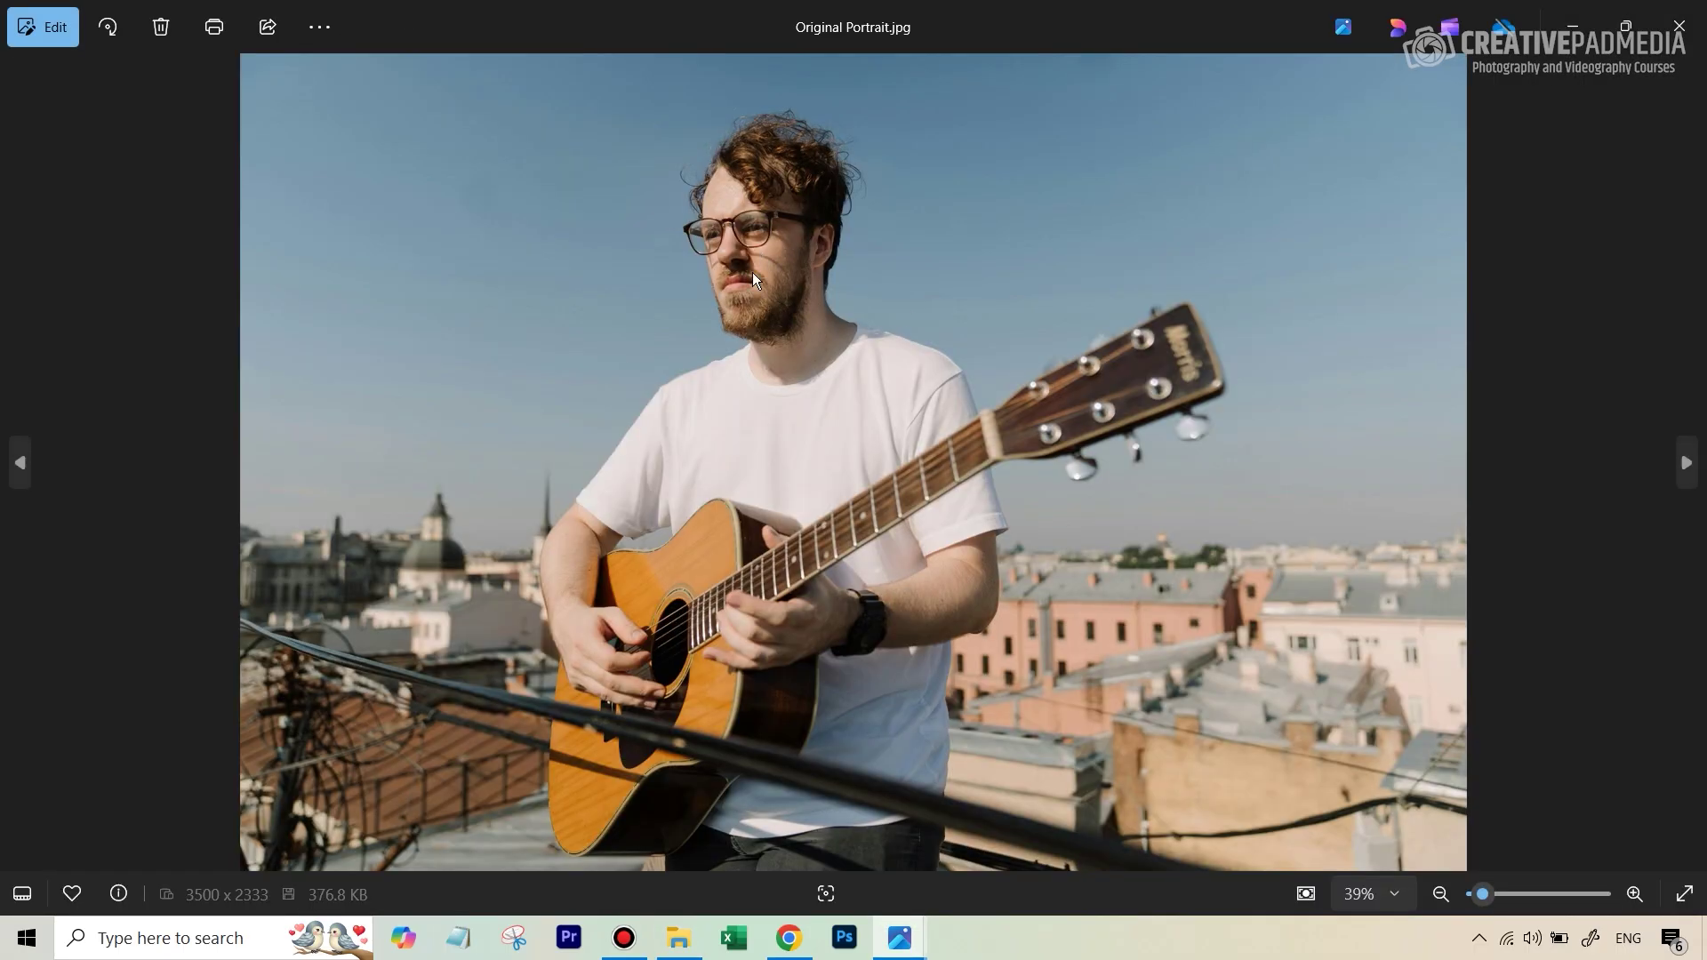
pyautogui.click(1679, 26)
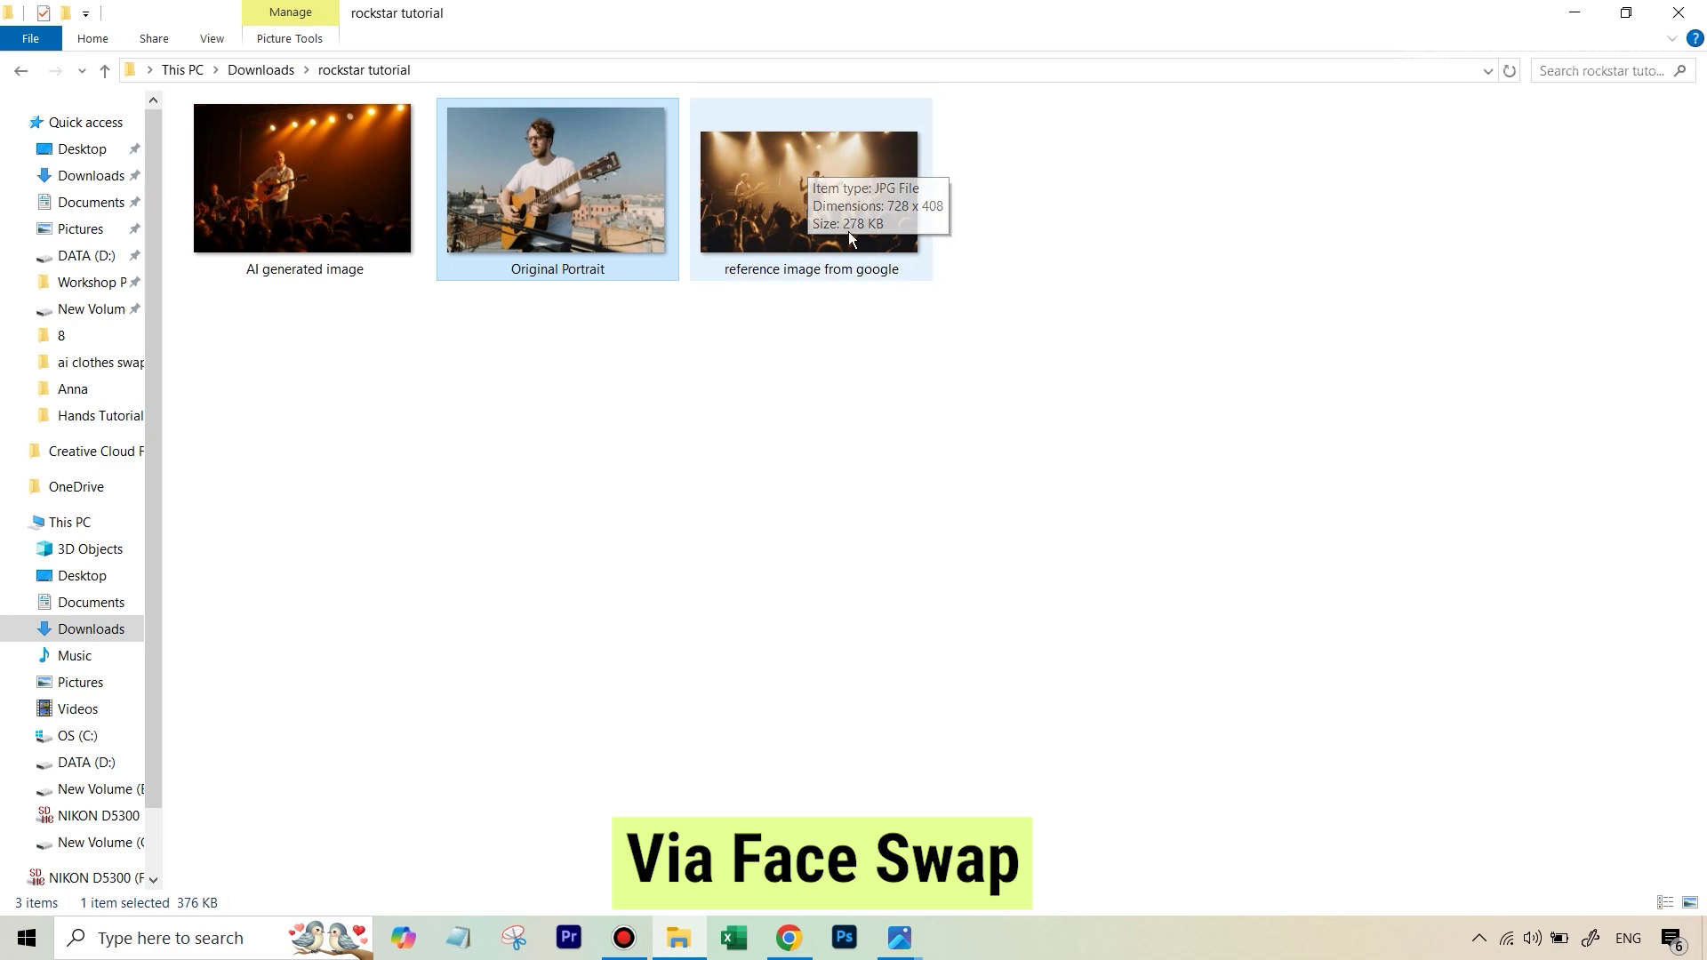
pyautogui.click(822, 150)
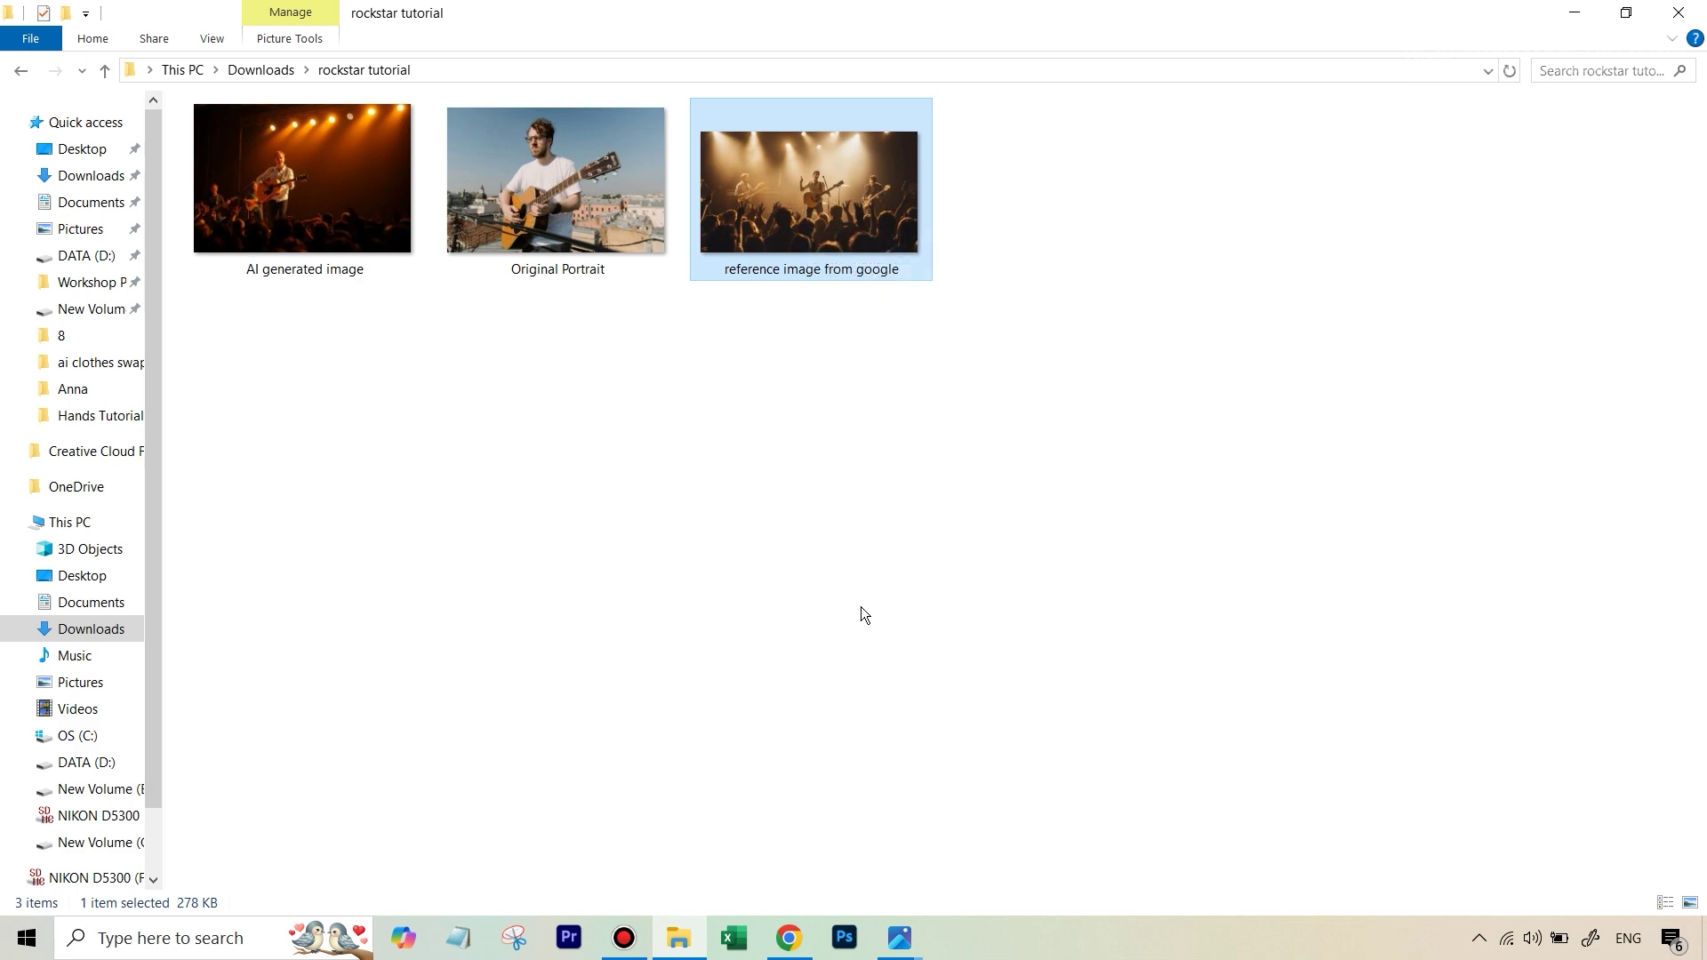
# - Switch to Chrome and open the Image to Prompt tool on imageprompt.org
pyautogui.click(800, 938)
pyautogui.click(614, 23)
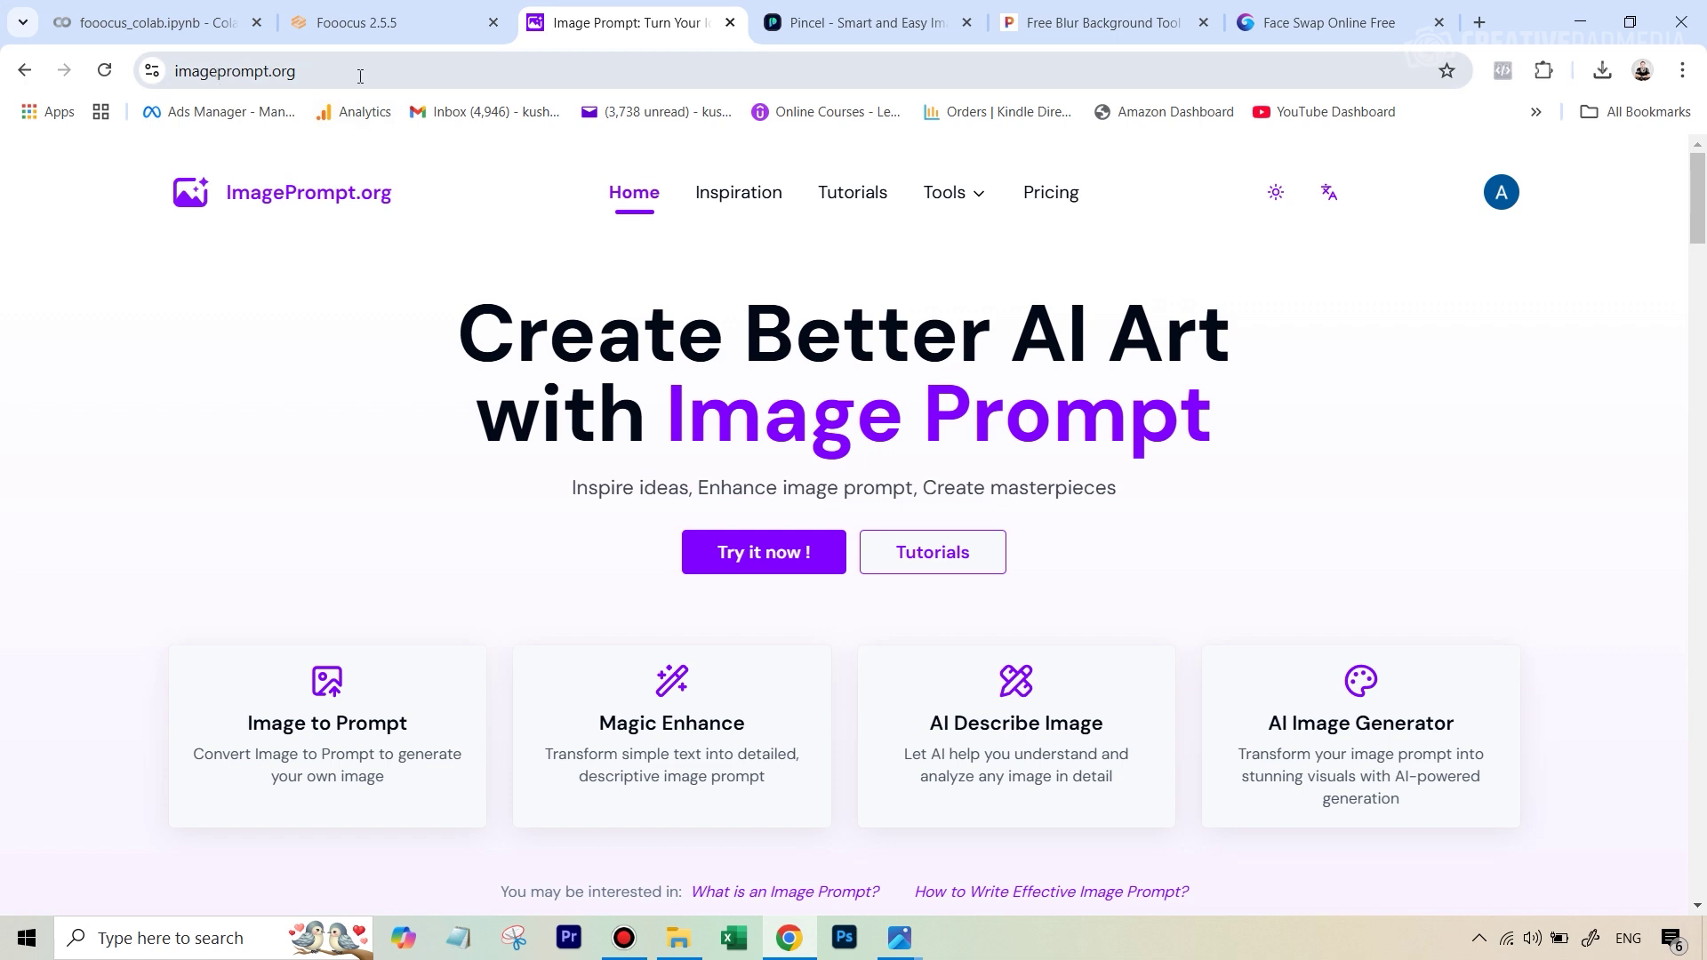
pyautogui.scroll(-1, 980, 275)
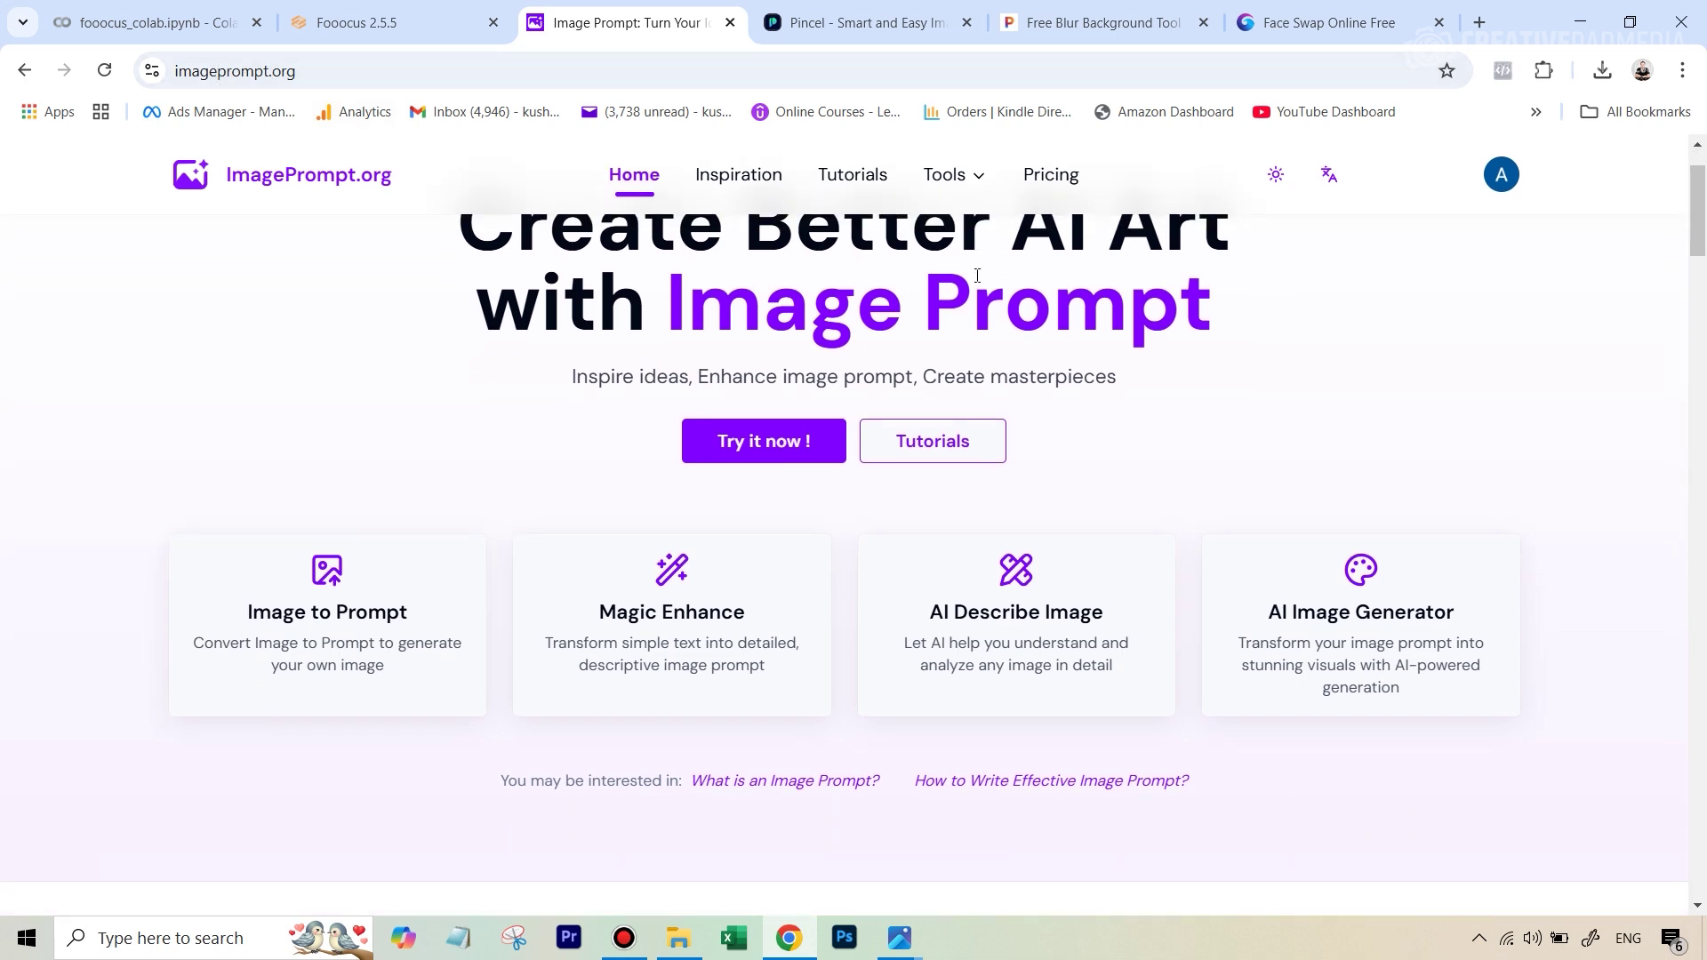
pyautogui.scroll(1, 978, 276)
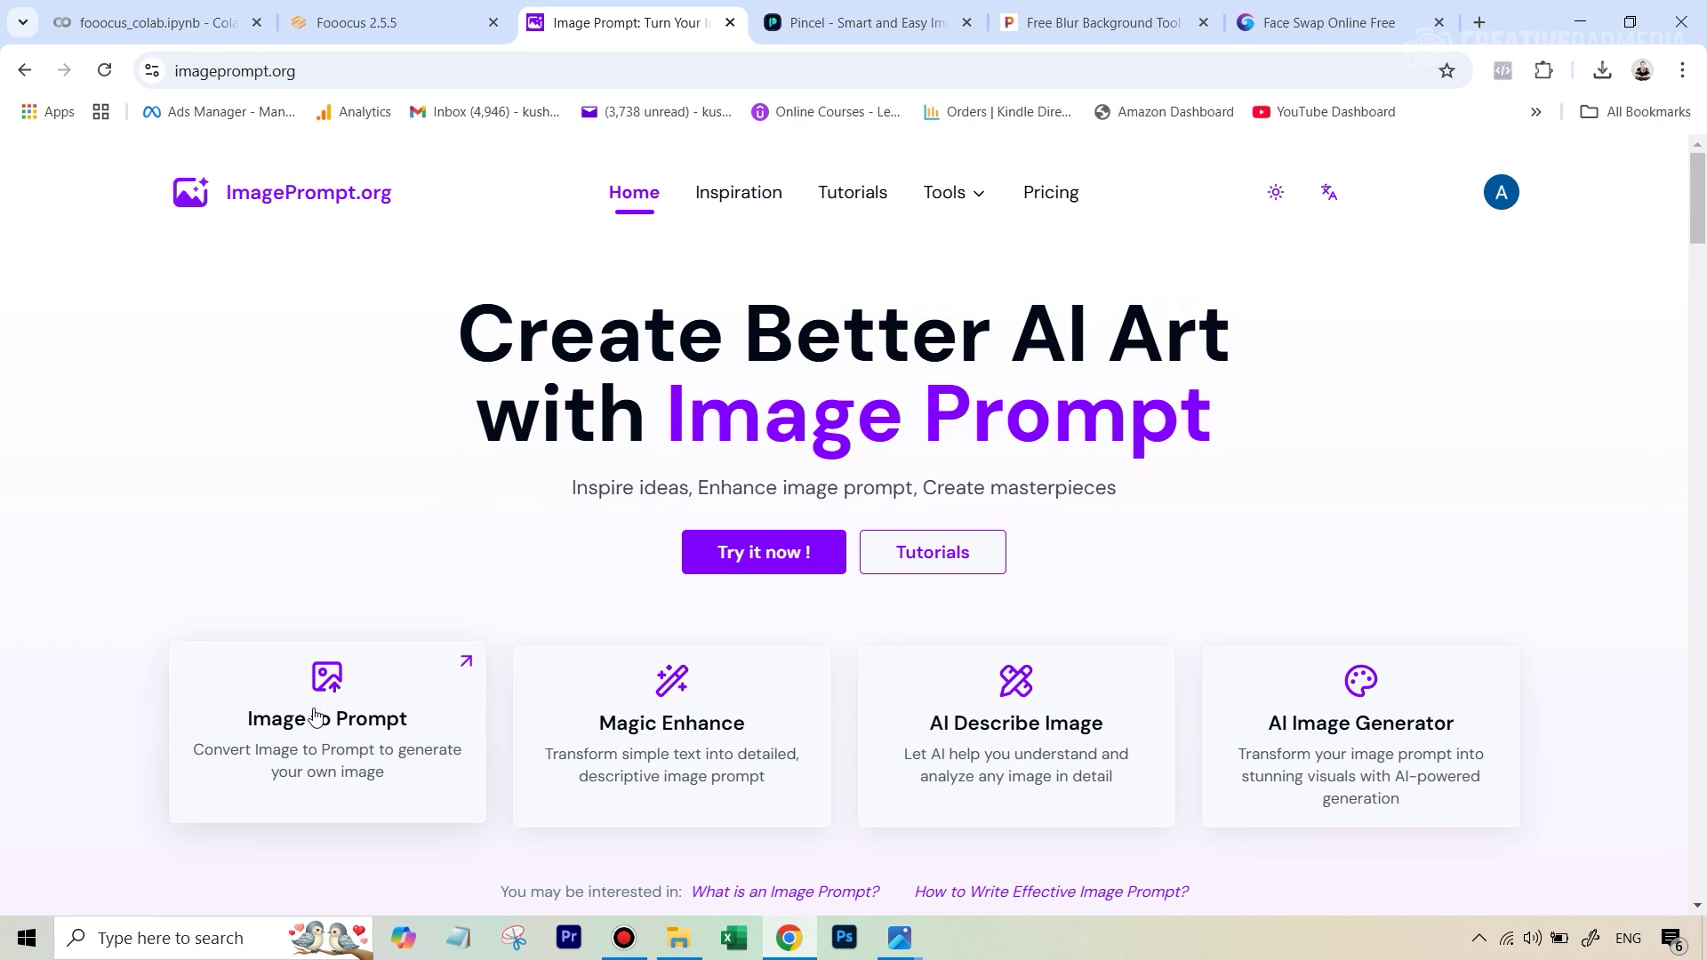
pyautogui.click(355, 730)
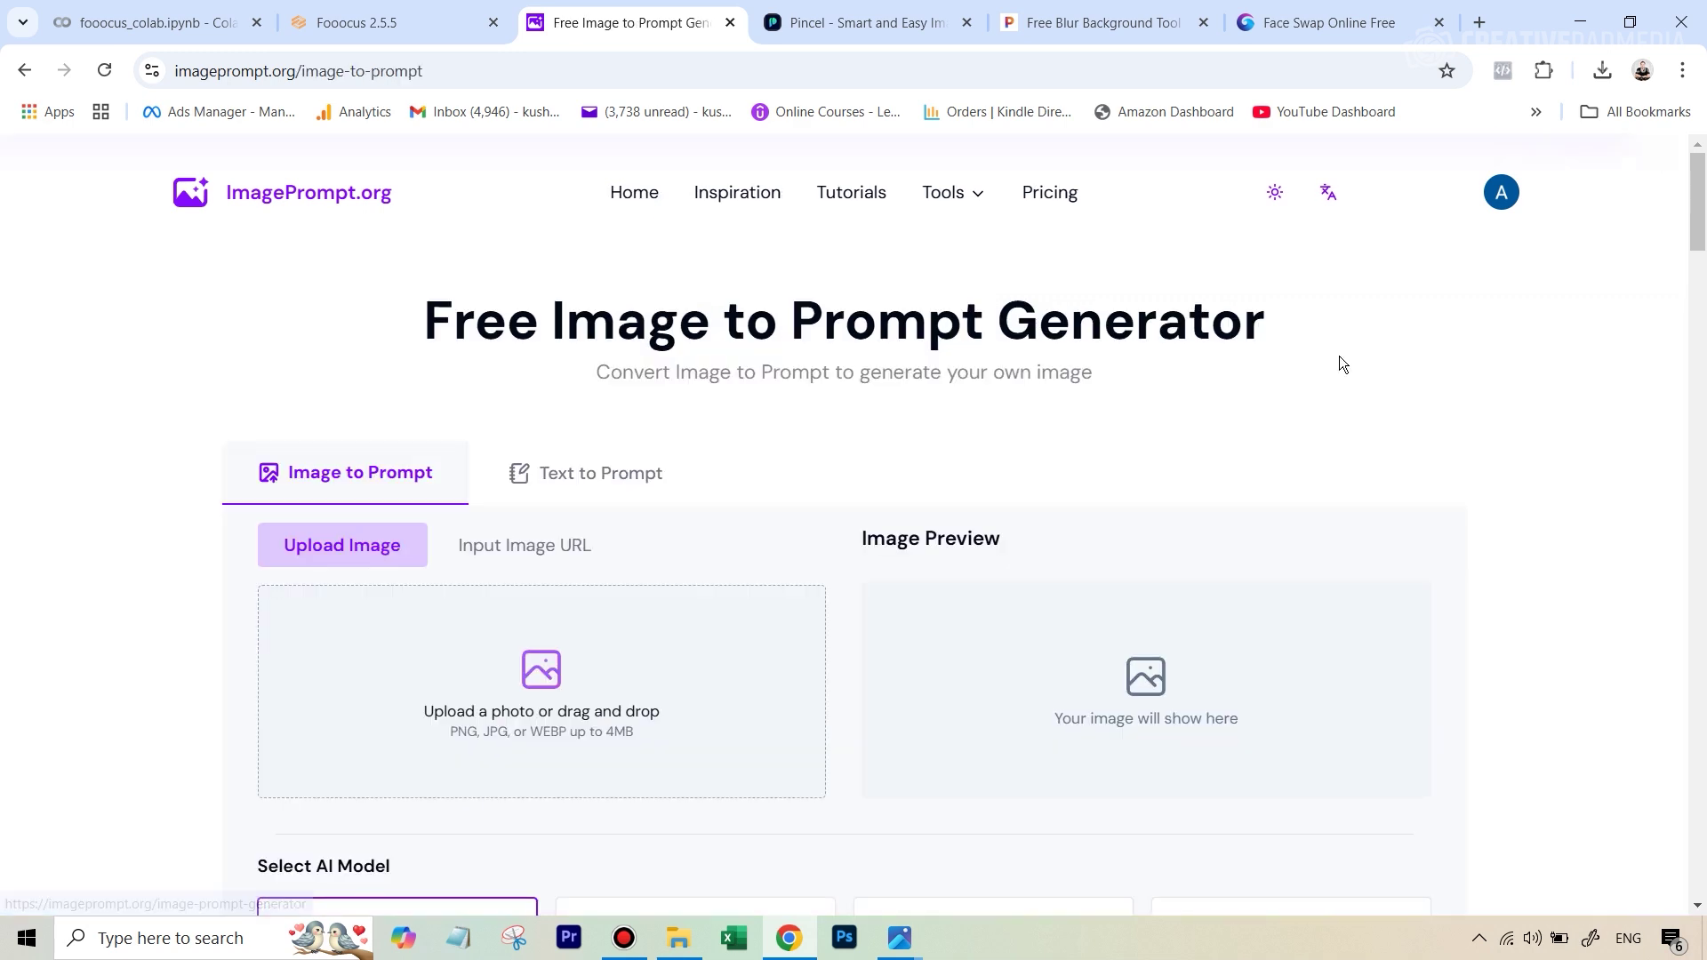
# - Upload the reference concert image and generate an English prompt from it with the General Image Prompt model
pyautogui.scroll(-1, 1346, 382)
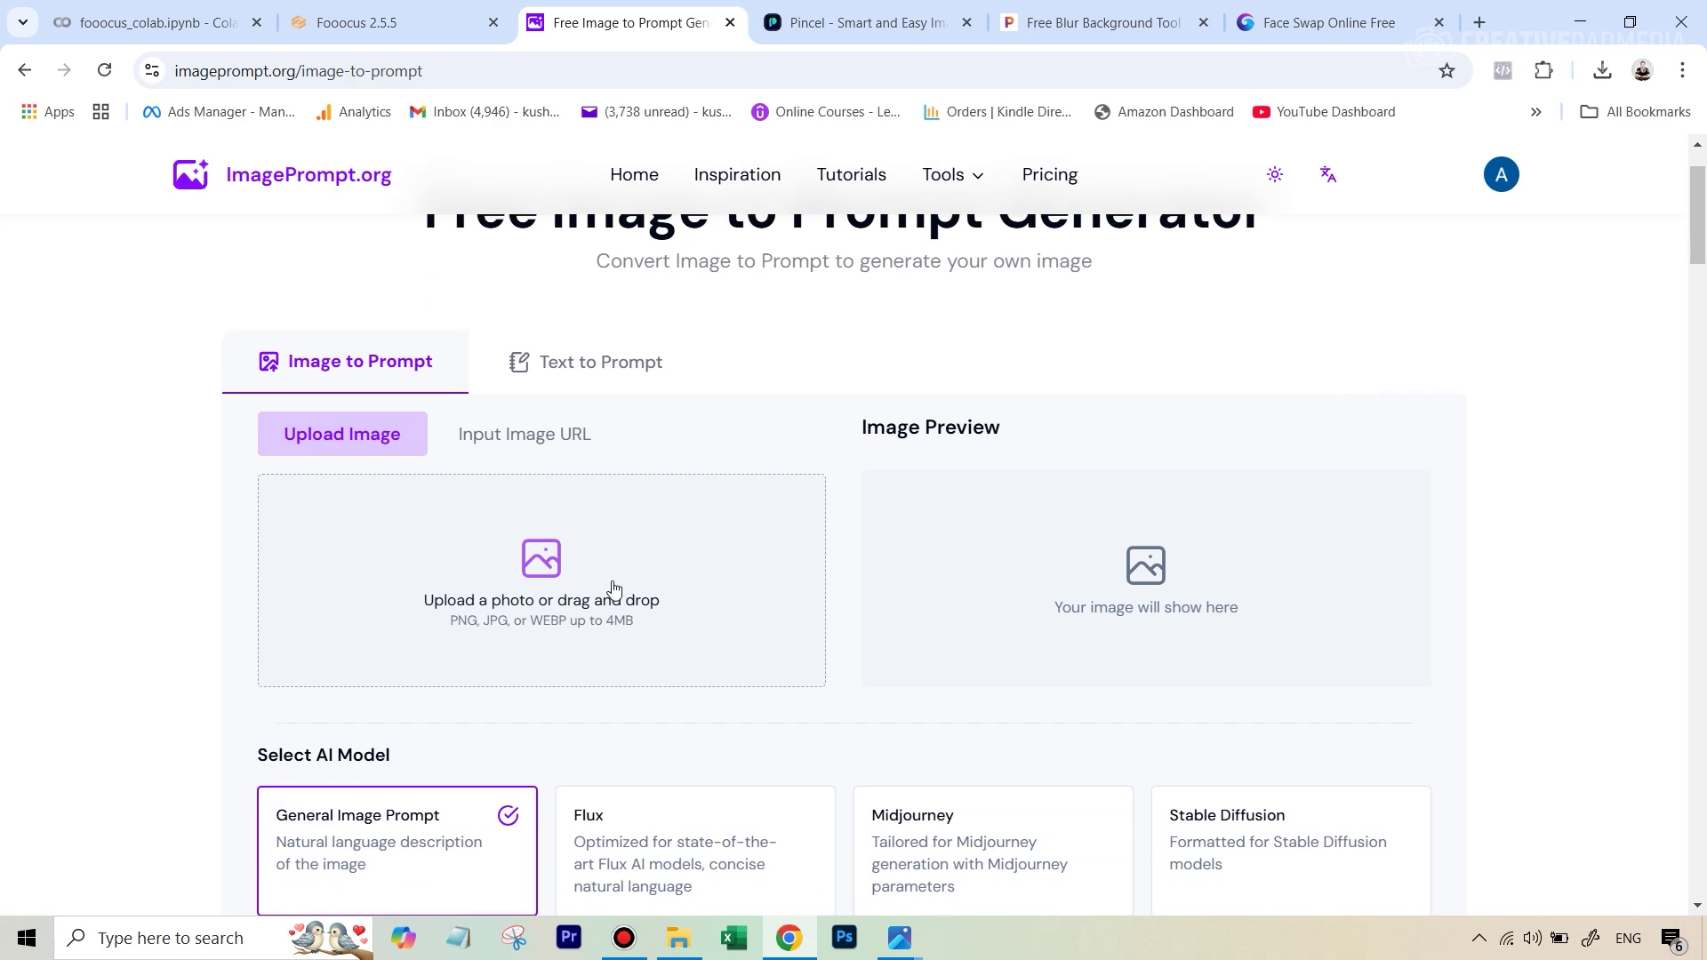
pyautogui.scroll(-1, 800, 524)
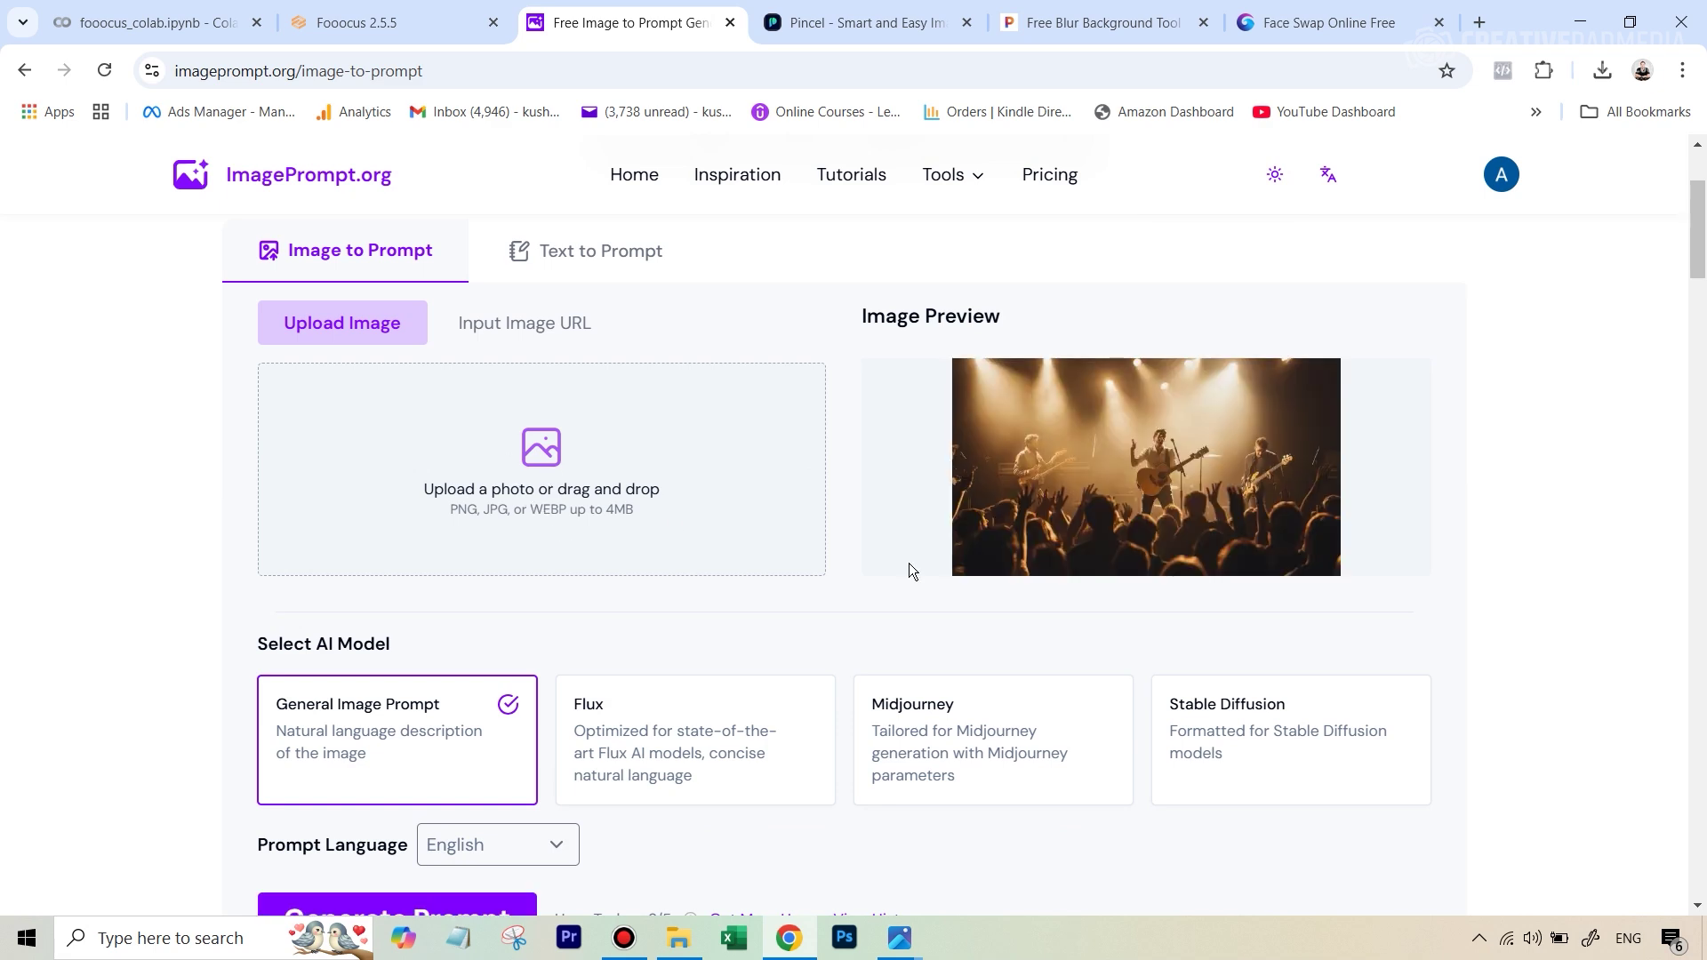
pyautogui.scroll(-2, 572, 697)
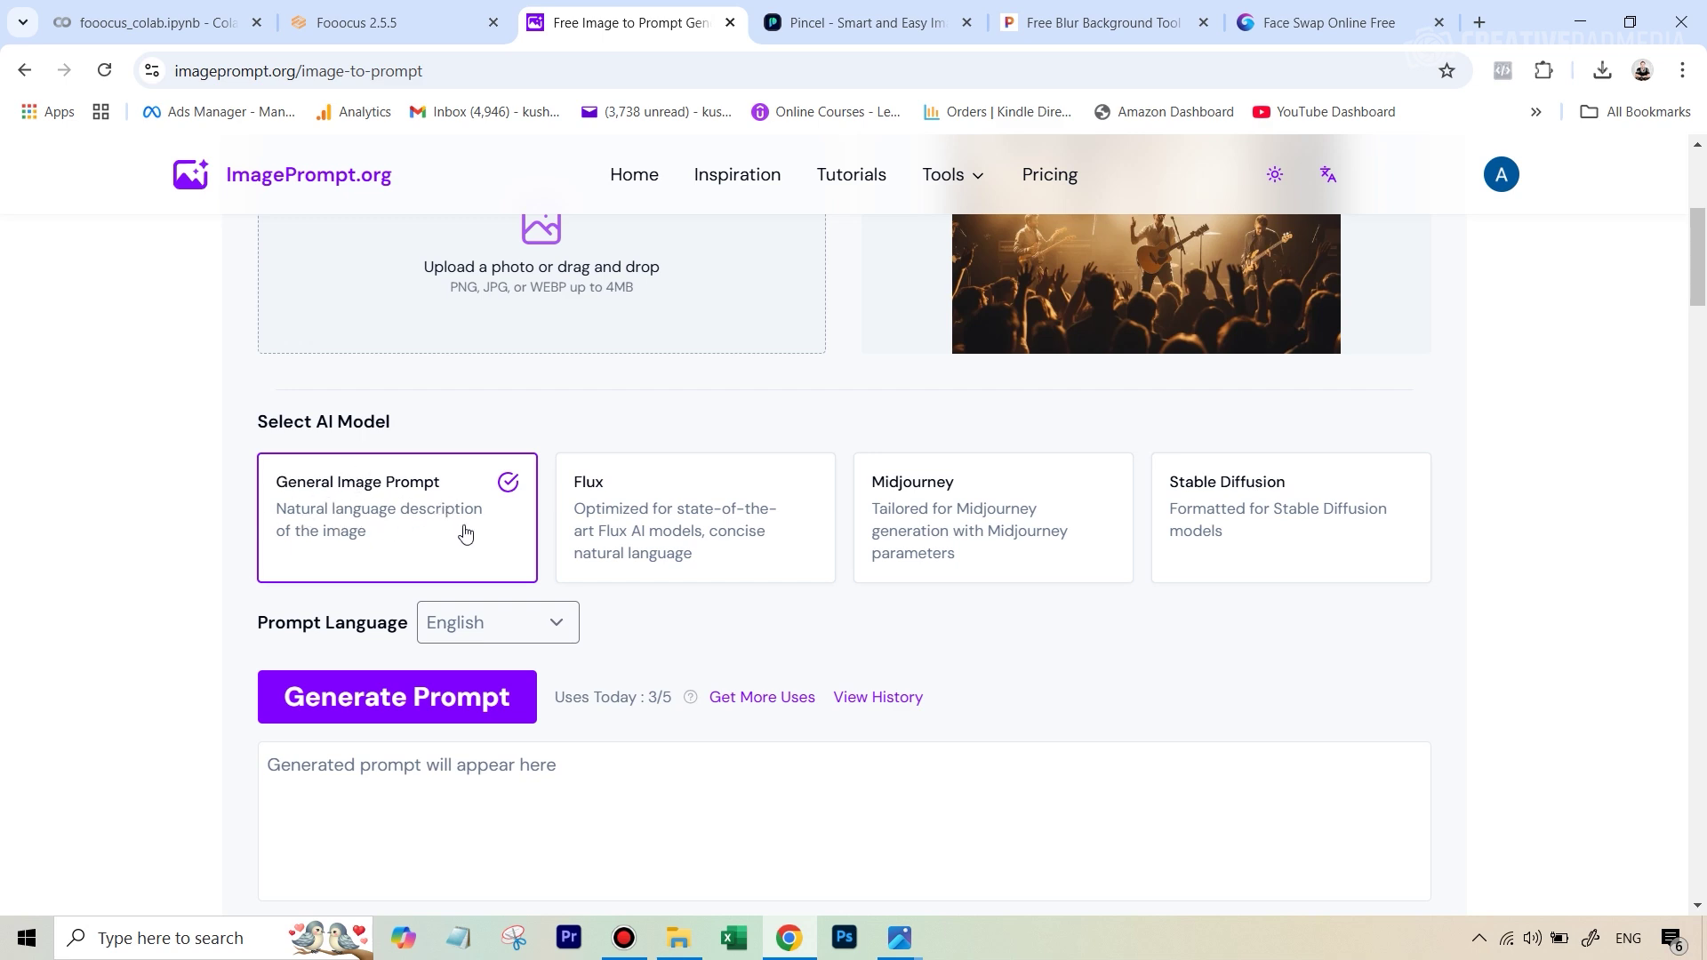
pyautogui.click(387, 702)
pyautogui.scroll(-2, 937, 640)
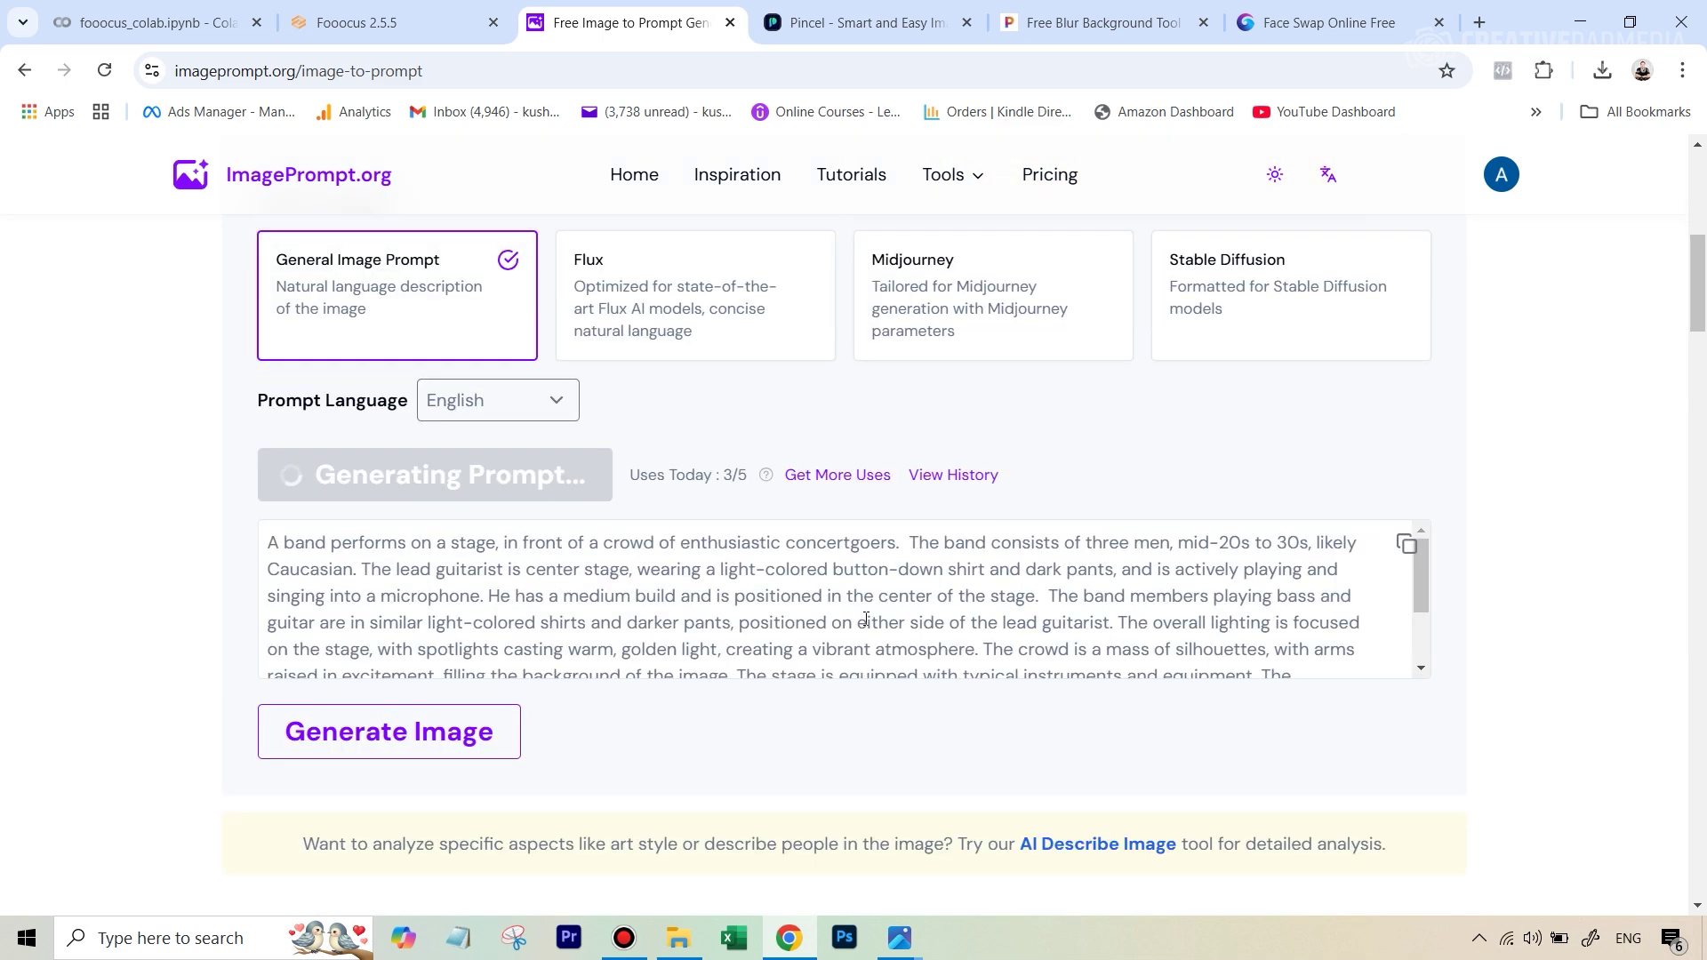
pyautogui.scroll(-2, 982, 559)
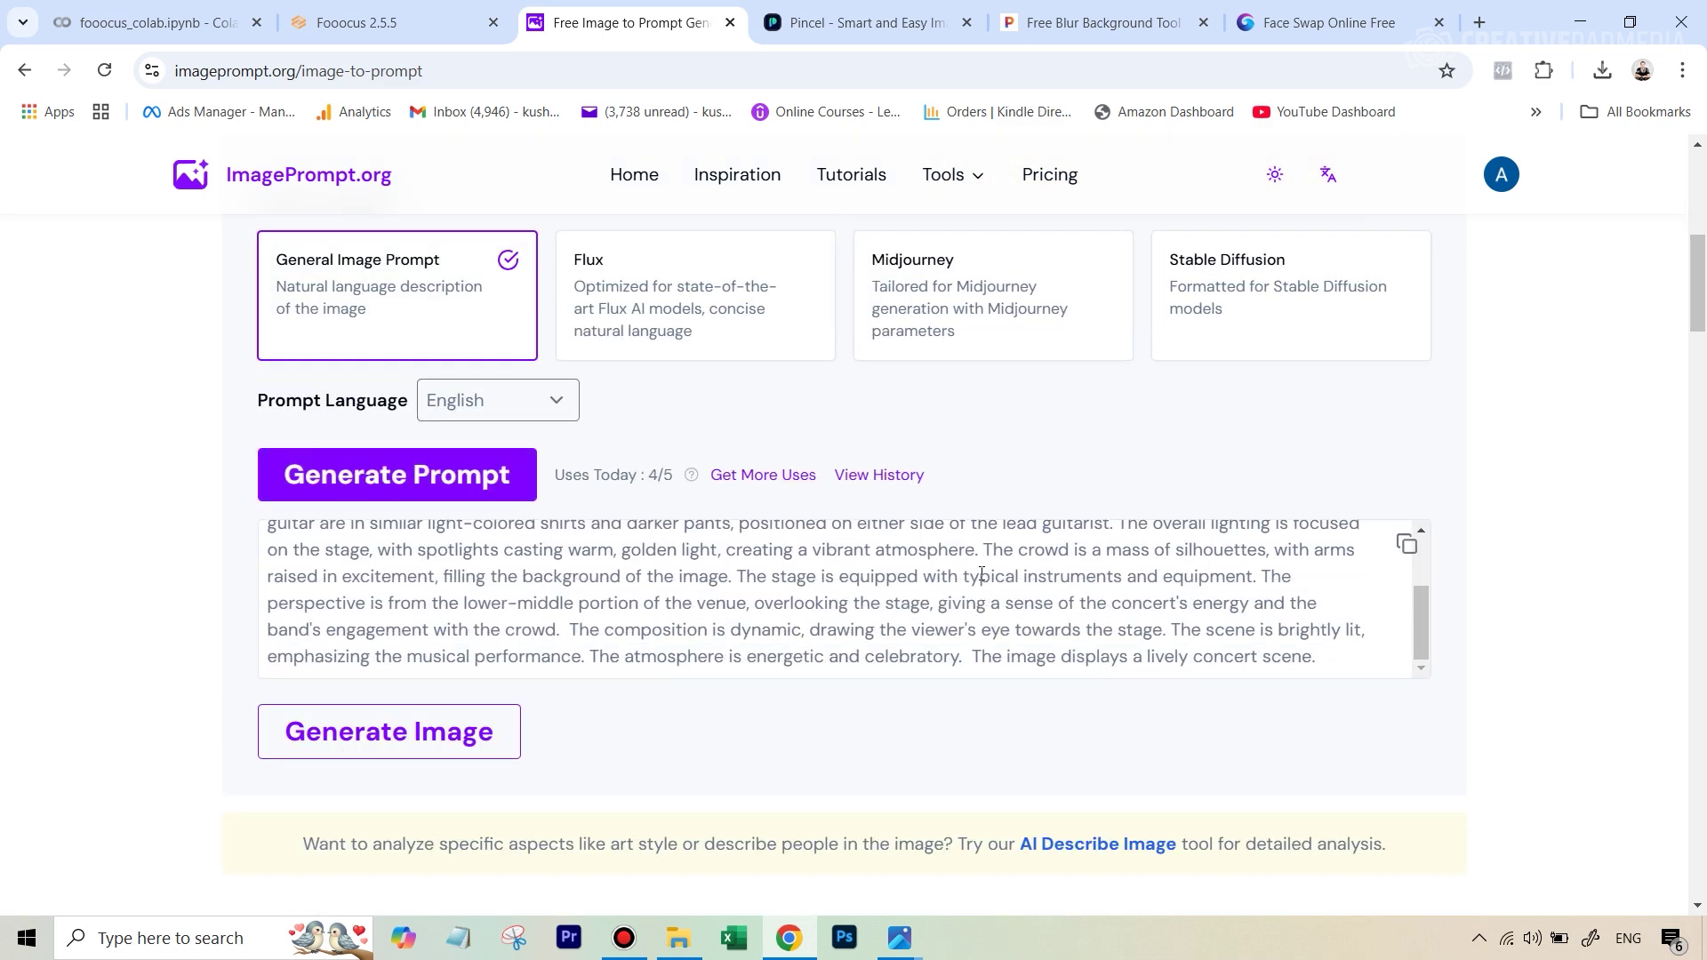
# - Copy the generated concert prompt to the clipboard
pyautogui.scroll(2, 969, 569)
pyautogui.rightClick(975, 681)
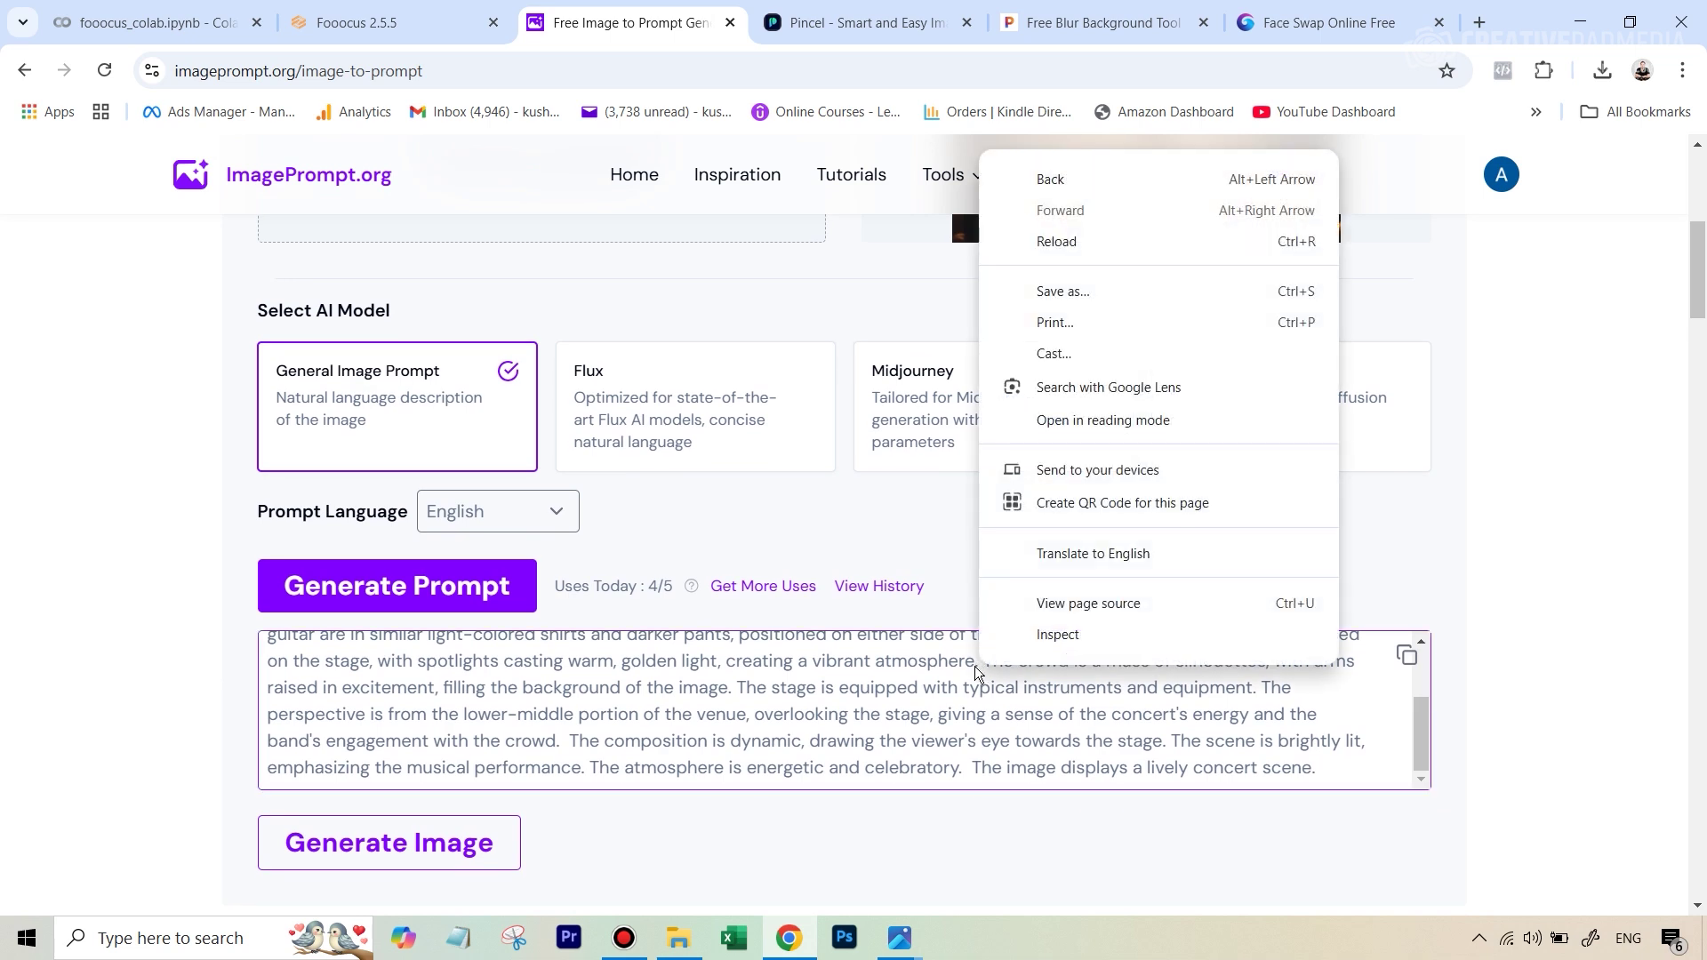
pyautogui.click(566, 714)
pyautogui.click(1406, 656)
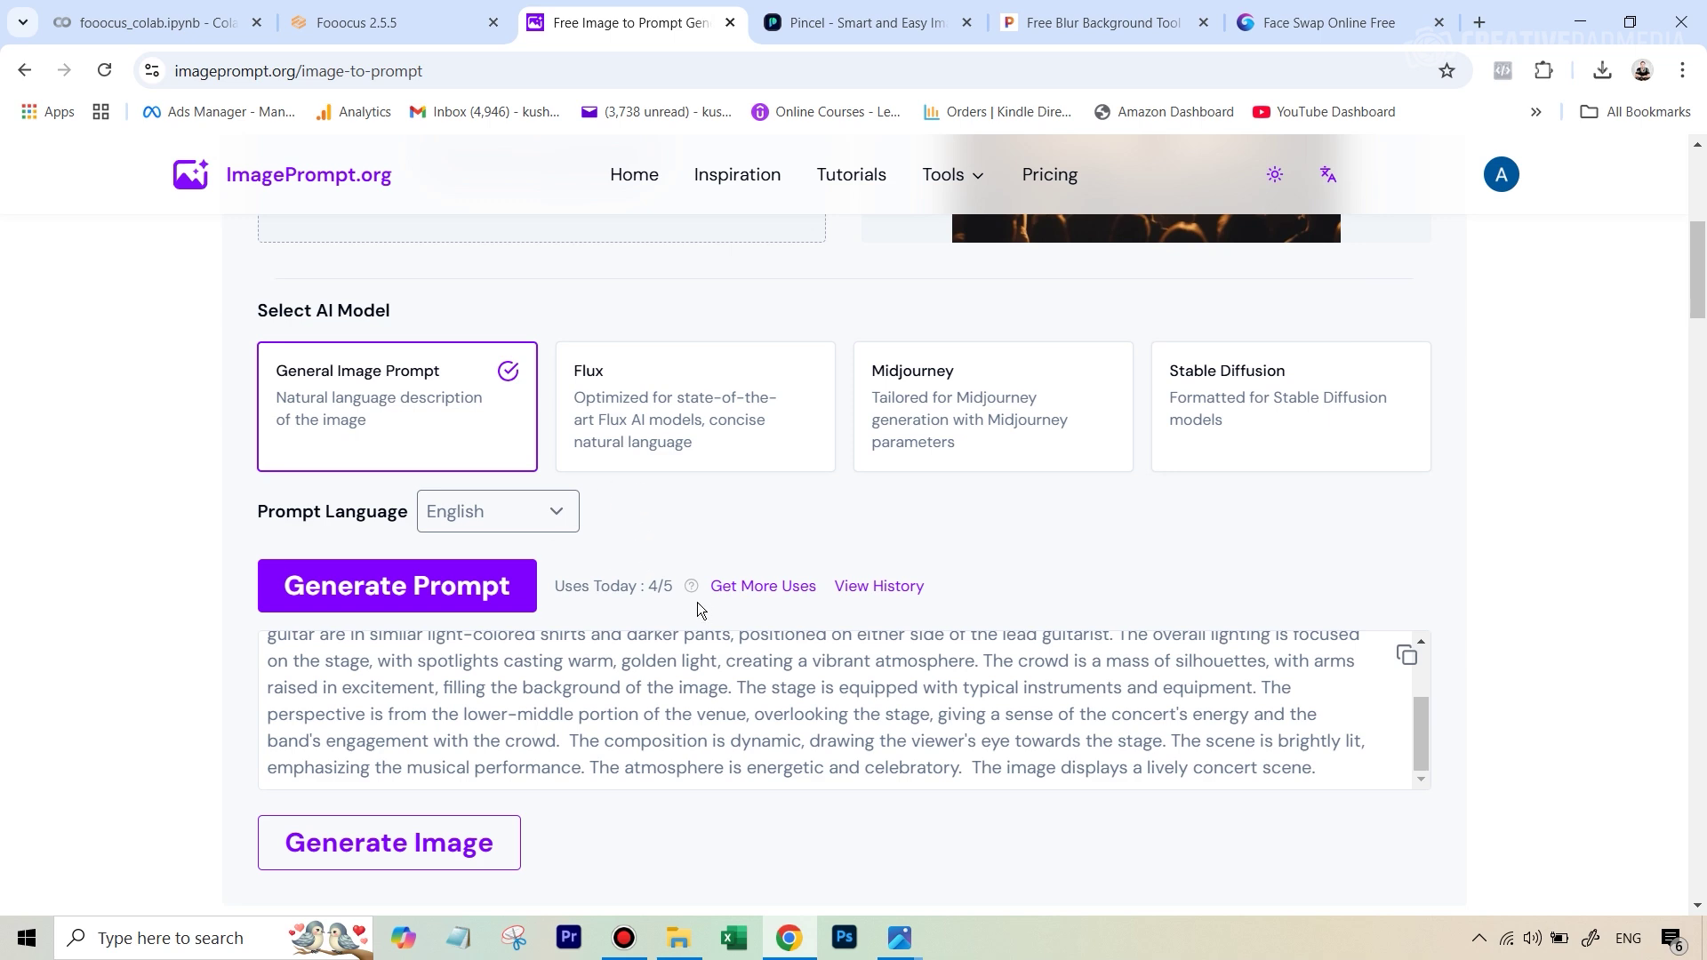
# - Switch to the Pincel site and open its Text to Image tool
pyautogui.click(858, 22)
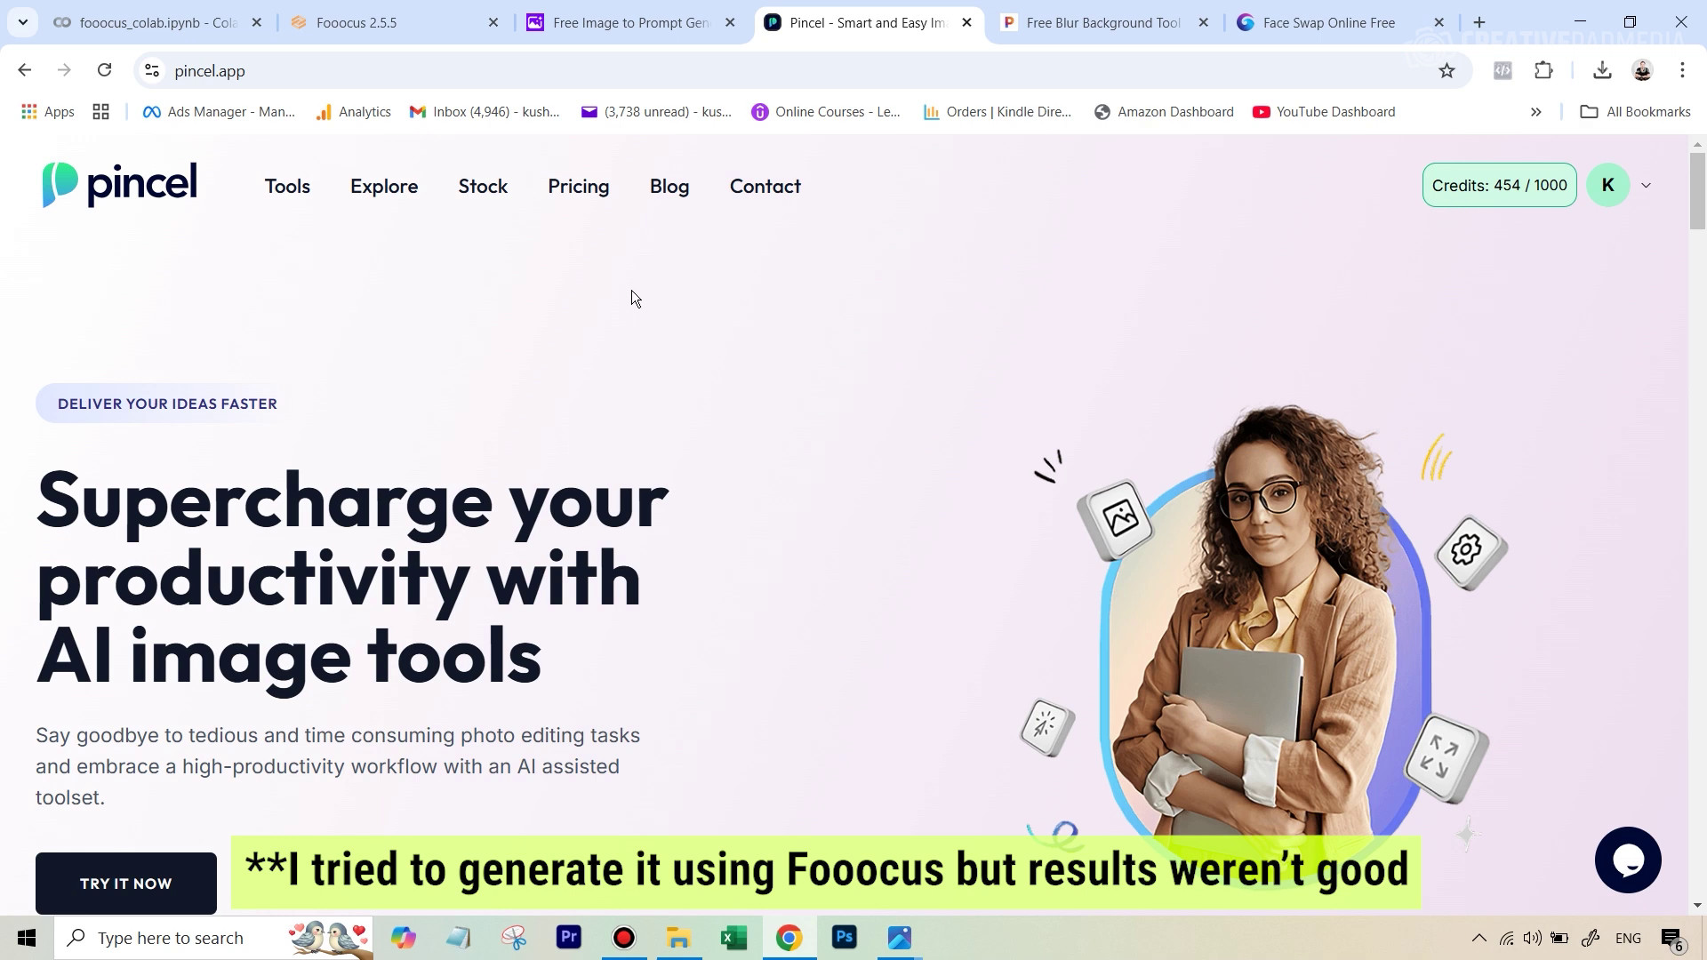
pyautogui.click(281, 196)
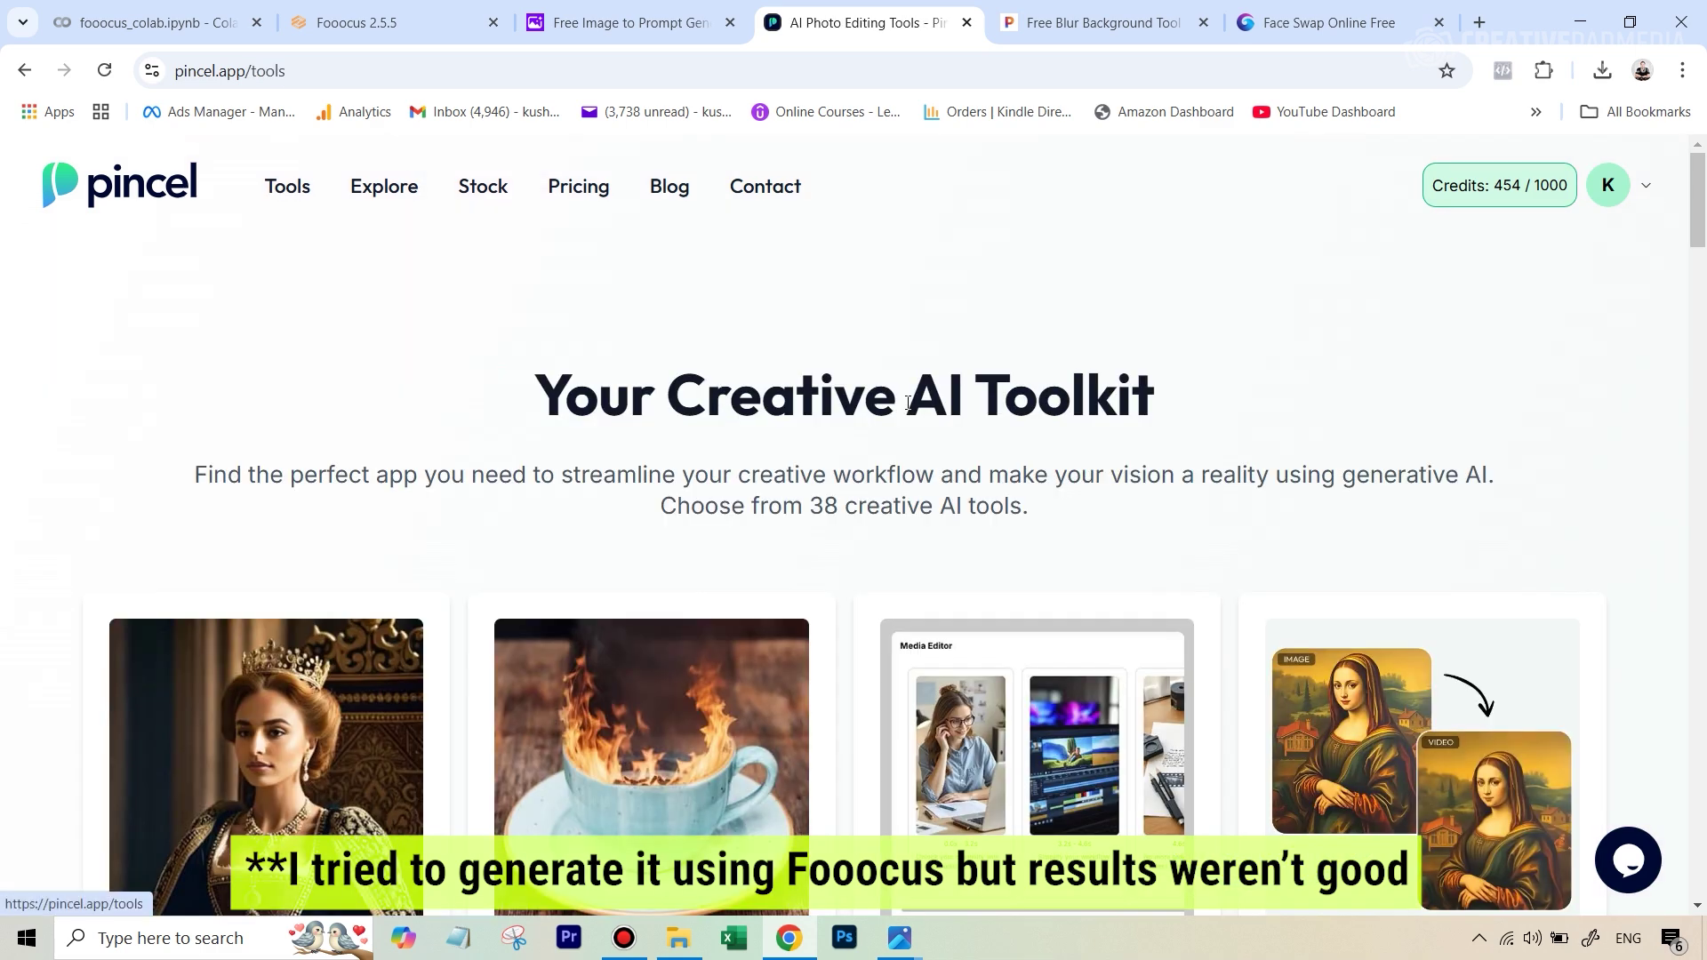
pyautogui.scroll(-5, 898, 418)
pyautogui.scroll(-3, 897, 418)
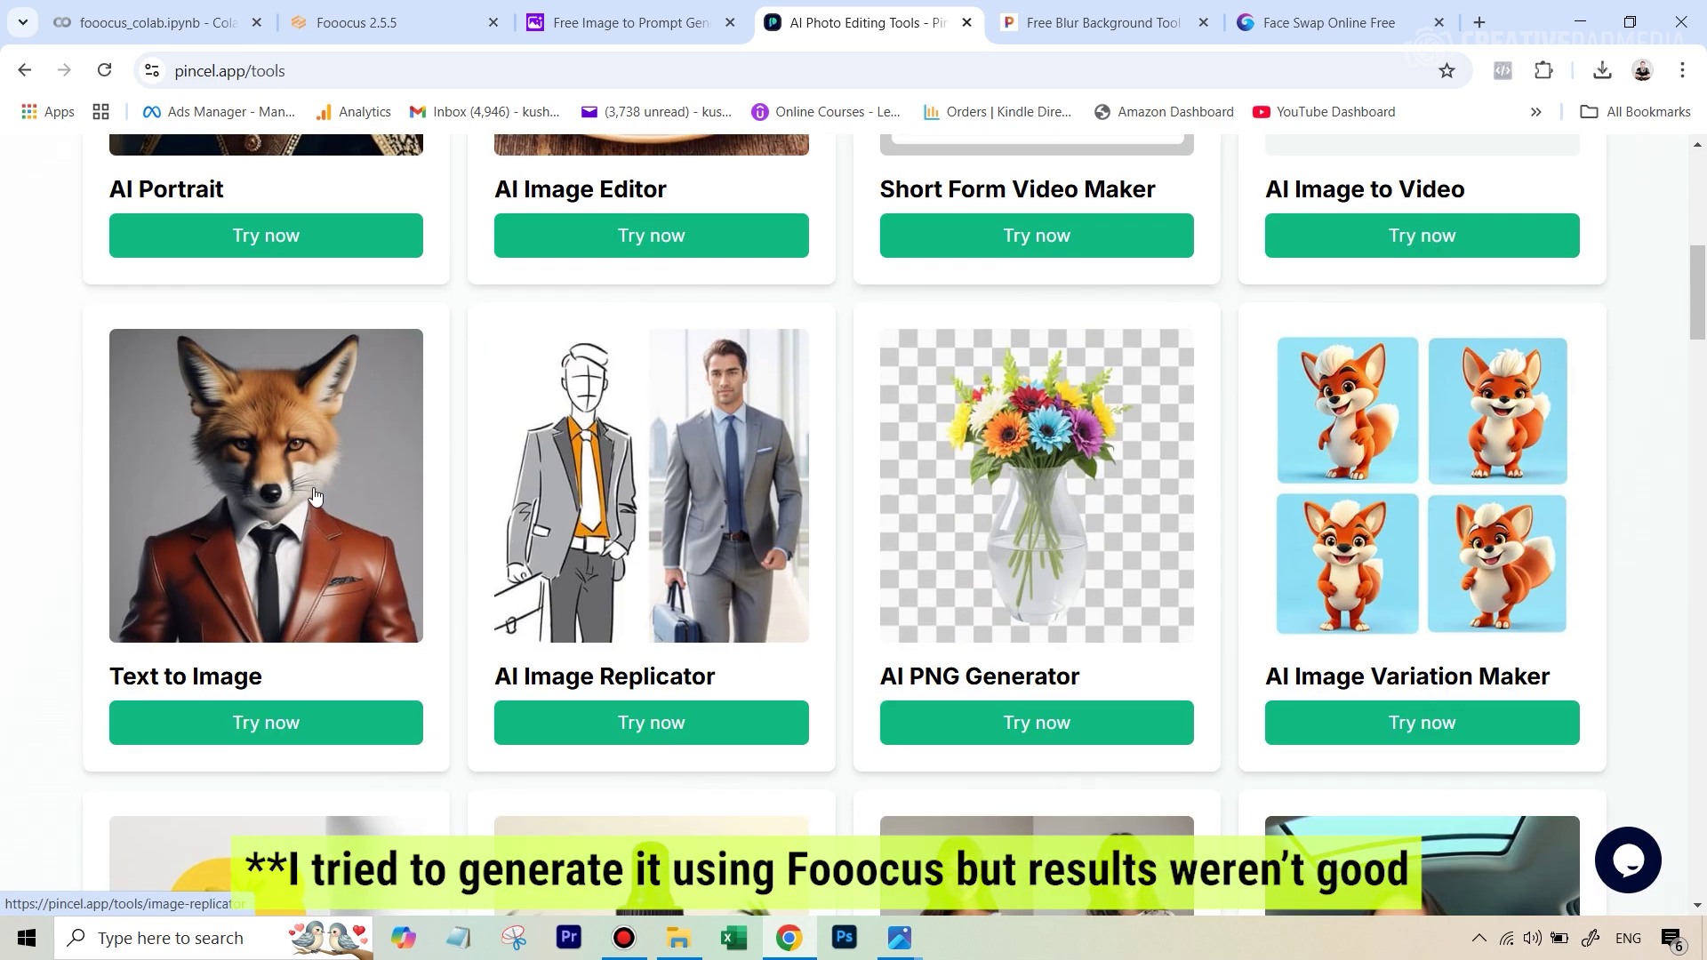
pyautogui.click(264, 582)
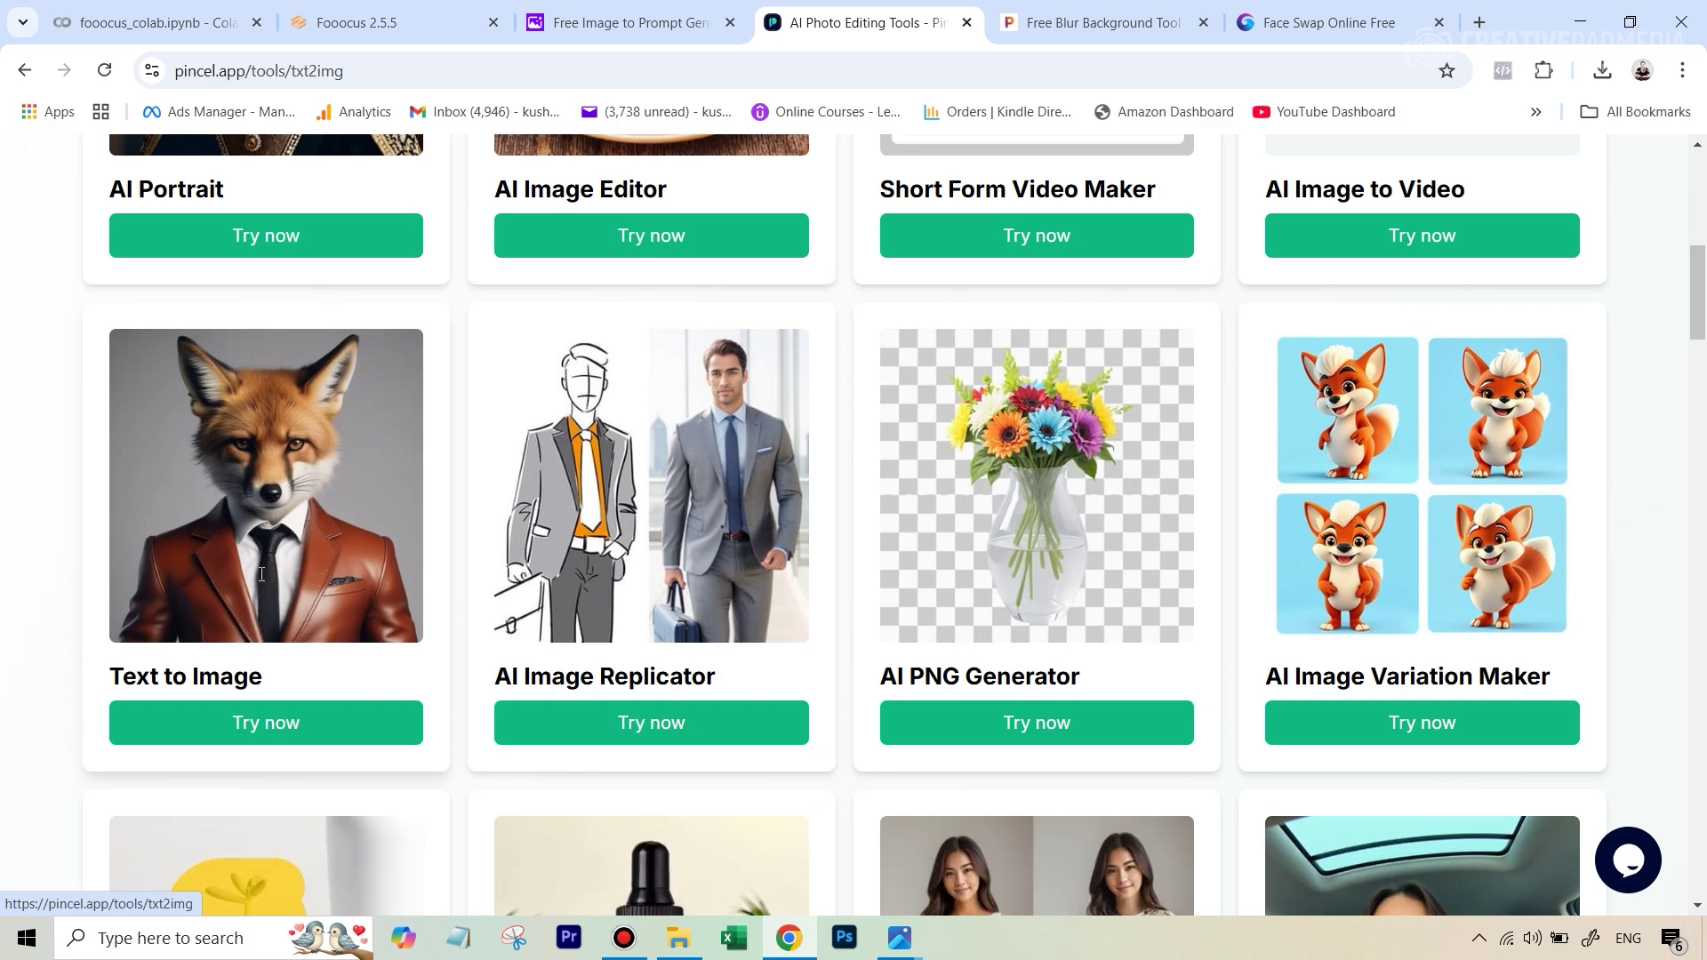
# - Paste the copied concert prompt into the text-to-image generator's prompt field
pyautogui.scroll(-2, 106, 515)
pyautogui.click(85, 481)
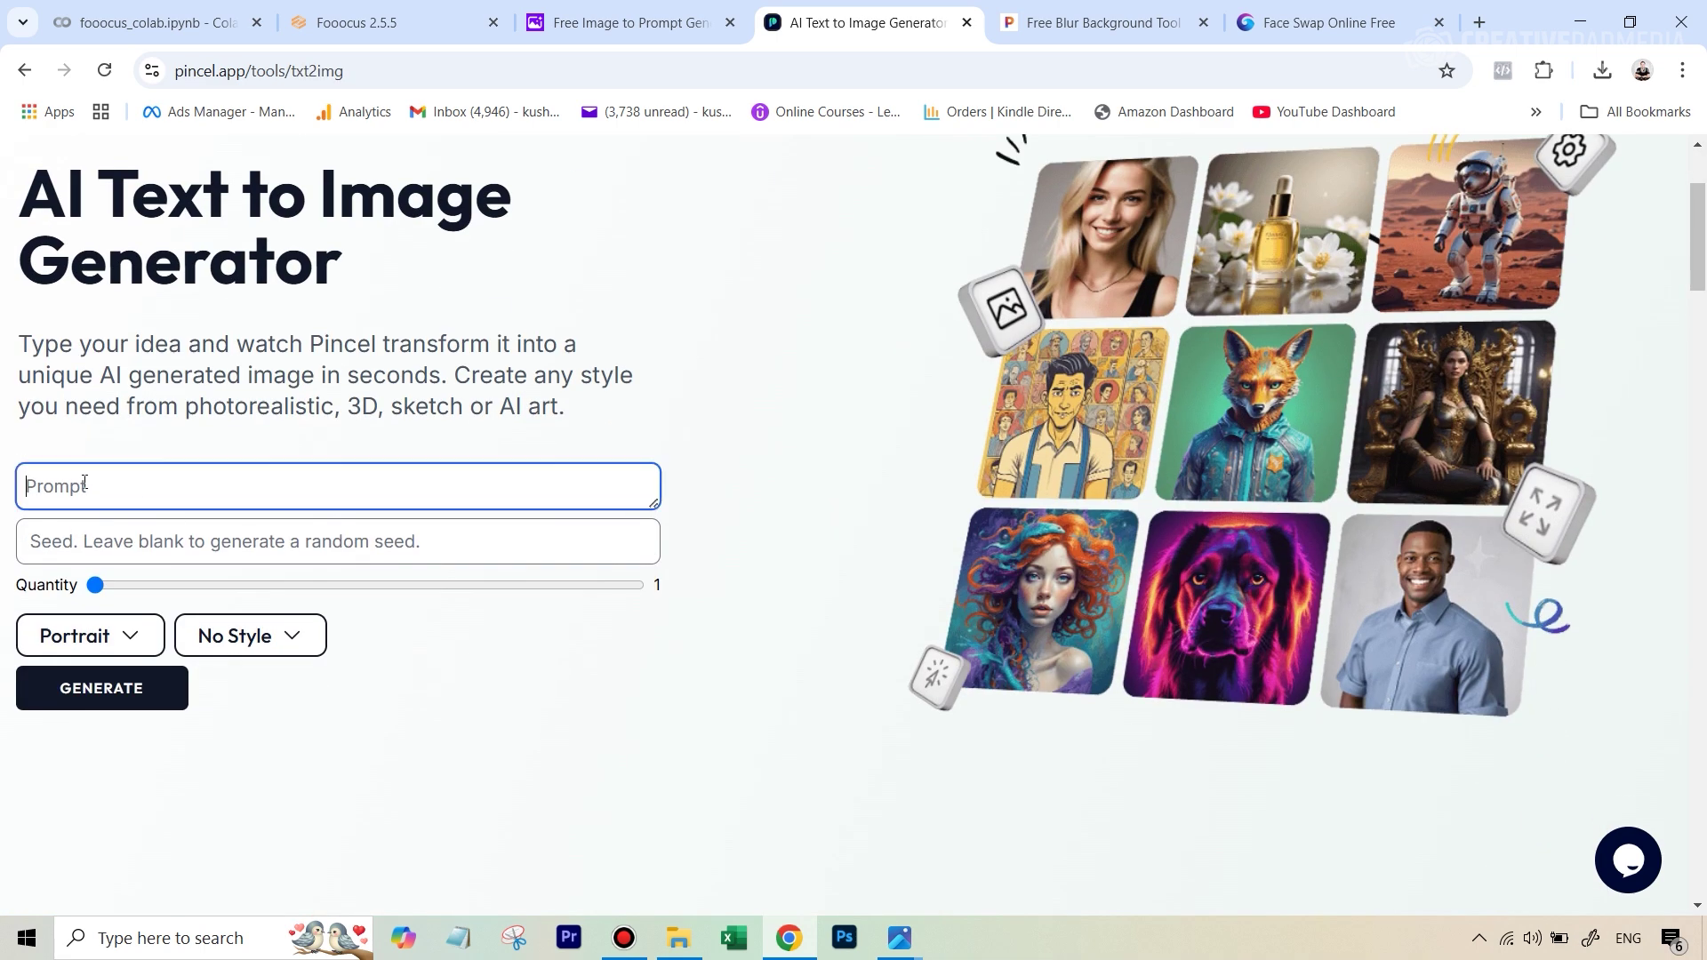
pyautogui.hotkey('ctrl', 'v')
pyautogui.scroll(-3, 741, 558)
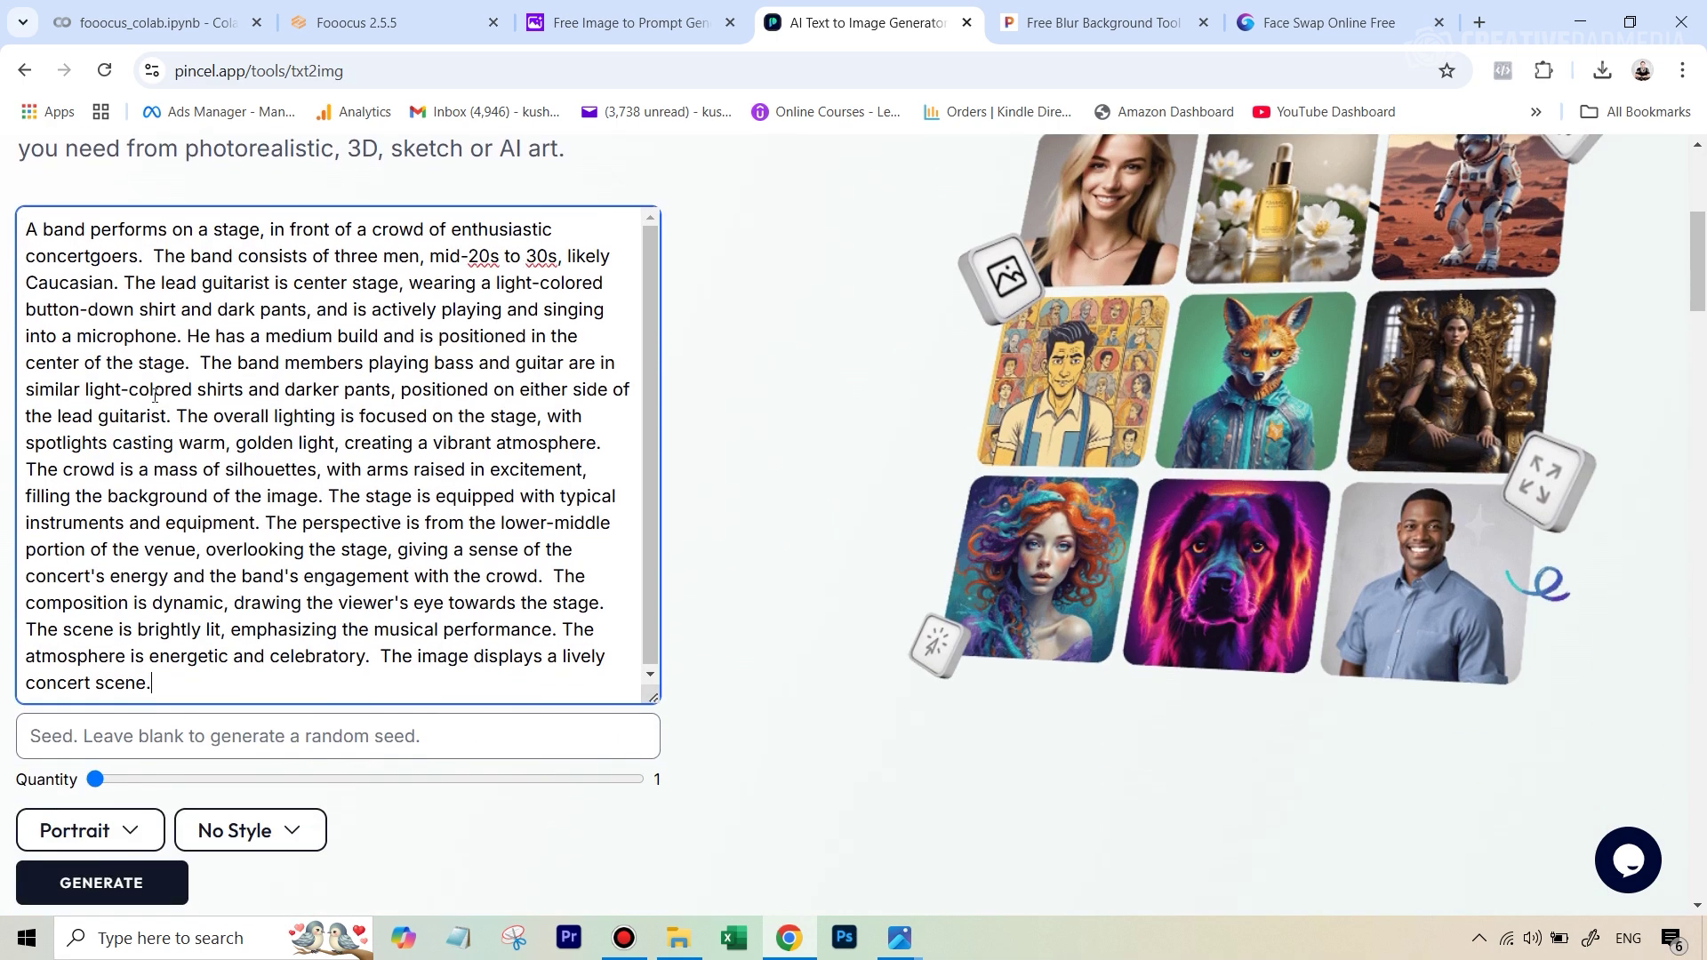
# - Set the image format to Landscape and generate one image from the concert prompt
pyautogui.scroll(-4, 756, 613)
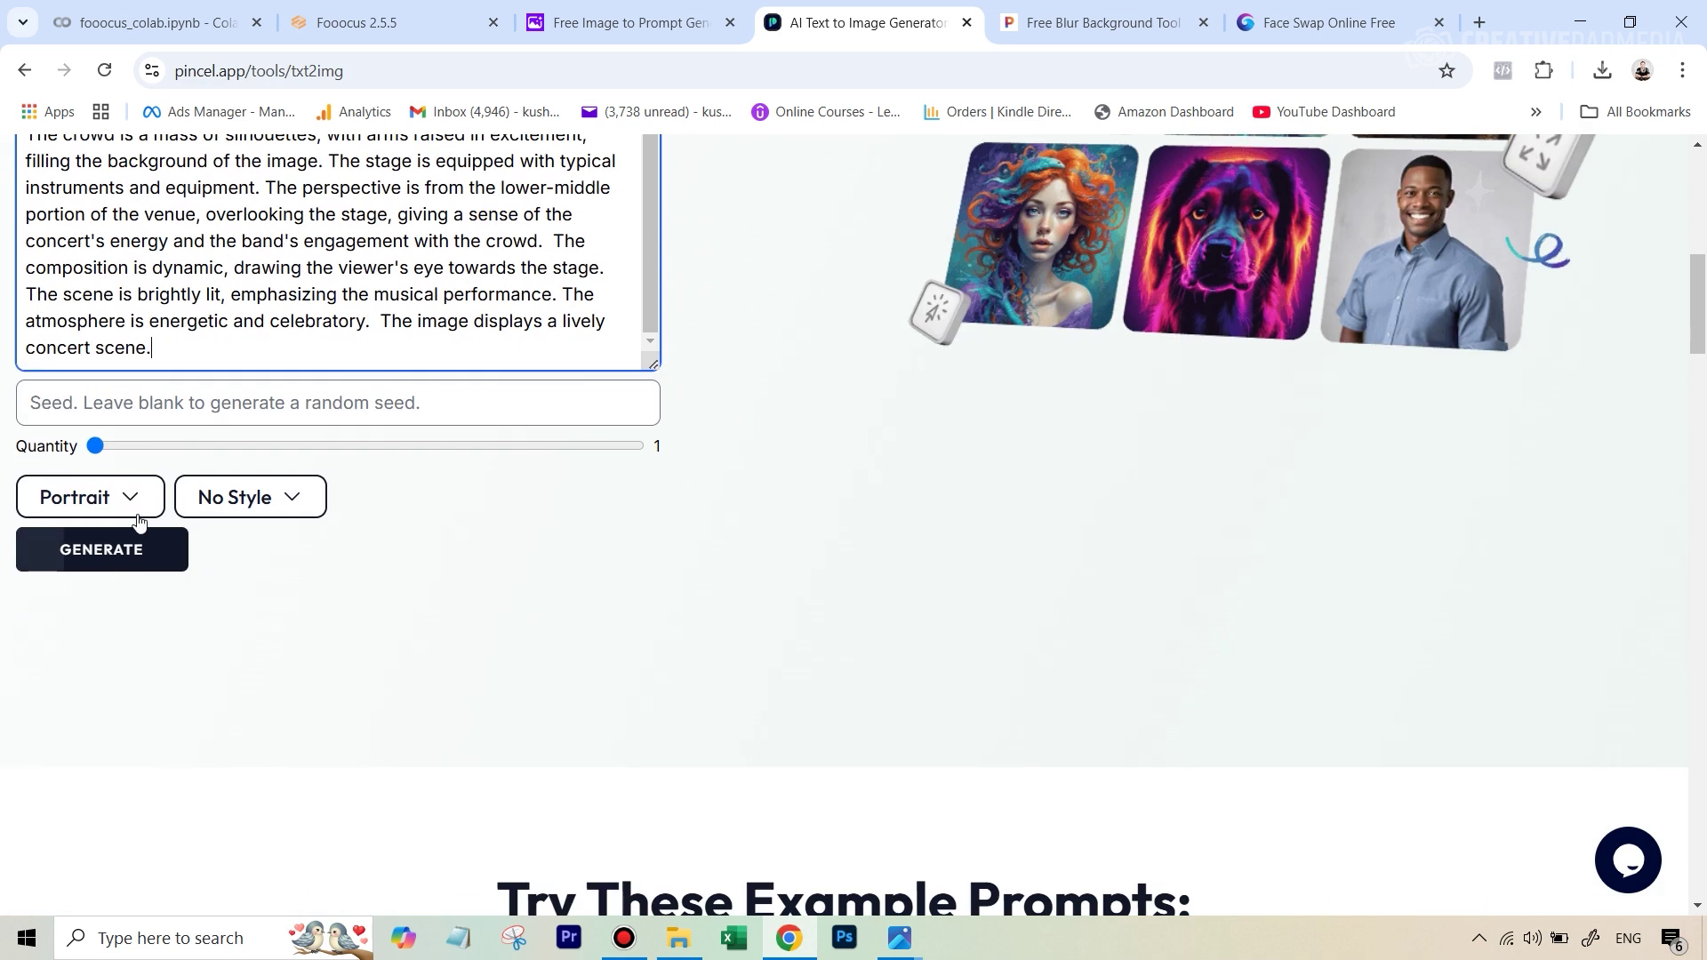
pyautogui.click(88, 504)
pyautogui.click(98, 598)
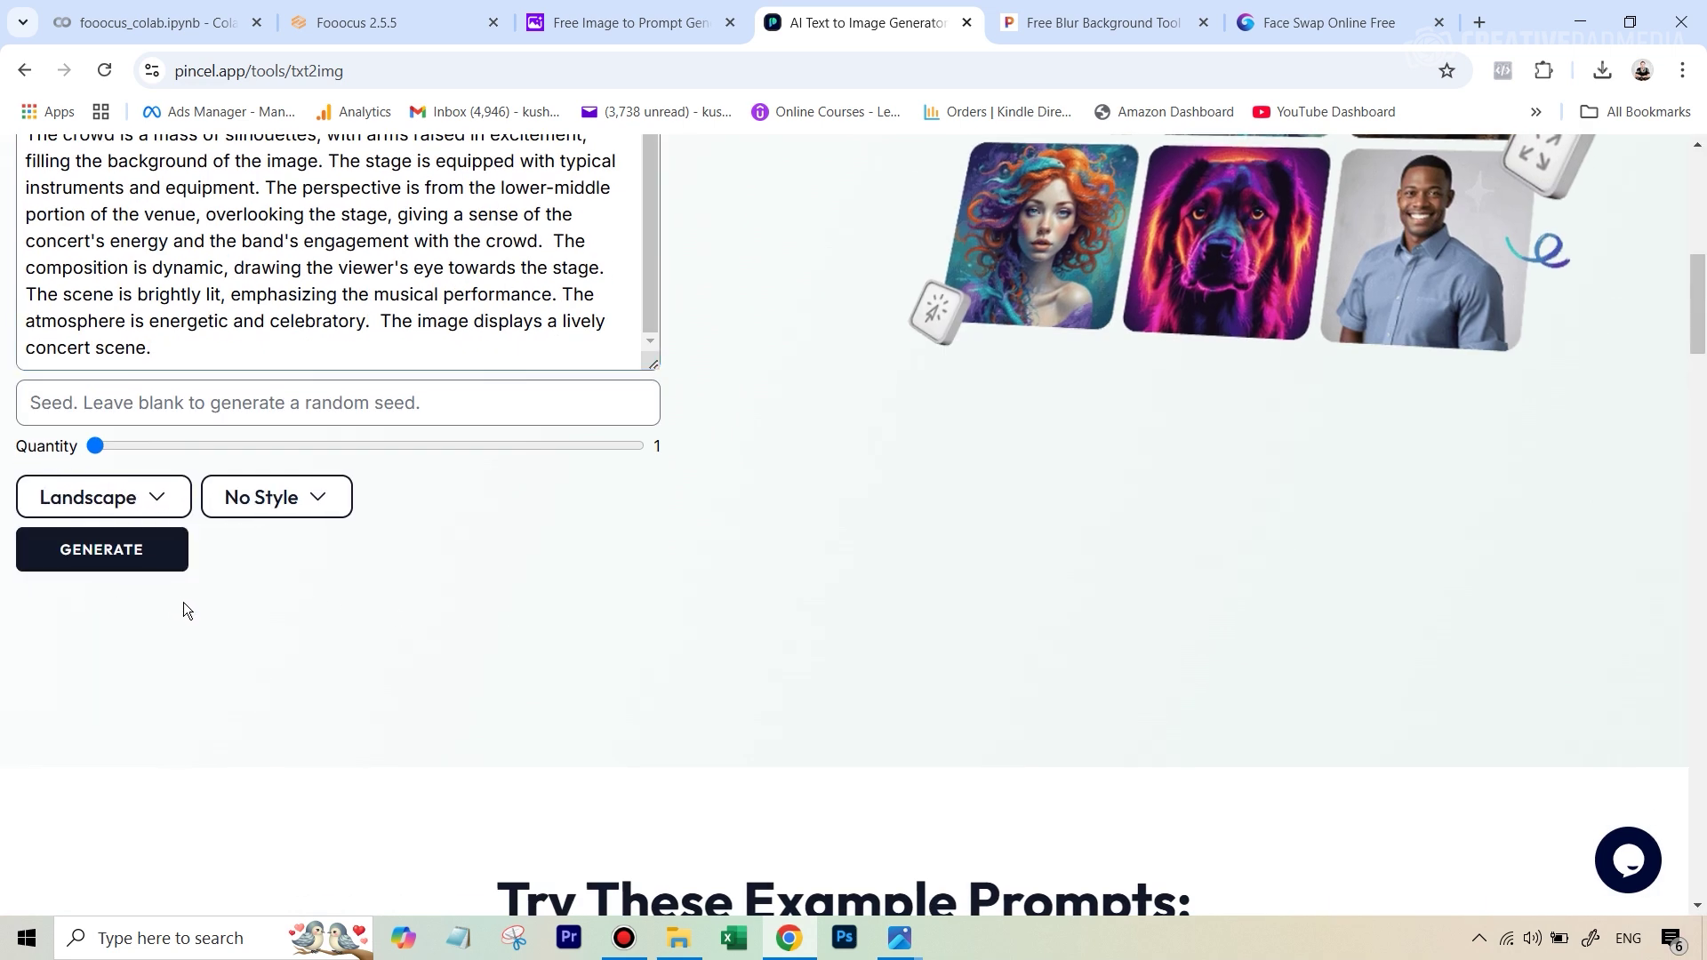
pyautogui.click(120, 571)
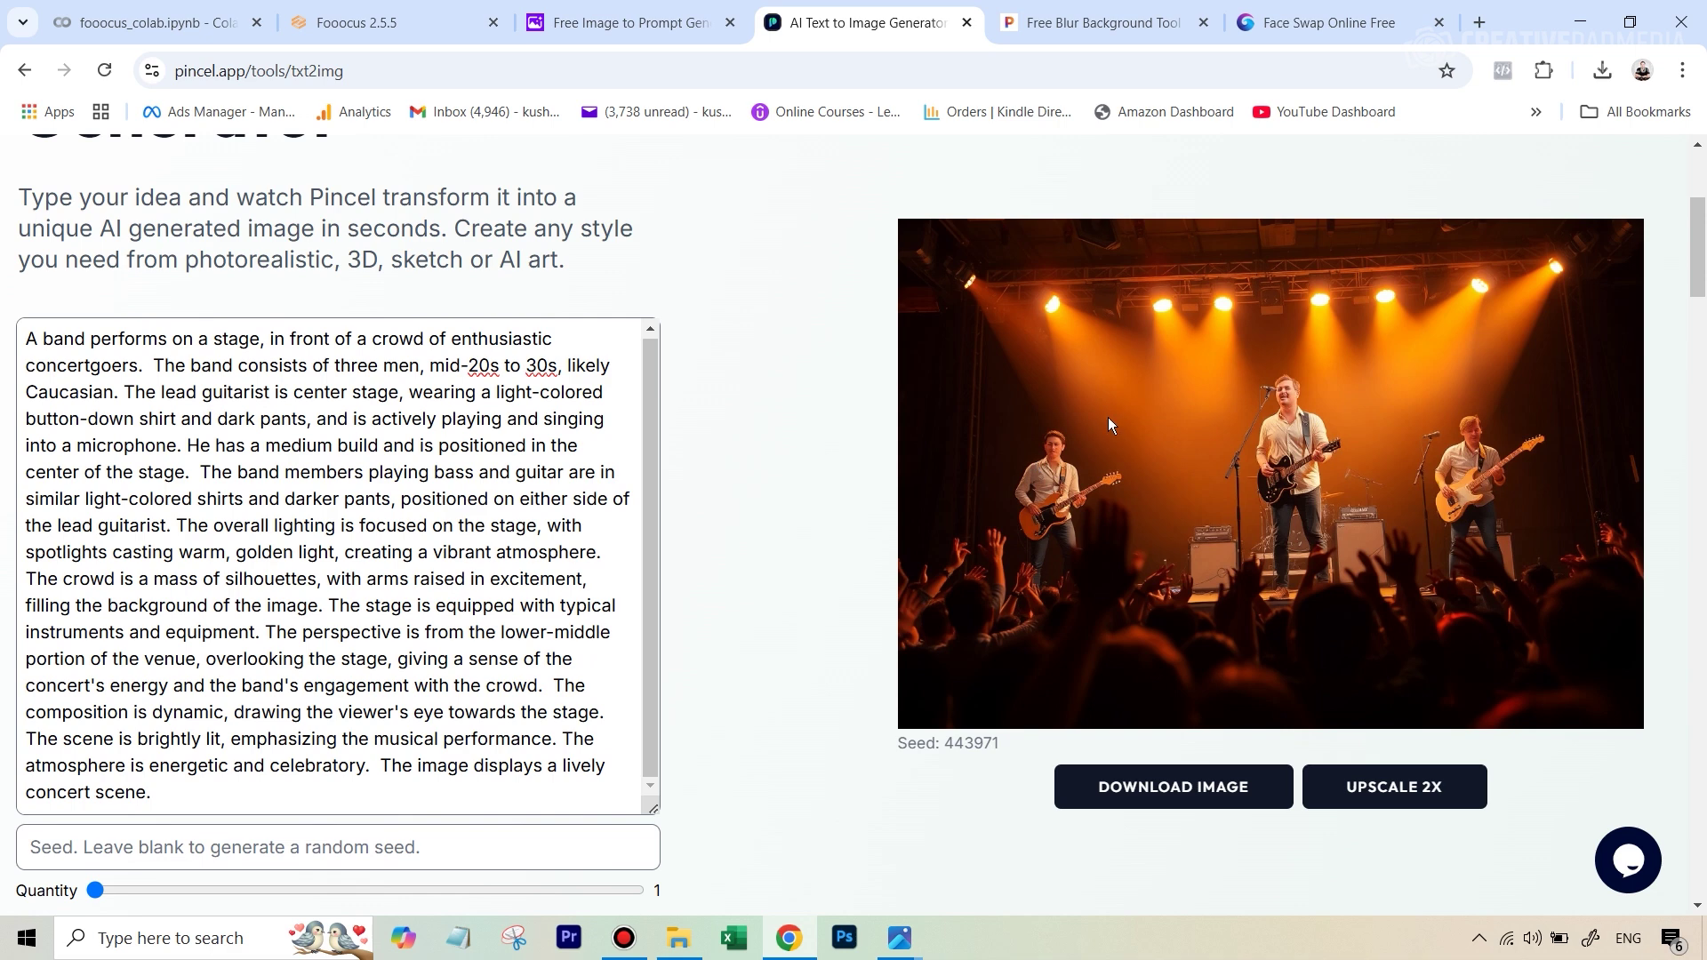
# - Review the generated concert image and generate another landscape version from the same prompt
pyautogui.scroll(-2, 798, 491)
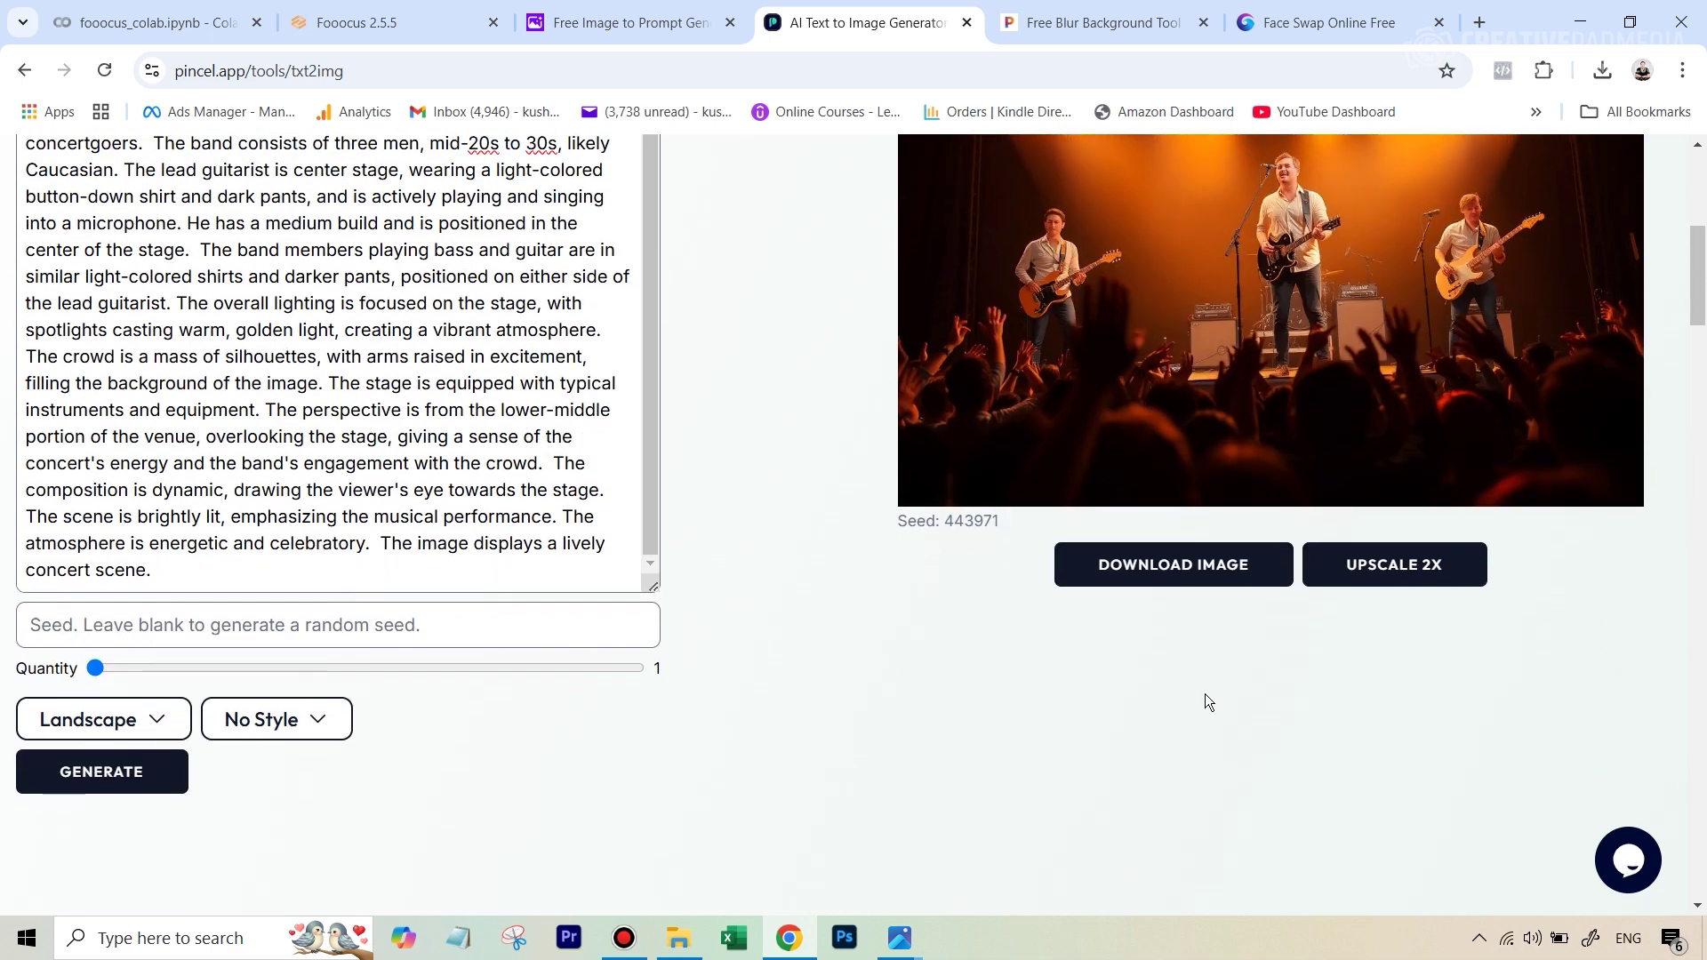
pyautogui.scroll(2, 1380, 484)
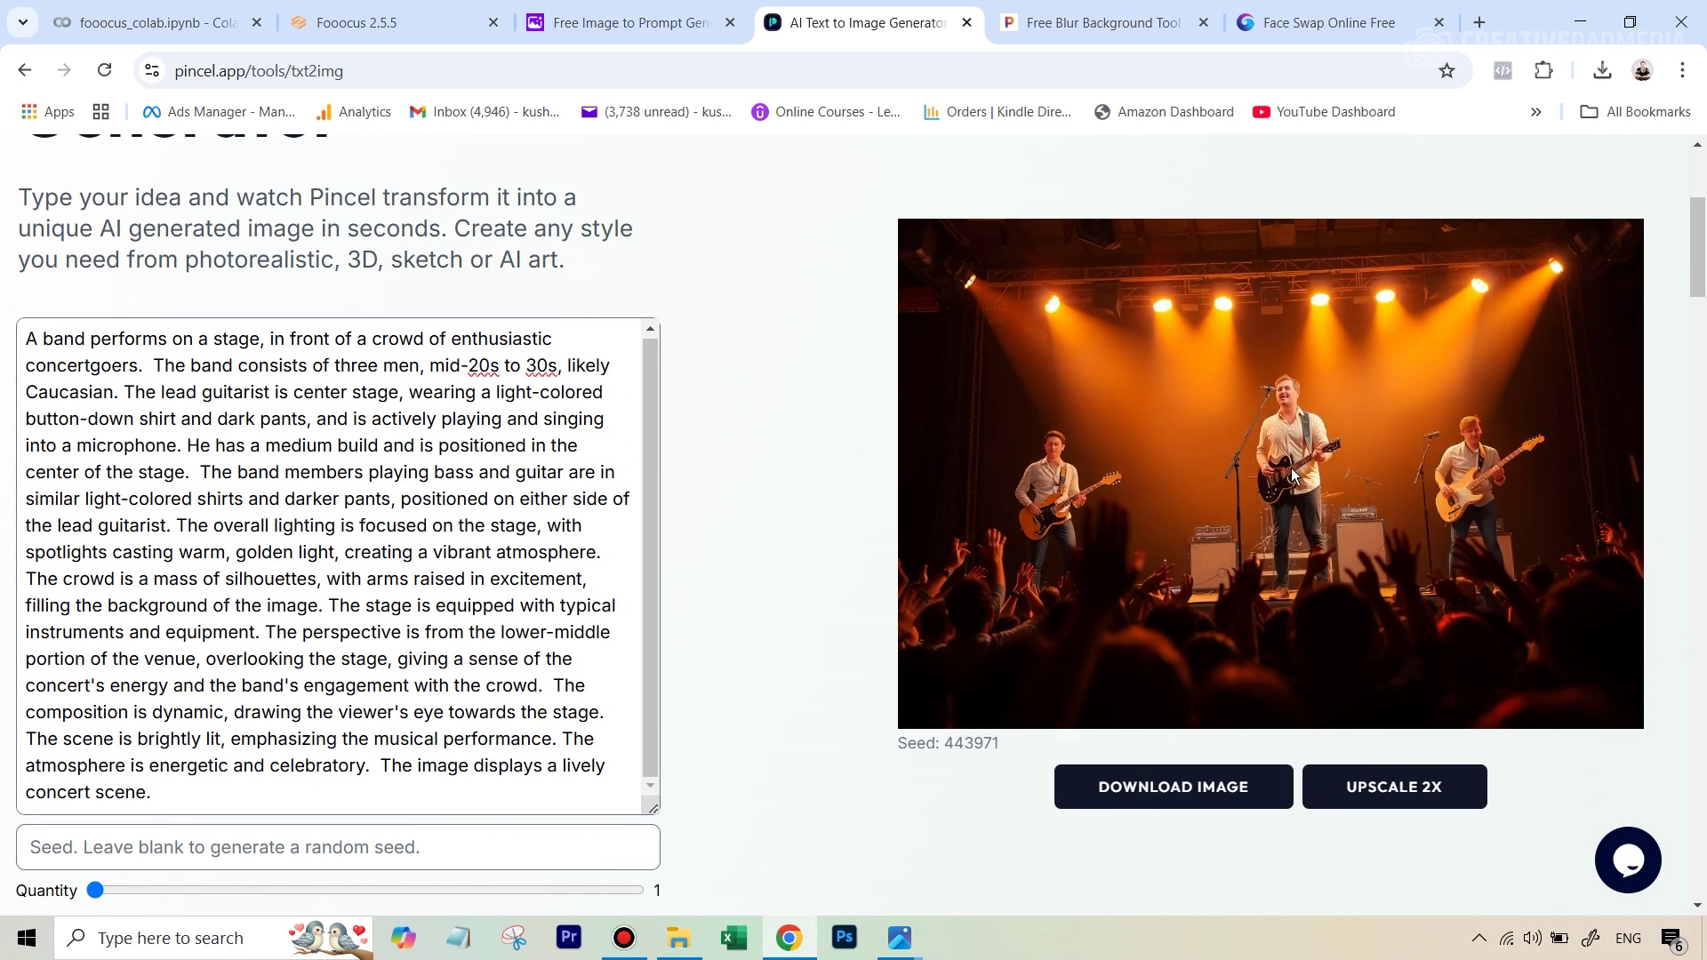
pyautogui.scroll(-2, 1333, 469)
pyautogui.click(125, 774)
pyautogui.scroll(2, 946, 715)
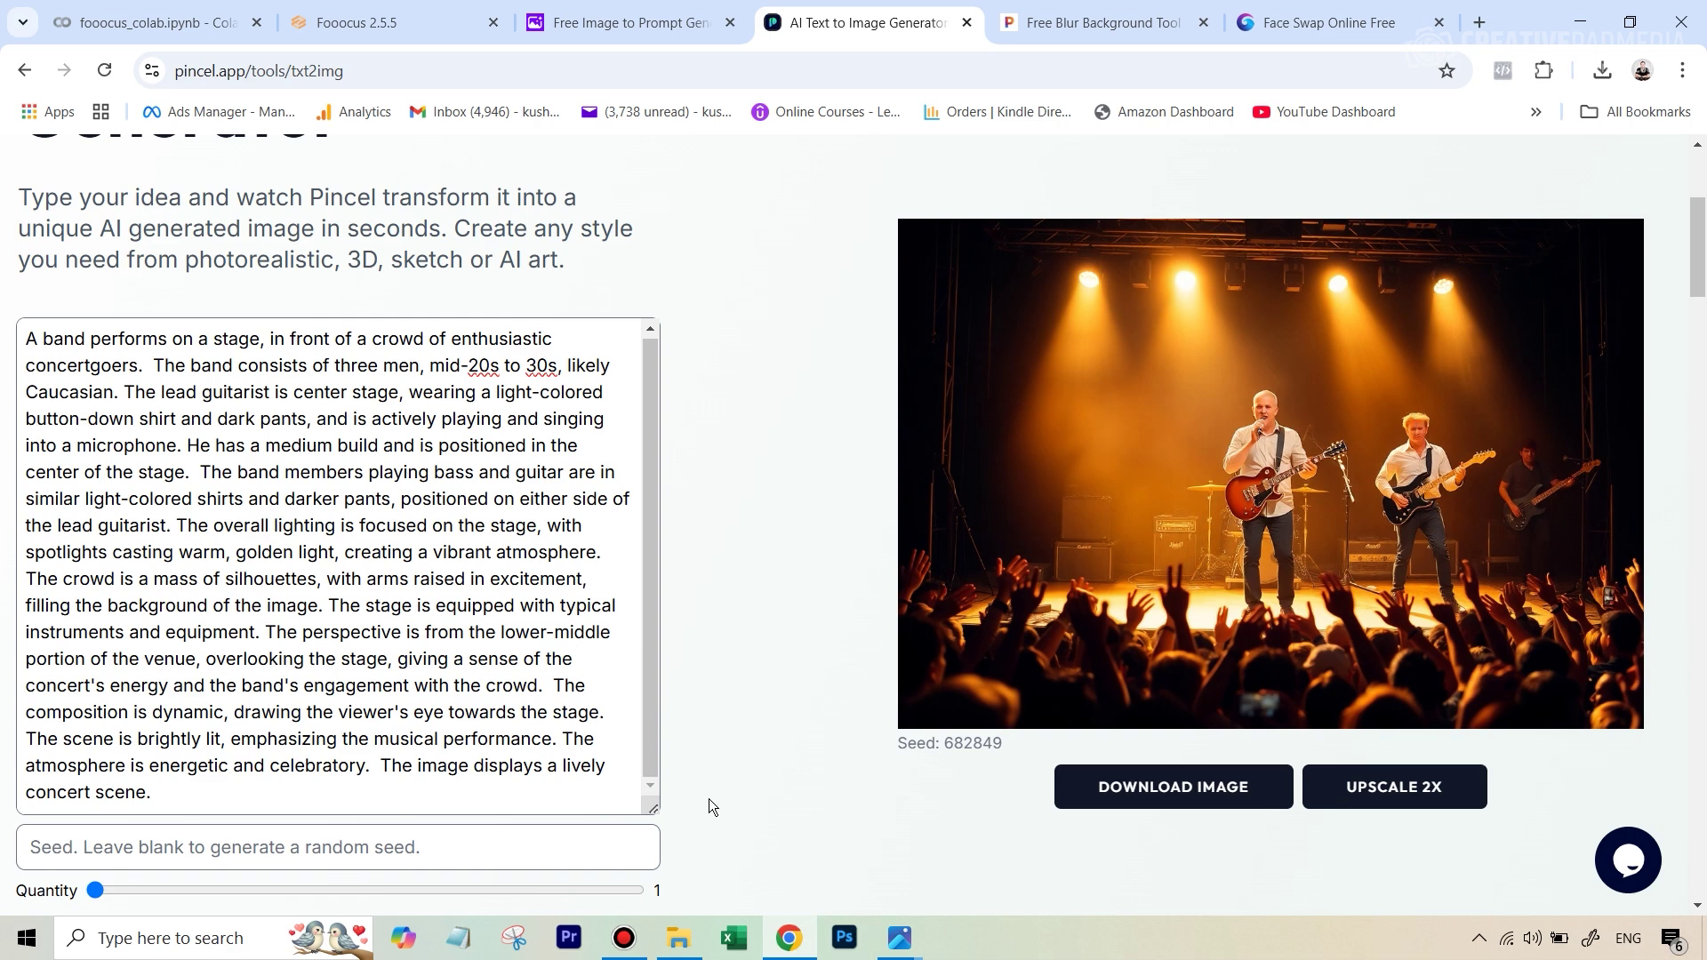
# - View the saved AI generated image from the rockstar tutorial folder and return to the new concert image in Pincel to compare
pyautogui.click(678, 938)
pyautogui.doubleClick(302, 226)
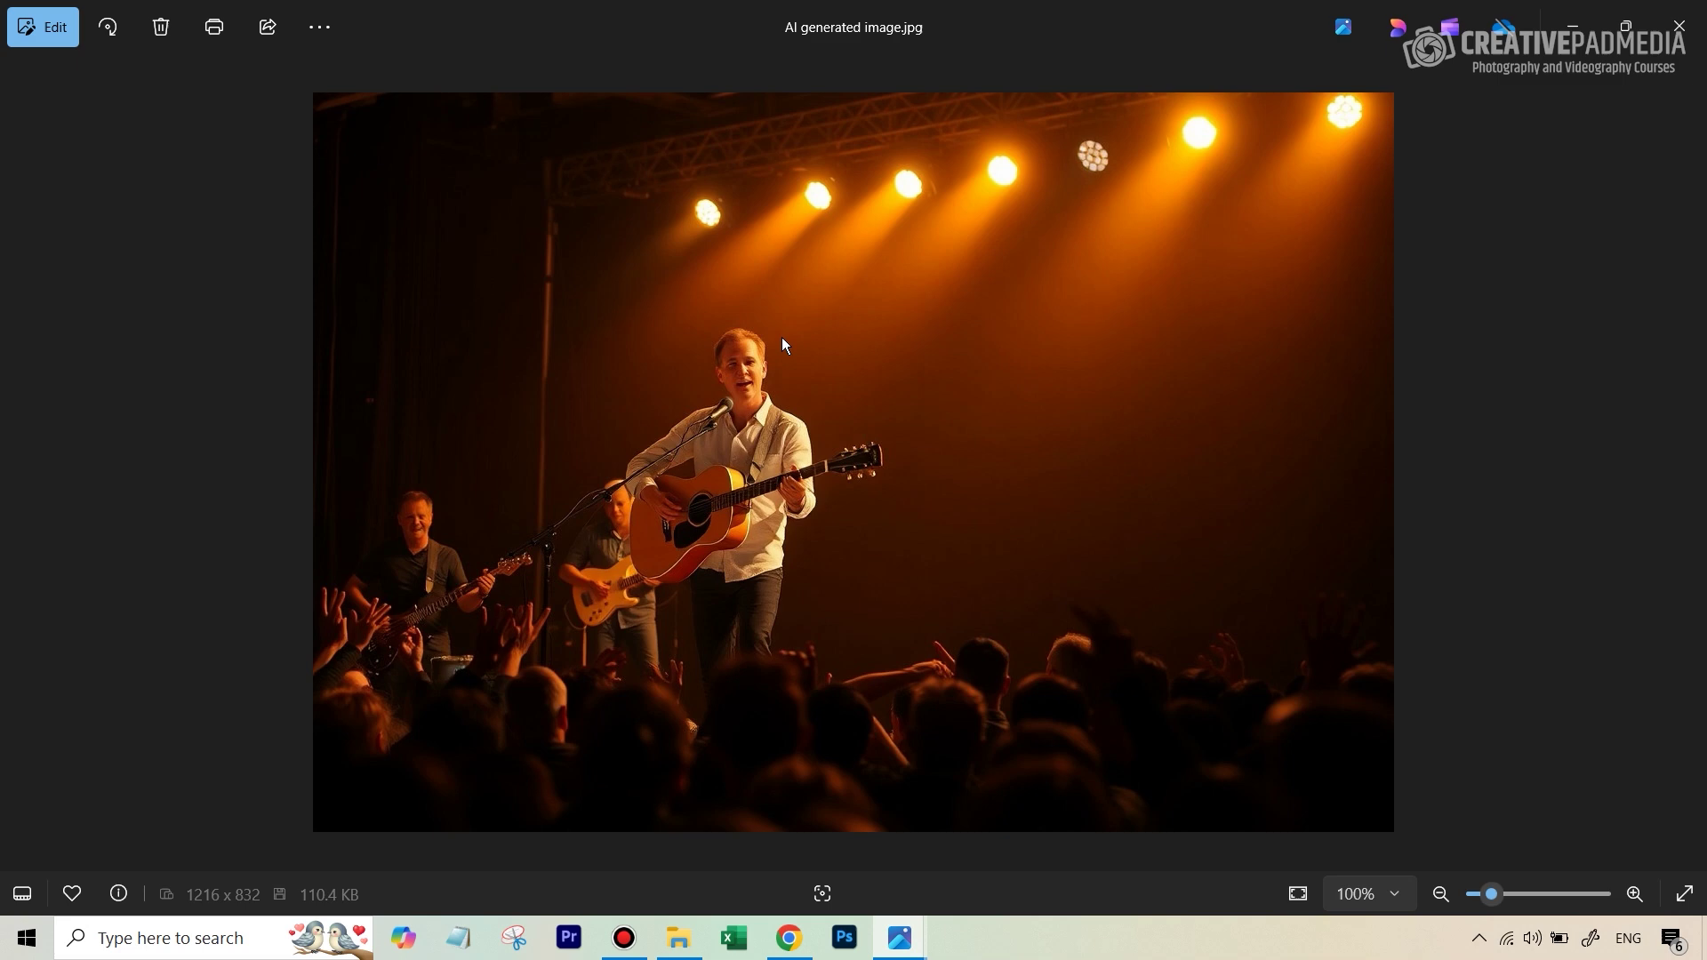
pyautogui.moveTo(802, 947)
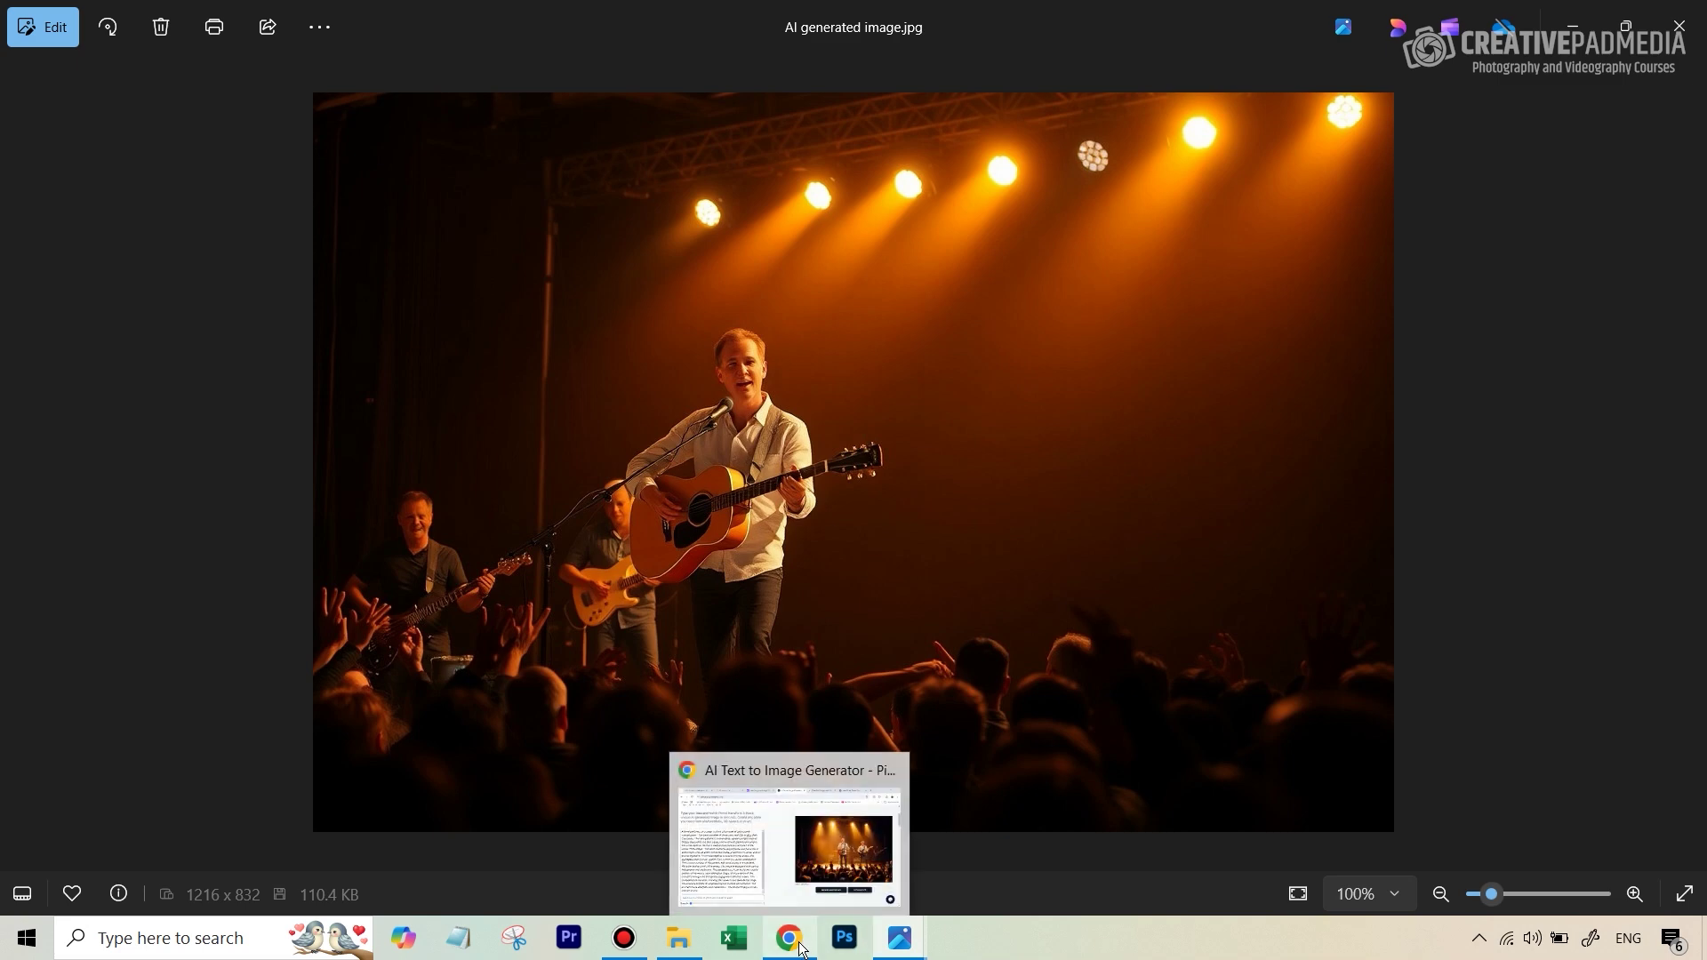
pyautogui.click(834, 802)
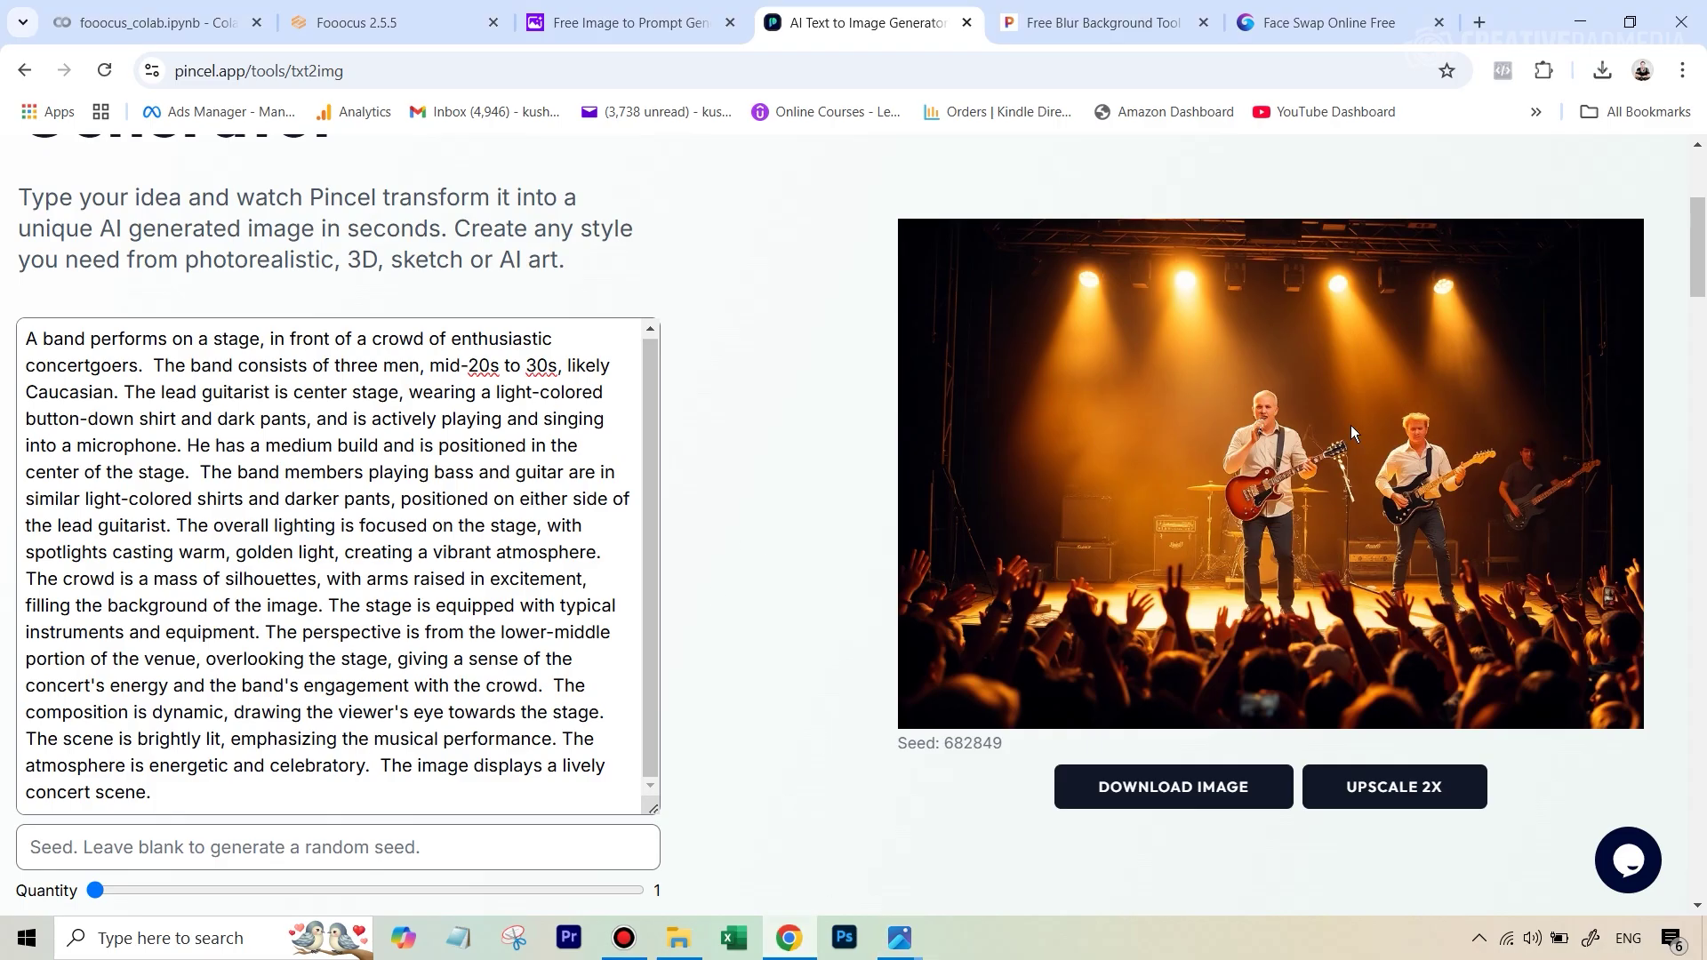
# - Switch to Fooocus, enable Input Image, and load the AI generated concert image into Inpaint or Outpaint
pyautogui.hotkey('ctrl', '2')
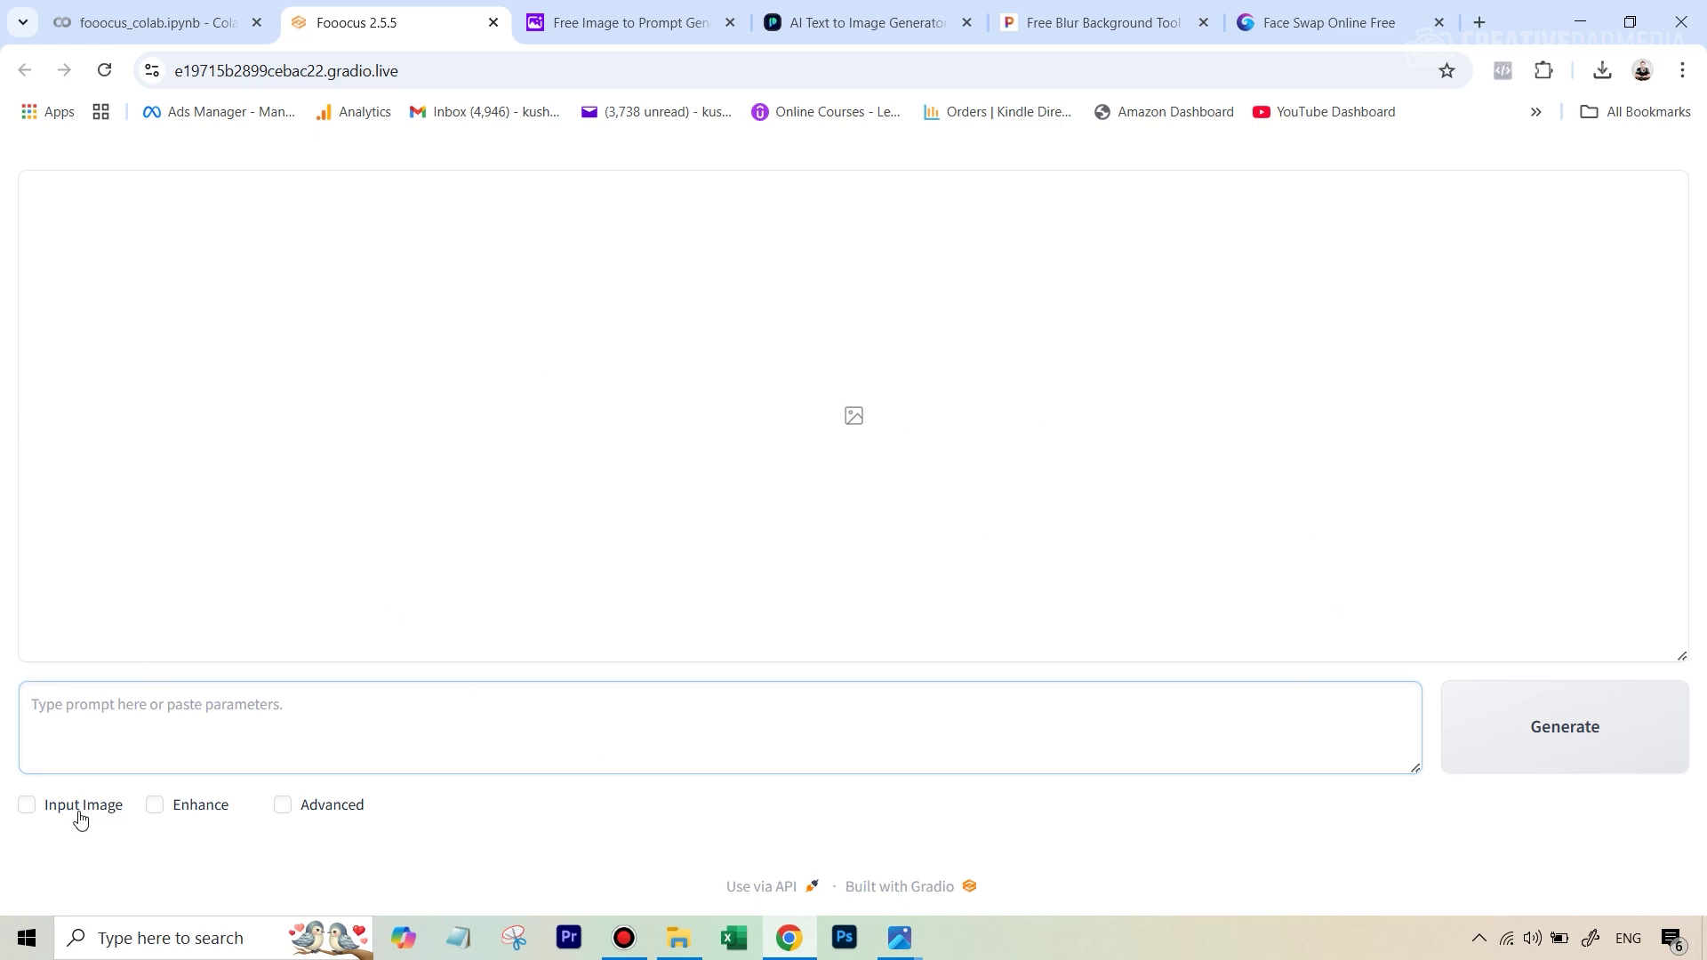
pyautogui.click(27, 806)
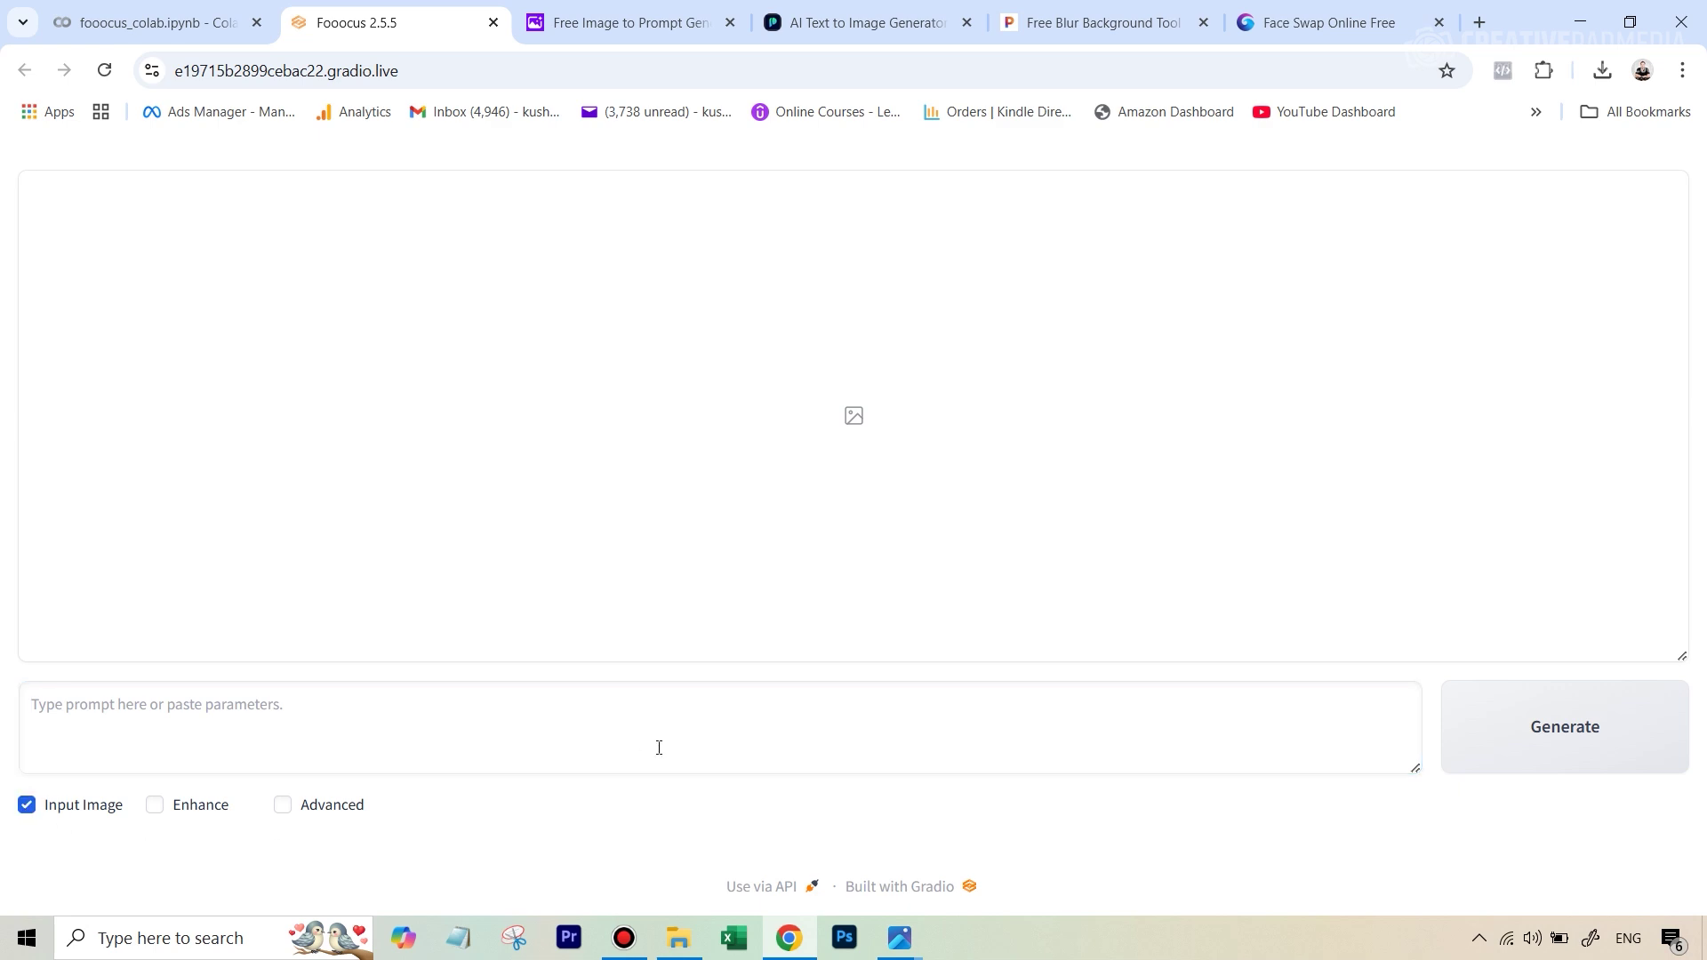
pyautogui.scroll(-3, 754, 723)
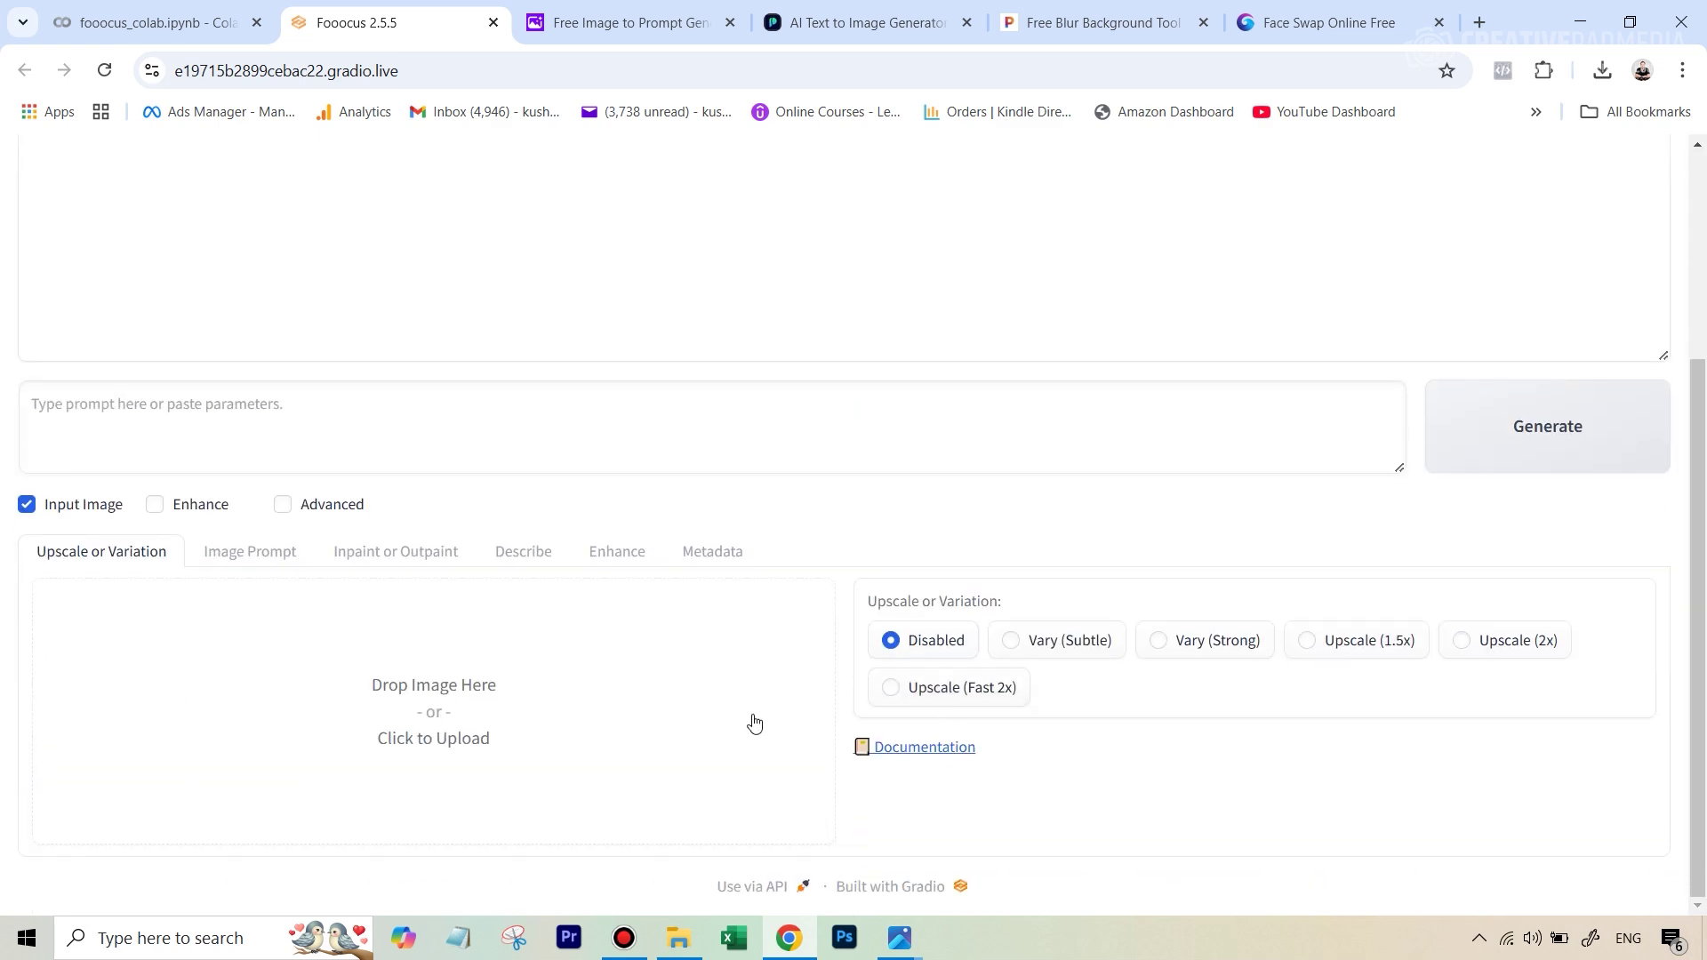
pyautogui.click(392, 557)
pyautogui.scroll(-3, 720, 542)
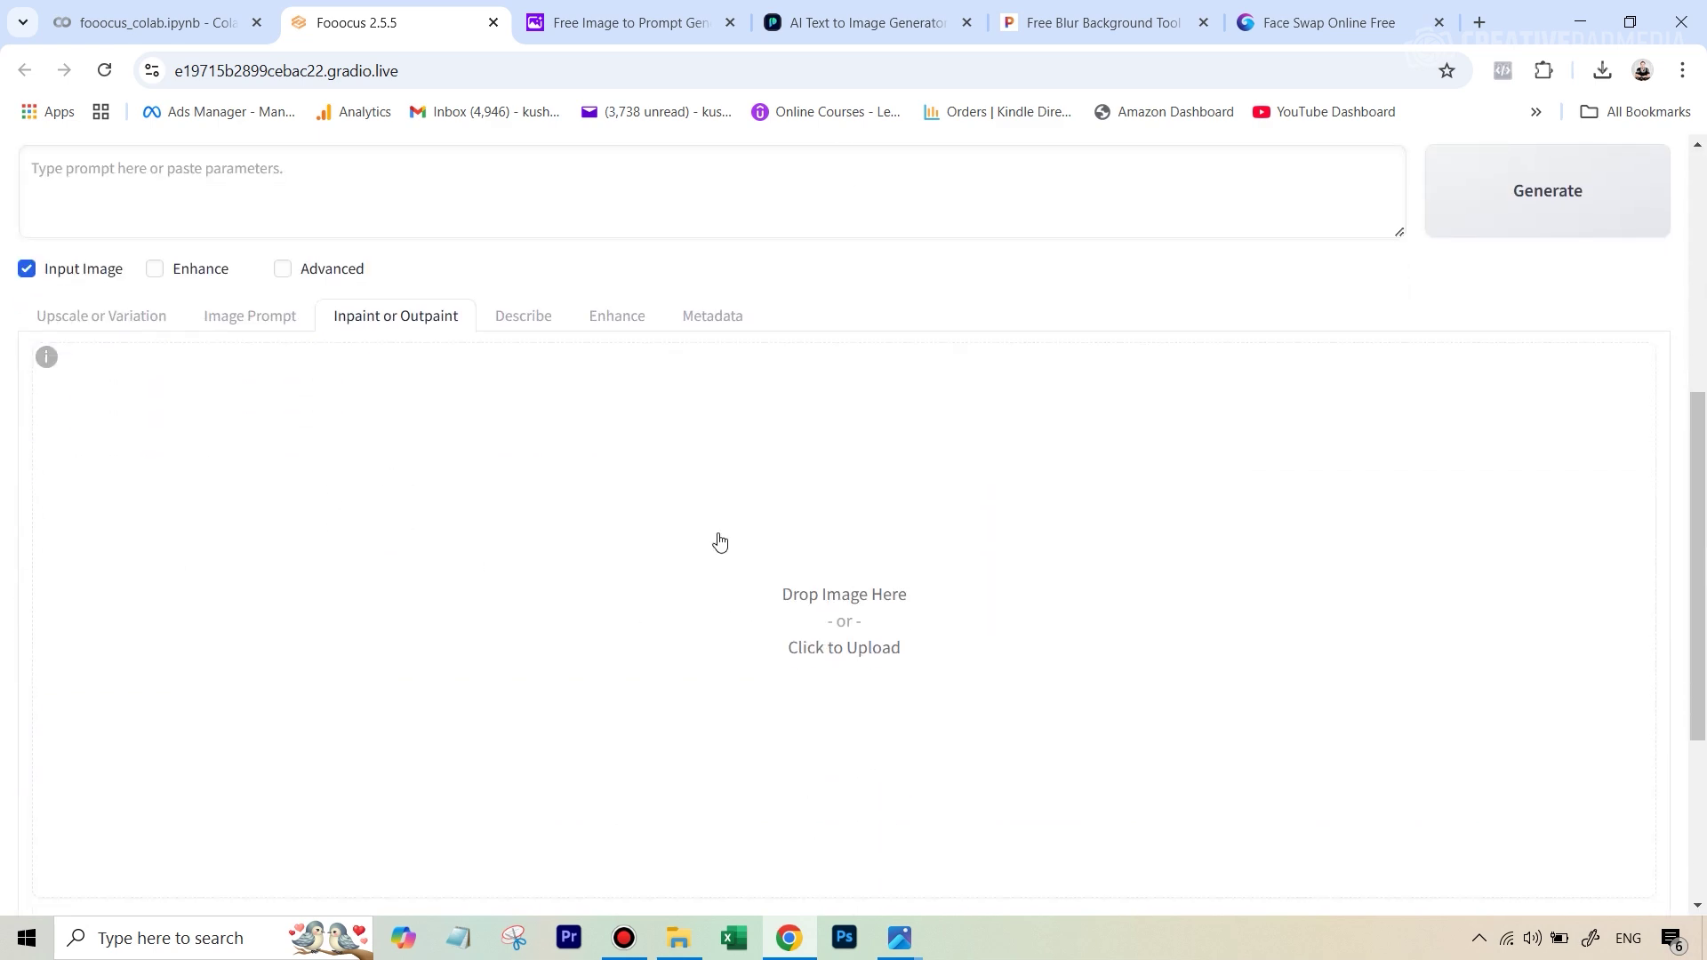
pyautogui.click(849, 621)
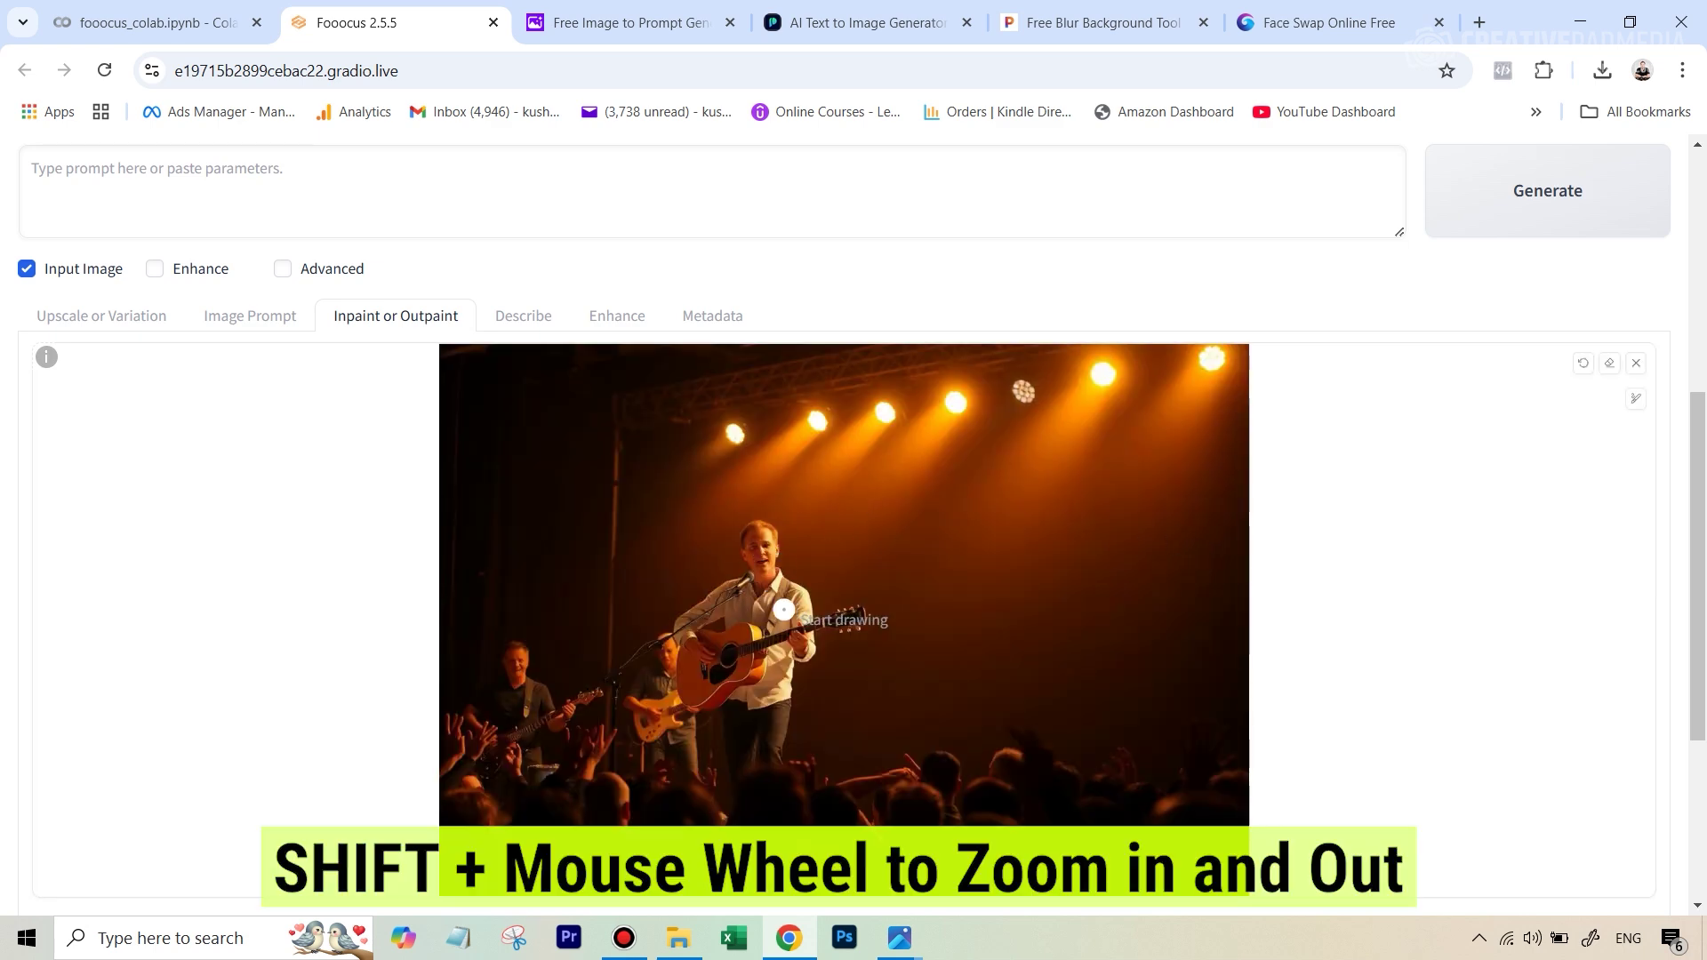
# - Paint an inpaint mask over the lead singer's whole head, including the face, hair and ears, with a suitably sized brush
pyautogui.keyDown('shift'); pyautogui.scroll(6, 784, 610); pyautogui.keyUp('shift')
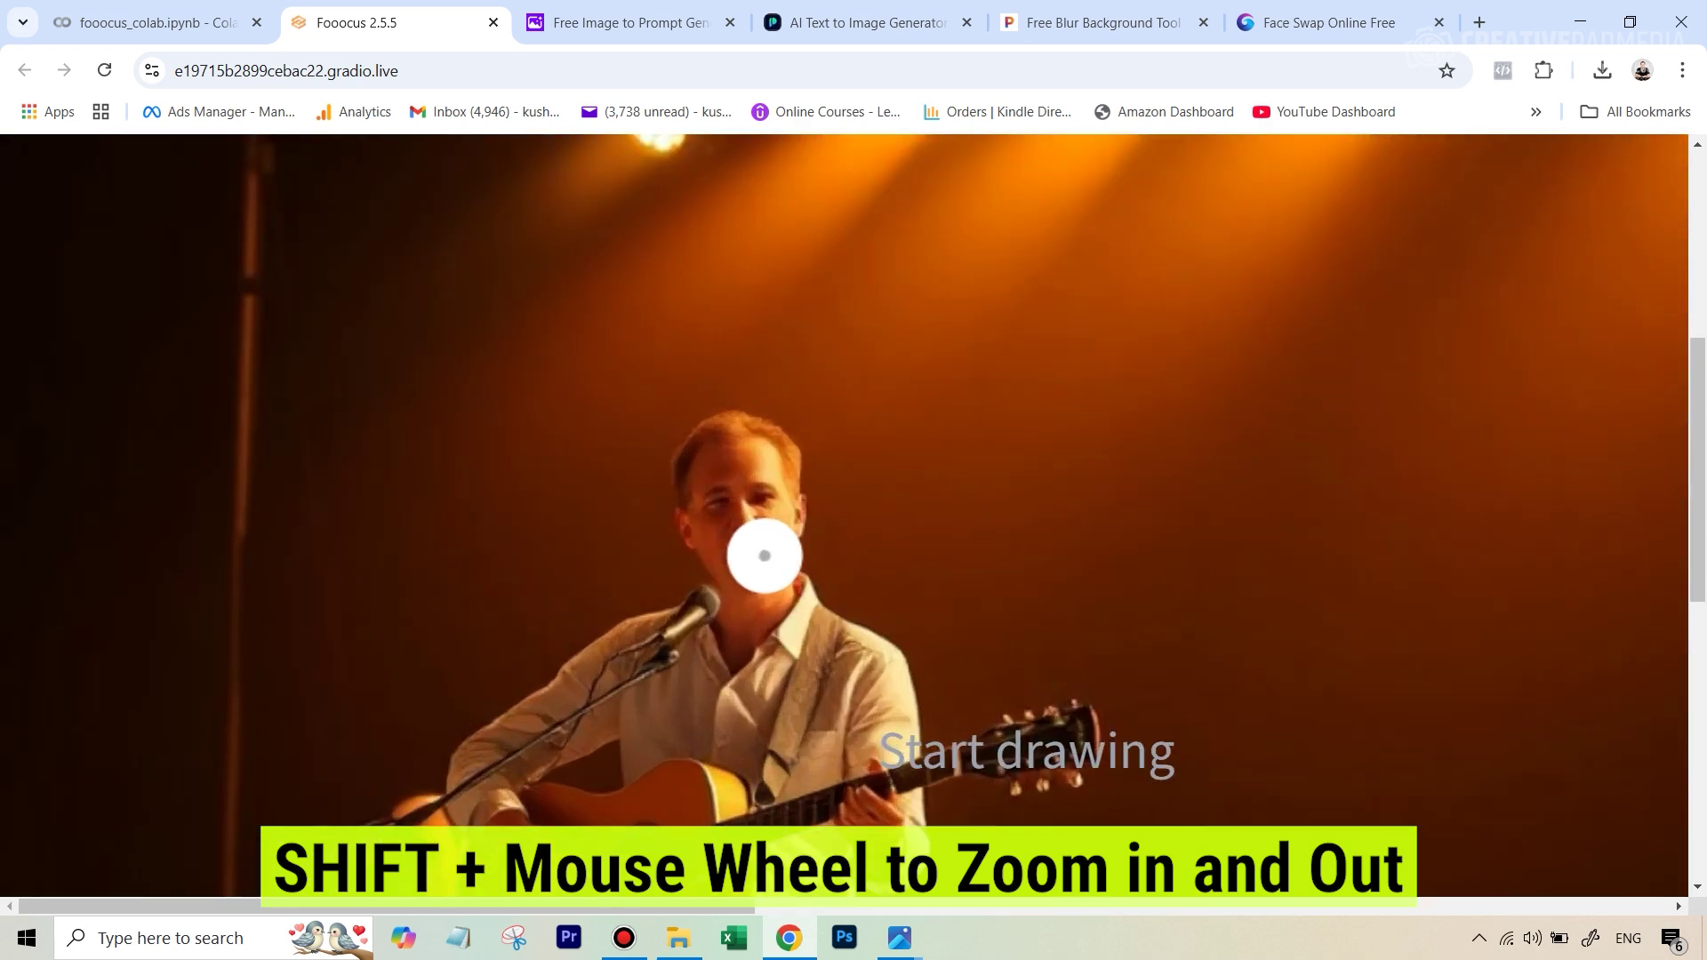
pyautogui.keyDown('shift'); pyautogui.scroll(4, 764, 556); pyautogui.keyUp('shift')
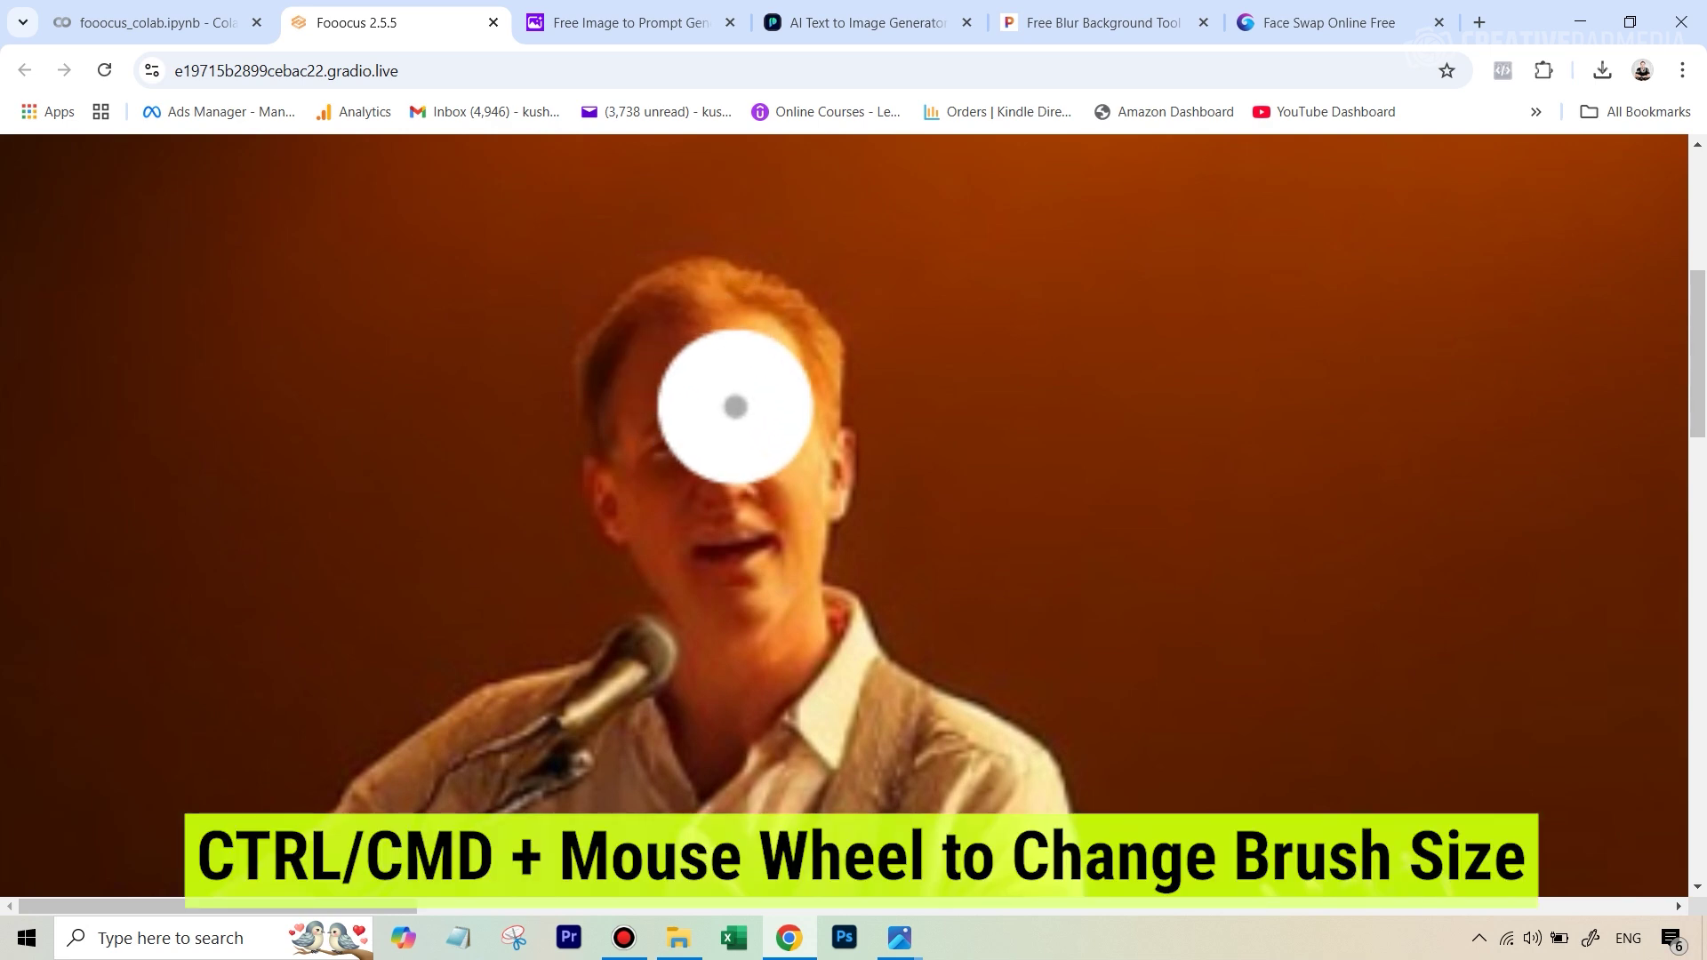
pyautogui.keyDown('ctrl'); pyautogui.scroll(3, 598, 263); pyautogui.keyUp('ctrl')
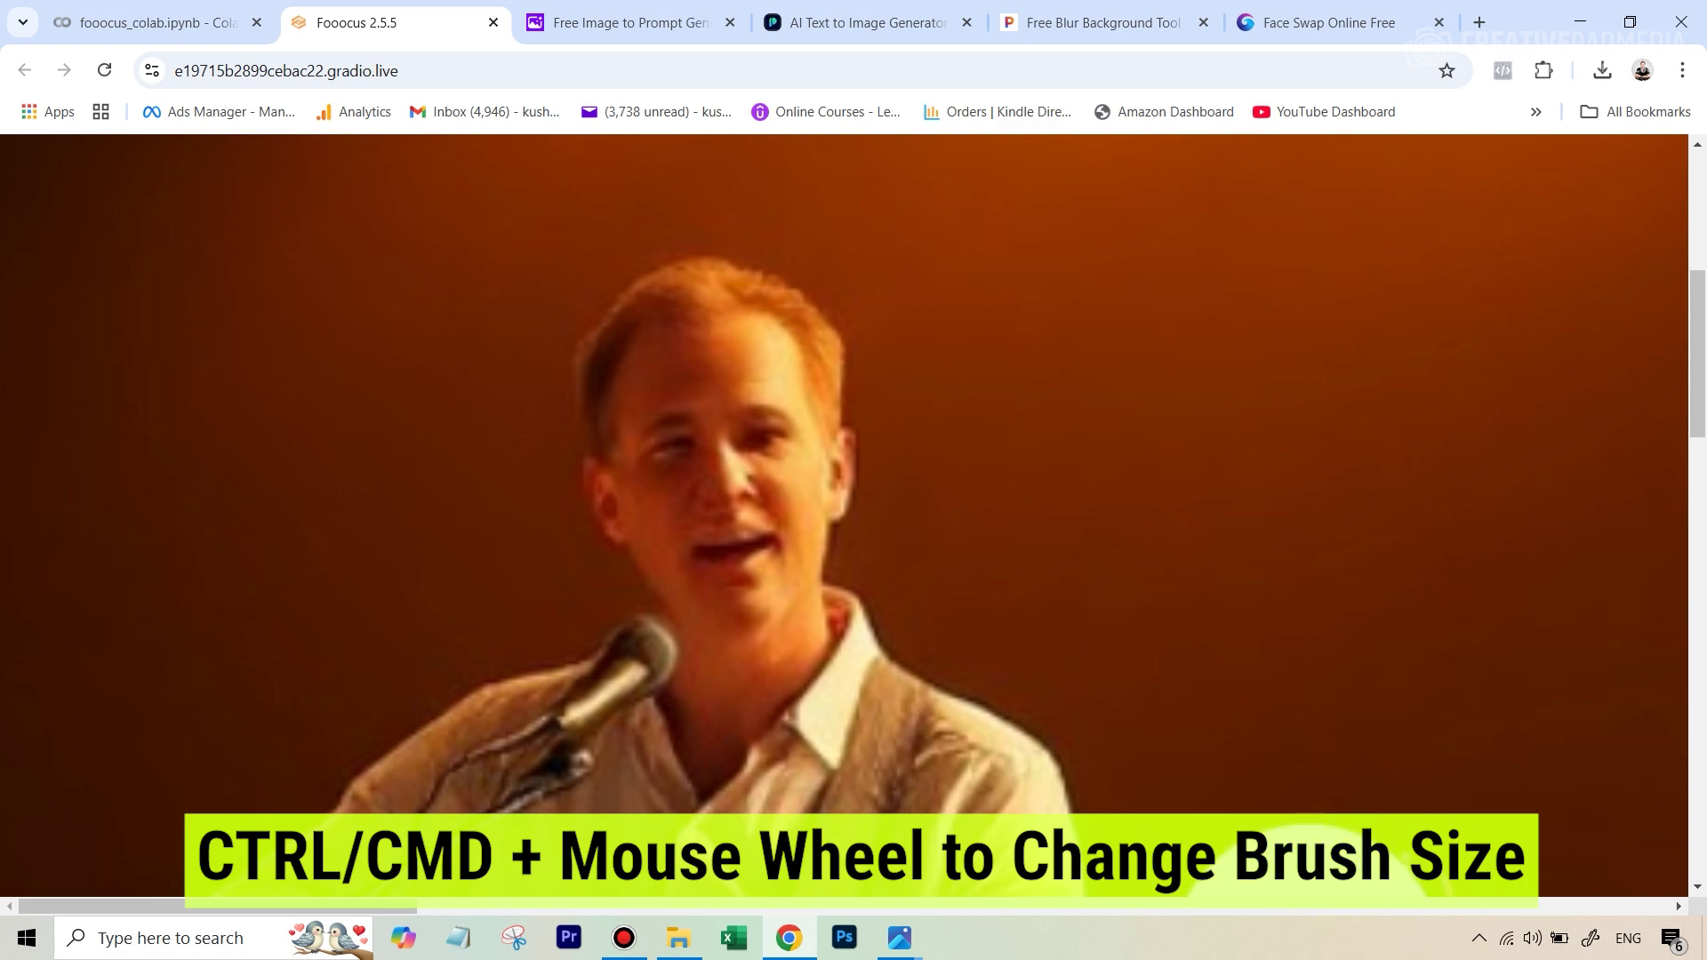
pyautogui.keyDown('ctrl'); pyautogui.scroll(-3, 534, 267); pyautogui.keyUp('ctrl')
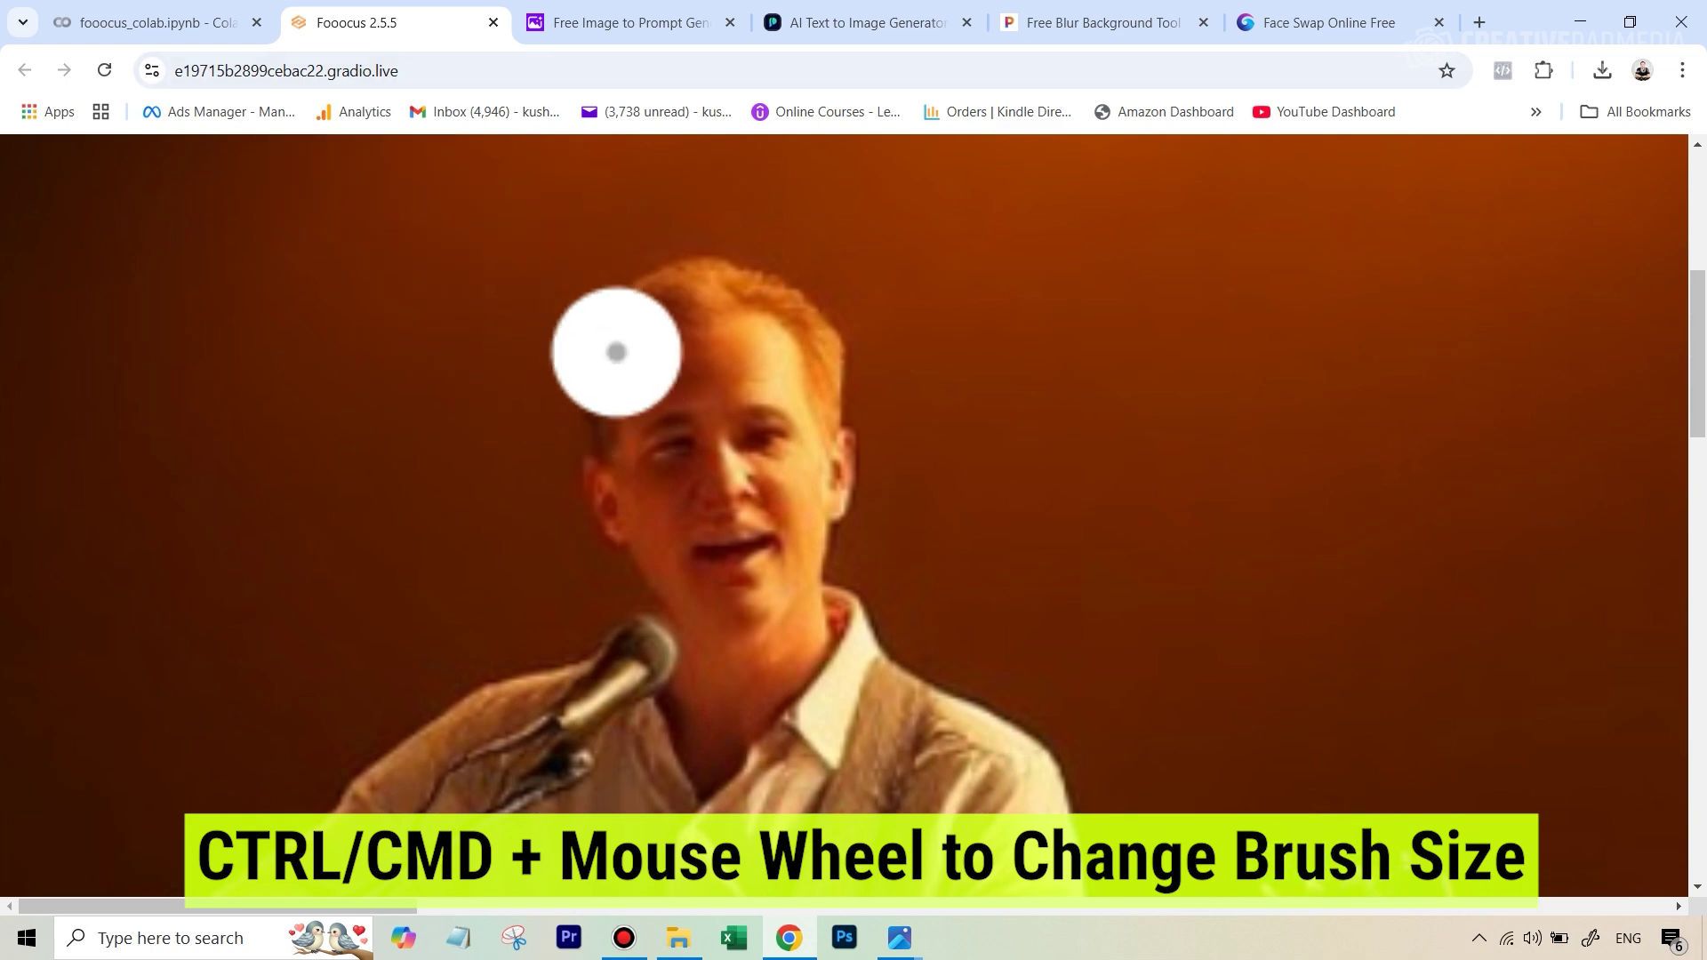
pyautogui.keyDown('ctrl'); pyautogui.scroll(-3, 617, 352); pyautogui.keyUp('ctrl')
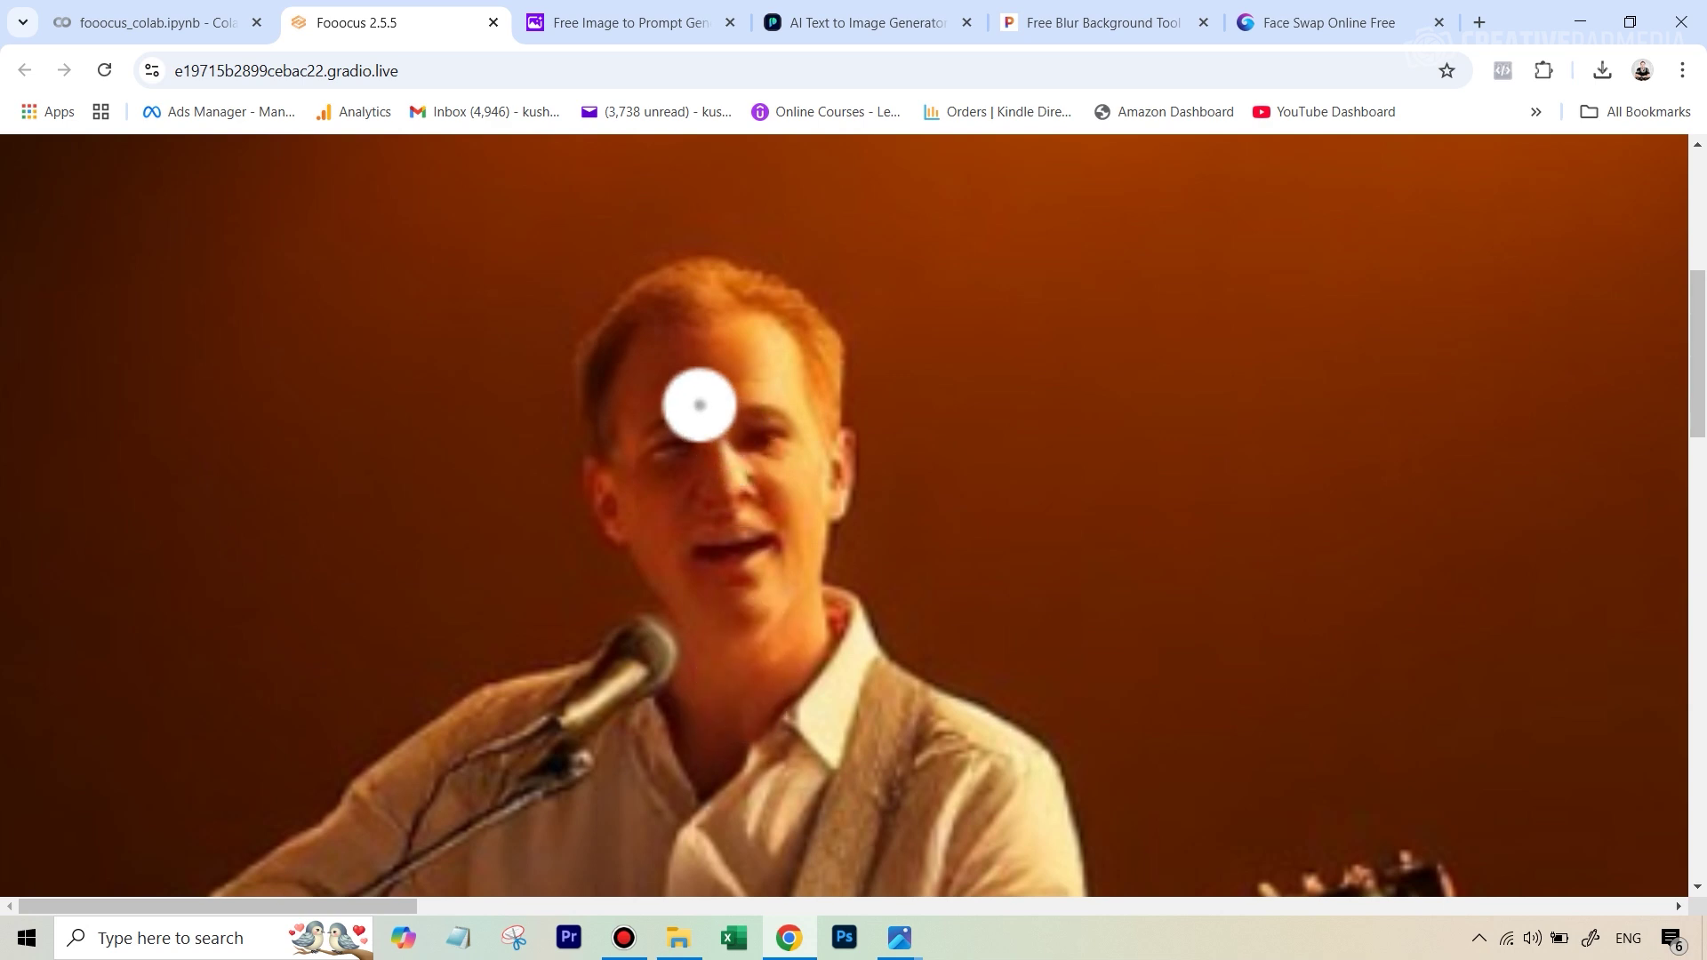
pyautogui.moveTo(676, 317)
pyautogui.mouseDown()
pyautogui.moveTo(608, 383)
pyautogui.moveTo(612, 473)
pyautogui.moveTo(618, 508)
pyautogui.moveTo(710, 606)
pyautogui.moveTo(785, 604)
pyautogui.moveTo(804, 560)
pyautogui.moveTo(821, 473)
pyautogui.moveTo(807, 351)
pyautogui.moveTo(783, 318)
pyautogui.moveTo(697, 287)
pyautogui.moveTo(698, 394)
pyautogui.moveTo(685, 439)
pyautogui.moveTo(672, 375)
pyautogui.moveTo(677, 443)
pyautogui.moveTo(738, 555)
pyautogui.moveTo(738, 358)
pyautogui.moveTo(746, 545)
pyautogui.mouseUp()
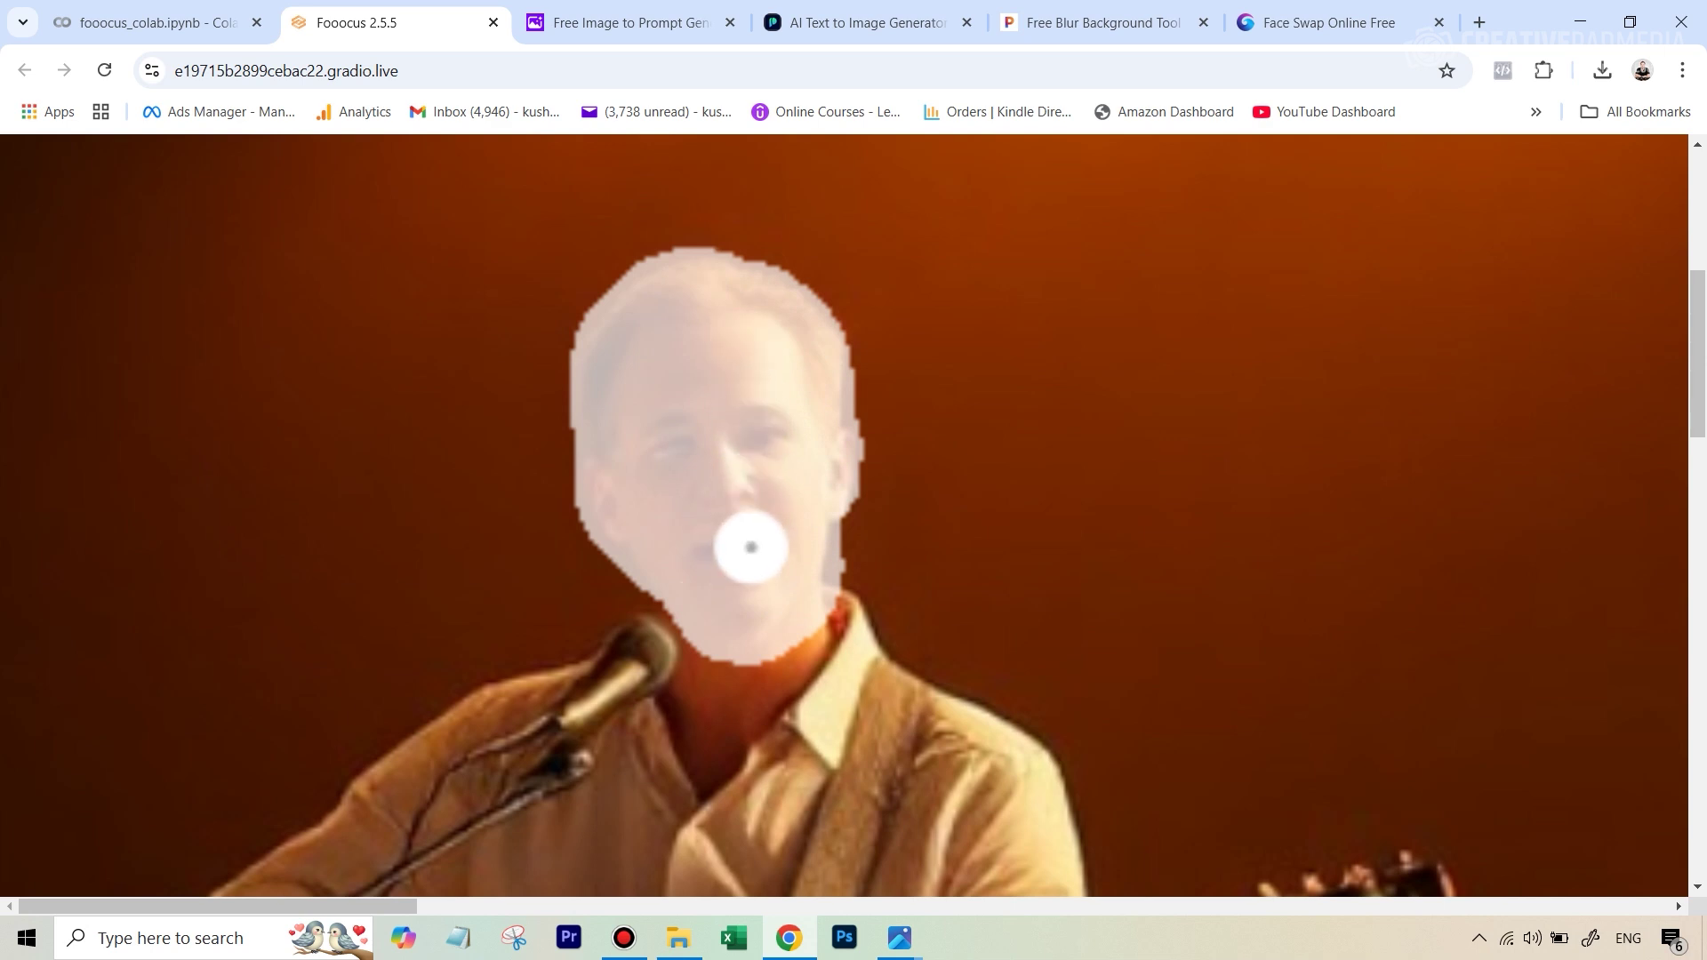
# - Extend the inpaint mask down the singer's neck to the open shirt collar using a smaller brush
pyautogui.scroll(-2, 776, 545)
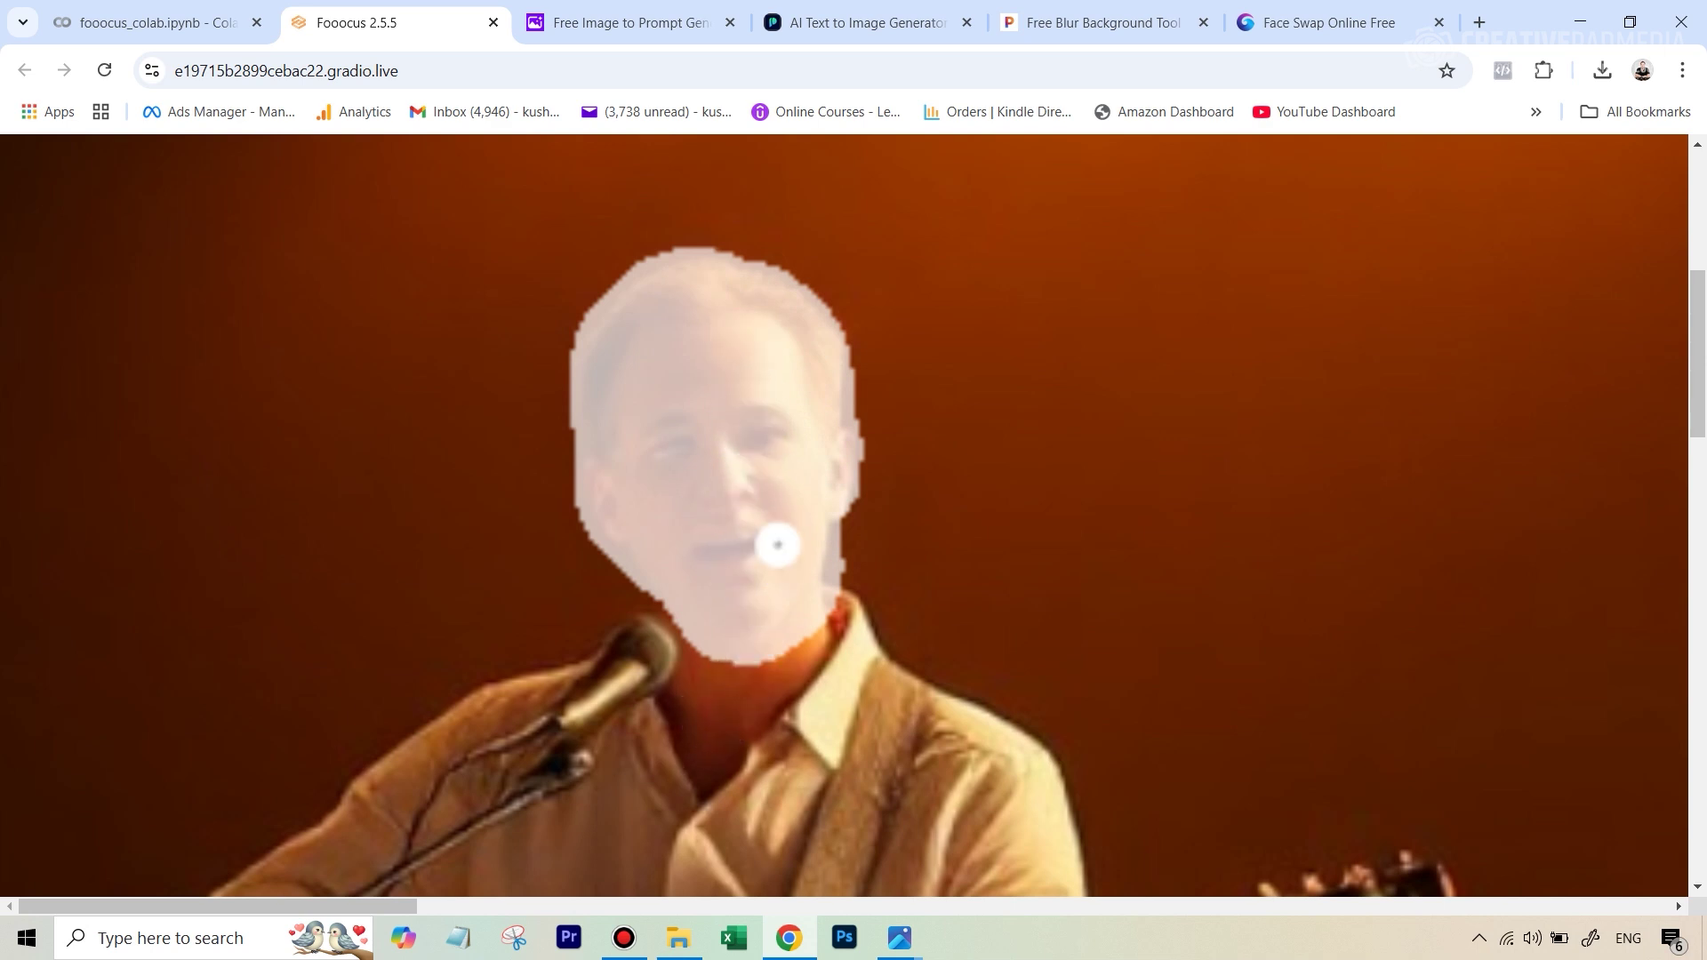
pyautogui.moveTo(694, 713)
pyautogui.mouseDown()
pyautogui.moveTo(709, 664)
pyautogui.moveTo(715, 732)
pyautogui.moveTo(697, 761)
pyautogui.moveTo(689, 742)
pyautogui.moveTo(707, 775)
pyautogui.moveTo(775, 661)
pyautogui.moveTo(743, 697)
pyautogui.moveTo(746, 677)
pyautogui.moveTo(720, 756)
pyautogui.moveTo(817, 621)
pyautogui.moveTo(820, 638)
pyautogui.moveTo(756, 716)
pyautogui.moveTo(781, 587)
pyautogui.mouseUp()
pyautogui.scroll(-2, 711, 732)
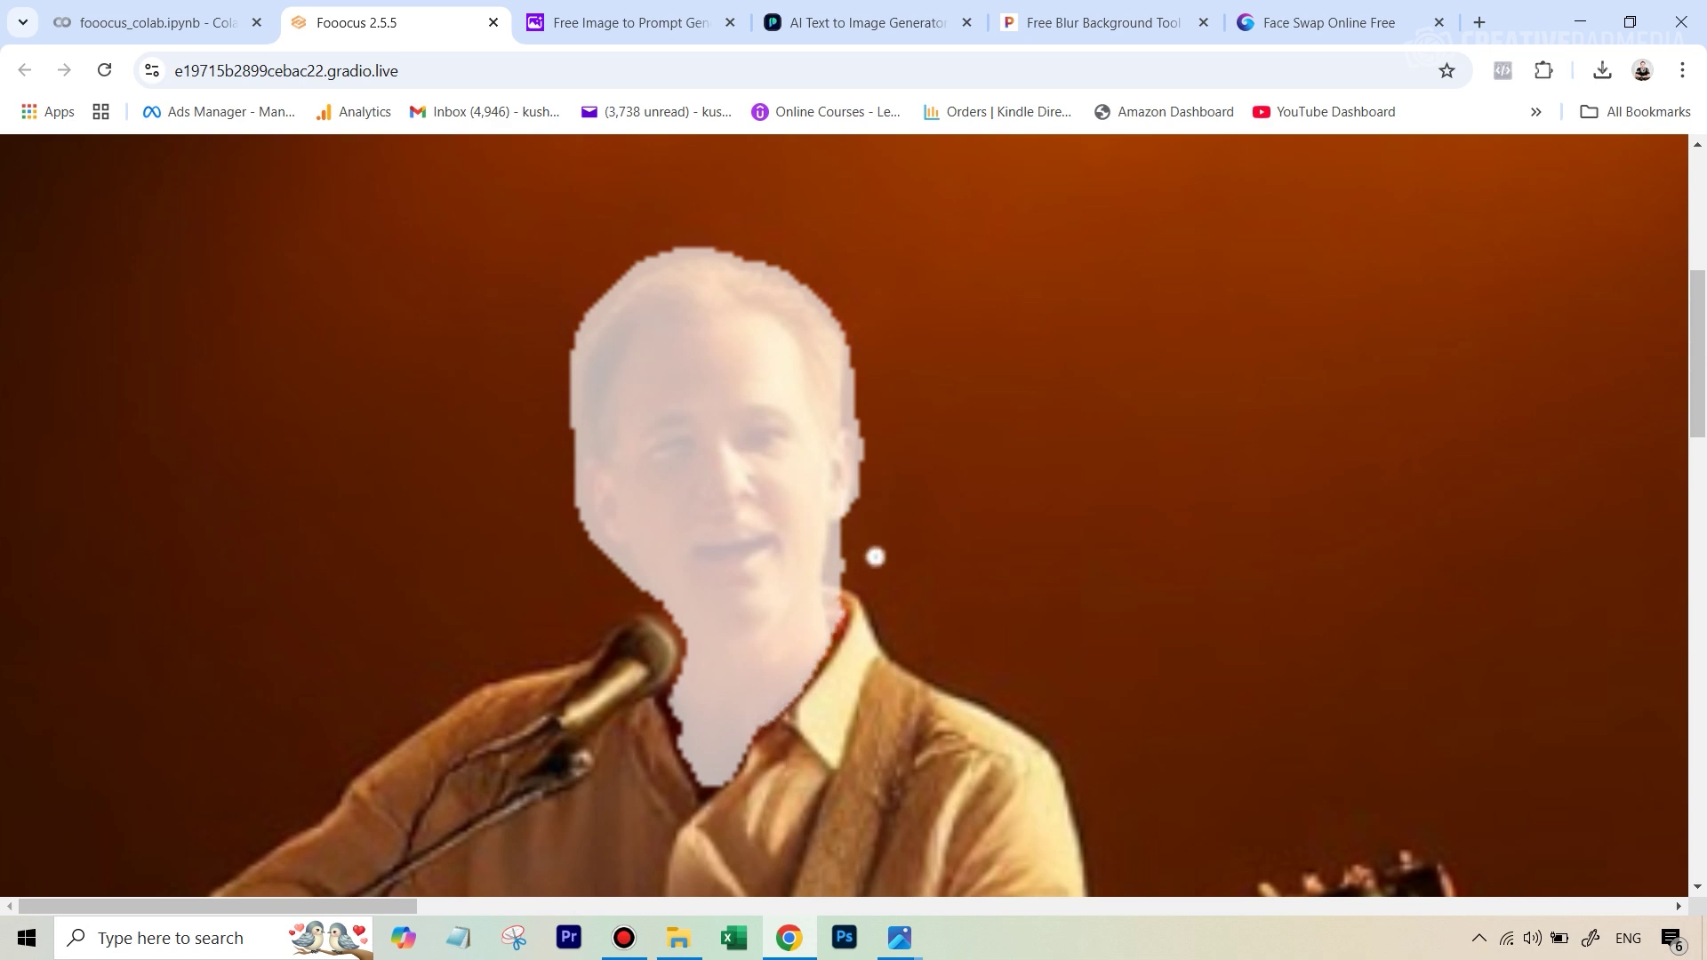
pyautogui.scroll(-4, 982, 506)
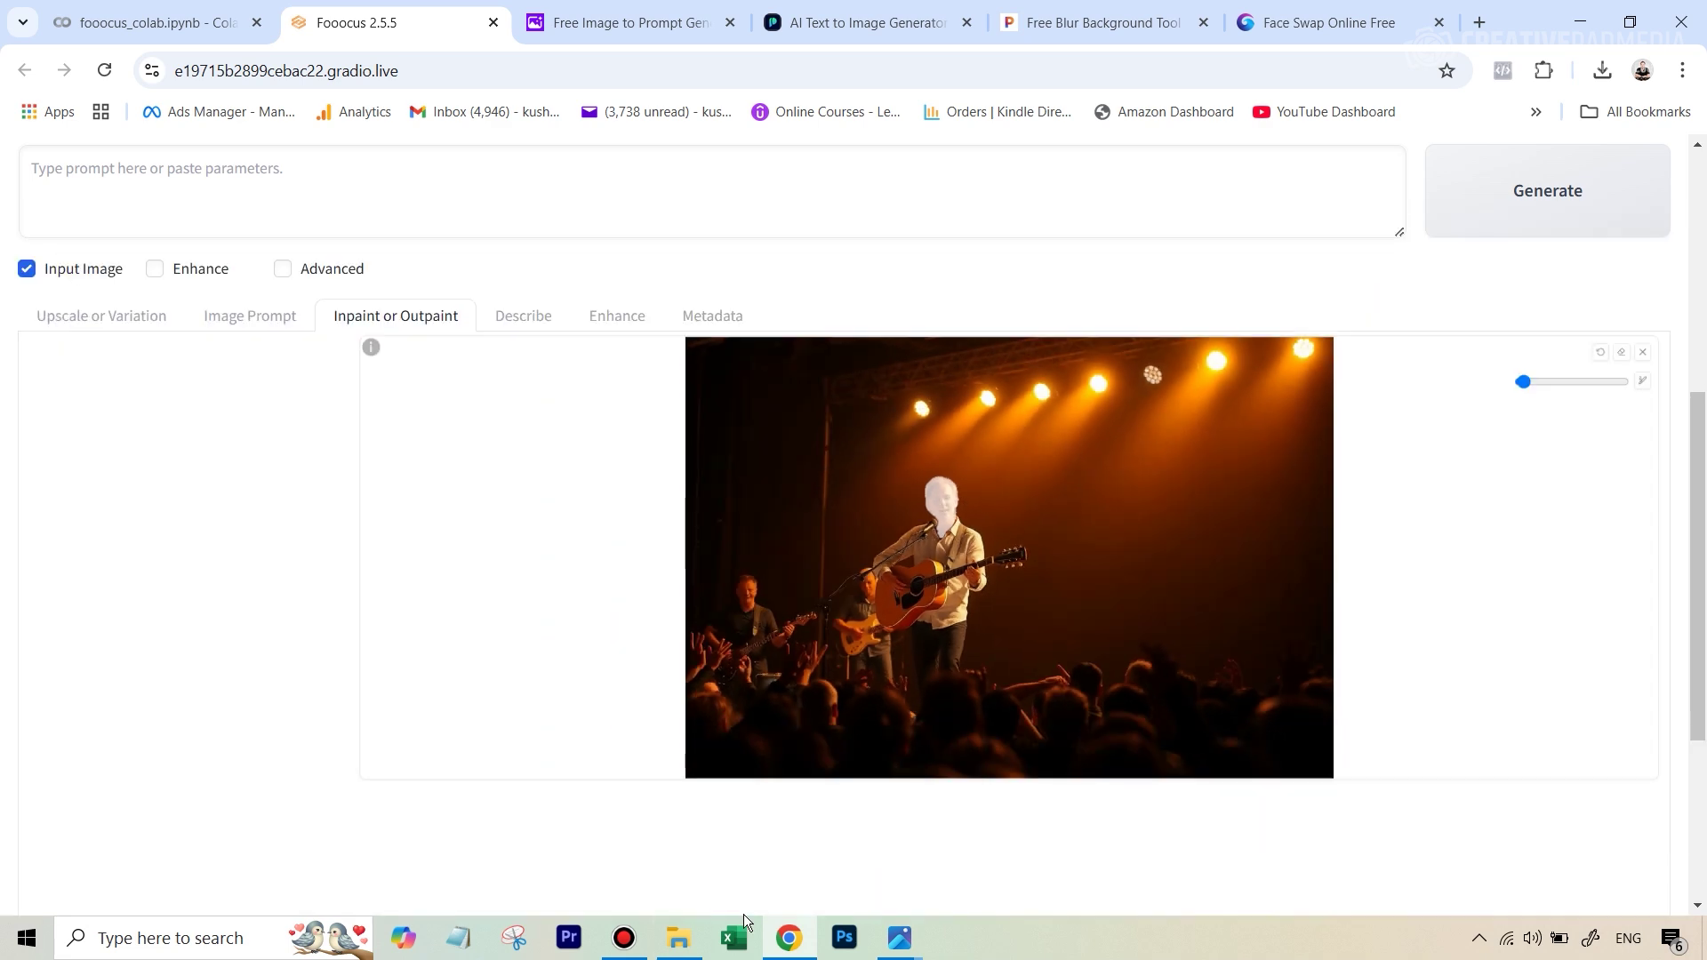
# - Open Original Portrait.jpg from the rockstar tutorial folder in Photos and crop it to the man's head and shoulders, about 671 x 884 pixels
pyautogui.click(678, 938)
pyautogui.doubleClick(552, 179)
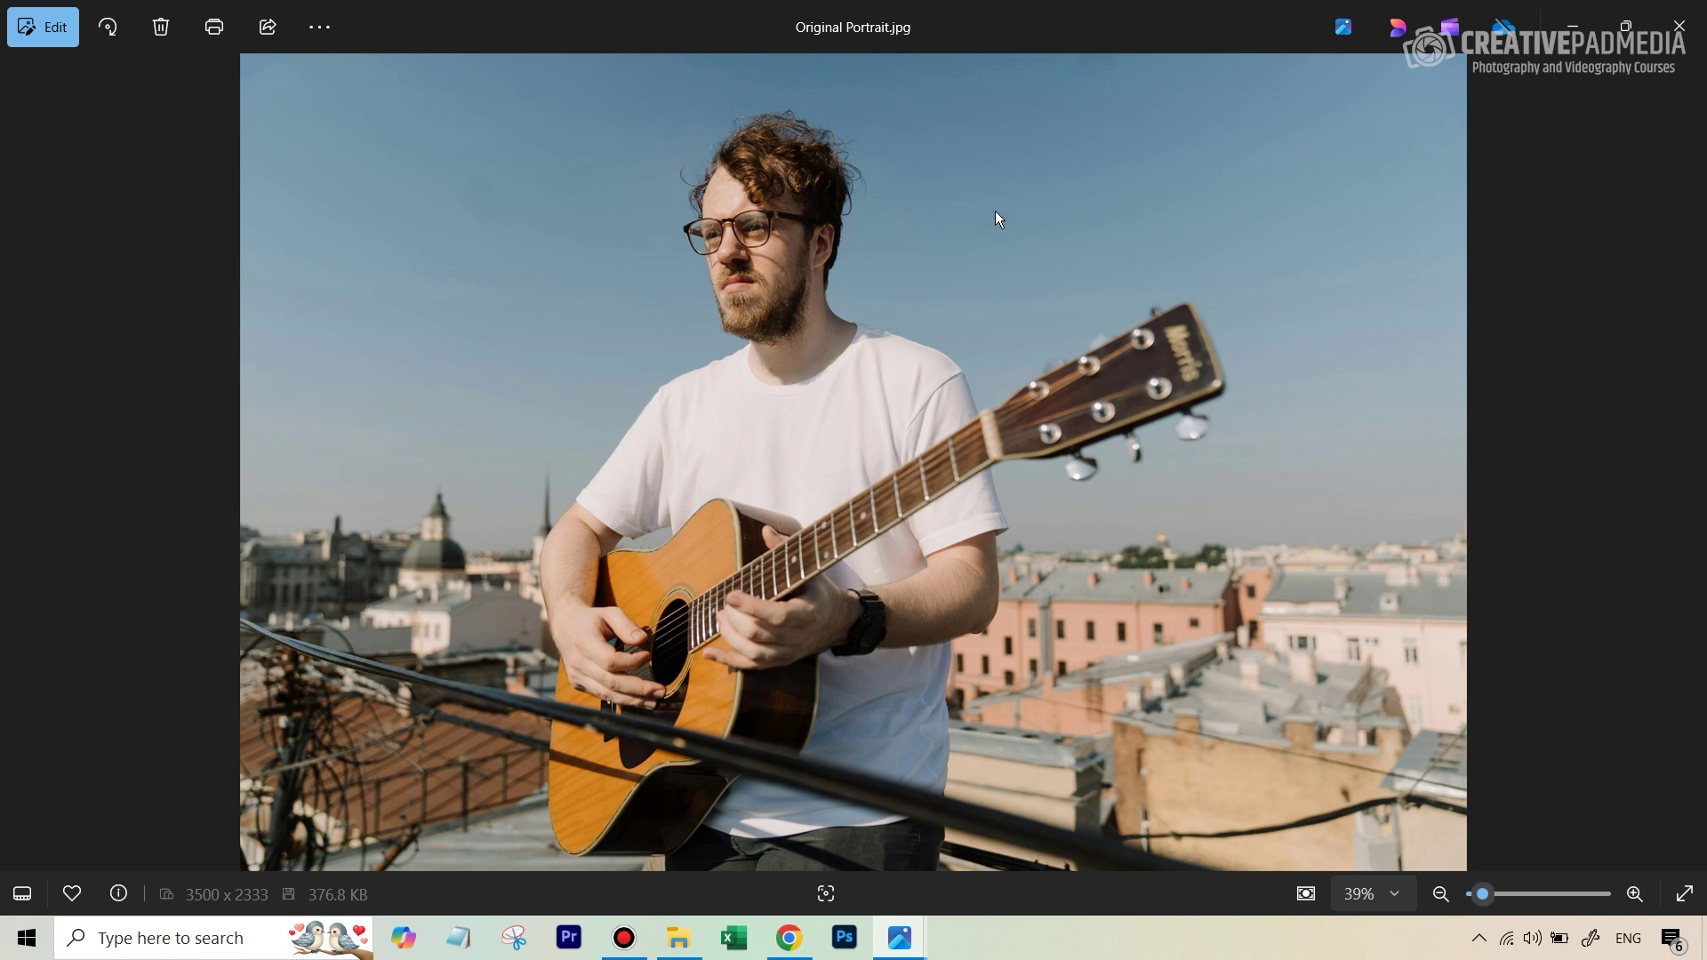
pyautogui.click(37, 34)
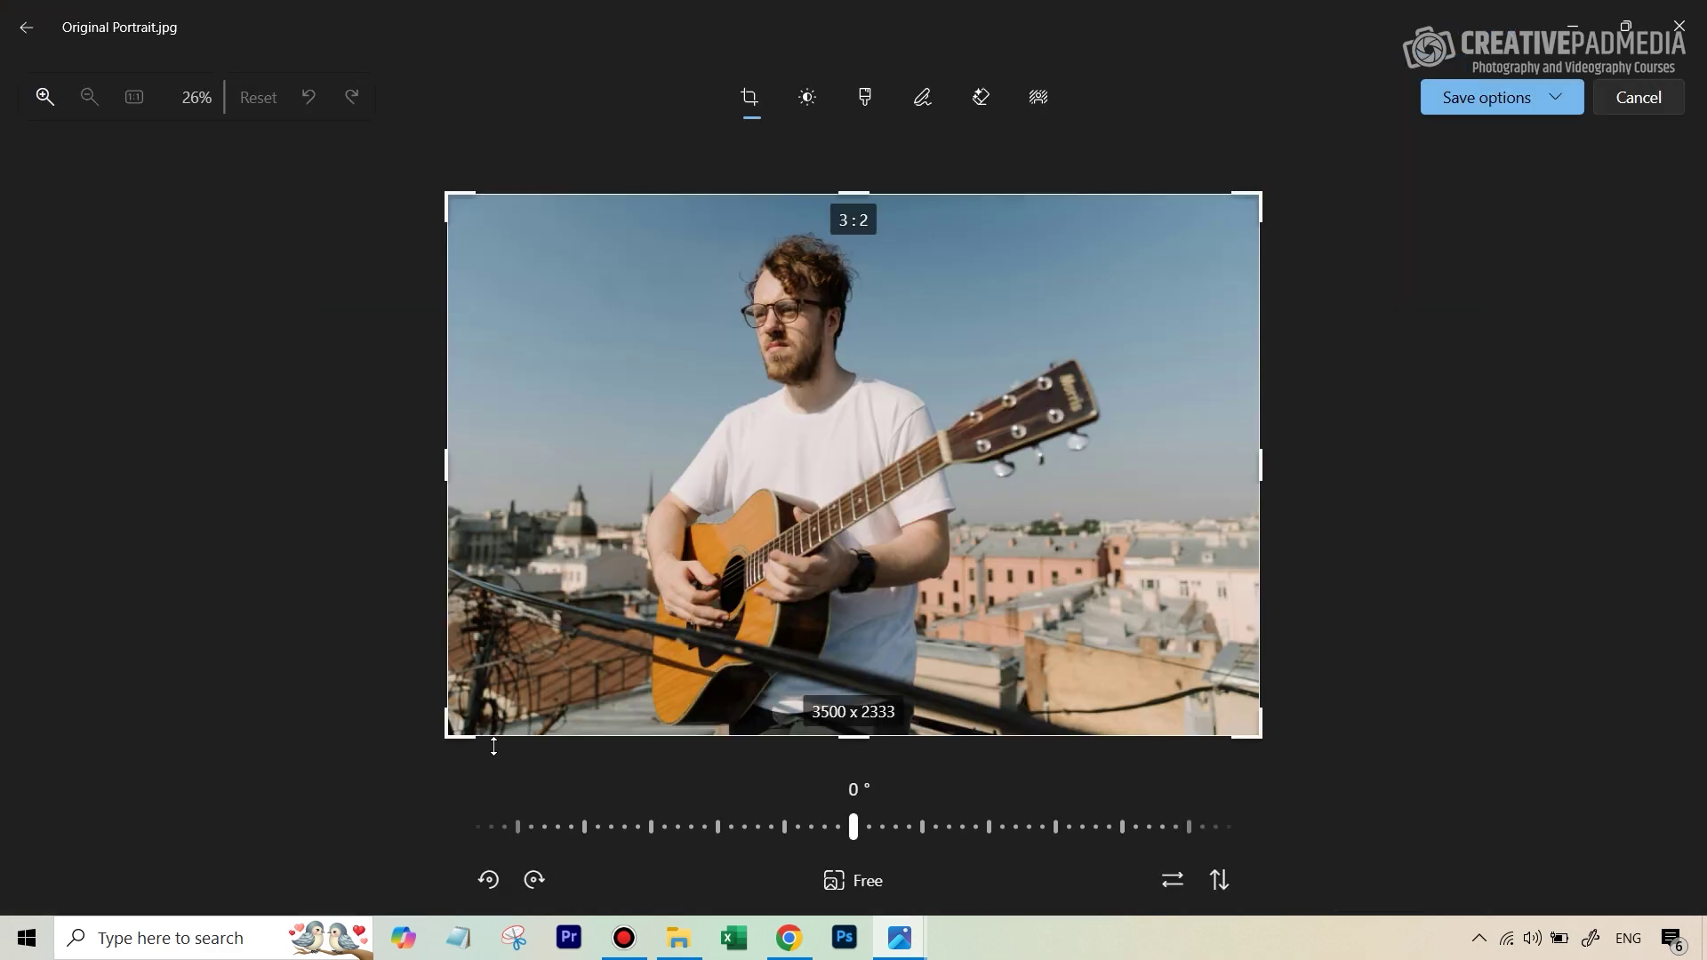
pyautogui.moveTo(450, 734); pyautogui.dragTo(733, 405)
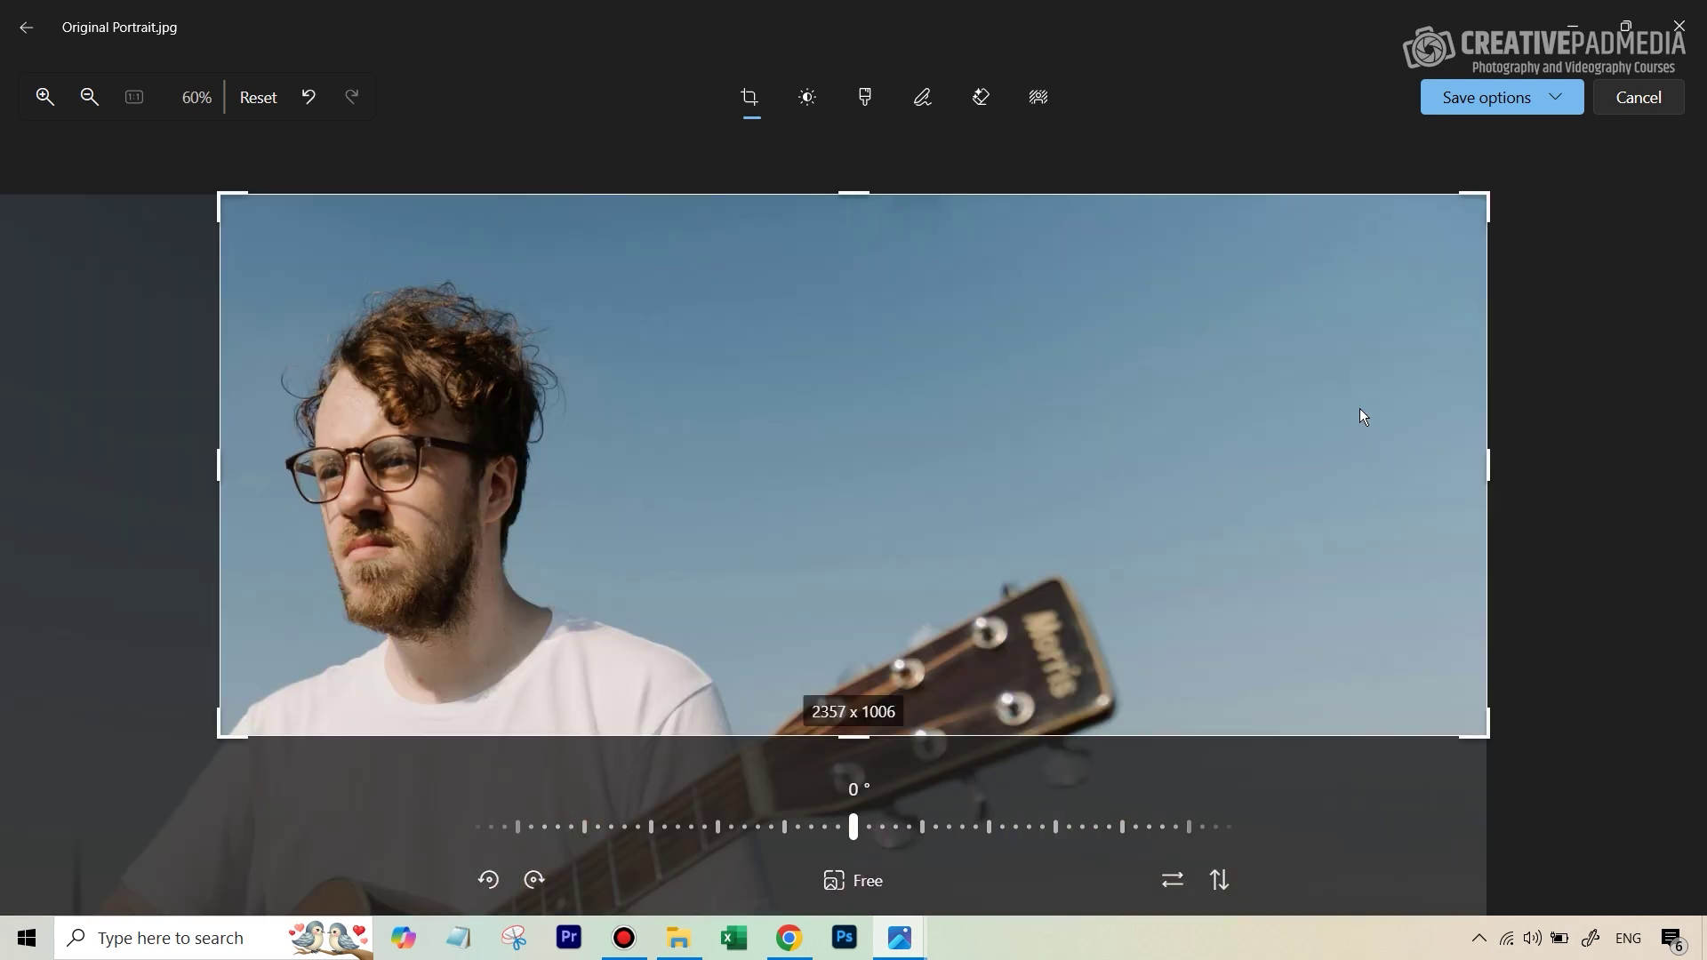
pyautogui.moveTo(1487, 471); pyautogui.dragTo(610, 480)
pyautogui.moveTo(863, 196); pyautogui.dragTo(863, 262)
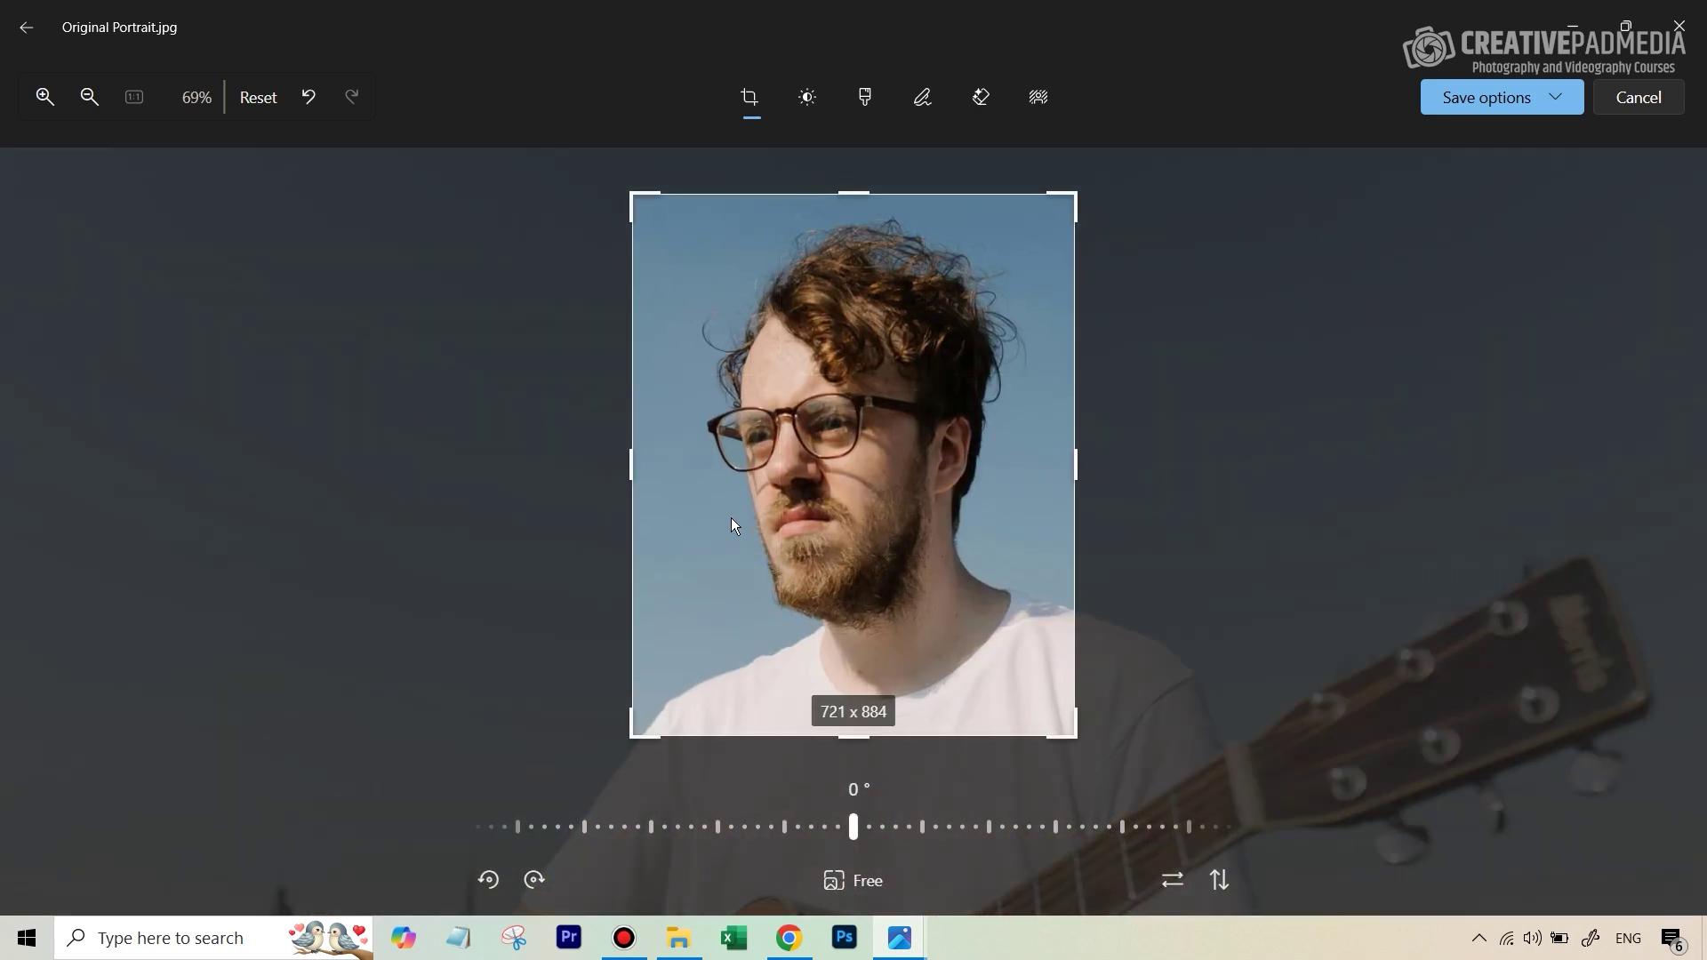
pyautogui.moveTo(629, 475); pyautogui.dragTo(664, 476)
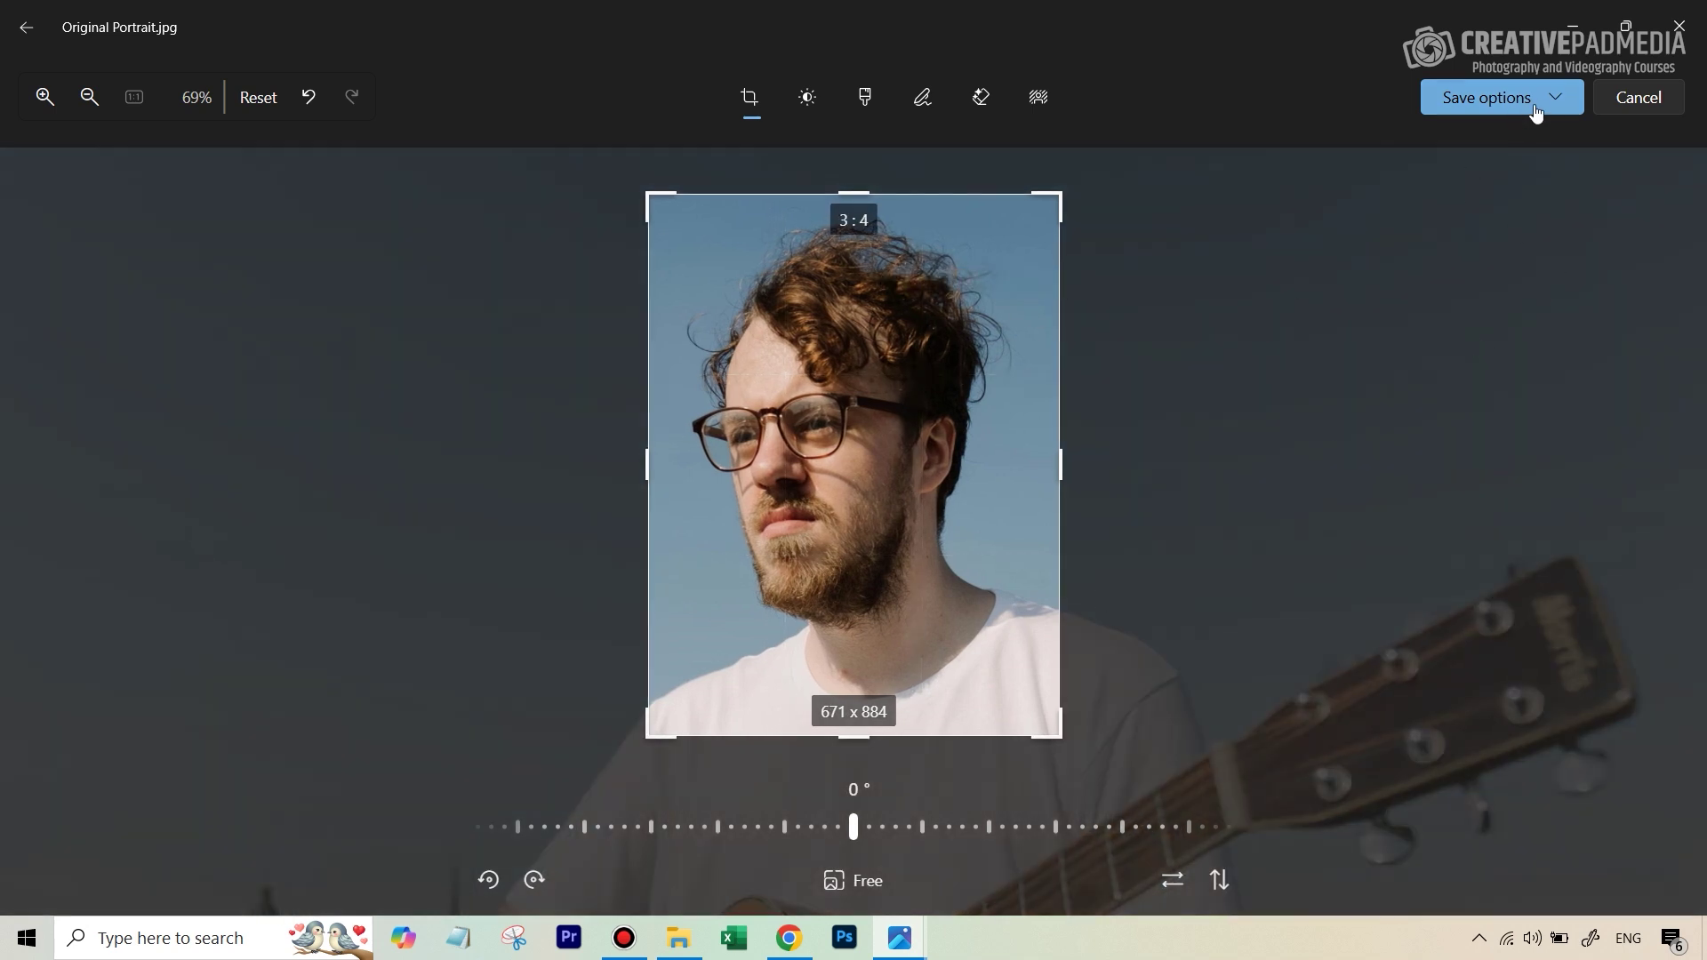
# - Save the cropped portrait as a JPG copy named Headshot in the rockstar tutorial folder
pyautogui.click(1496, 107)
pyautogui.click(1492, 142)
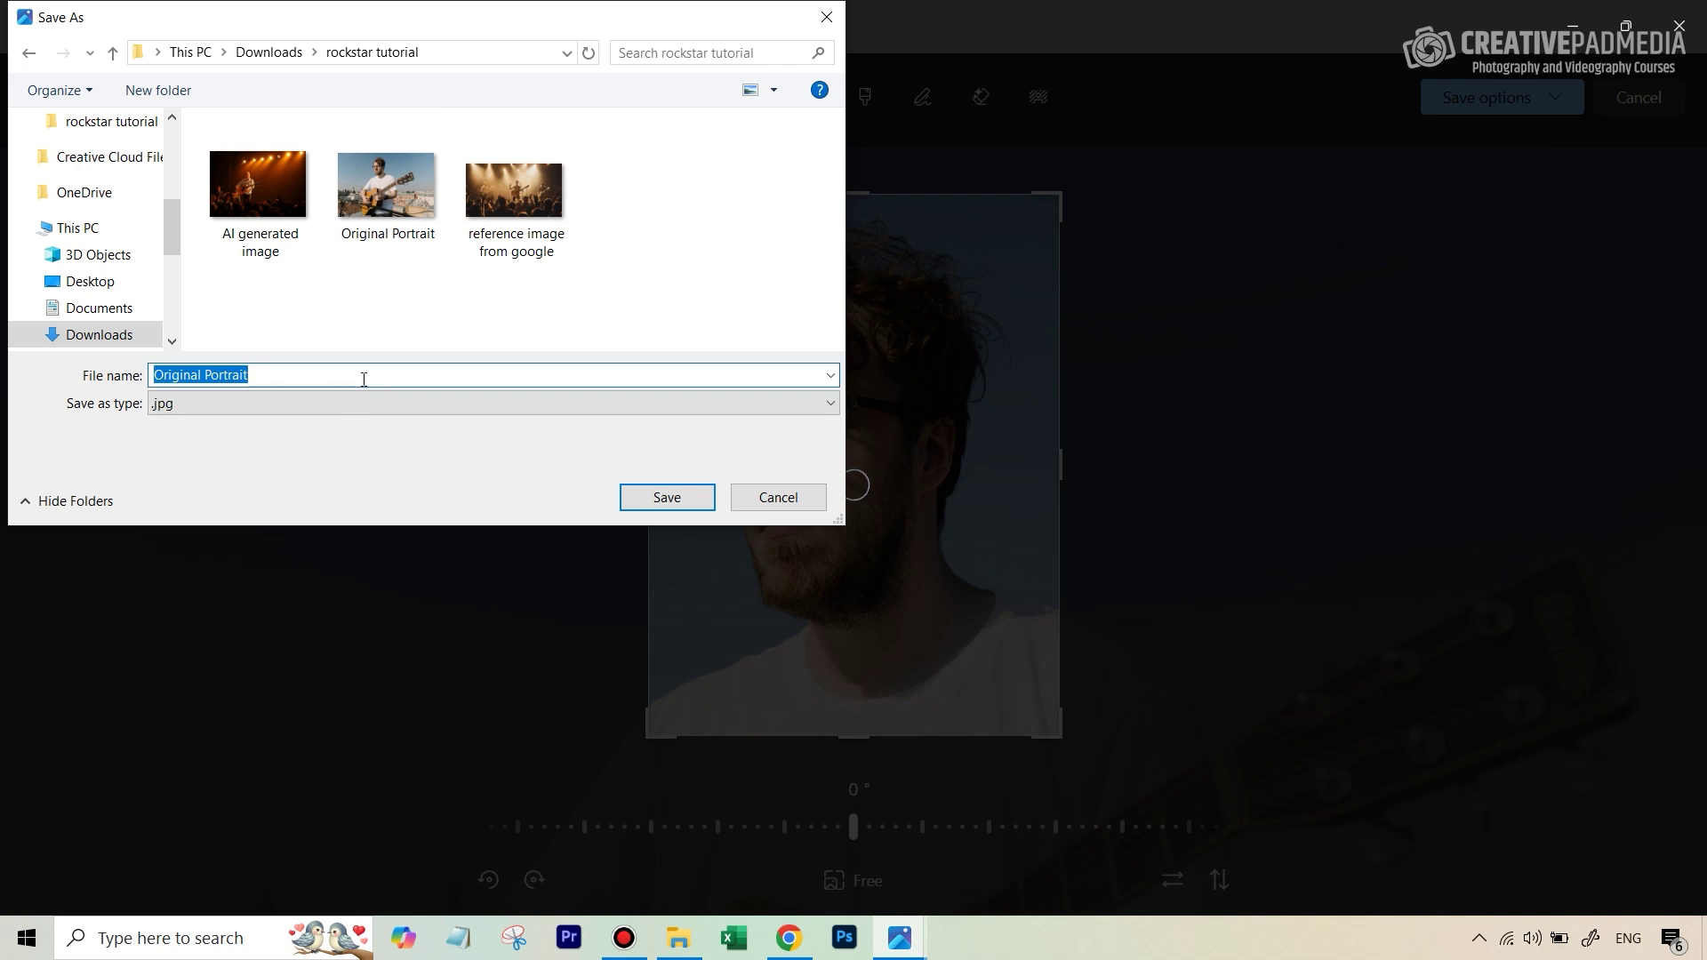
pyautogui.write('Heads')
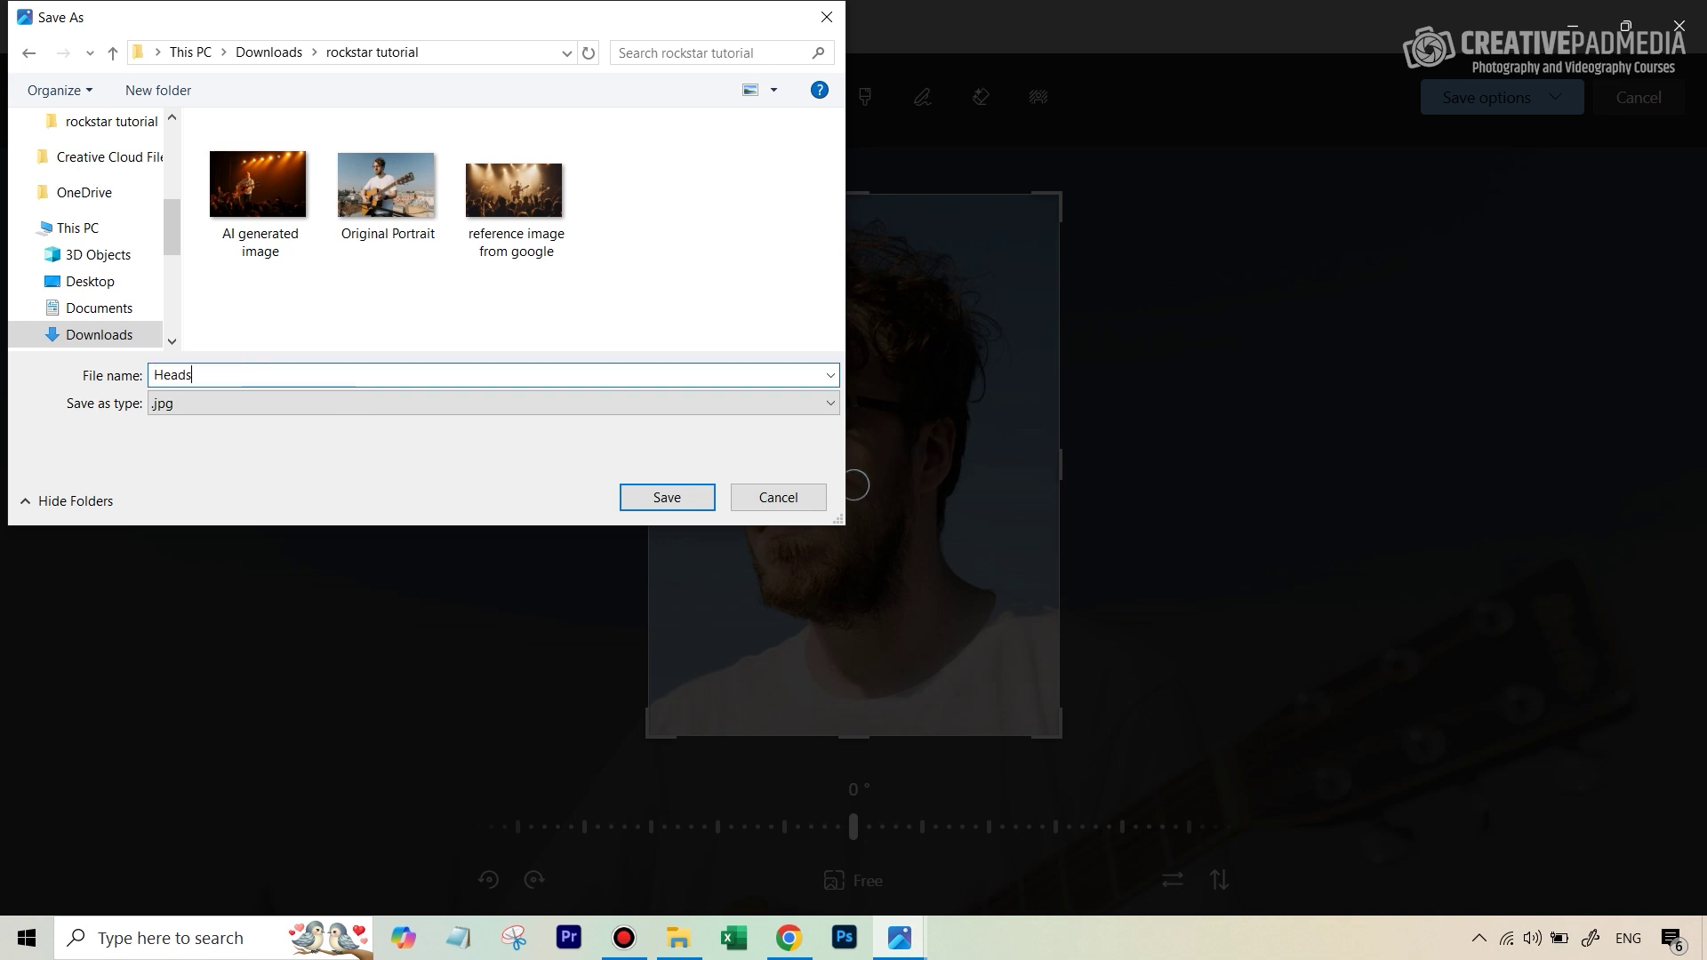
pyautogui.write('hot')
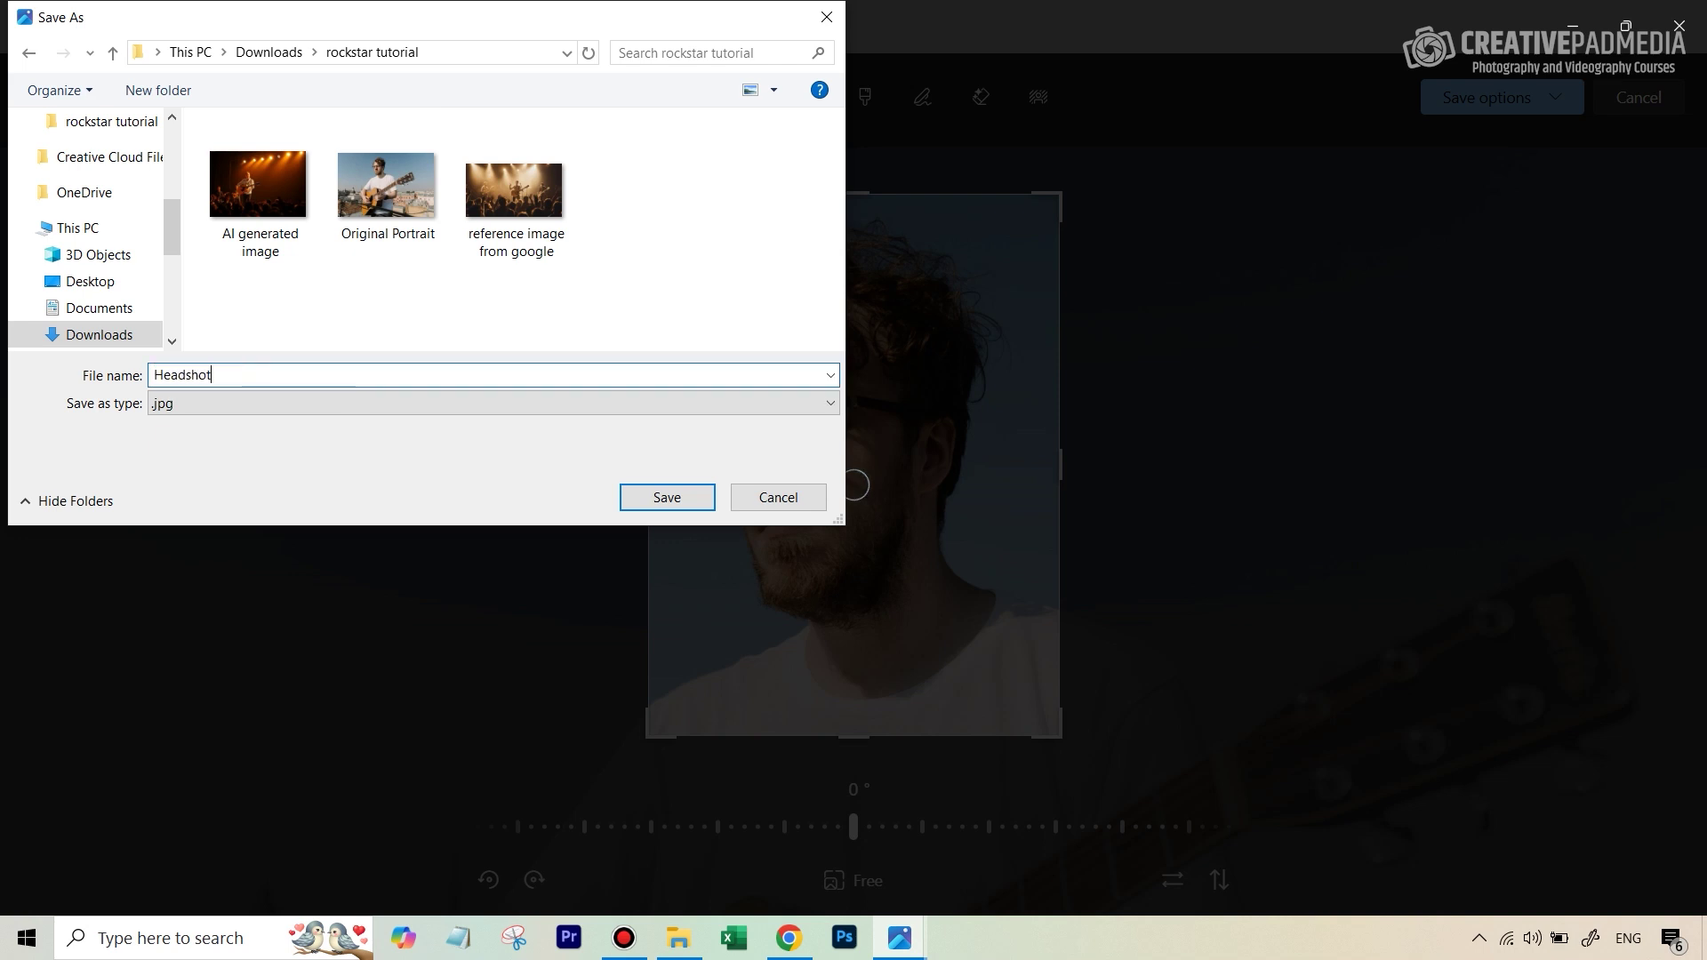
pyautogui.click(667, 498)
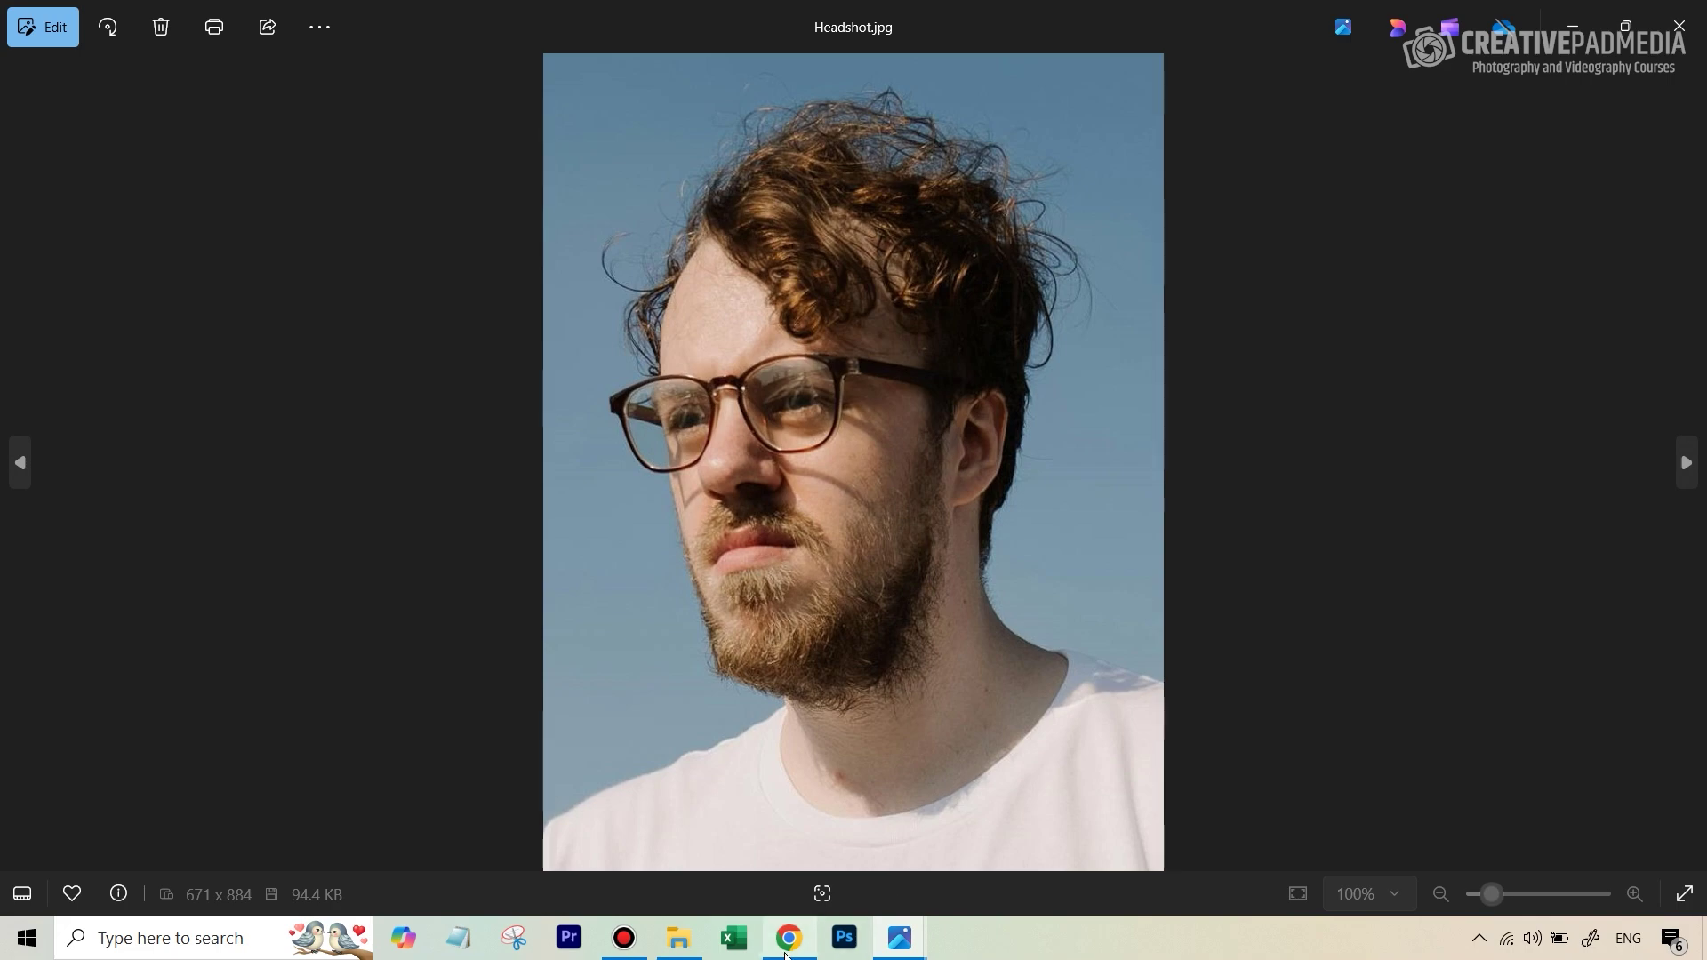
# - Remove the background from the Headshot image in Pixelcut's Background Remover and download the cutout as a PNG
pyautogui.click(787, 956)
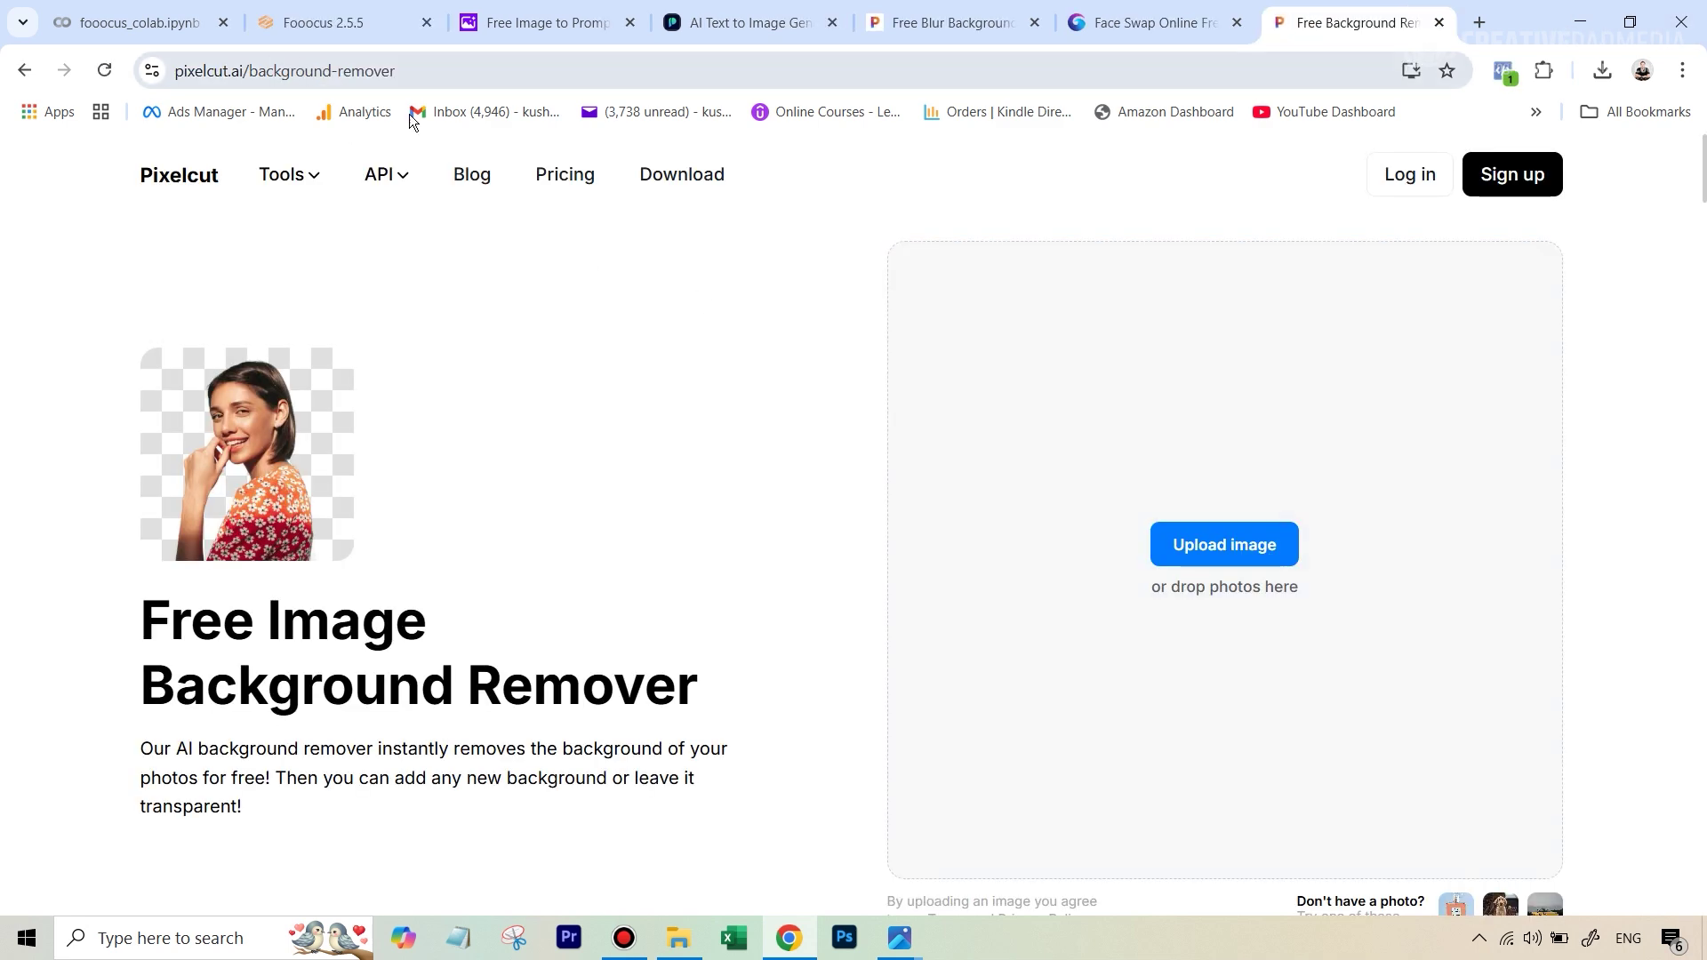
pyautogui.click(1217, 553)
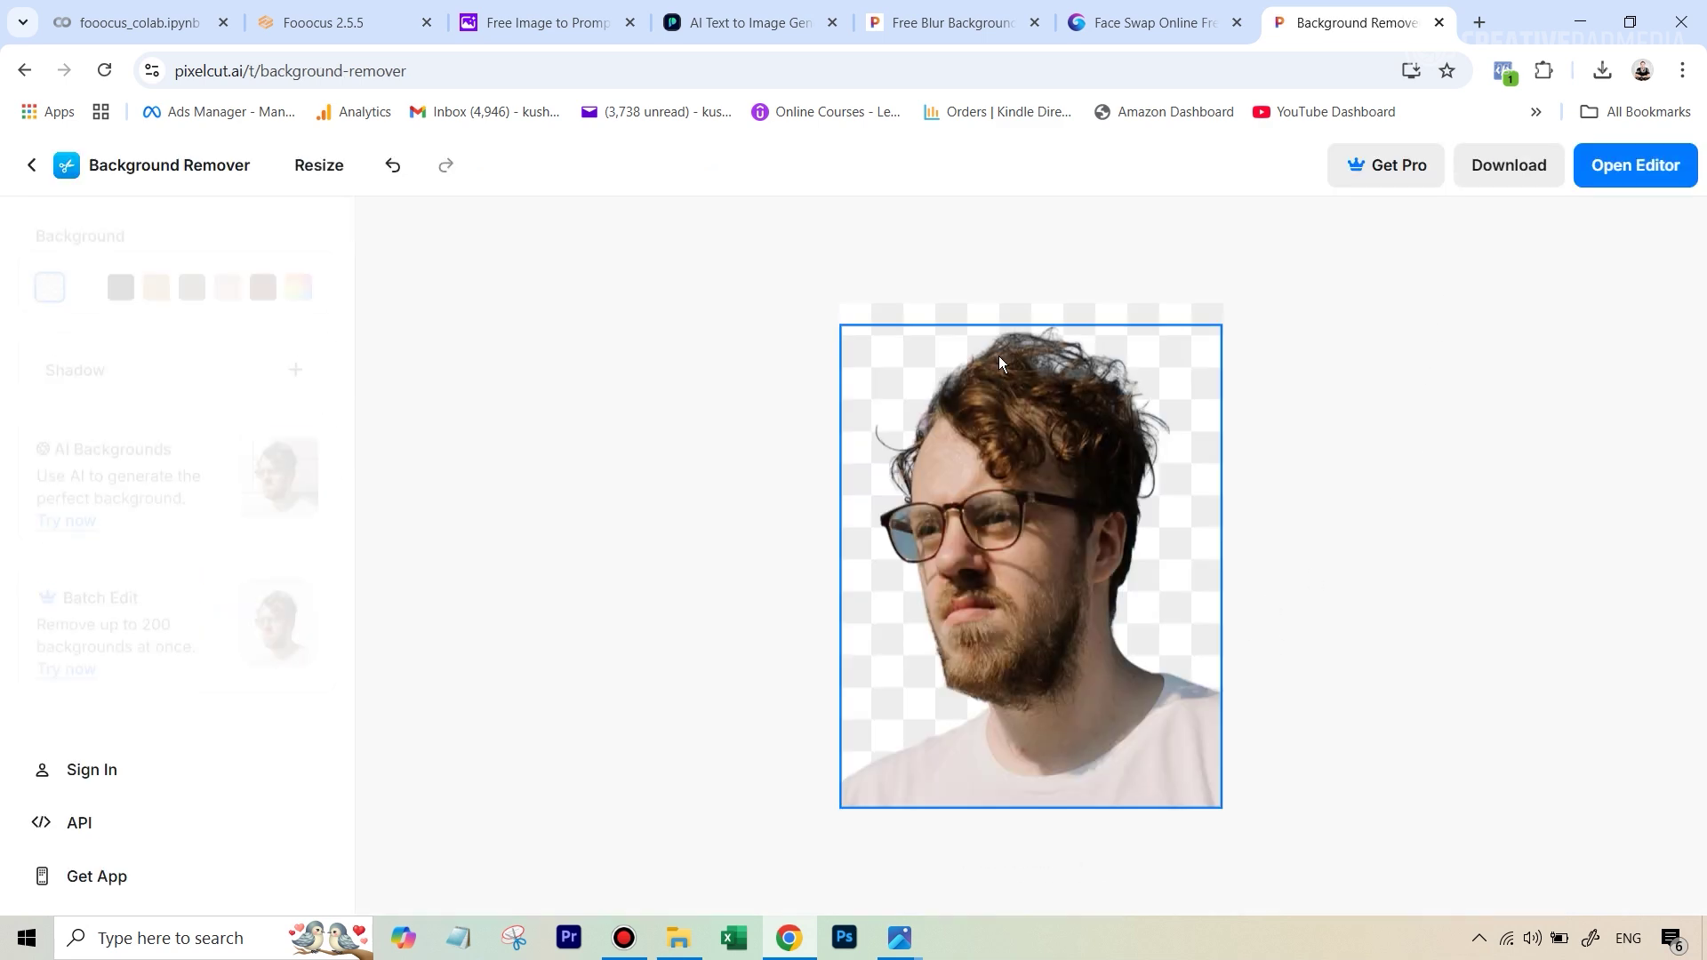
pyautogui.click(1474, 181)
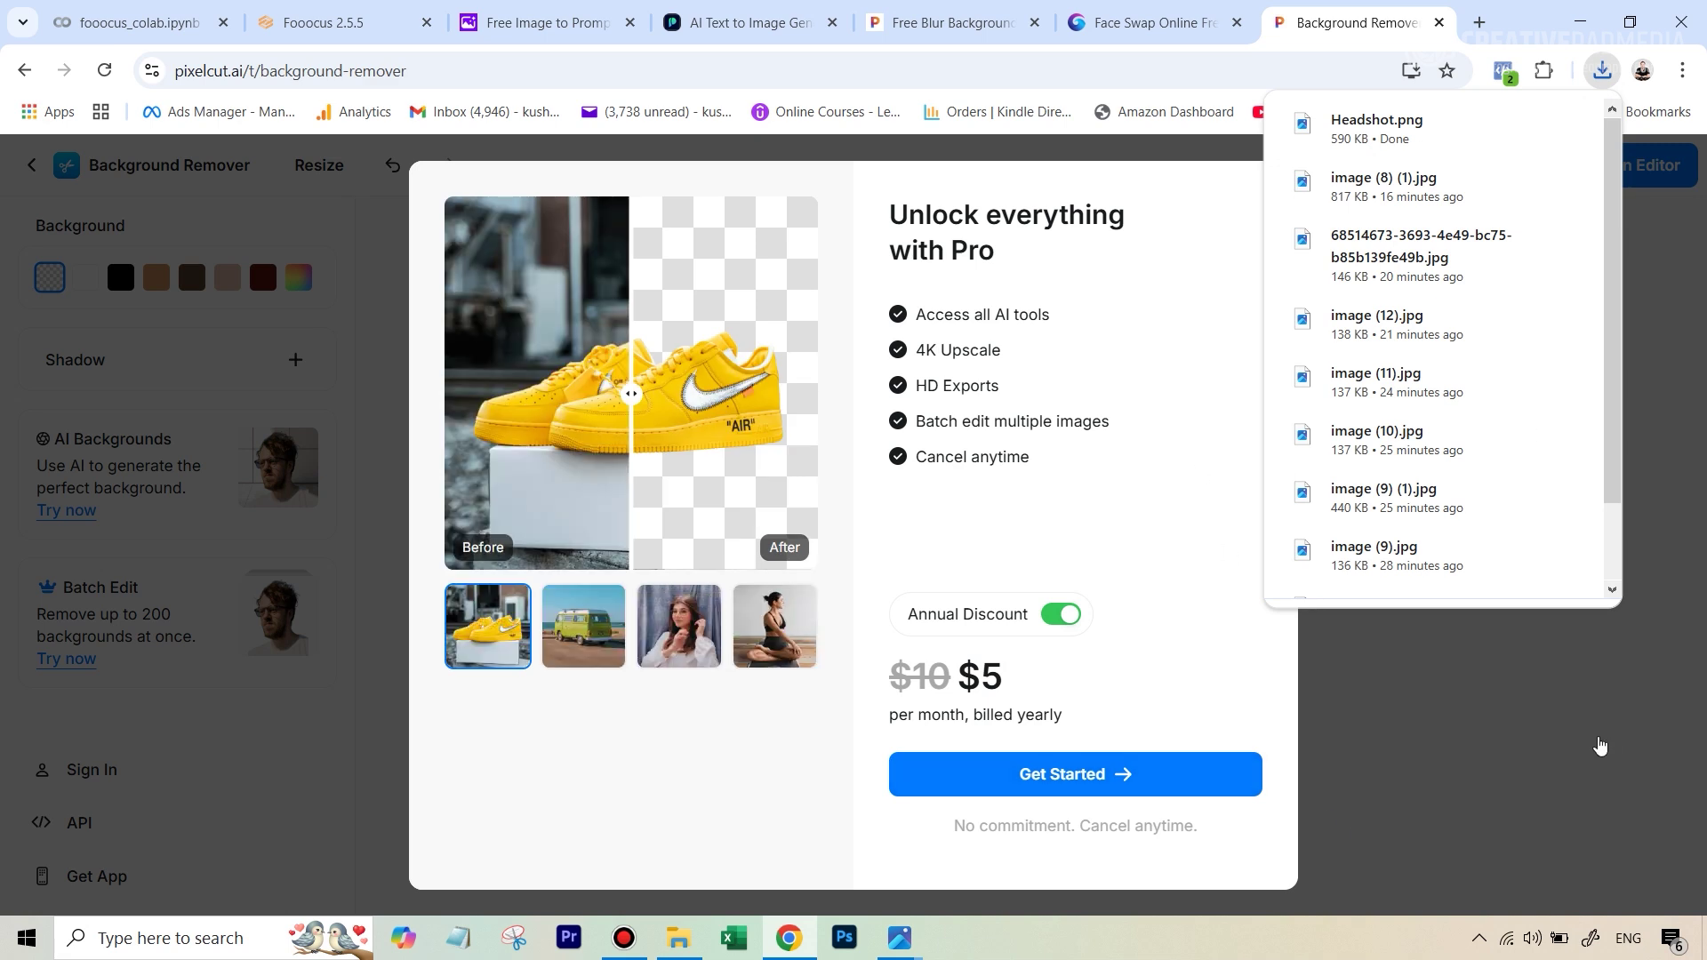
pyautogui.click(1601, 745)
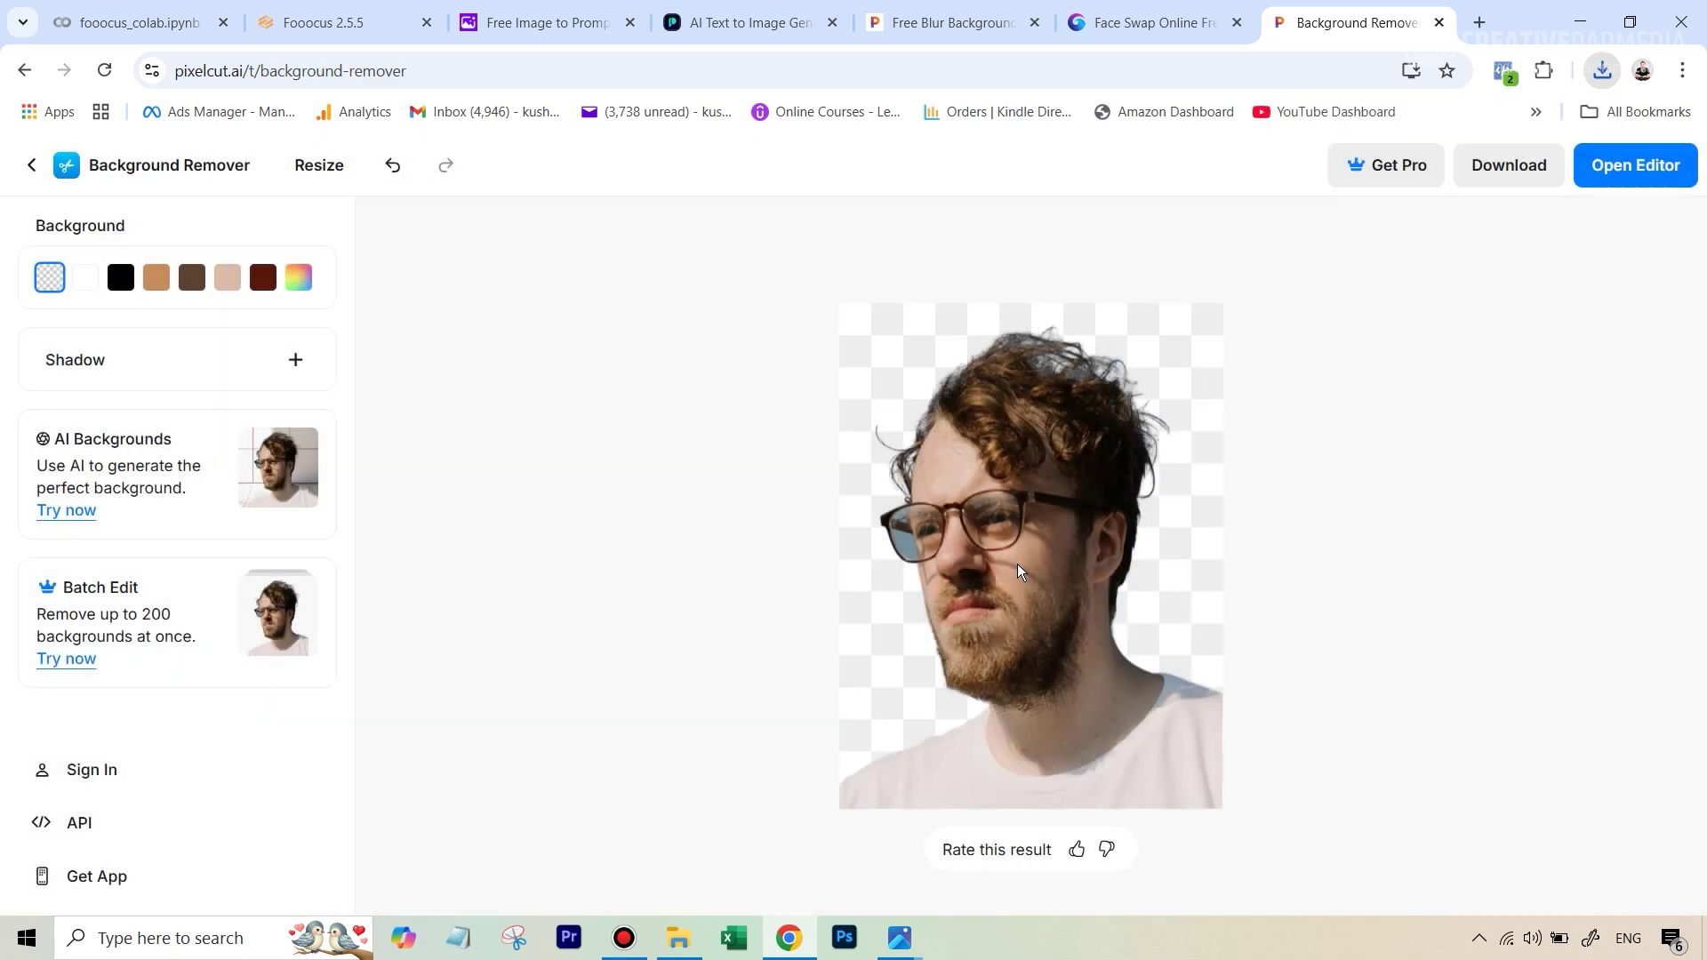
# - Return to Fooocus and load the background-free Headshot into the first Image Prompt slot
pyautogui.click(360, 20)
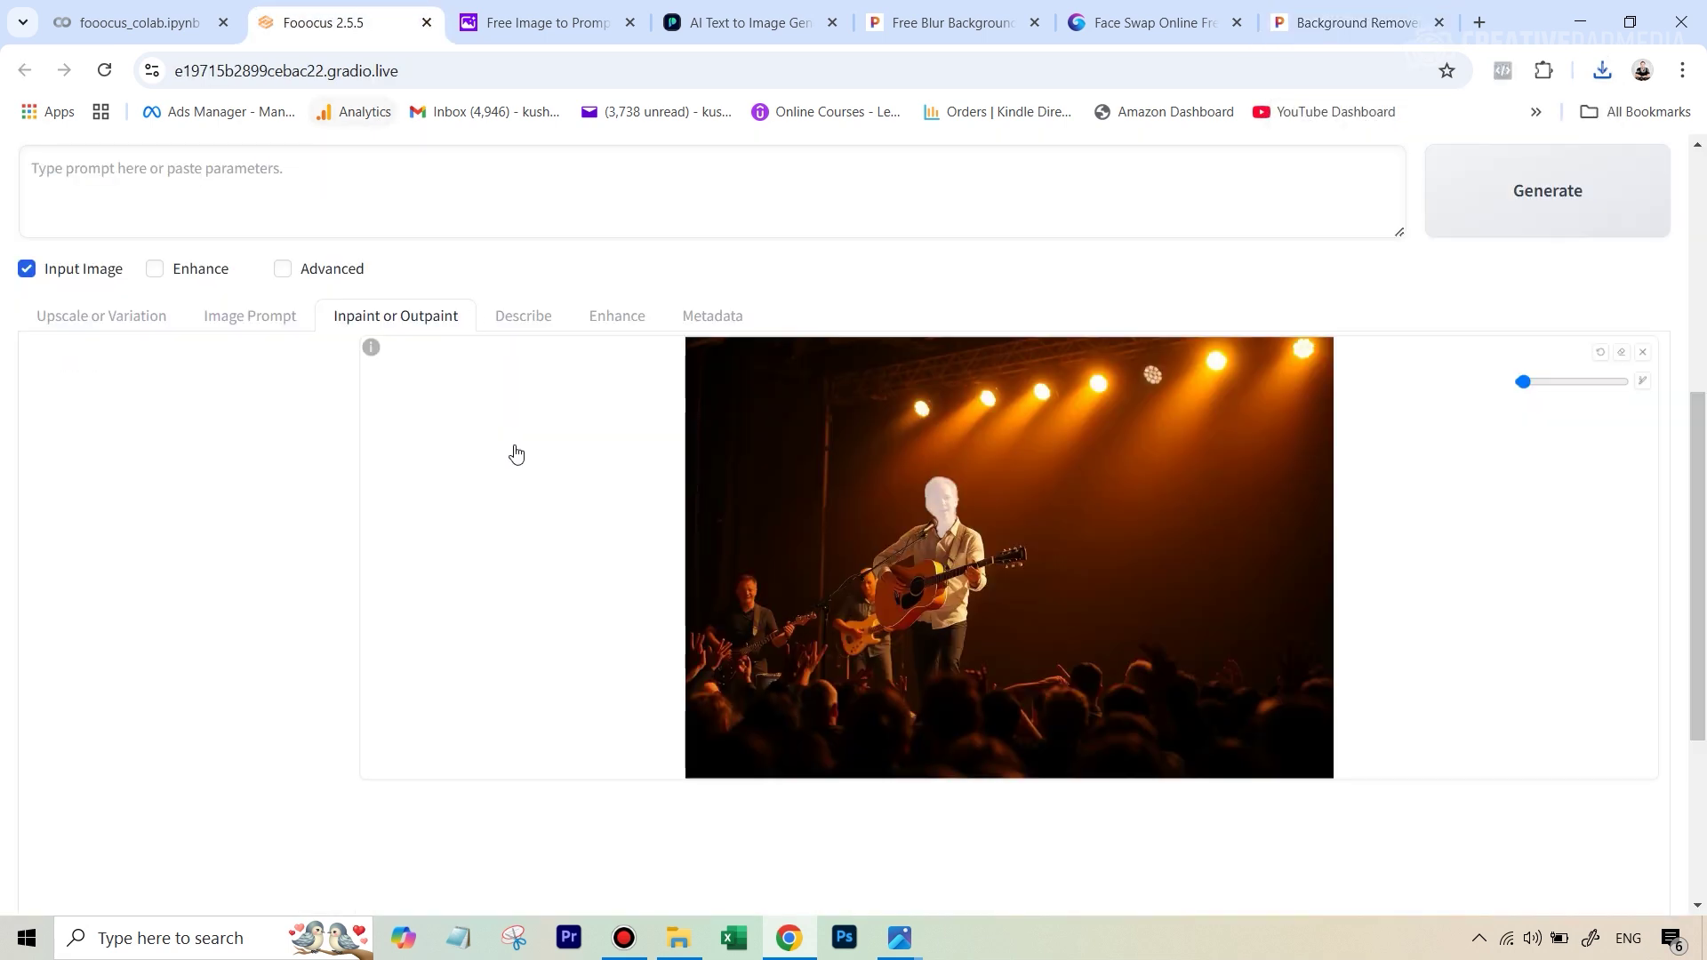
pyautogui.click(251, 328)
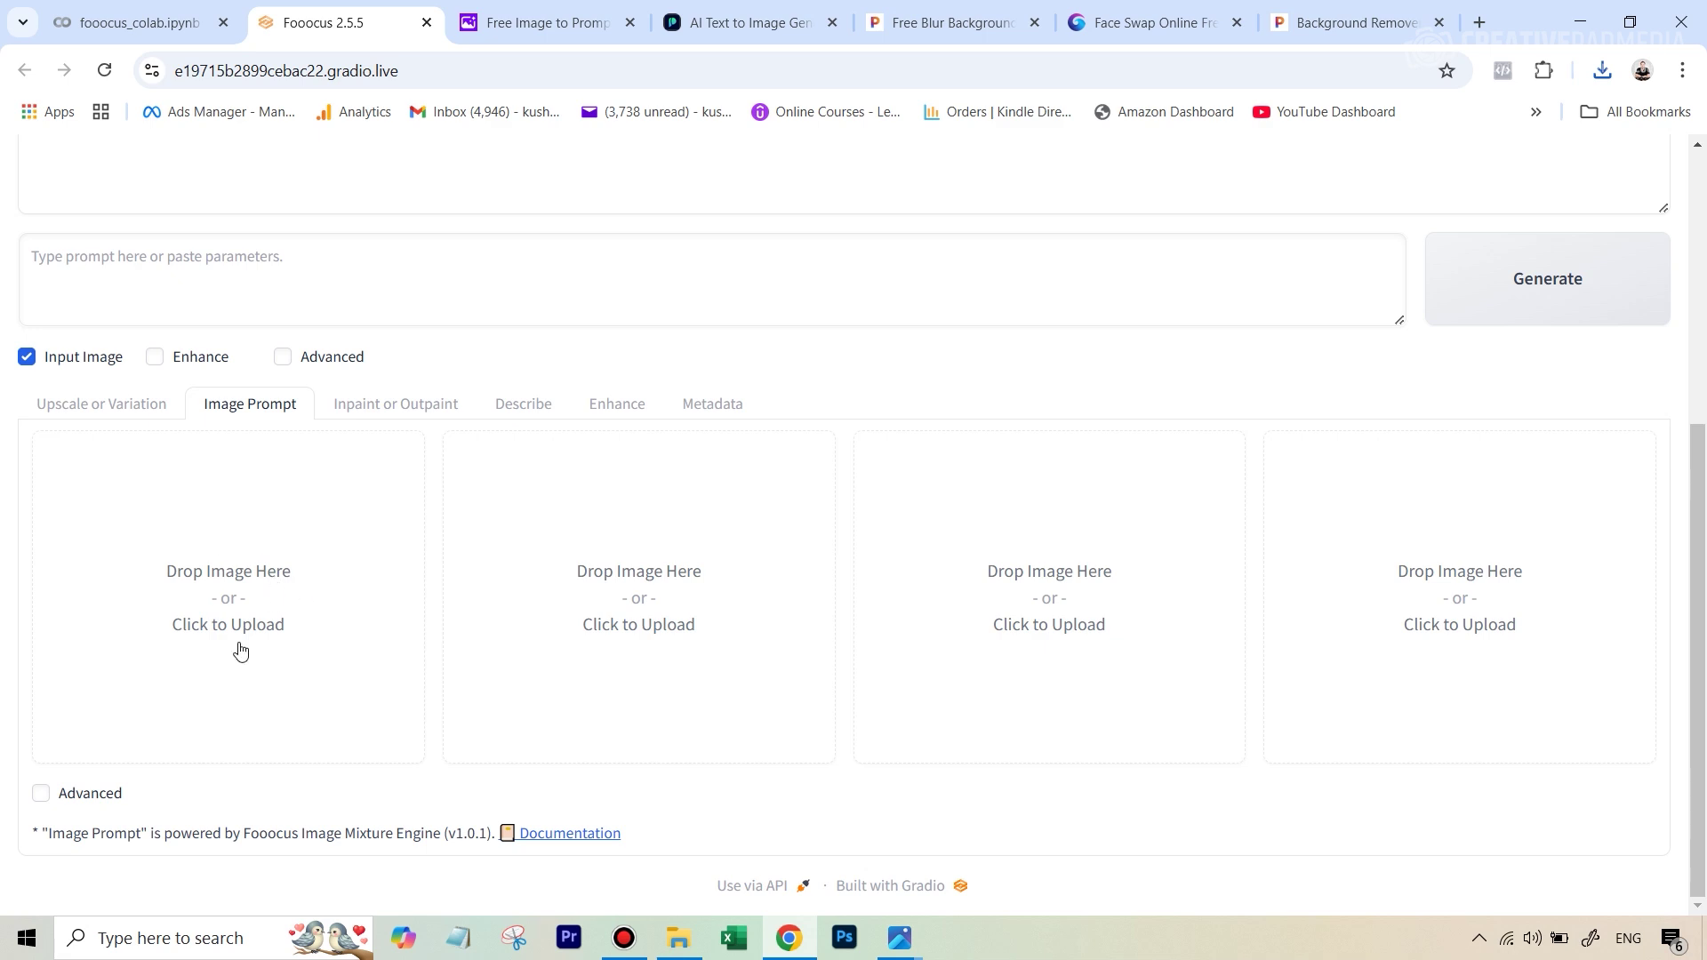
pyautogui.click(257, 605)
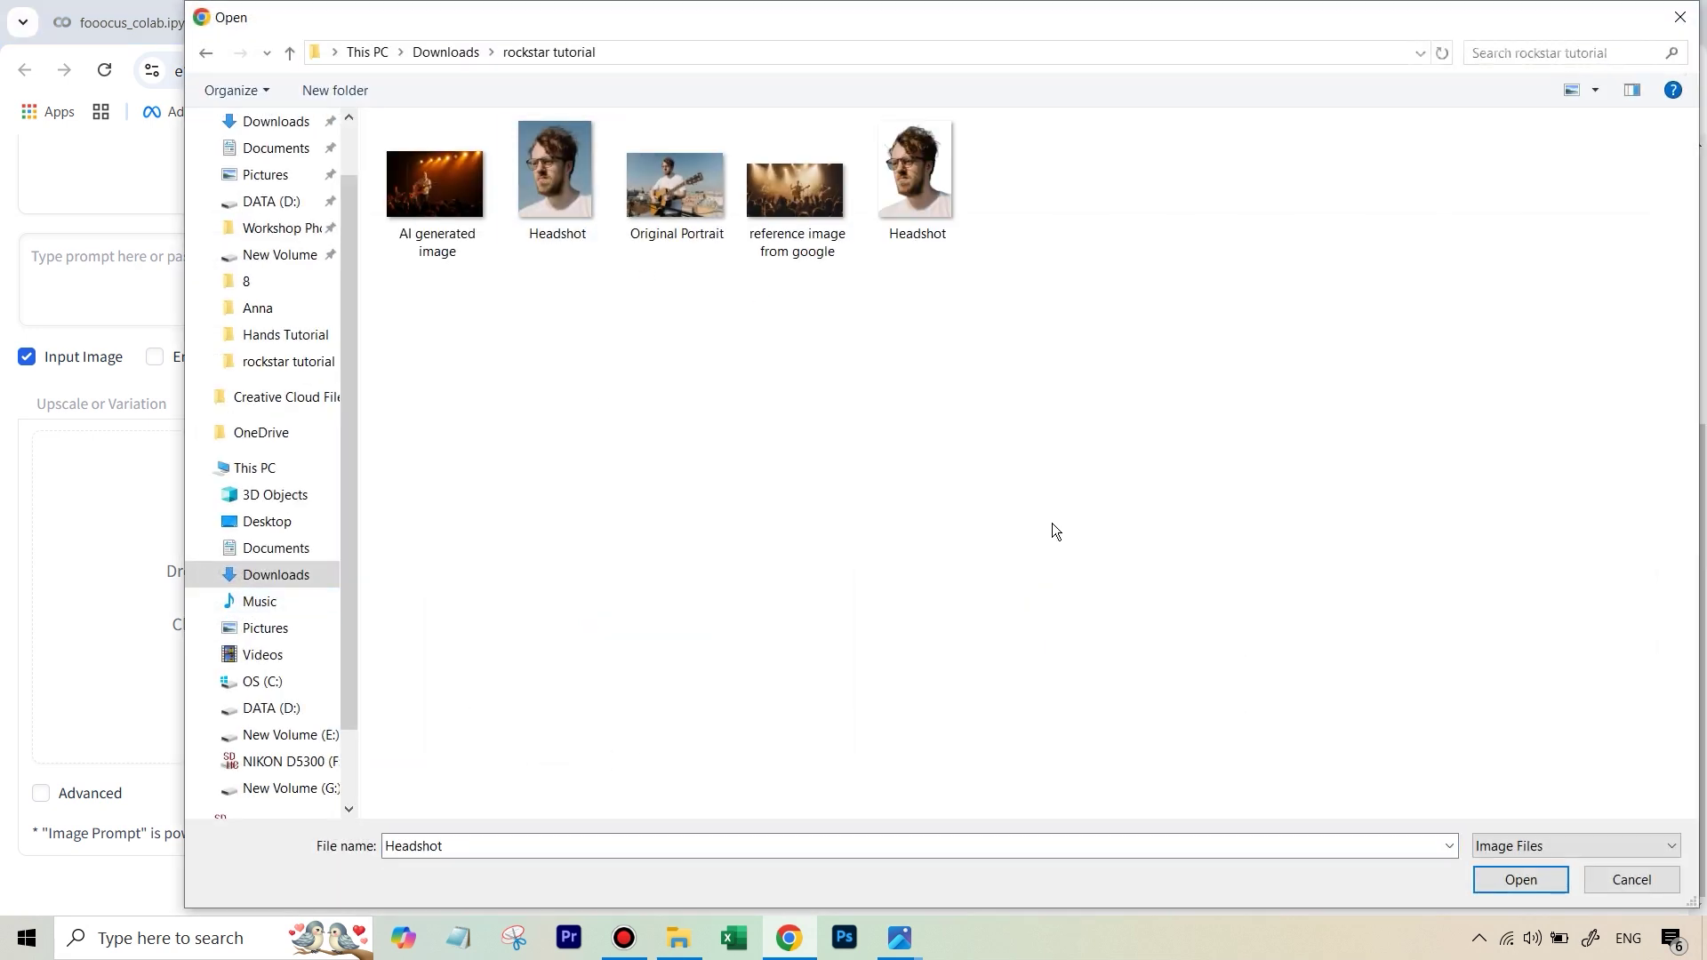
pyautogui.doubleClick(916, 200)
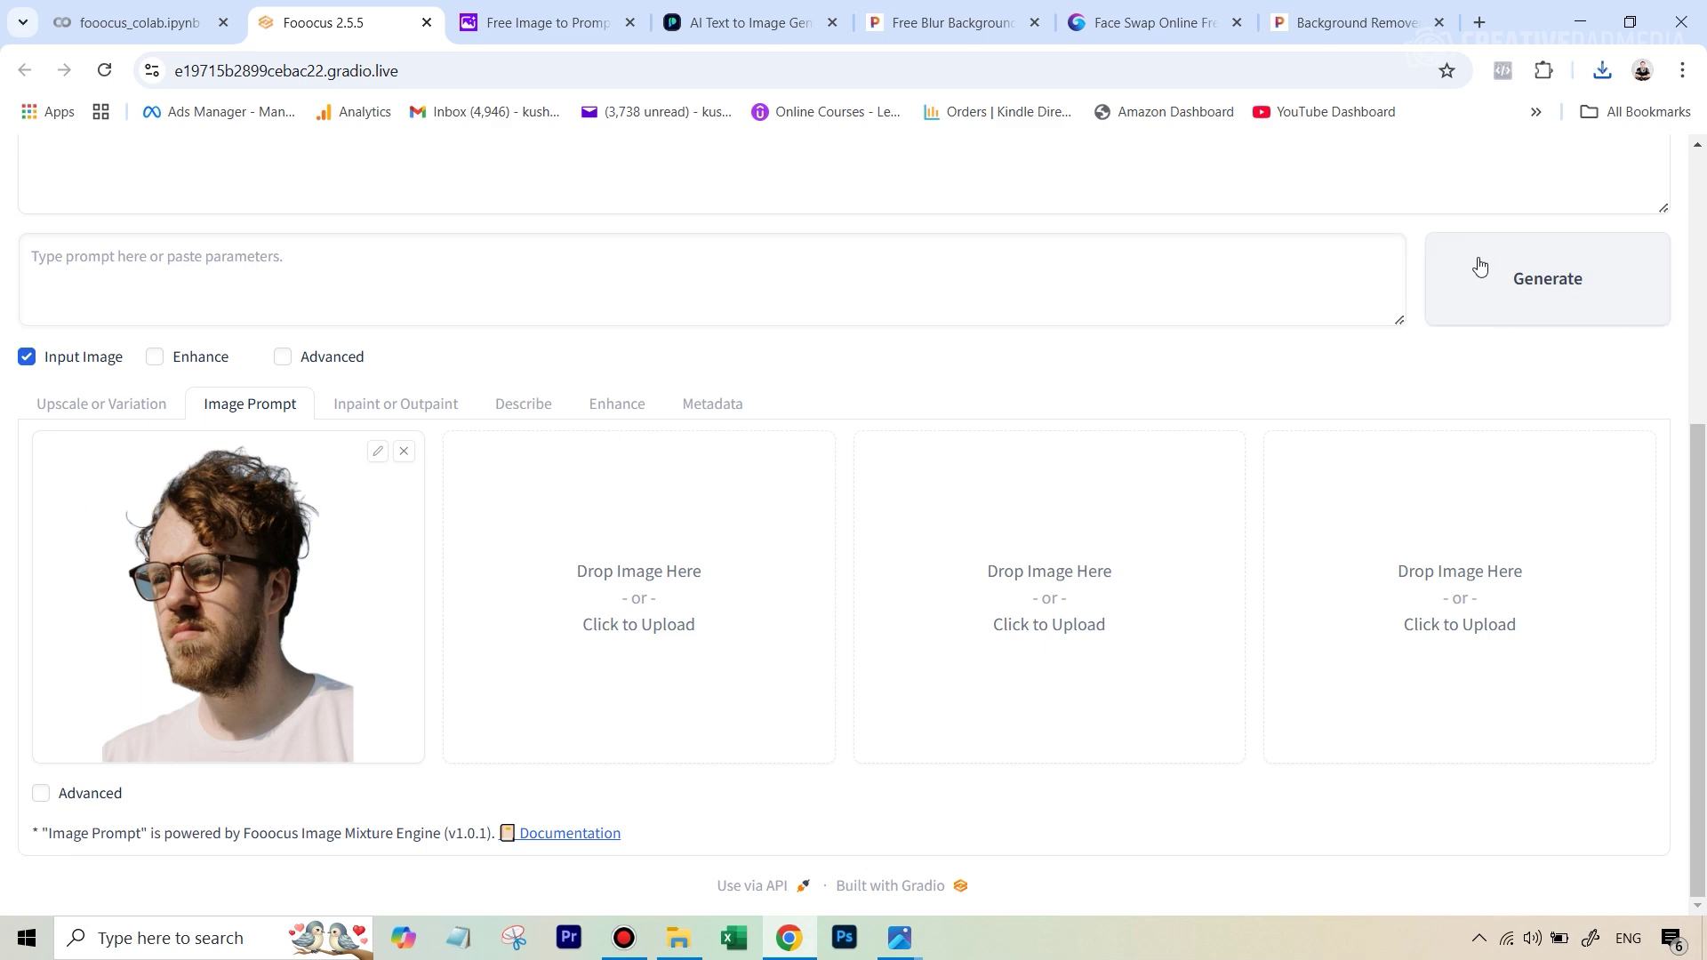
# - Show the advanced Image Prompt options and set the headshot to FaceSwap with Stop At 0.9 and Weight 0.928
pyautogui.click(40, 794)
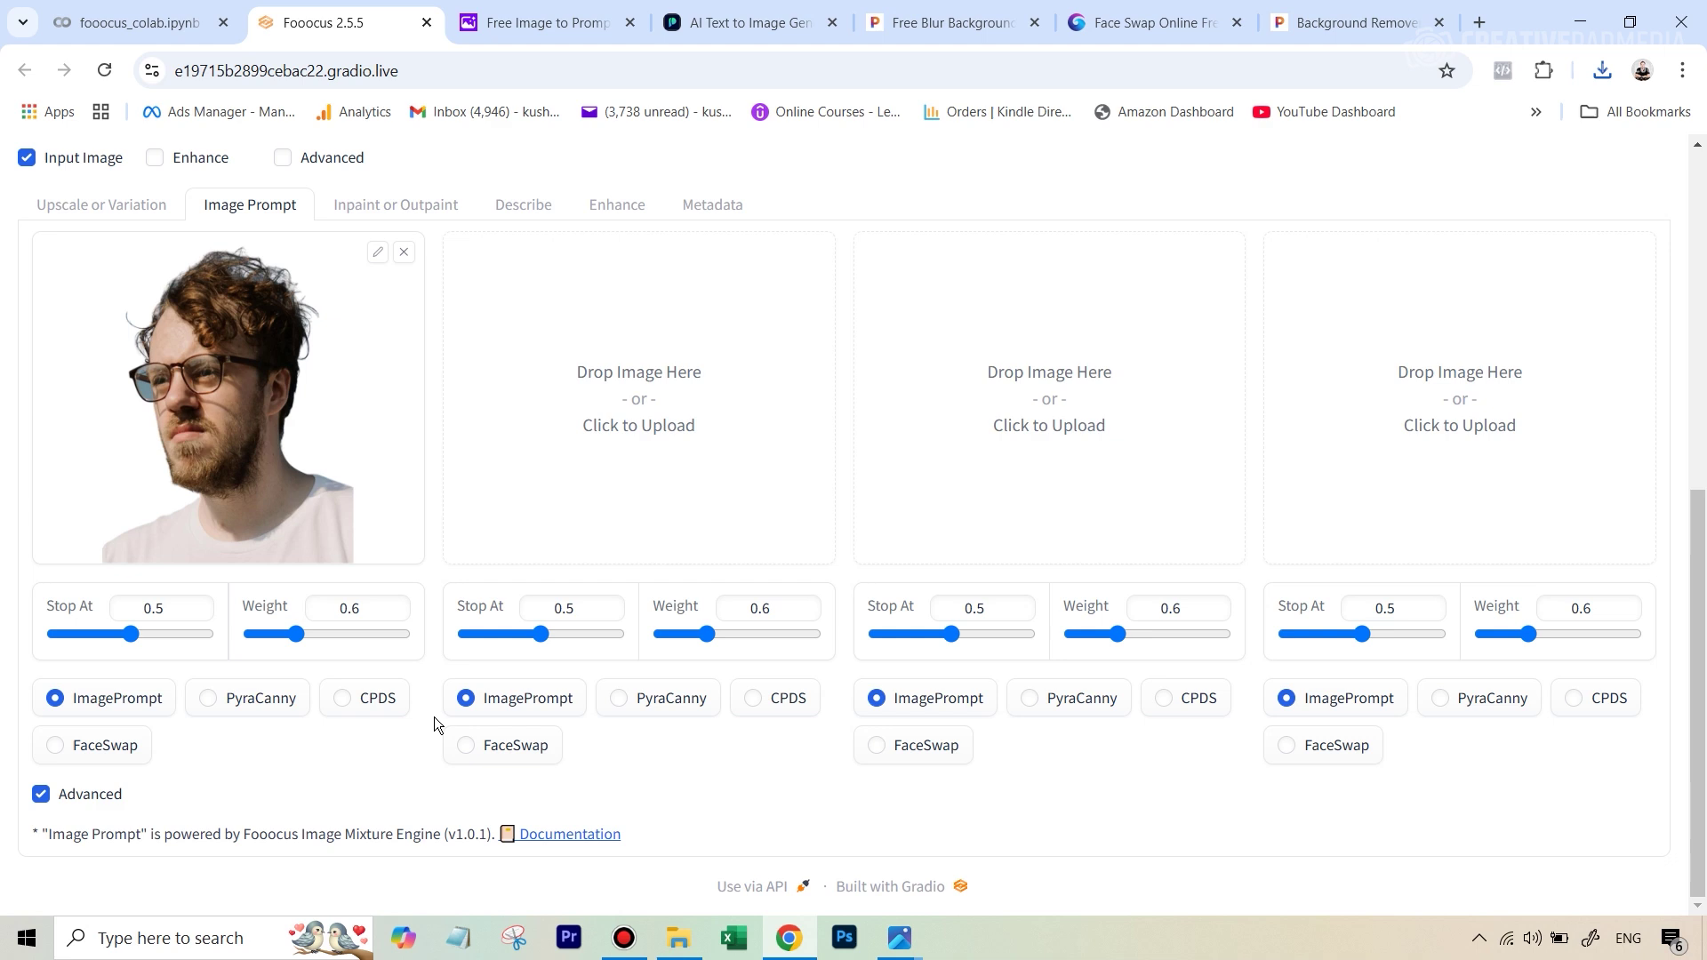
pyautogui.click(96, 754)
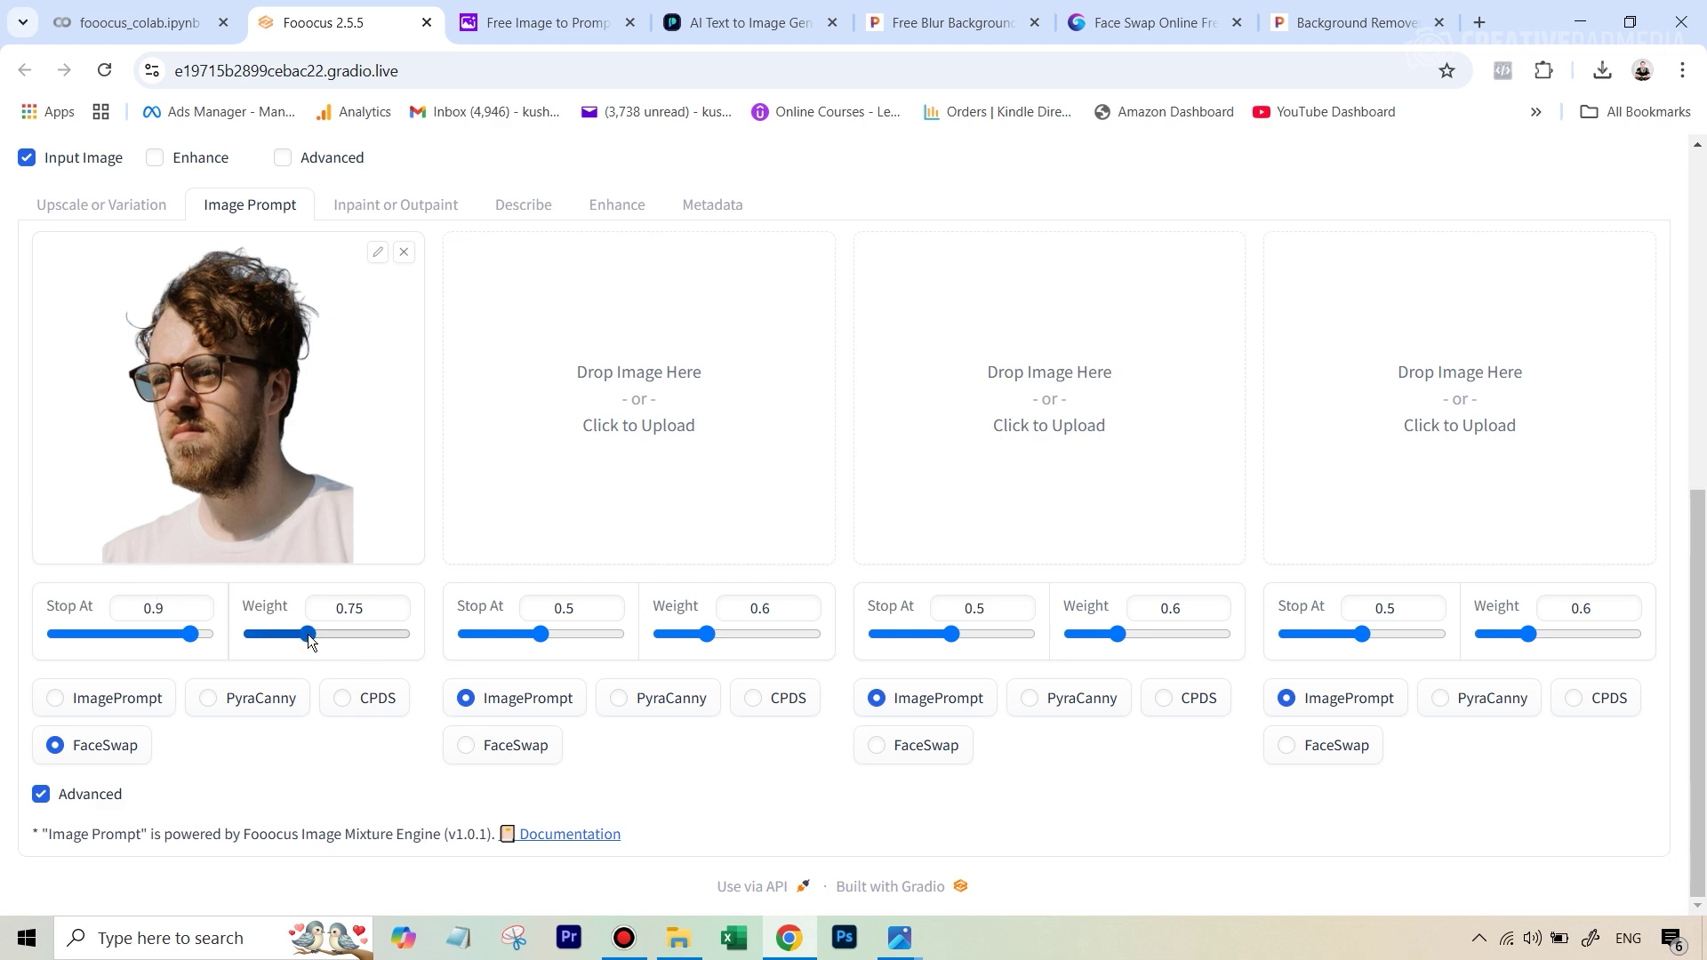
pyautogui.moveTo(308, 633); pyautogui.dragTo(324, 640)
pyautogui.scroll(2, 438, 686)
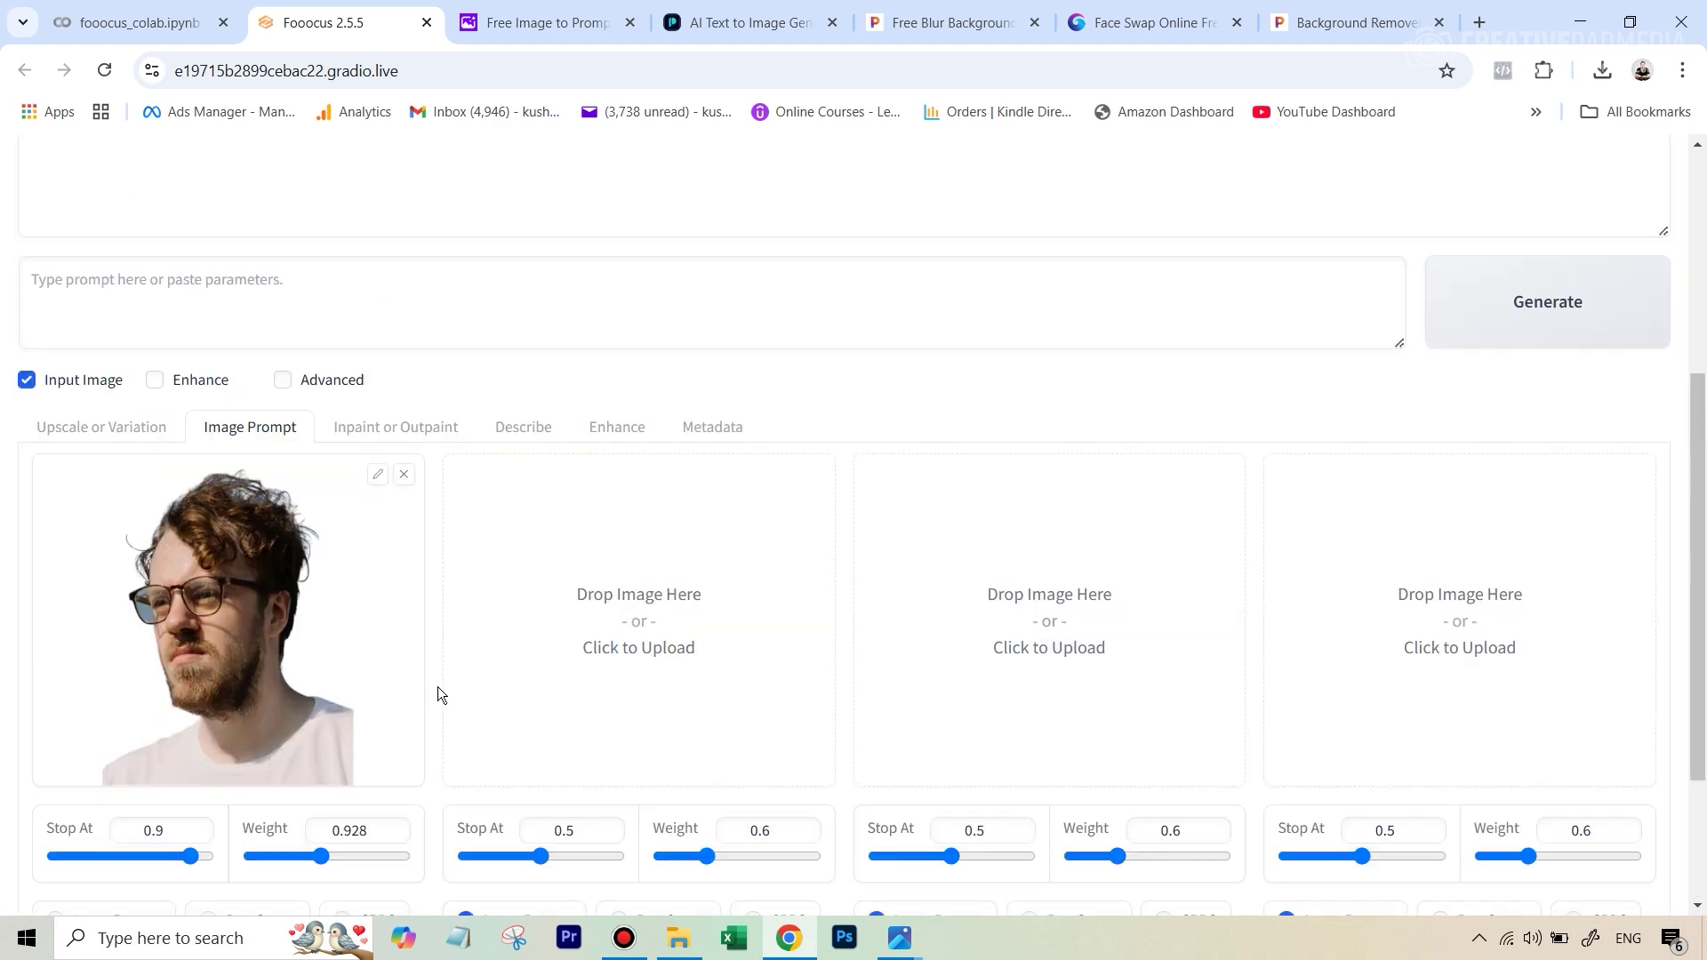
pyautogui.scroll(-1, 318, 718)
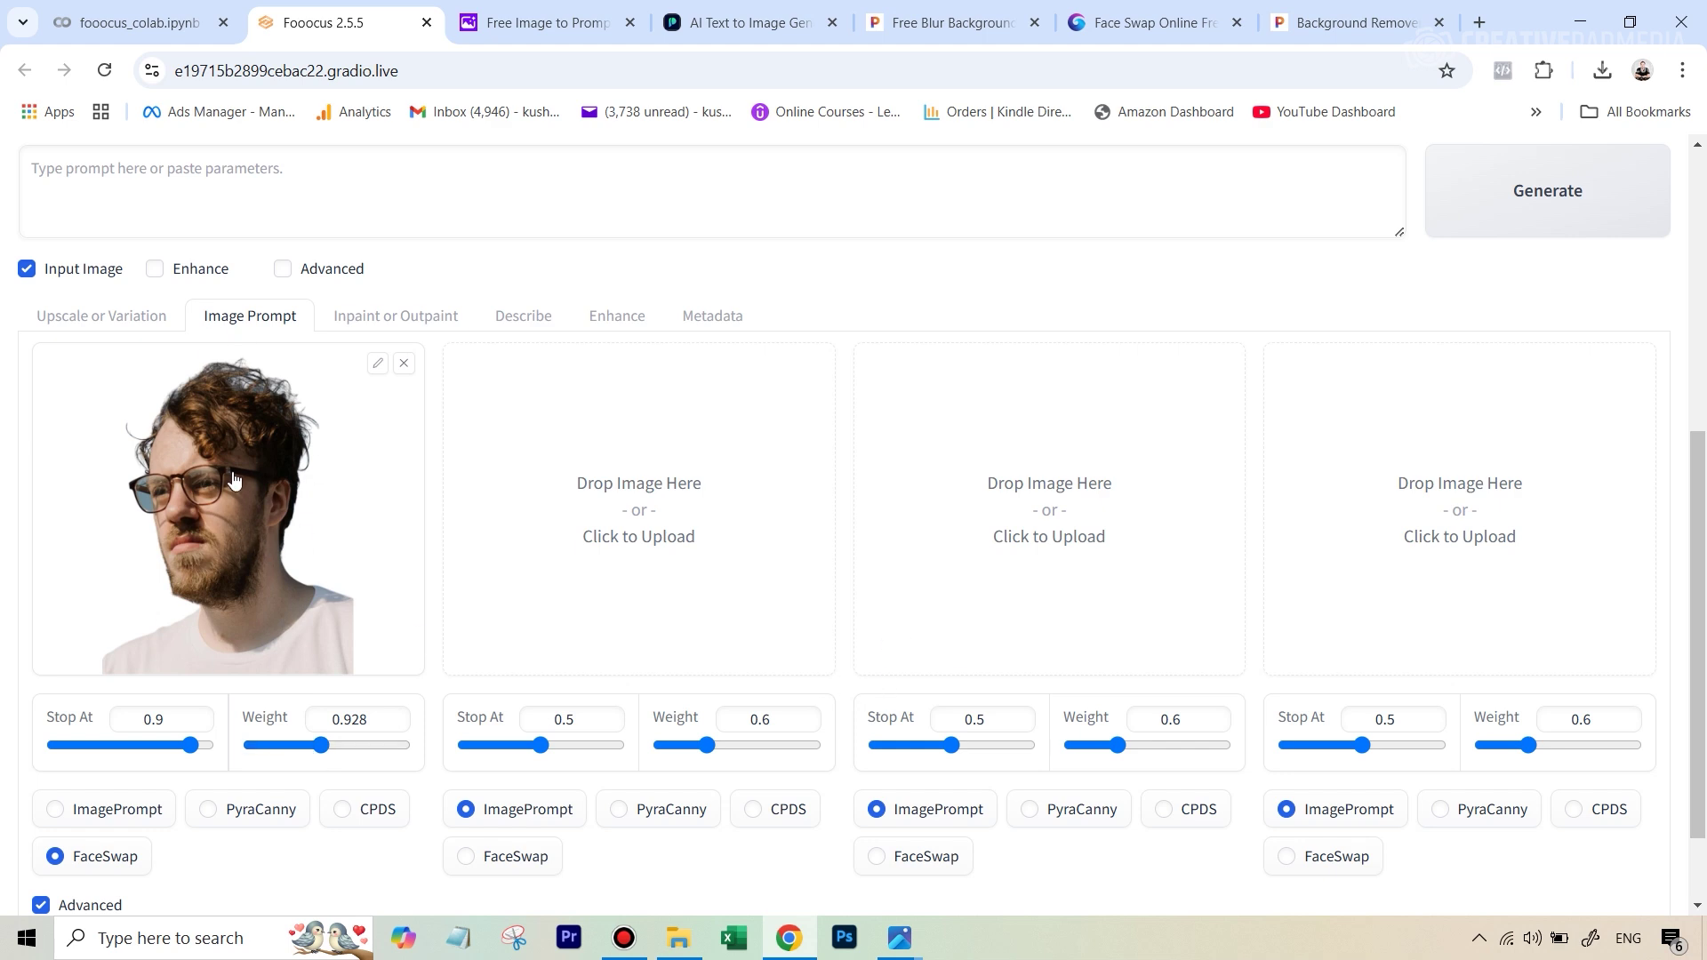
# - Set the inpainting method for the masked concert image to Improve Detail (face, hand, eyes, etc.)
pyautogui.click(389, 326)
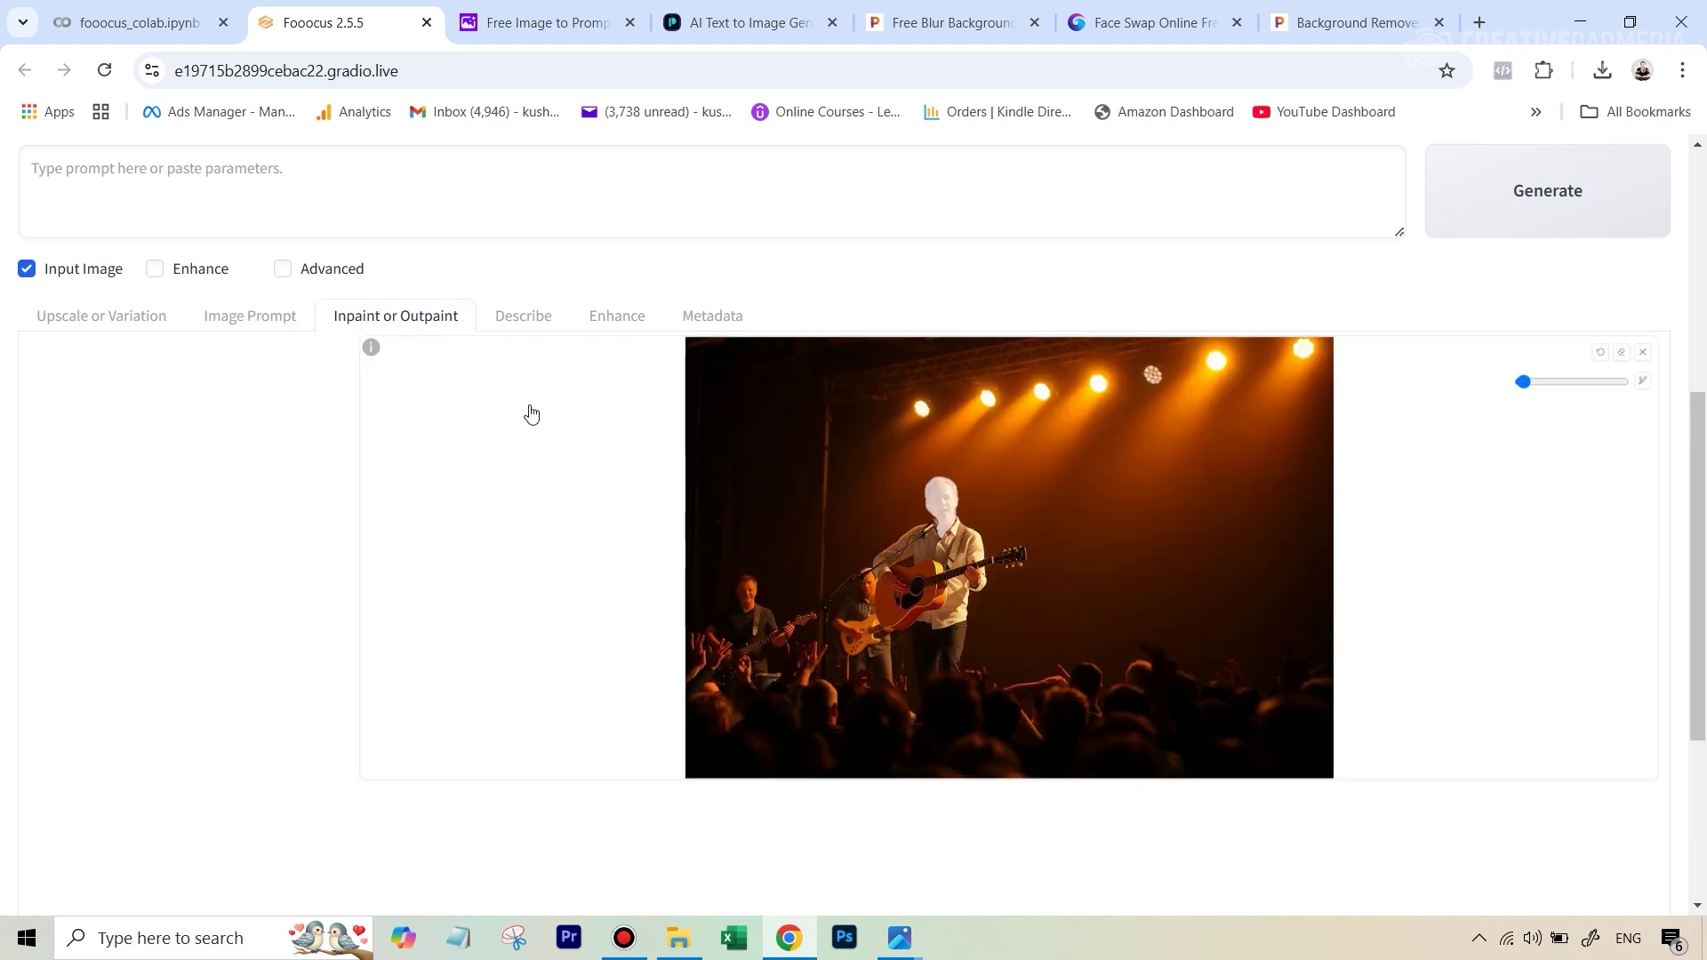
pyautogui.scroll(-2, 125, 622)
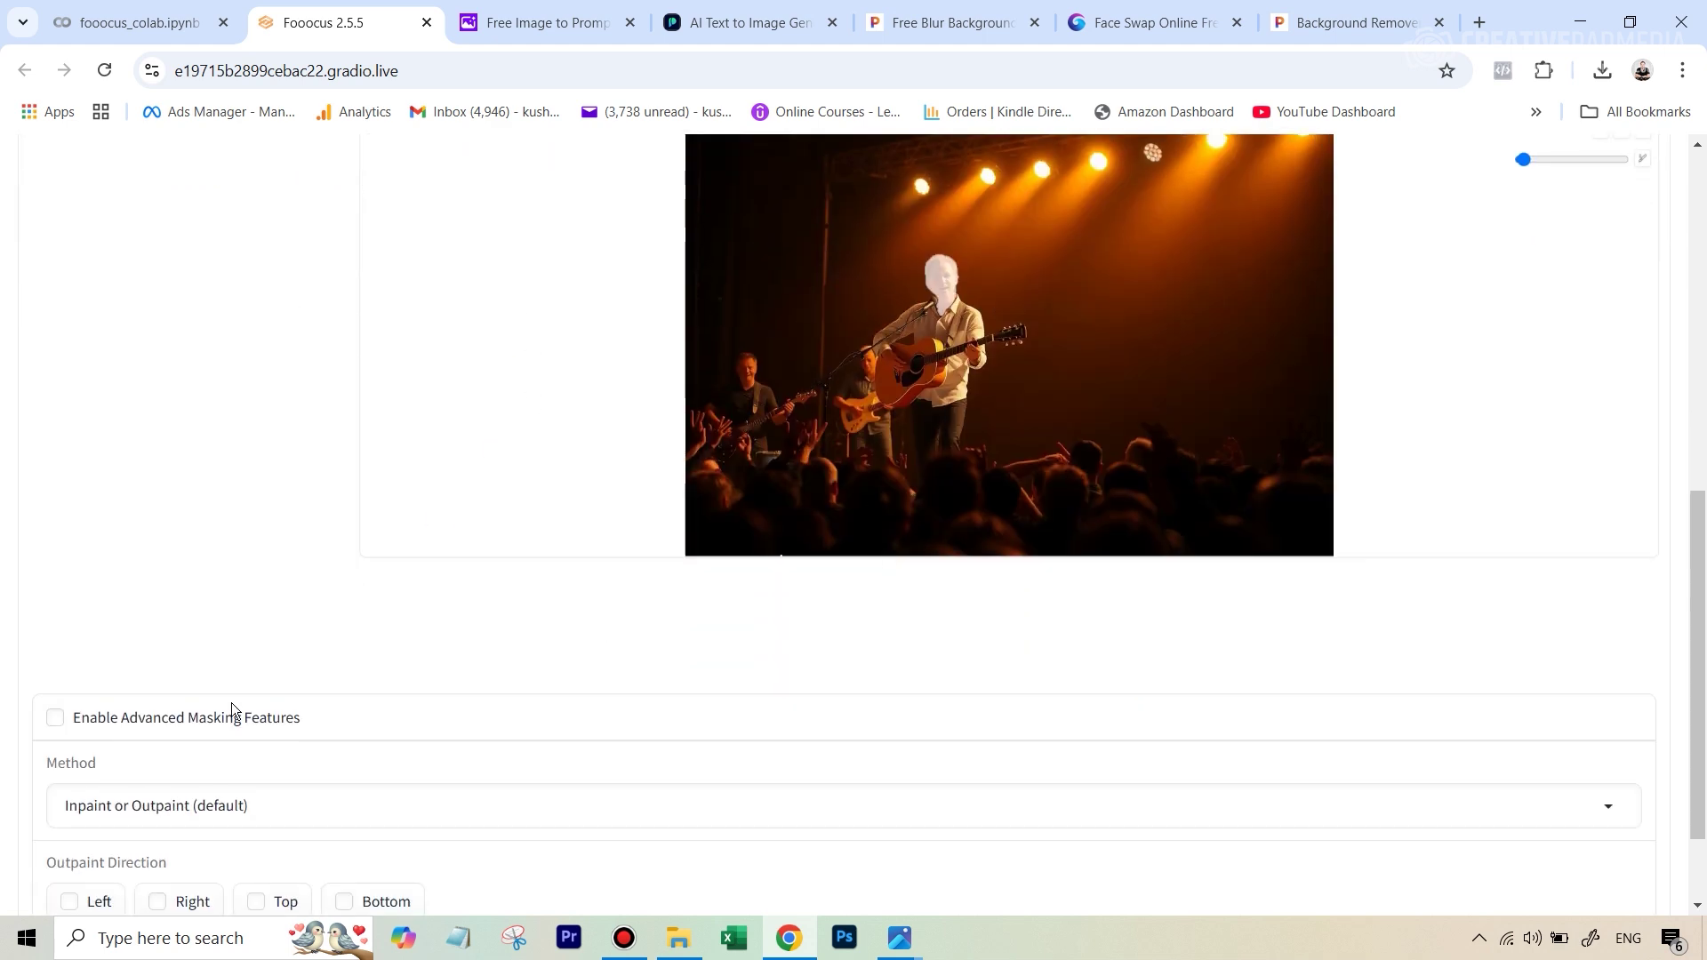
pyautogui.scroll(-1, 238, 707)
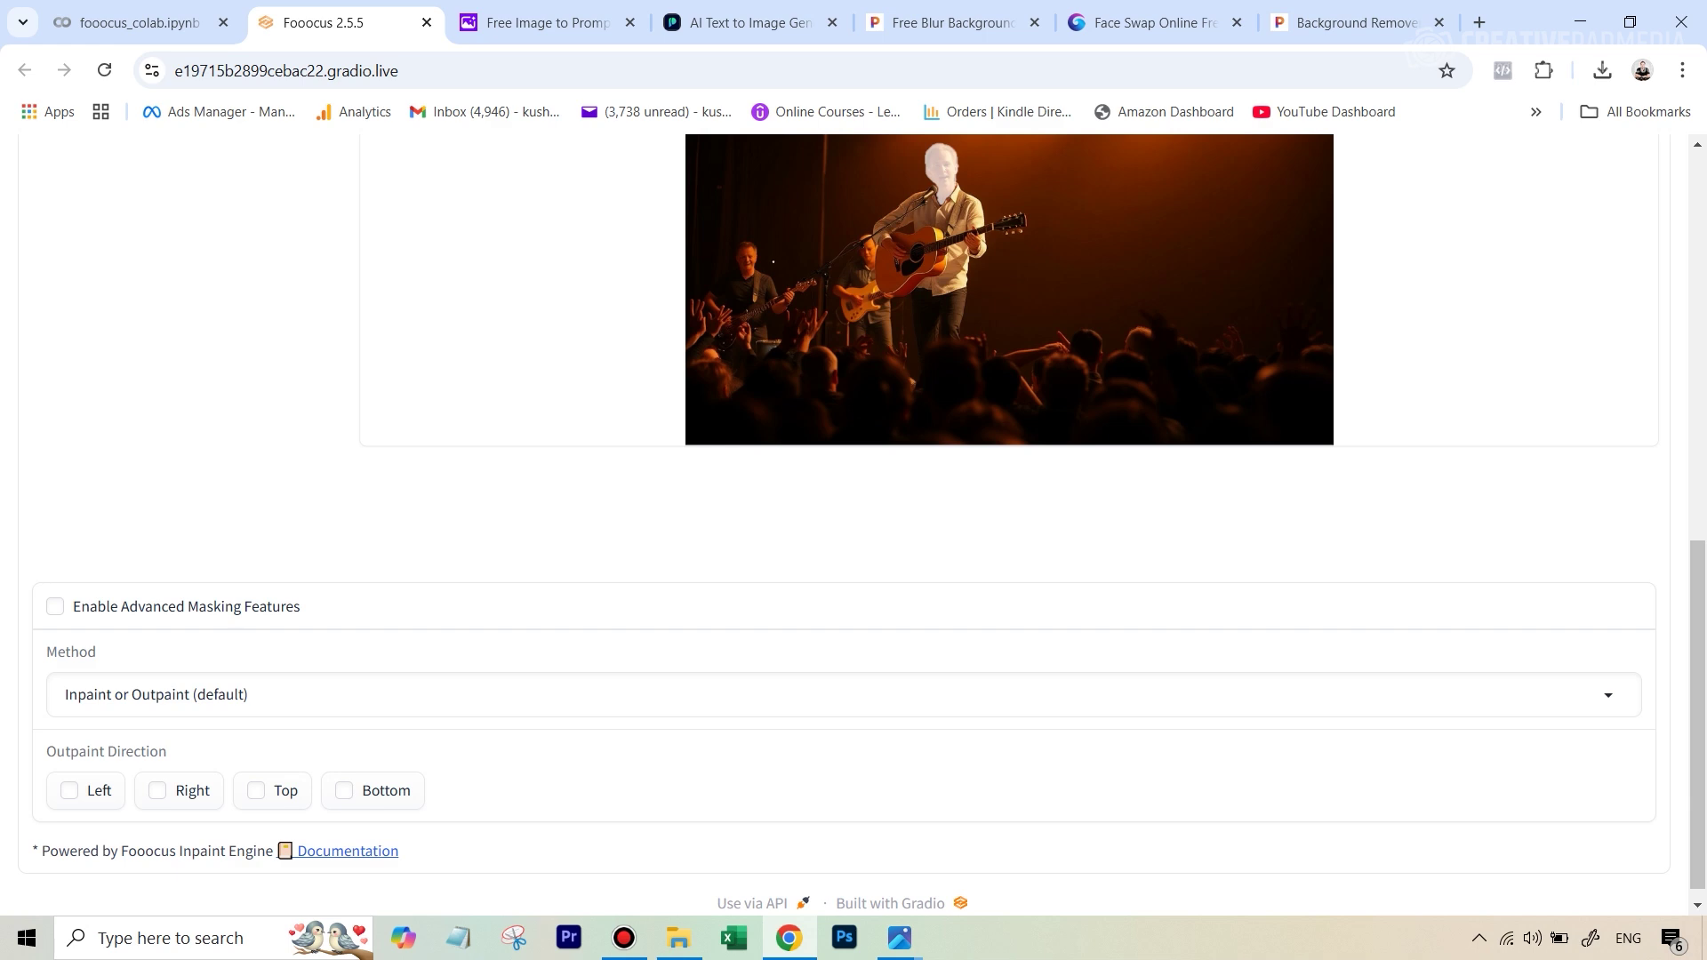
pyautogui.click(260, 692)
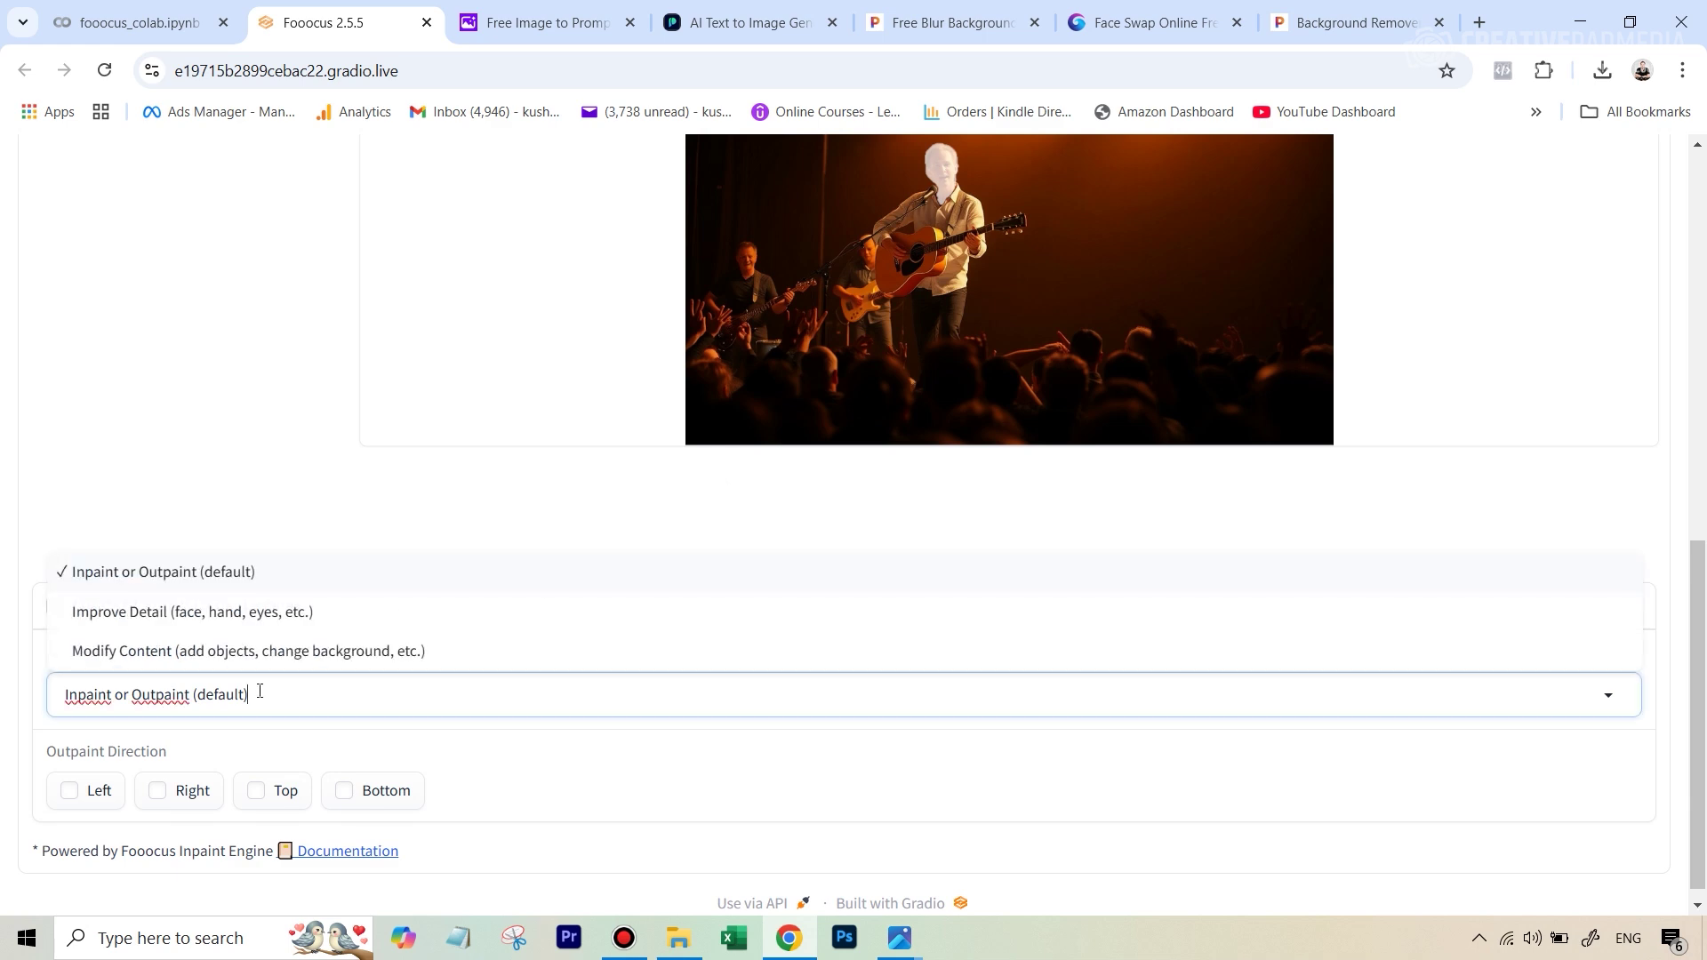
pyautogui.click(165, 614)
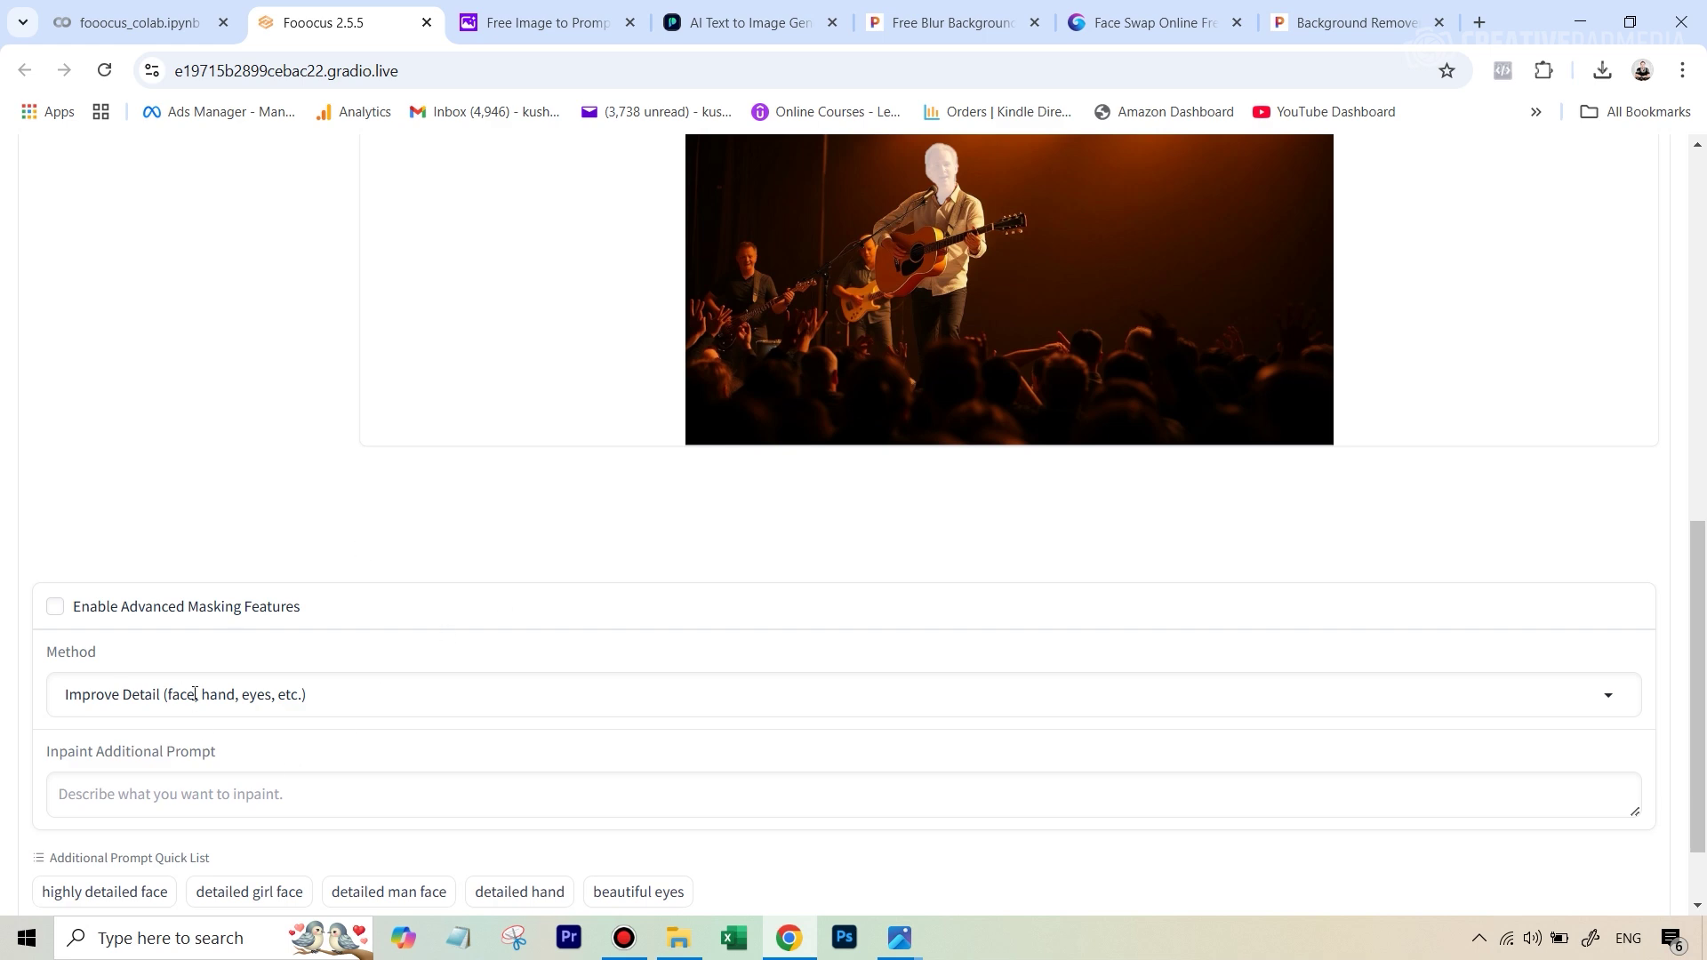
# - Show the advanced settings, enable Developer Debug Mode and bring up its Control options for mixing Image Prompt and Inpaint
pyautogui.scroll(6, 1525, 366)
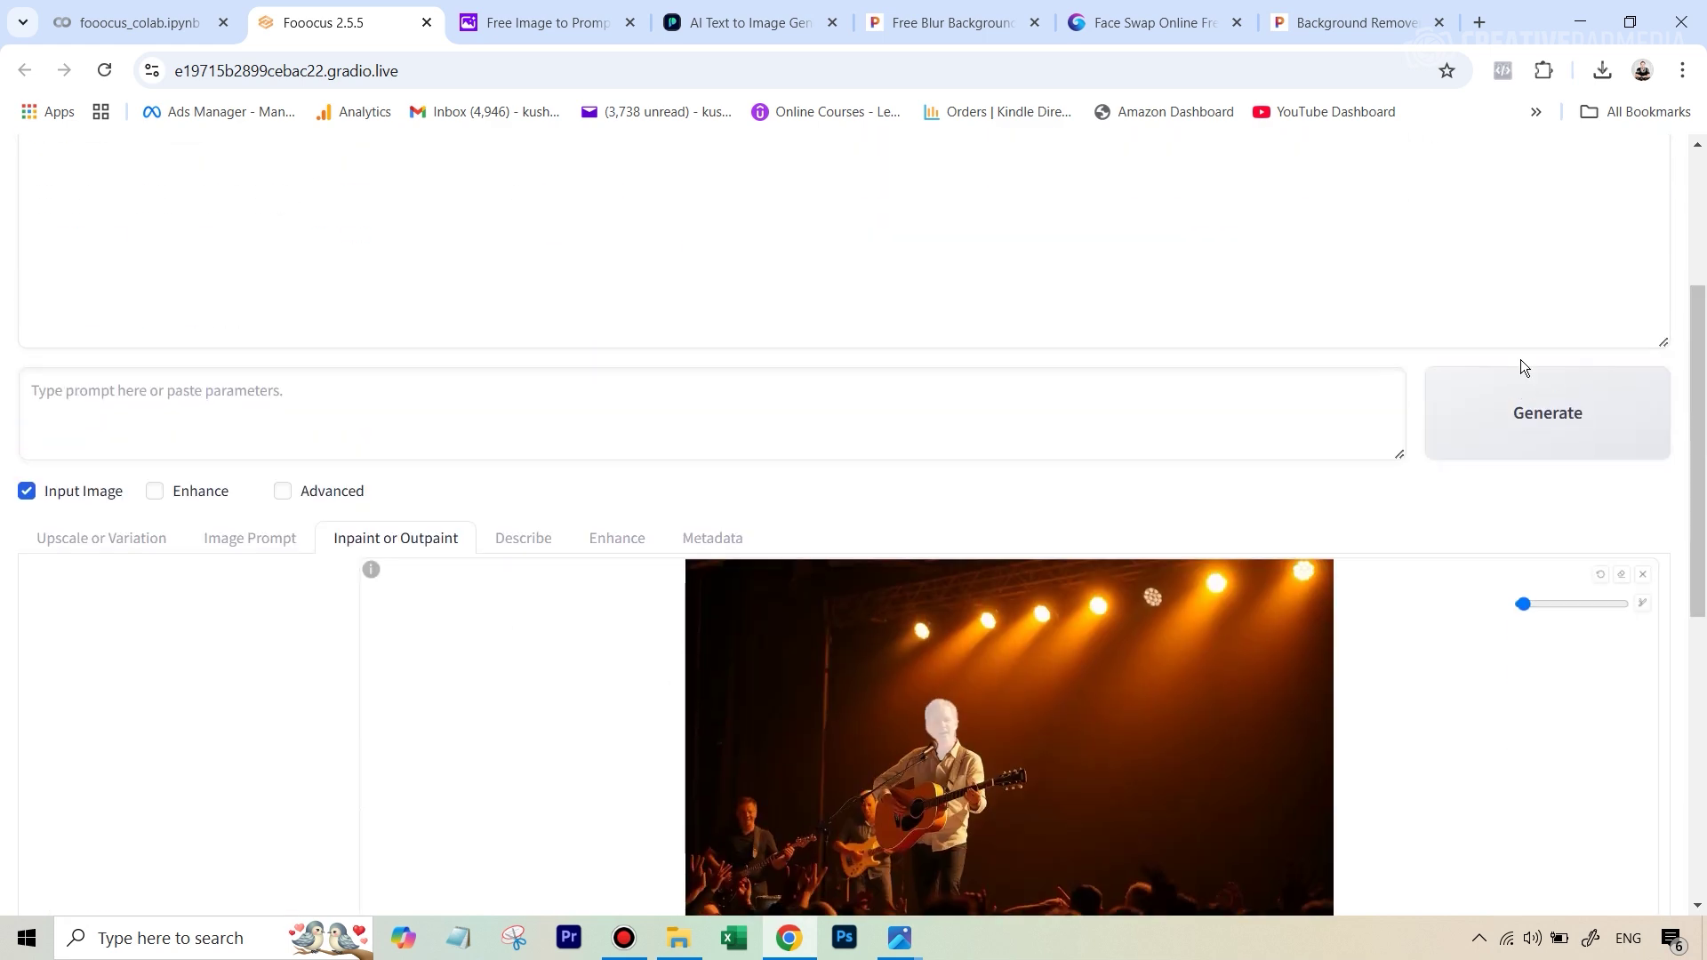
pyautogui.scroll(3, 1520, 366)
pyautogui.scroll(1, 1521, 366)
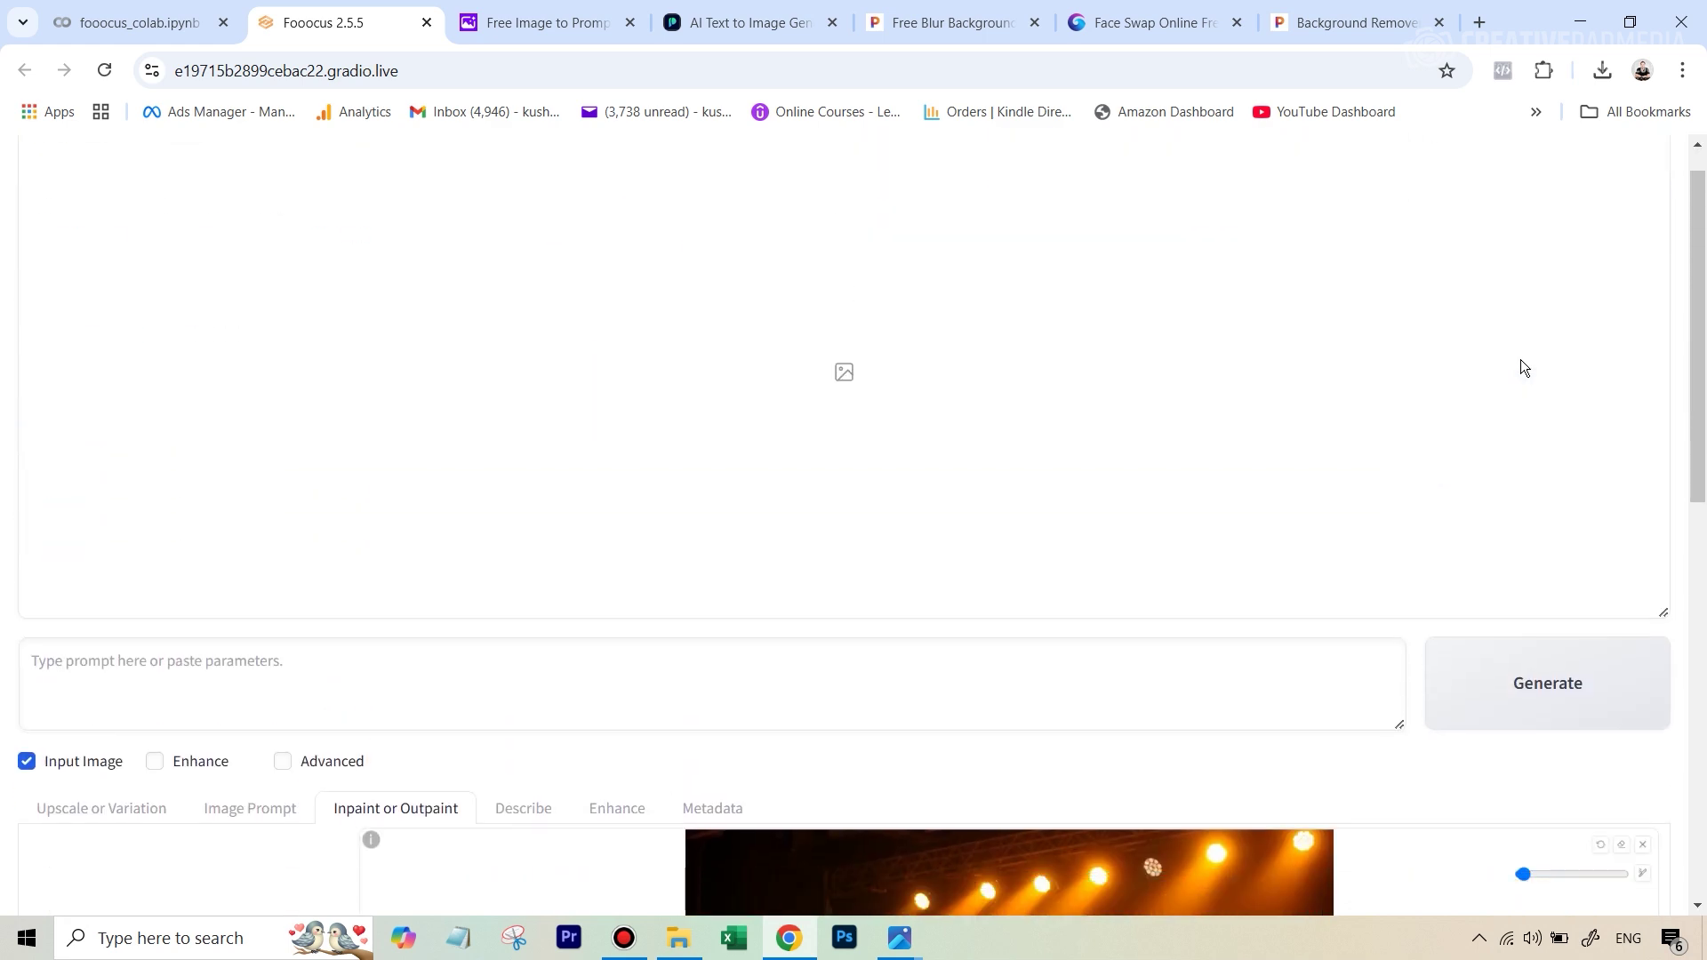
pyautogui.scroll(-2, 516, 601)
pyautogui.click(343, 586)
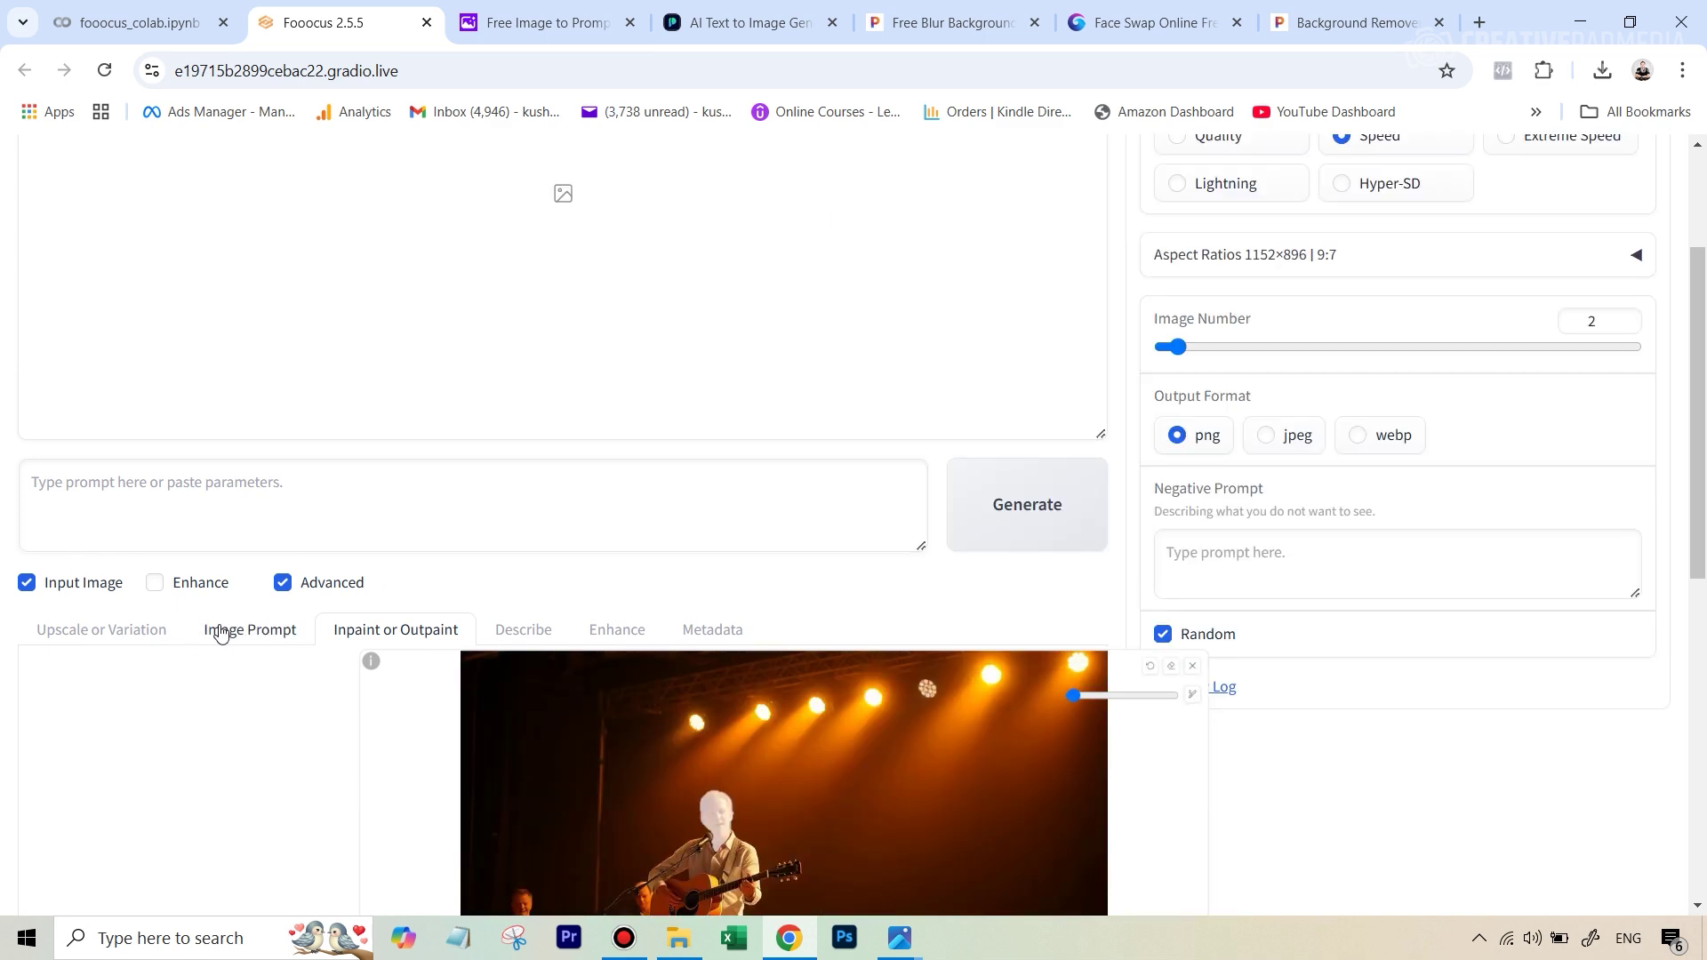
pyautogui.scroll(3, 1431, 347)
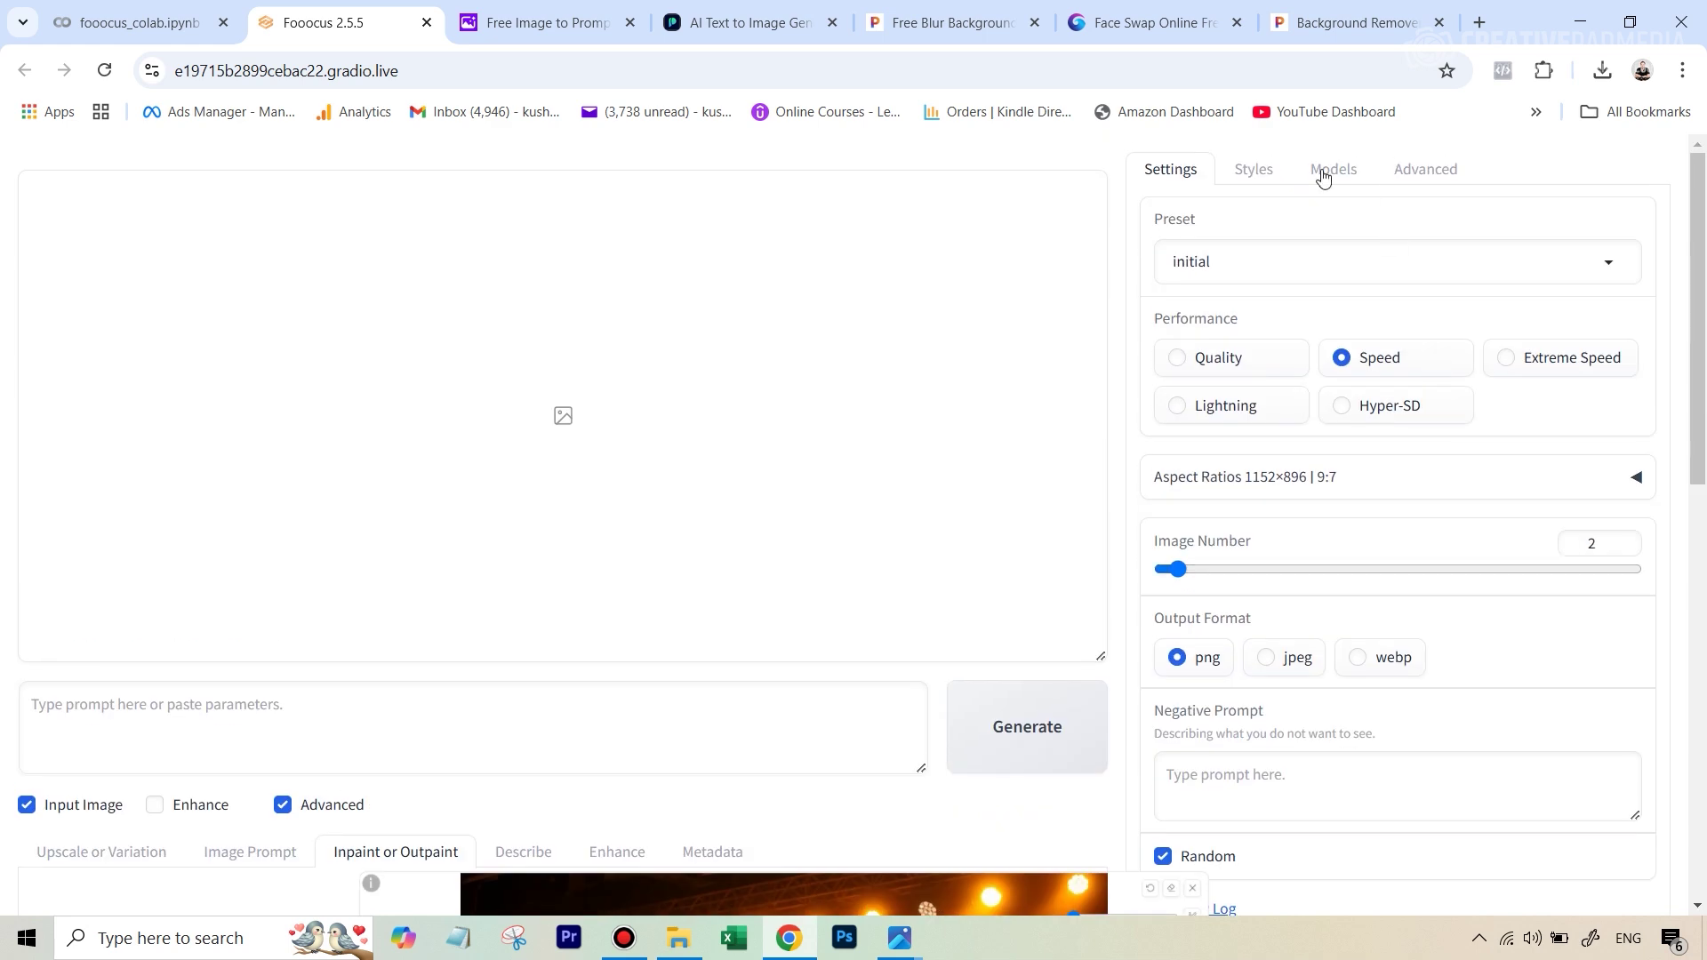
pyautogui.click(1426, 171)
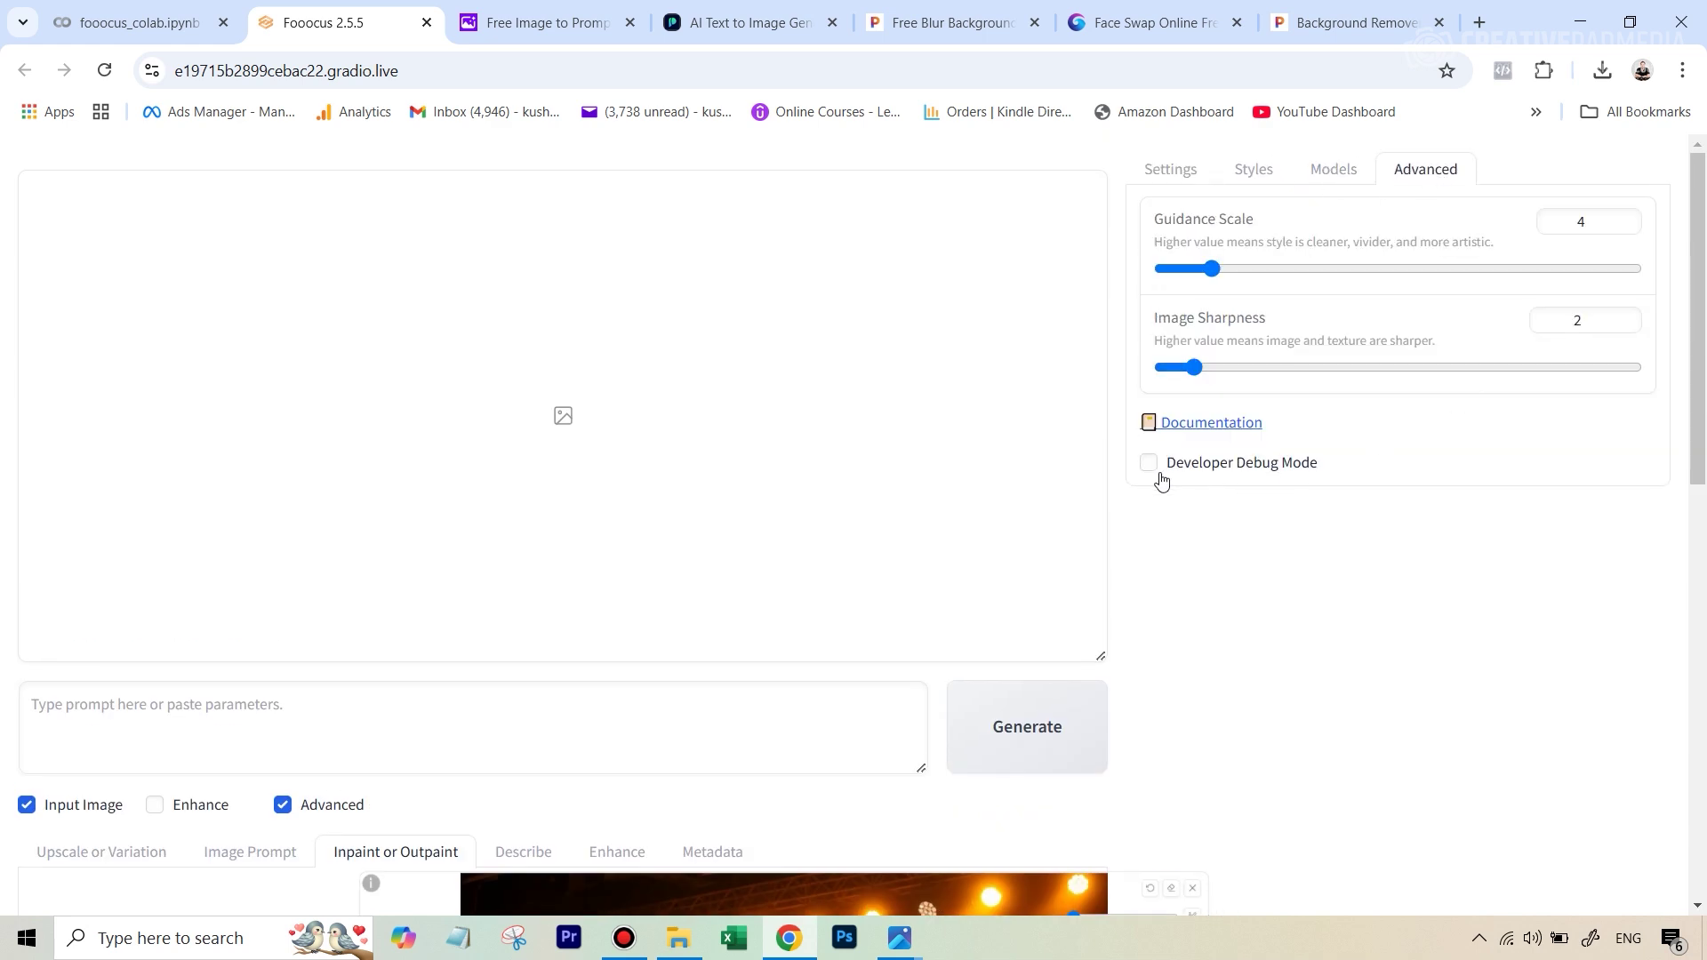
pyautogui.click(1229, 469)
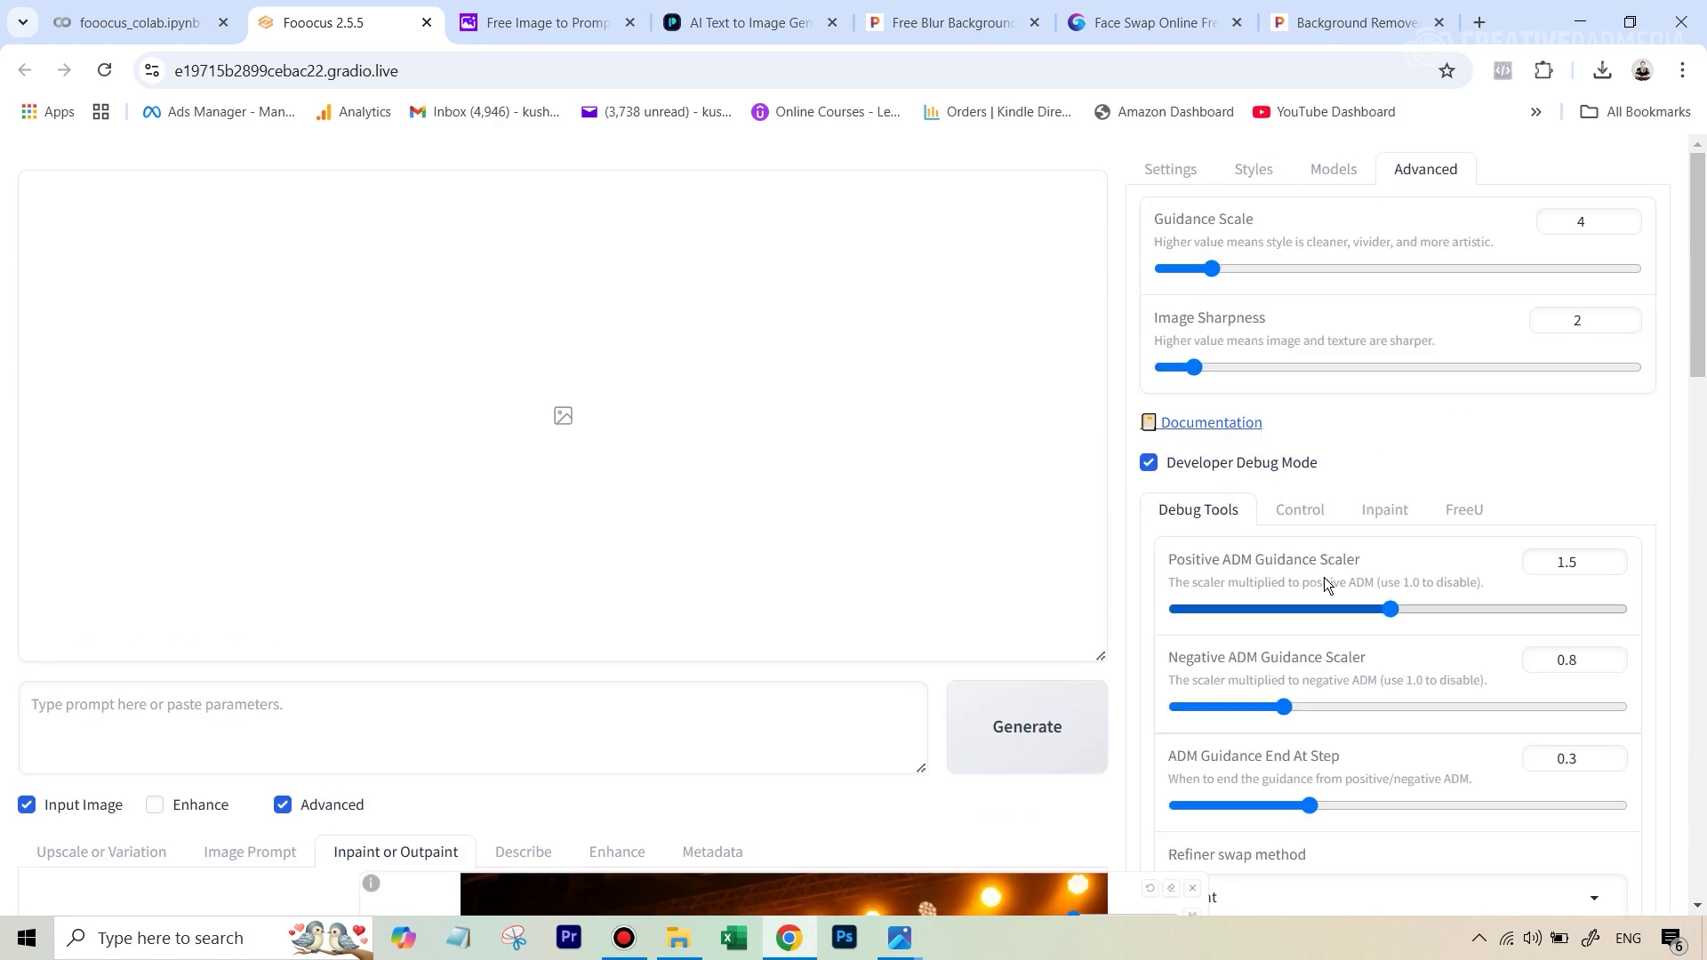
pyautogui.click(1302, 509)
pyautogui.scroll(-3, 1387, 566)
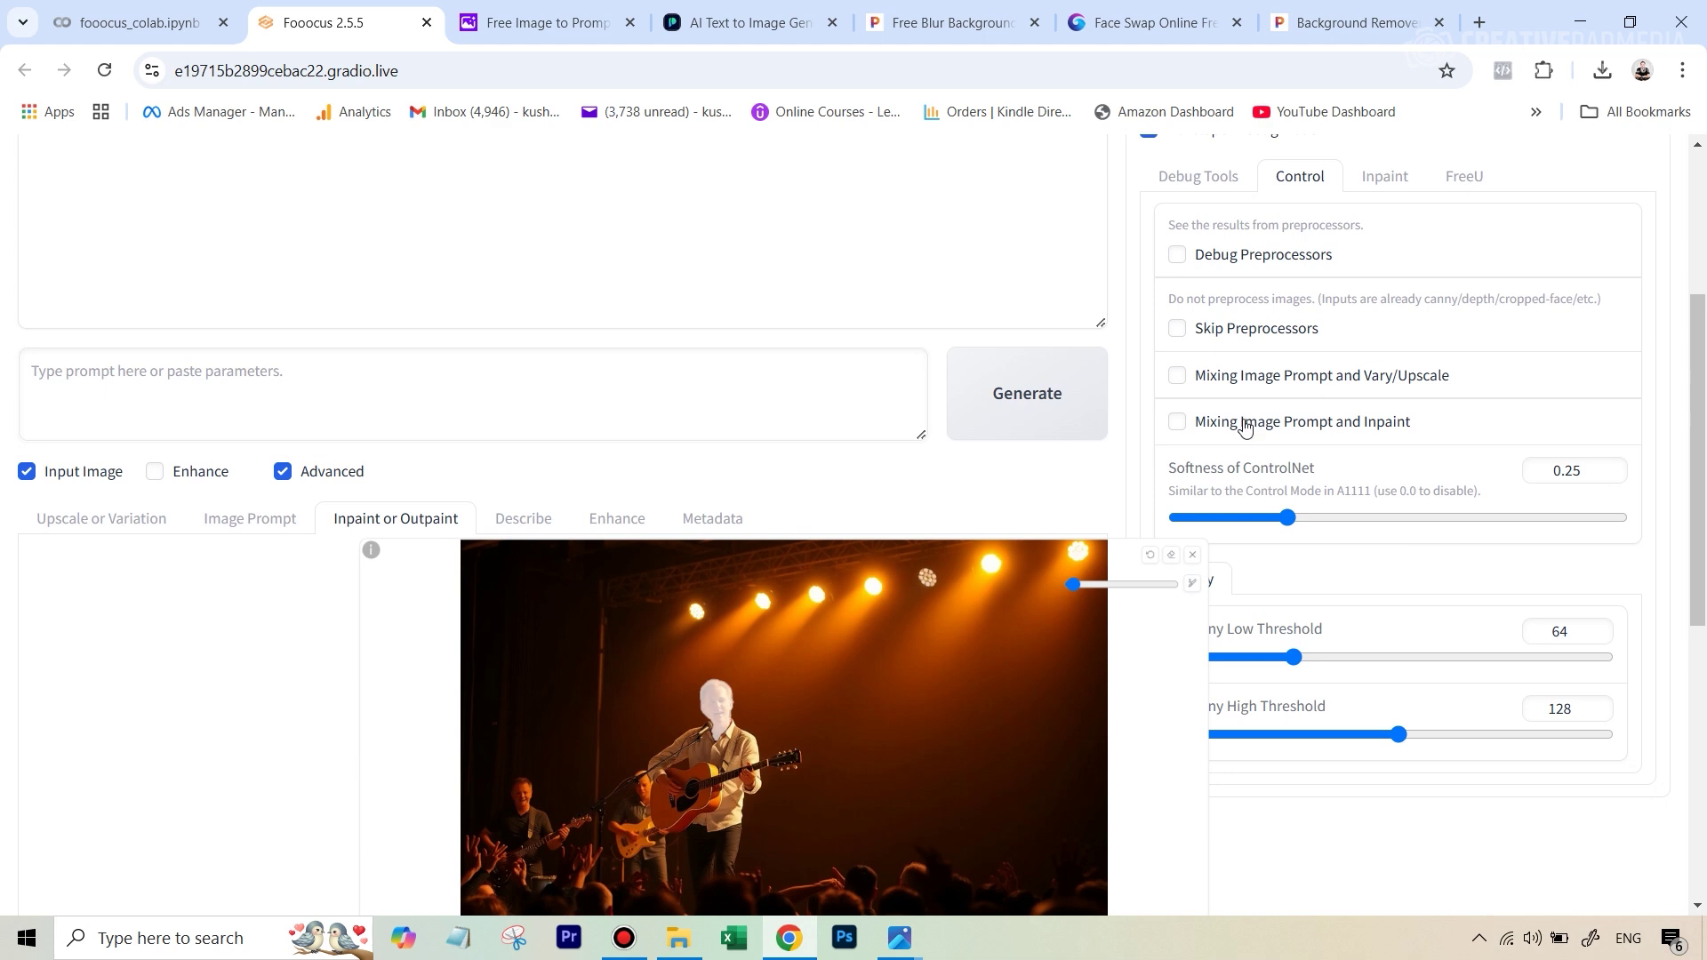
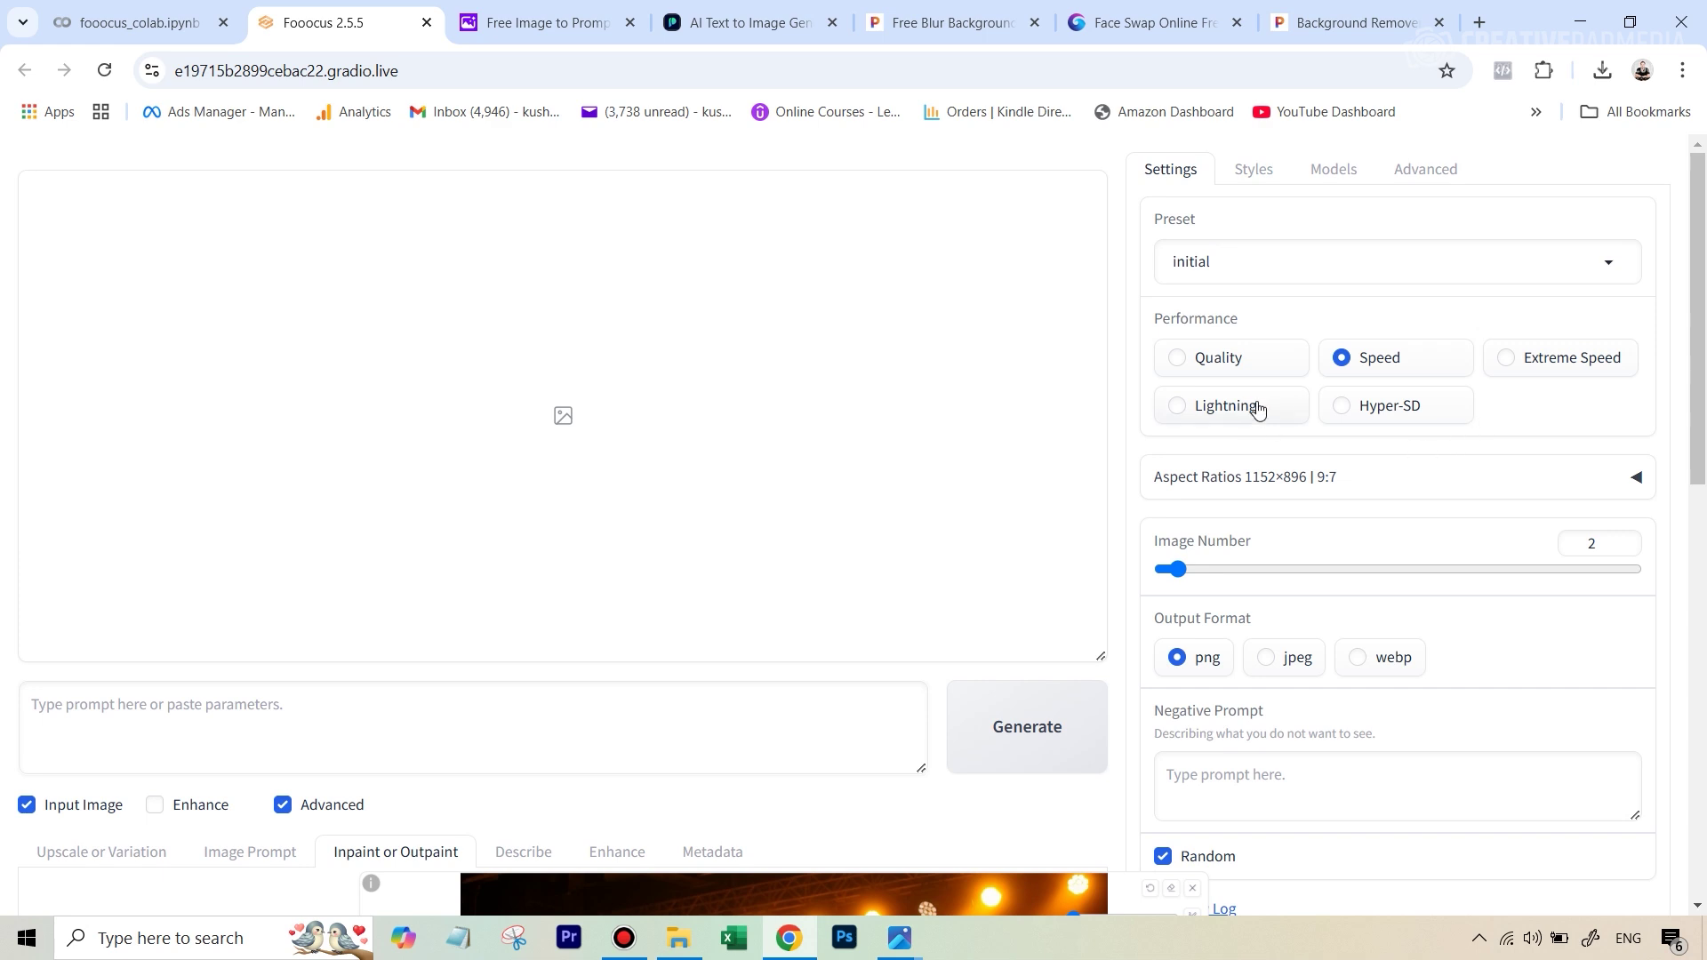
# - Set the generation performance to Quality and the output format to jpeg
pyautogui.click(1176, 355)
pyautogui.click(1283, 669)
pyautogui.scroll(-1, 1376, 779)
pyautogui.scroll(-2, 1376, 779)
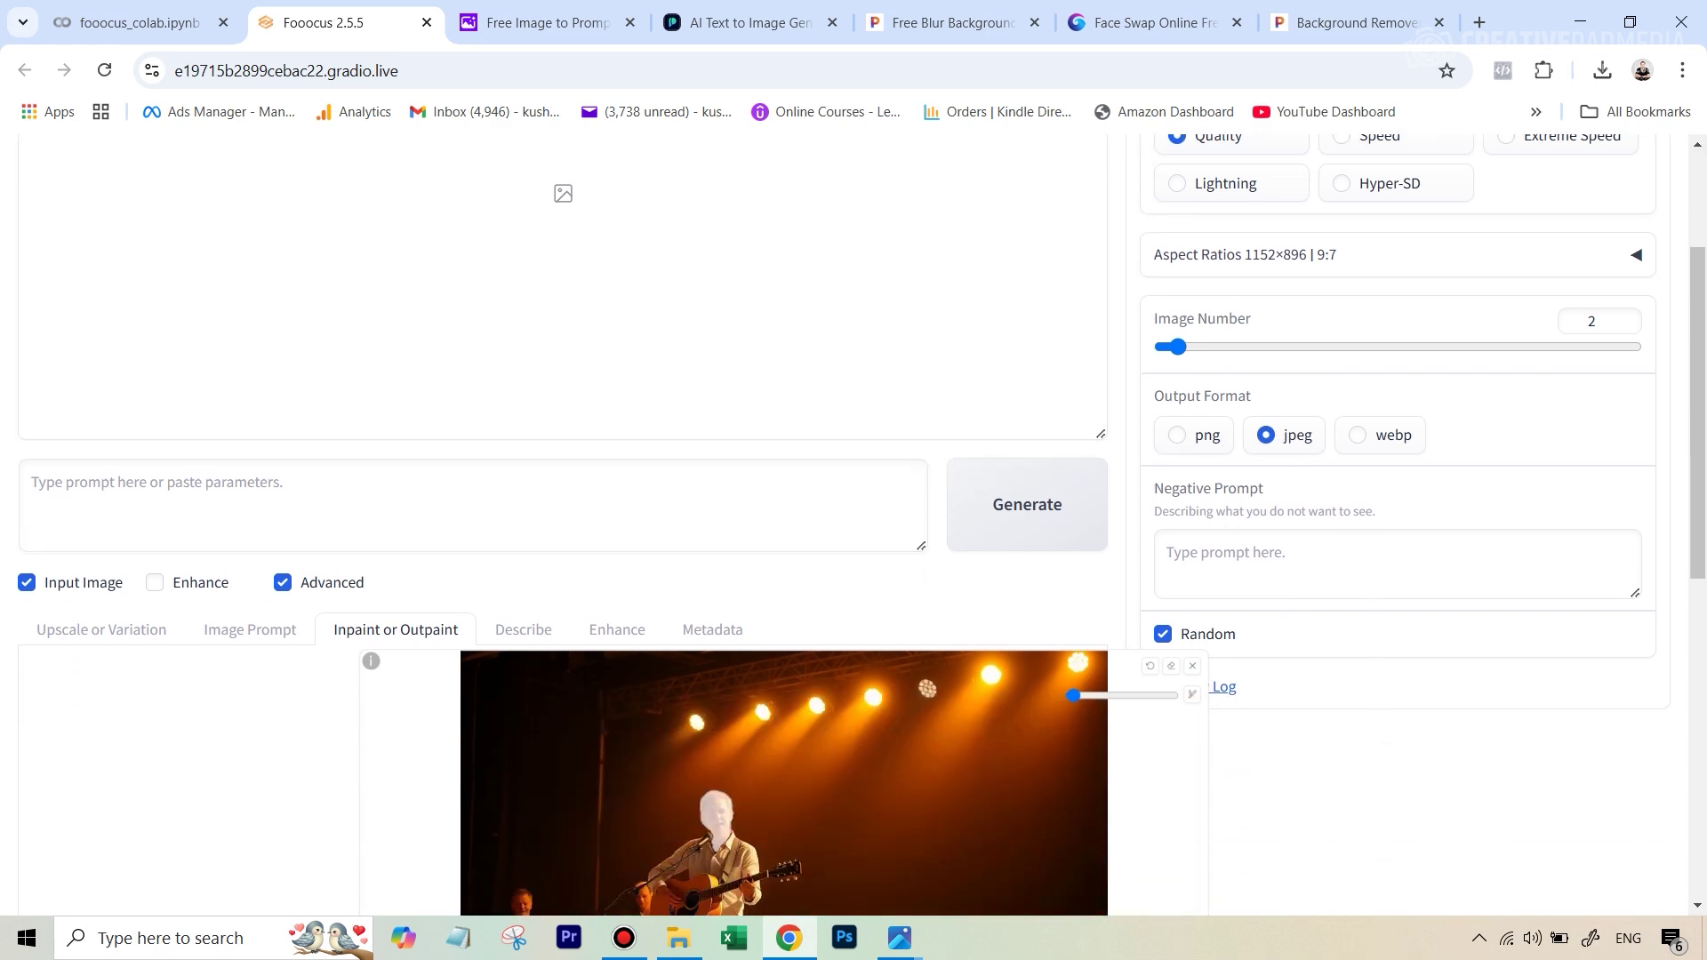
pyautogui.scroll(1, 730, 596)
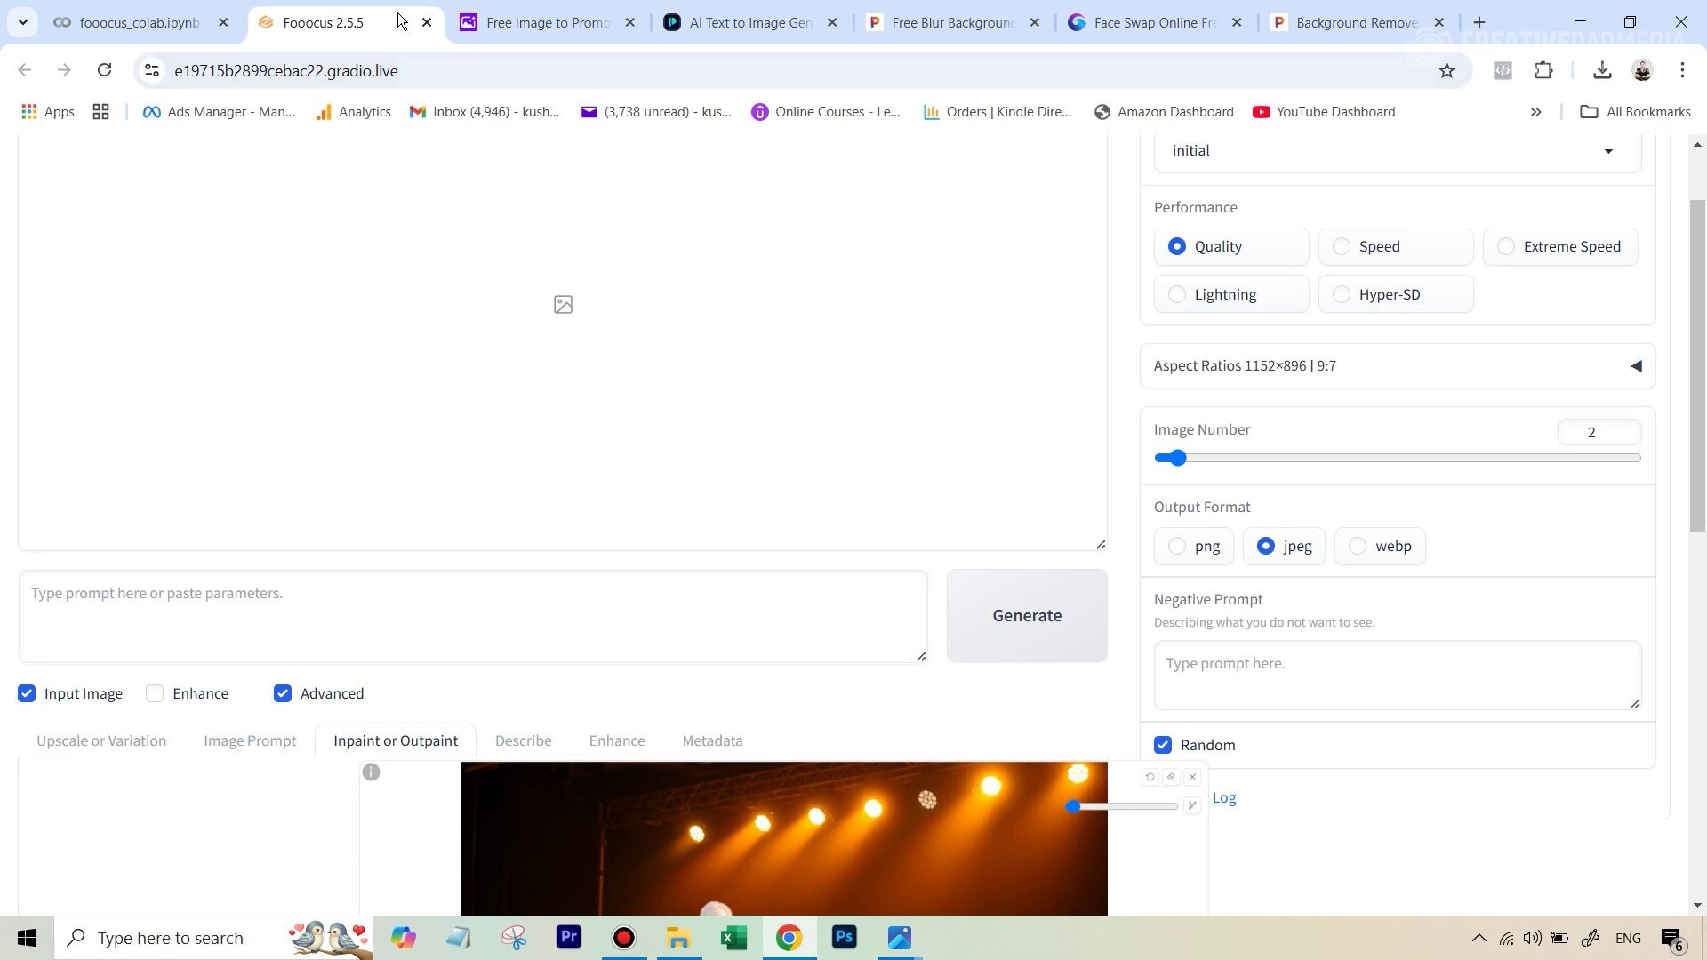
# - Switch to ImagePrompt.org, load the man's portrait and generate an English description of it with the General Image Prompt model
pyautogui.click(530, 27)
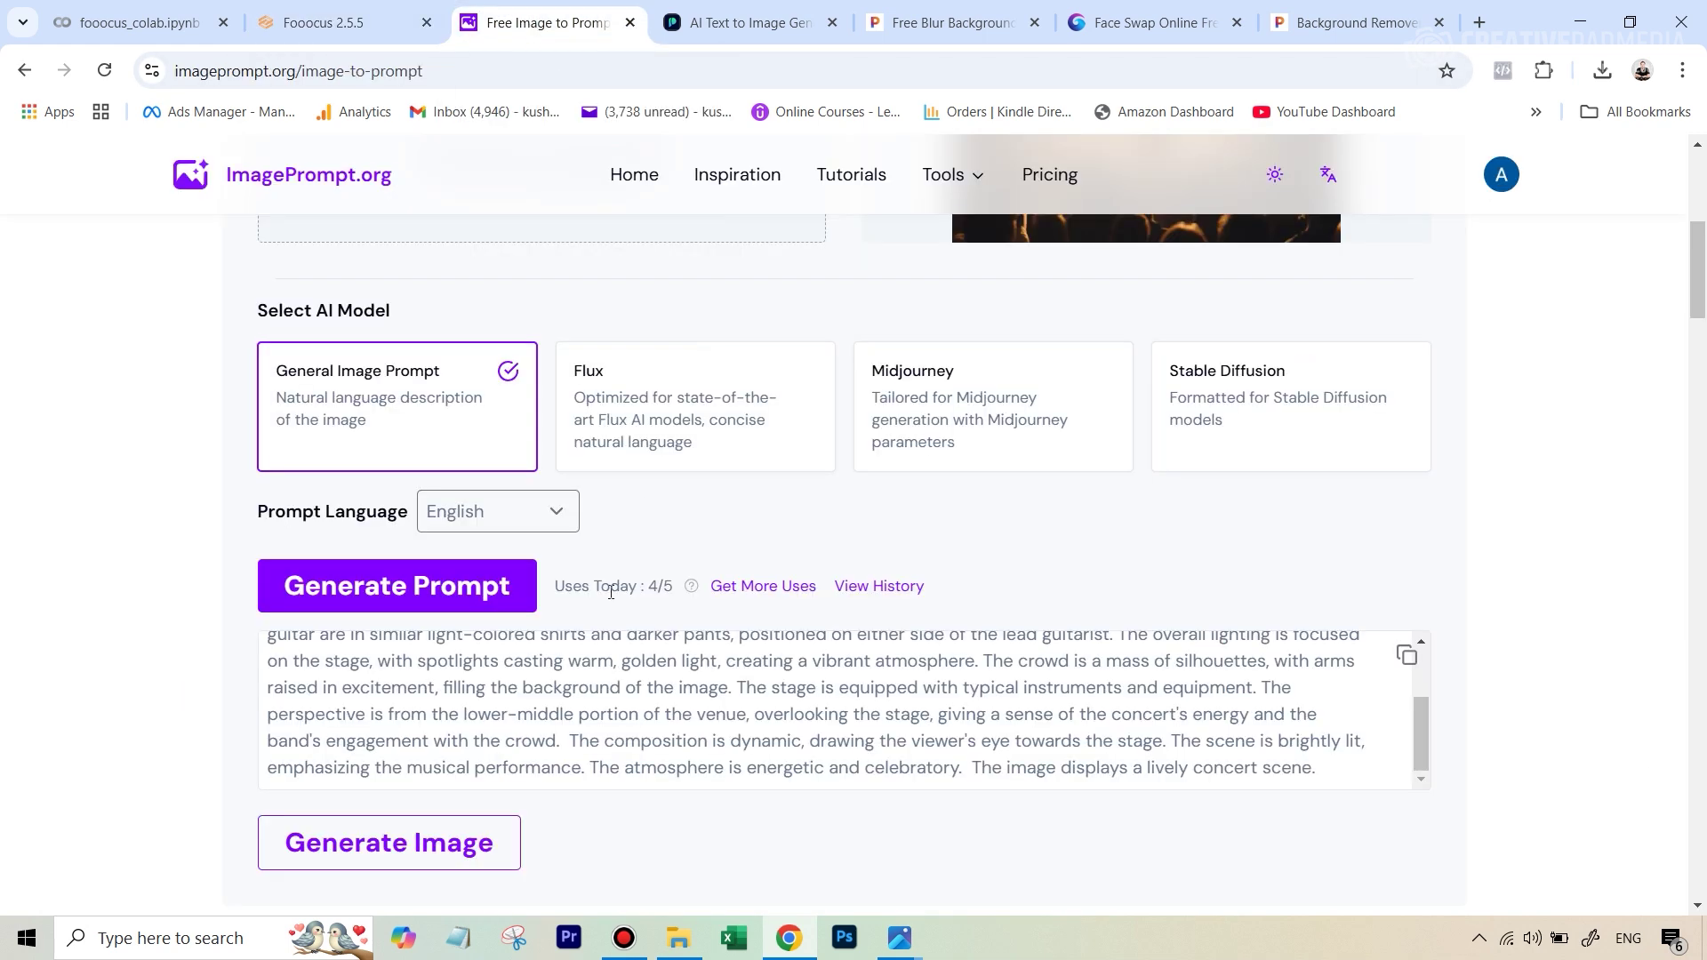
pyautogui.scroll(5, 978, 432)
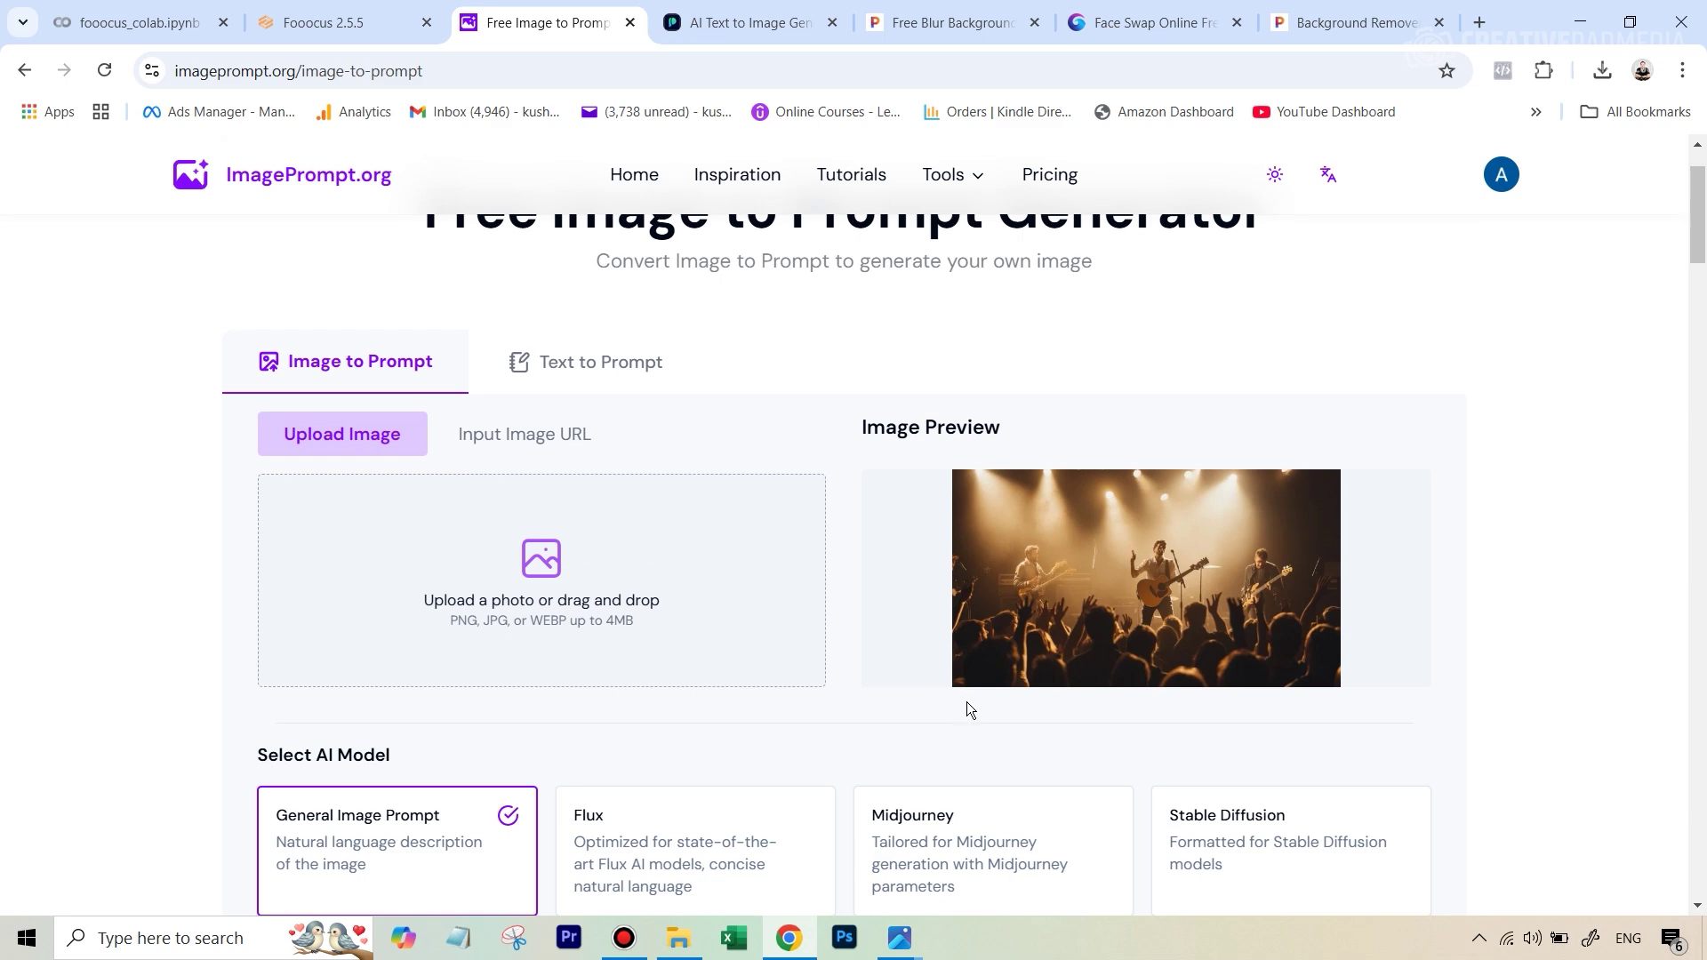
pyautogui.scroll(-4, 967, 701)
pyautogui.scroll(3, 971, 697)
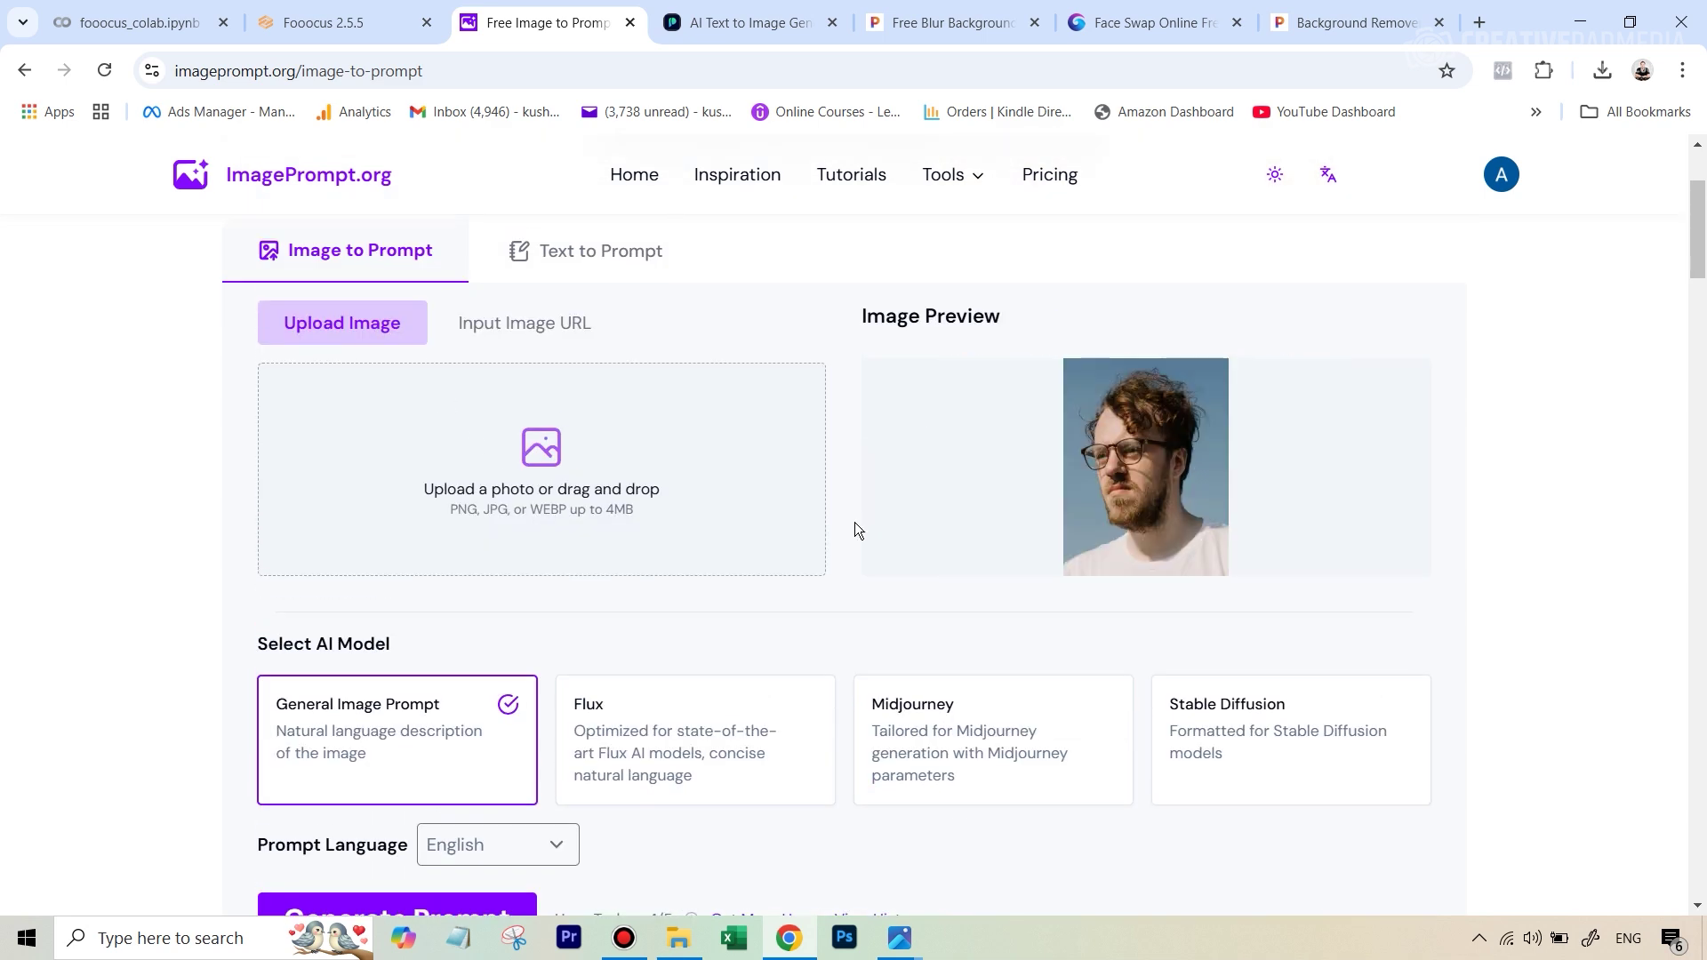
pyautogui.scroll(-3, 855, 521)
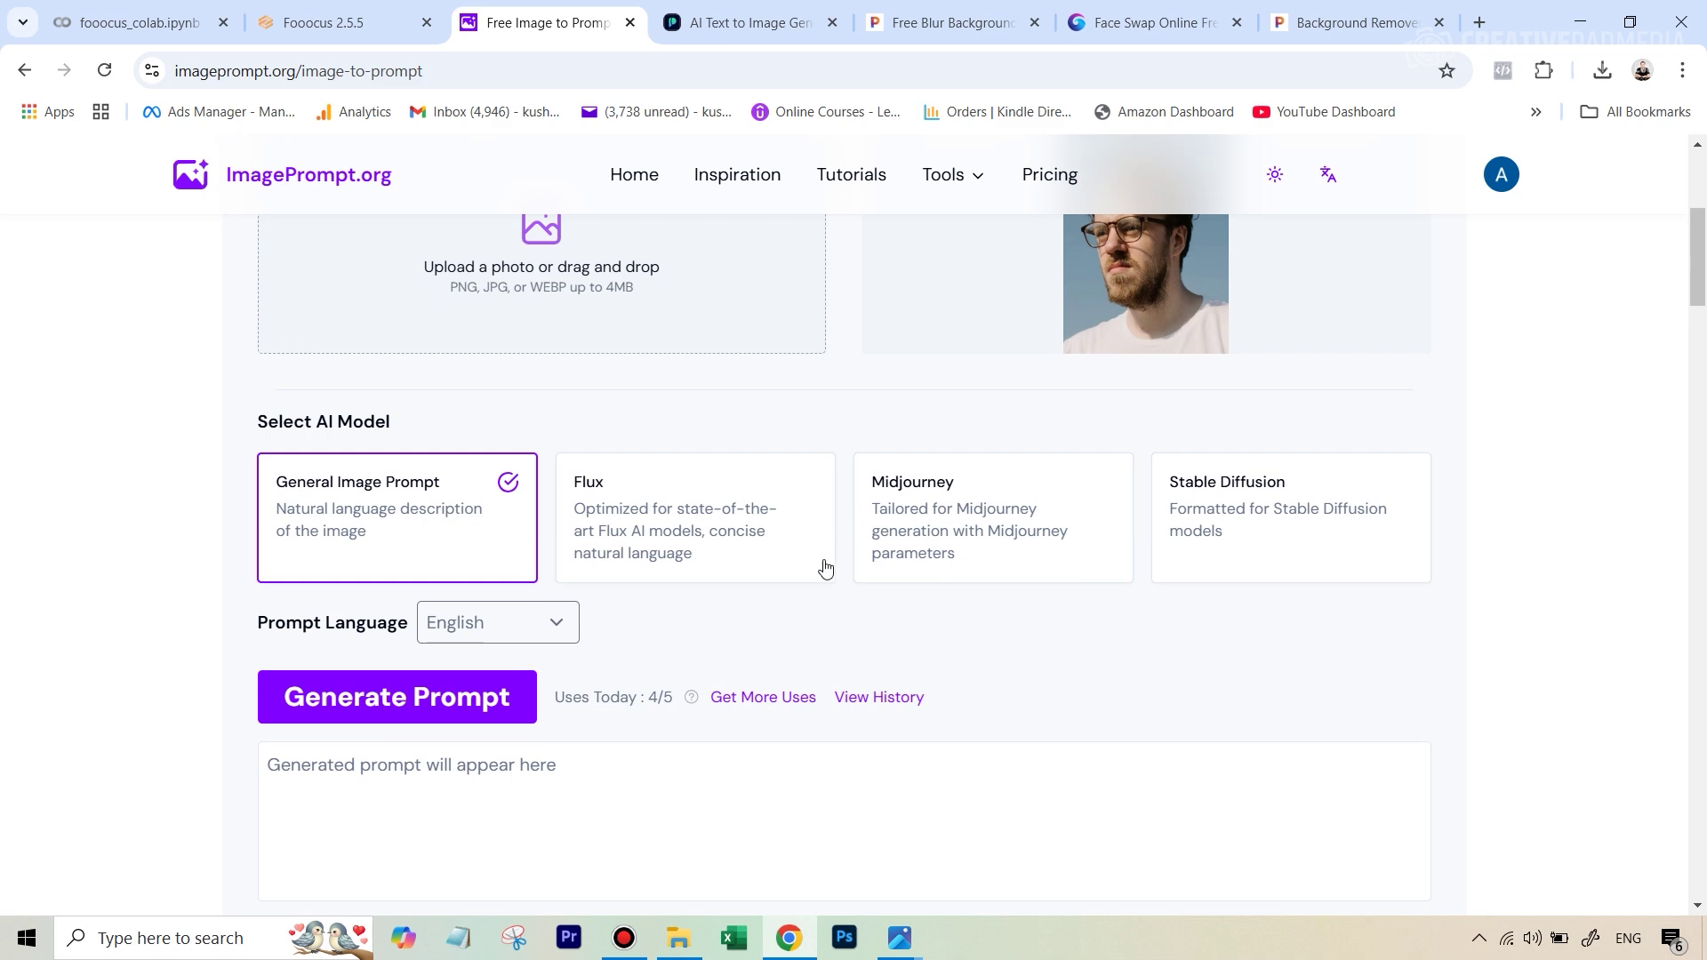
pyautogui.click(385, 697)
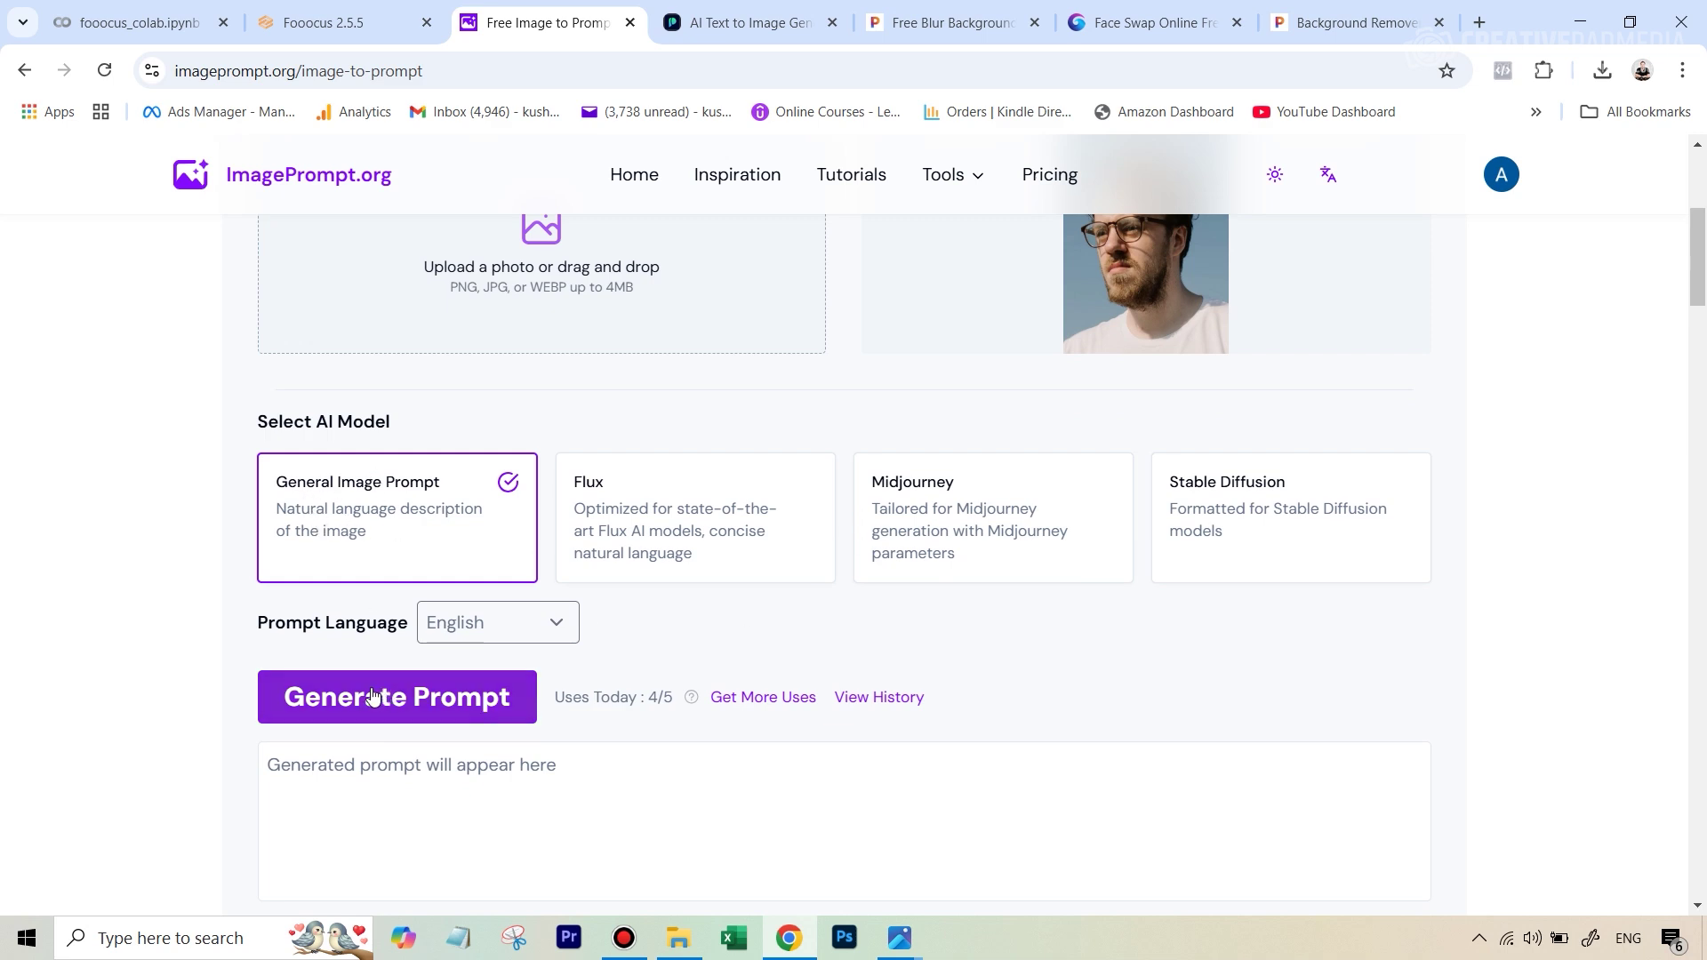
pyautogui.scroll(-2, 1022, 770)
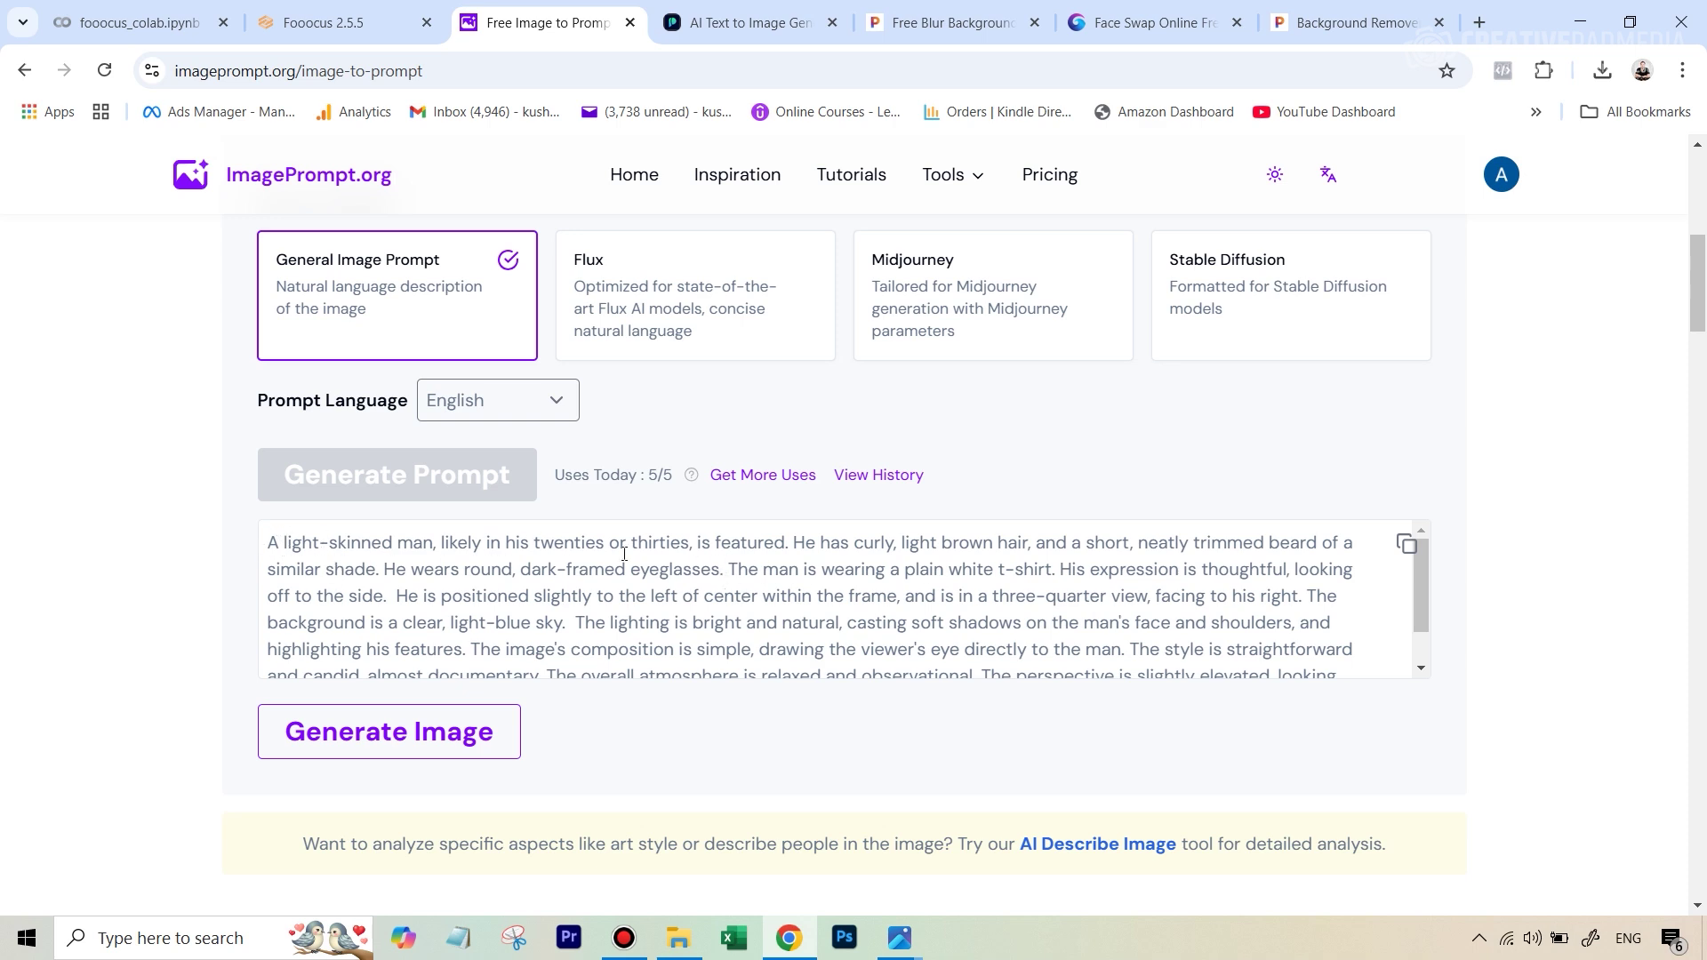
# - Copy the generated description from its start through "looking off to the side." and paste it into the Fooocus prompt
pyautogui.moveTo(272, 541); pyautogui.dragTo(543, 564)
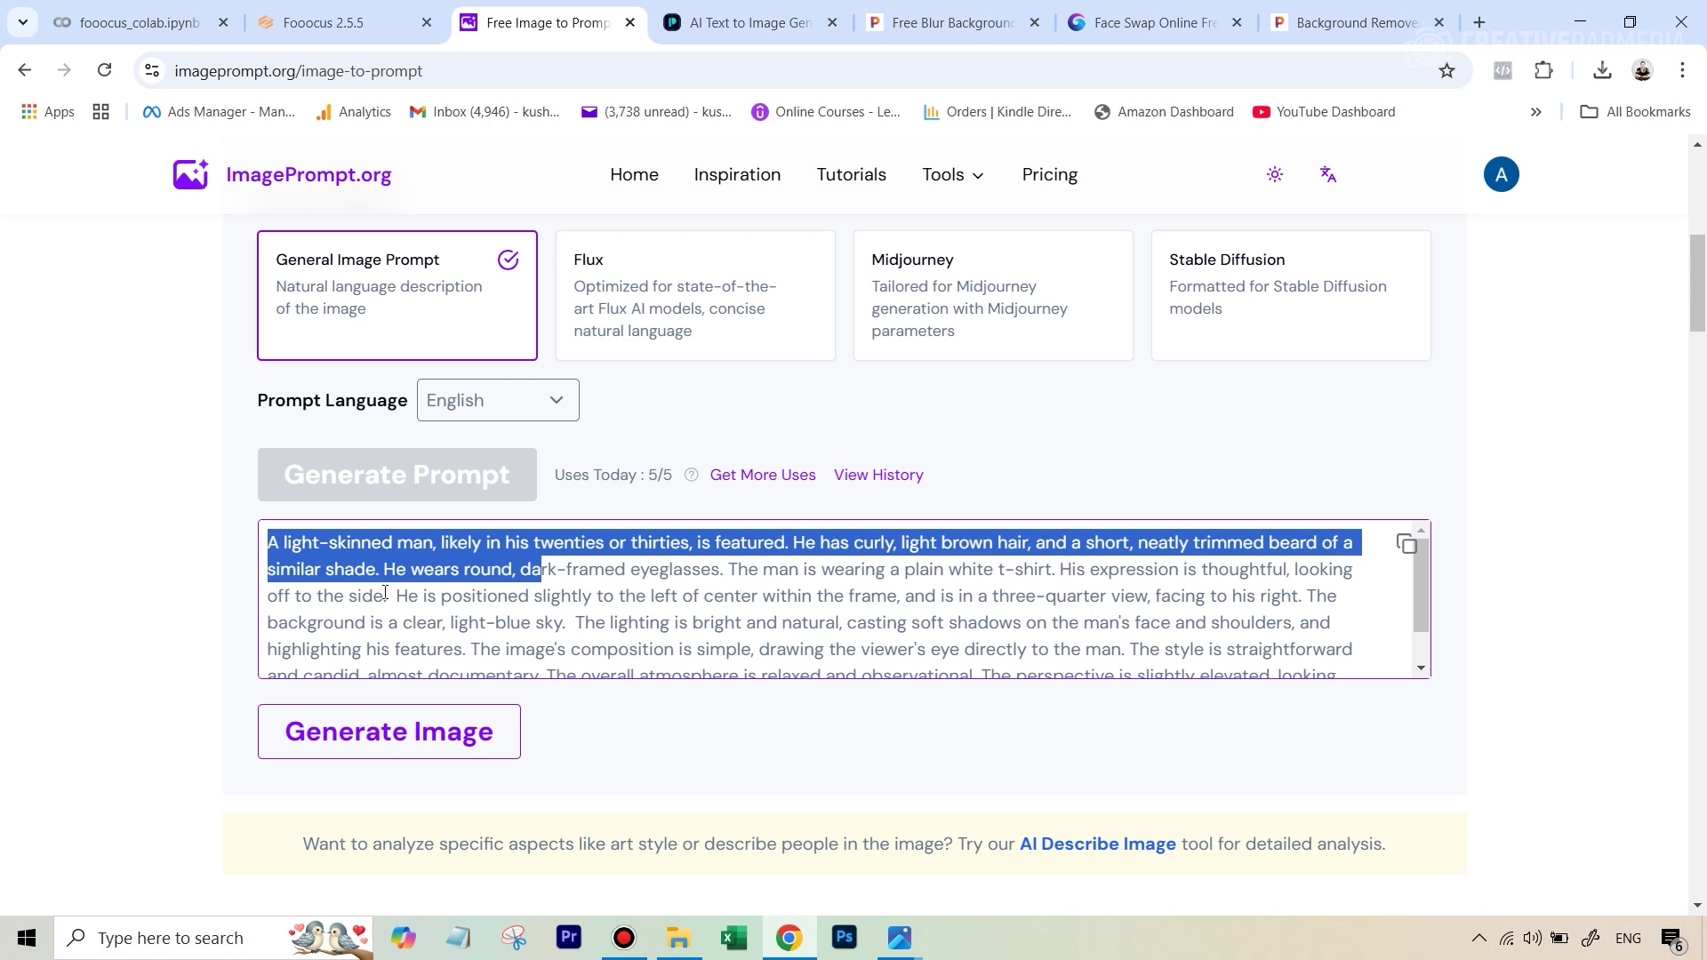
pyautogui.moveTo(387, 594); pyautogui.dragTo(268, 540)
pyautogui.rightClick(311, 558)
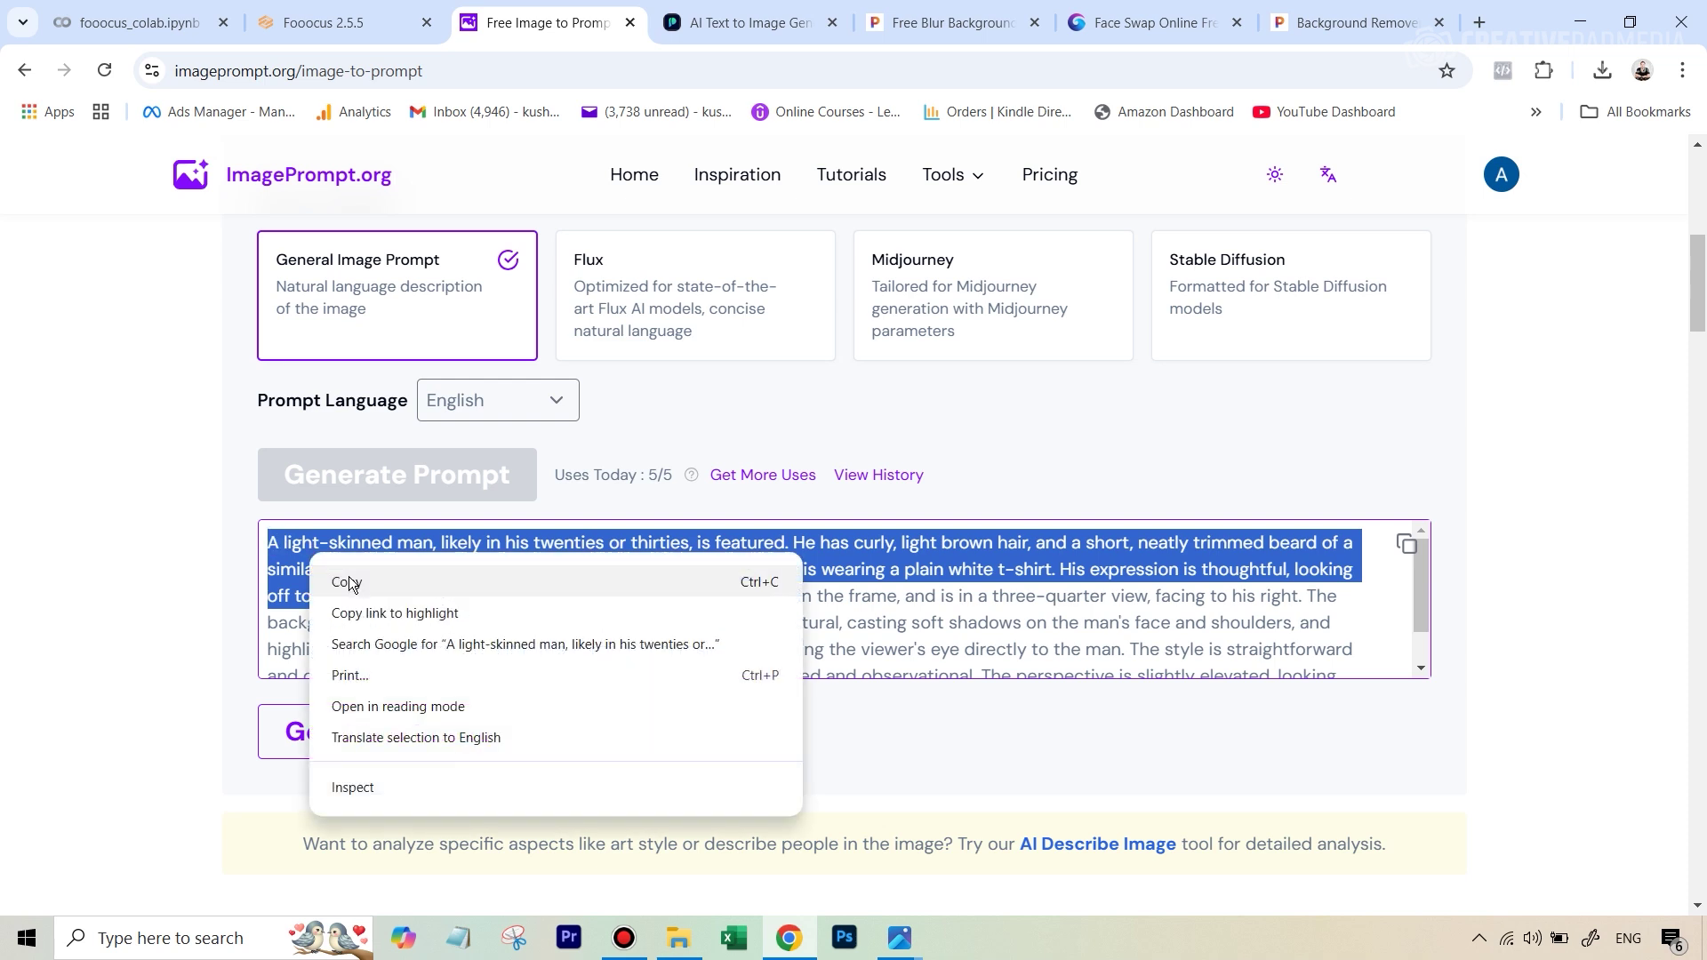
pyautogui.click(352, 580)
pyautogui.click(345, 24)
pyautogui.click(299, 586)
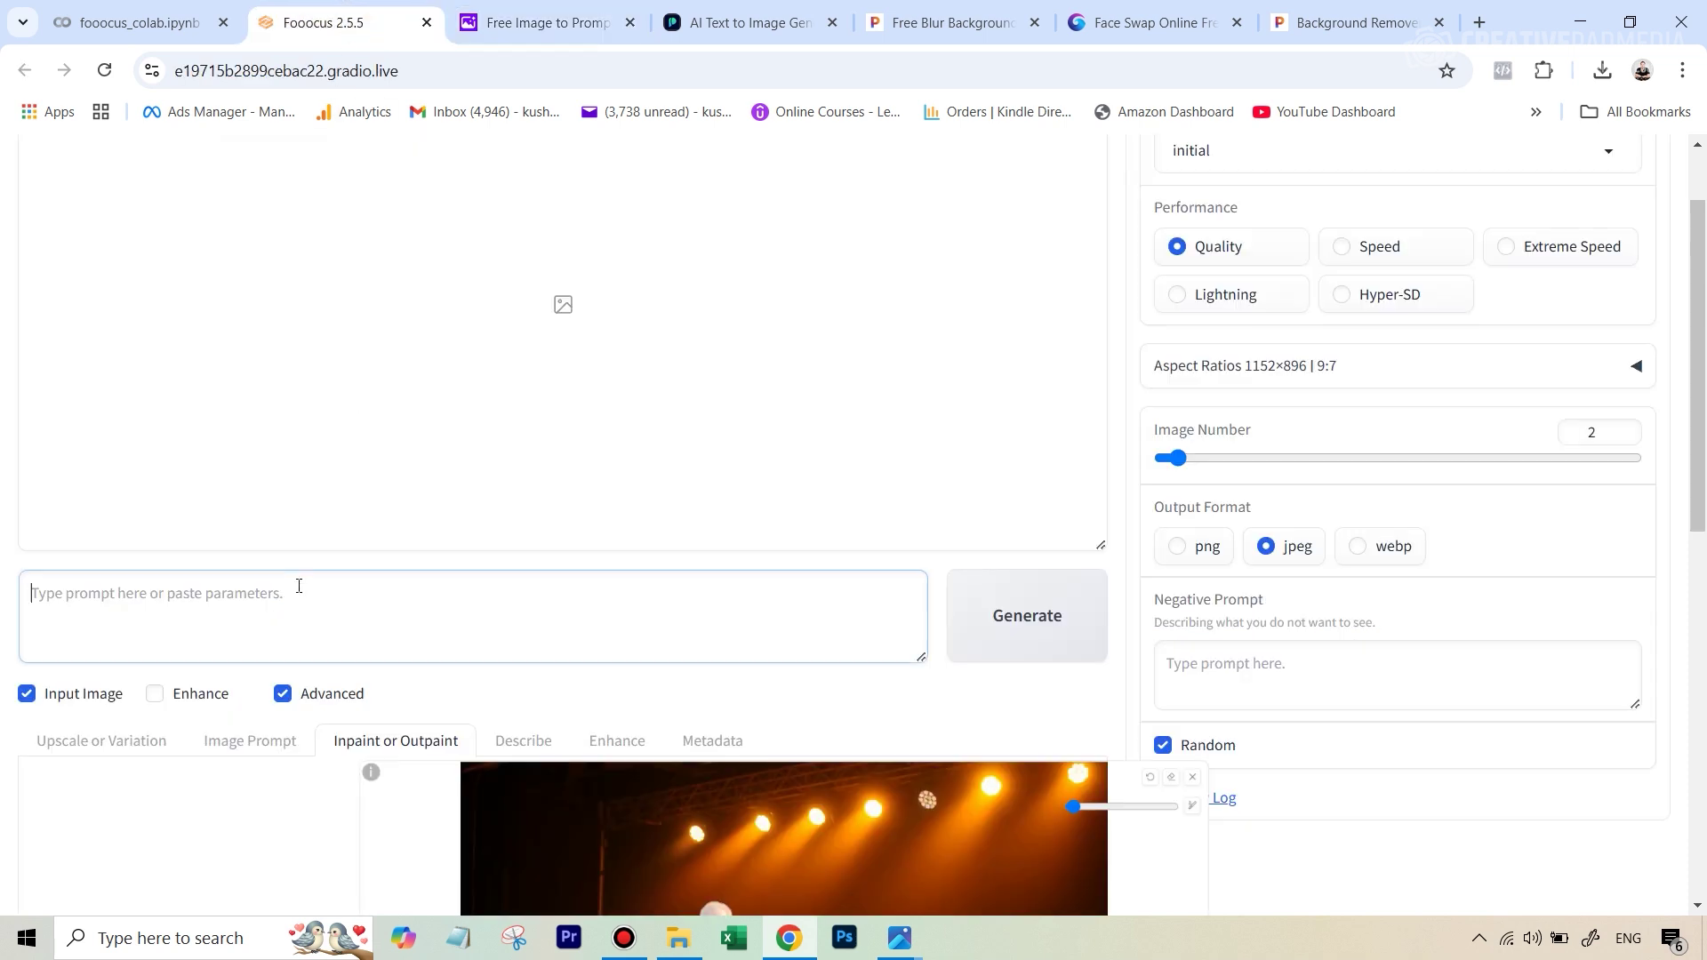
pyautogui.hotkey('ctrl', 'v')
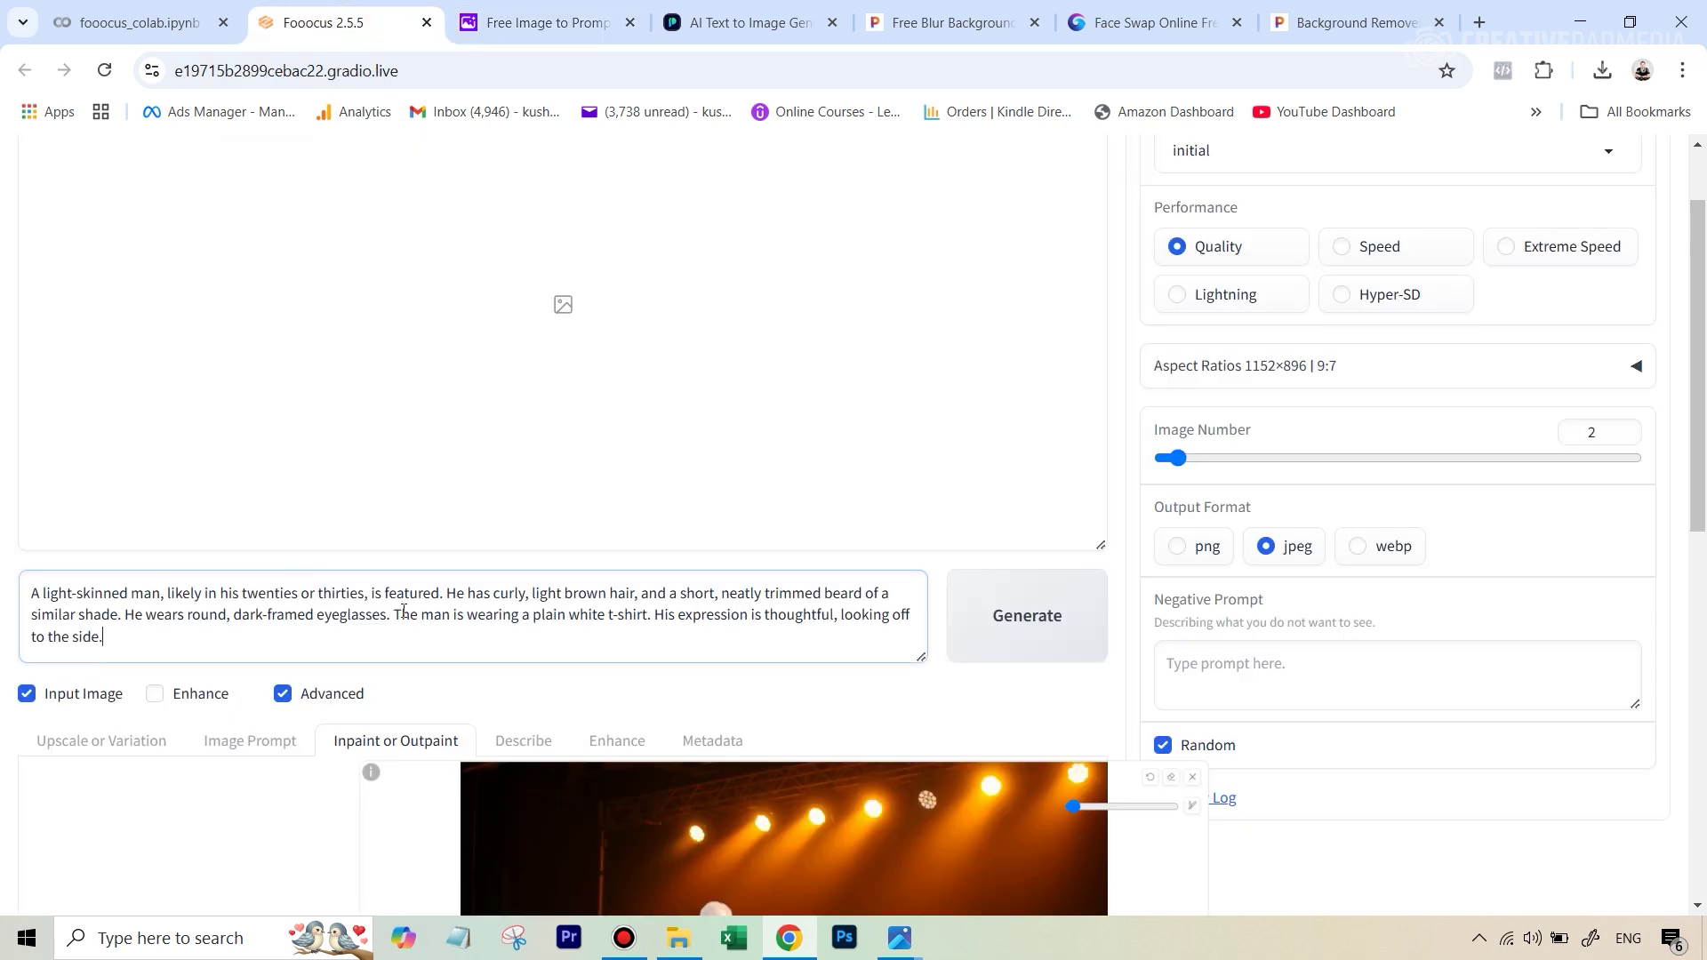
# - Delete the sentence about the plain white t-shirt and its leftover period from the prompt
pyautogui.moveTo(391, 614); pyautogui.dragTo(649, 617)
pyautogui.press('BackSpace')
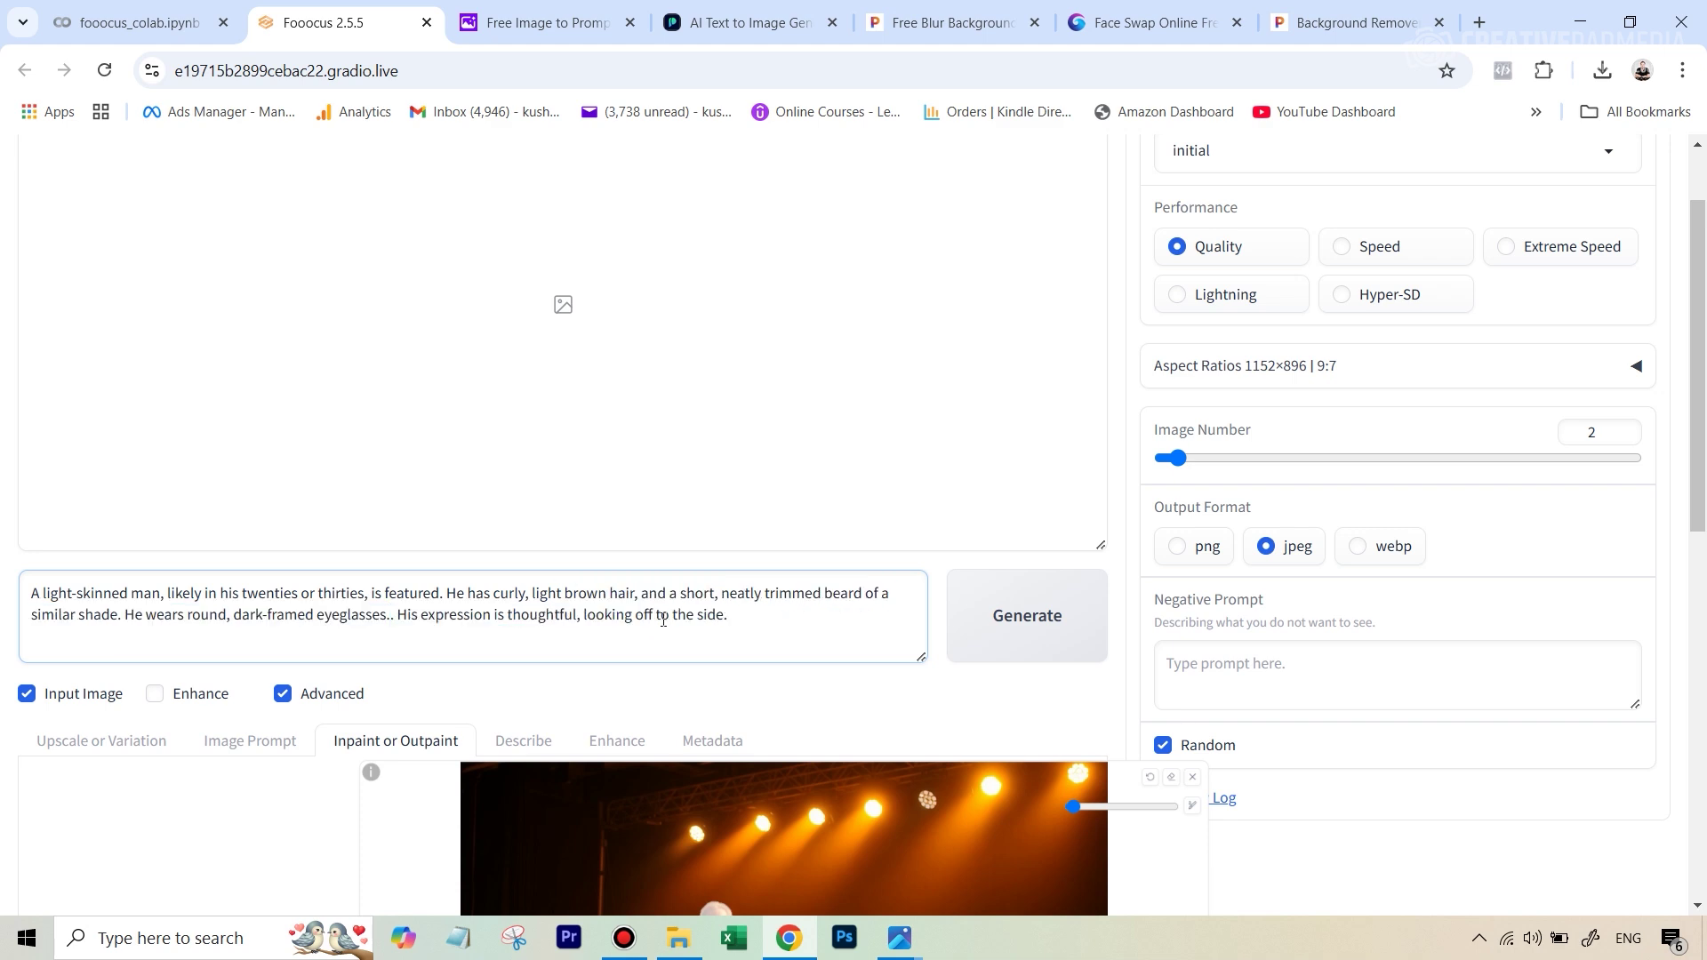
pyautogui.press('BackSpace')
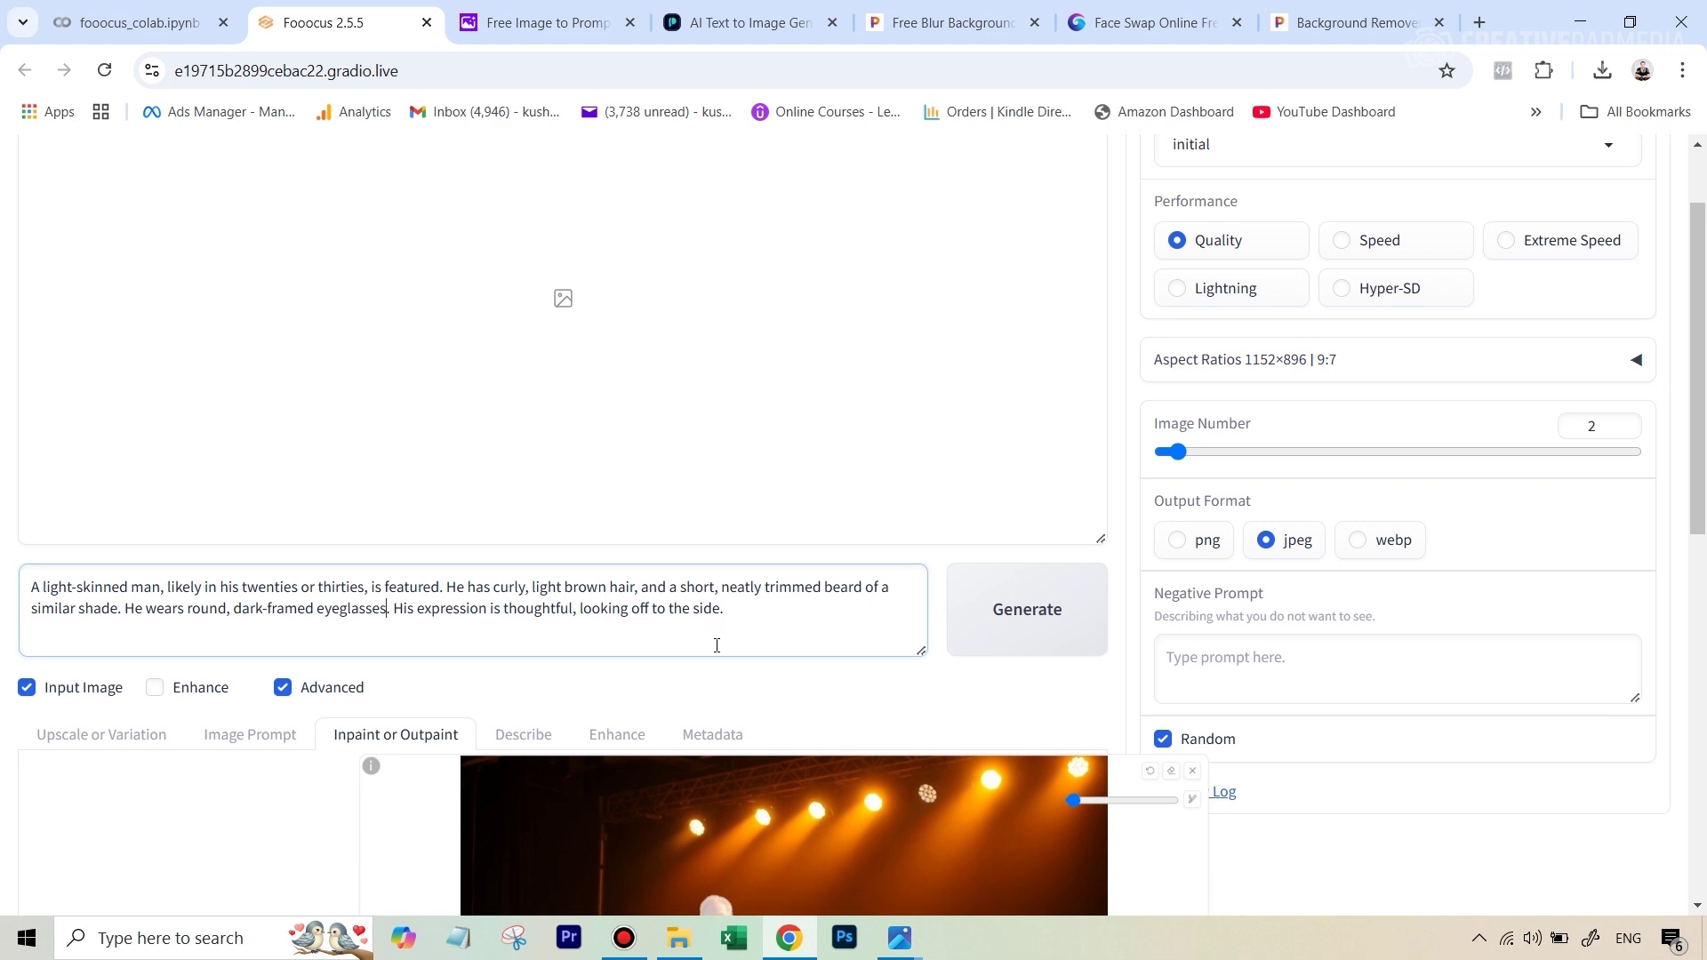
# - Check the FaceSwap image prompt and the generation settings, and generate the two inpainted images
pyautogui.scroll(-2, 703, 640)
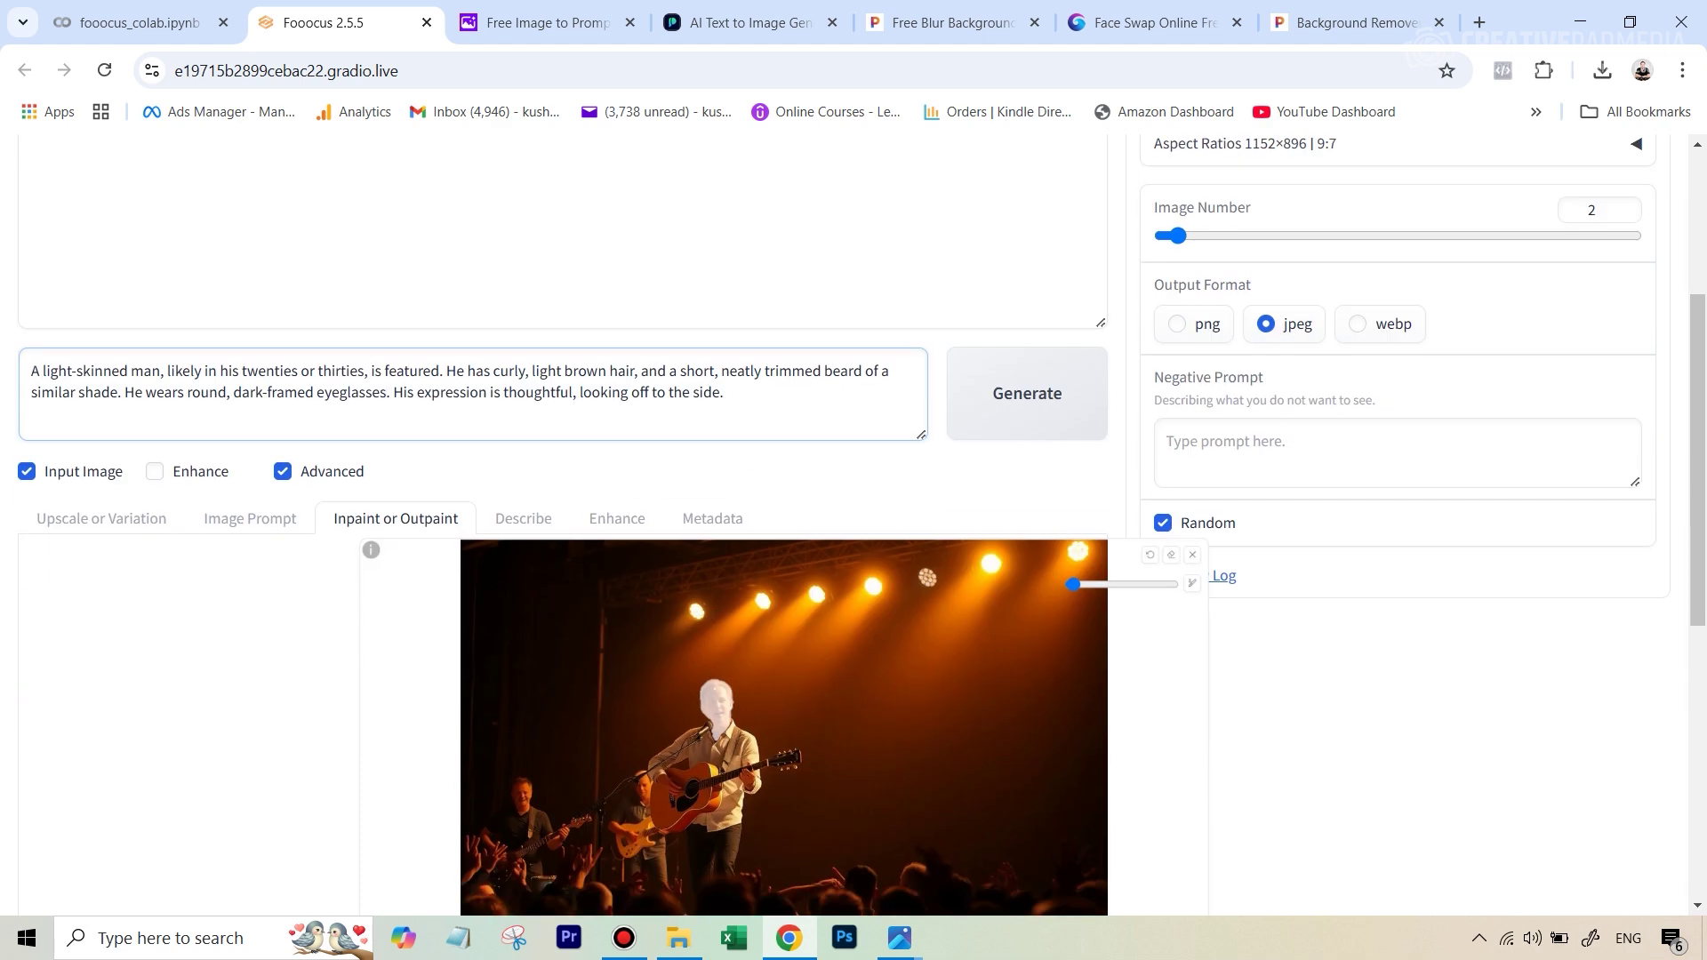
pyautogui.click(242, 521)
pyautogui.scroll(-2, 418, 649)
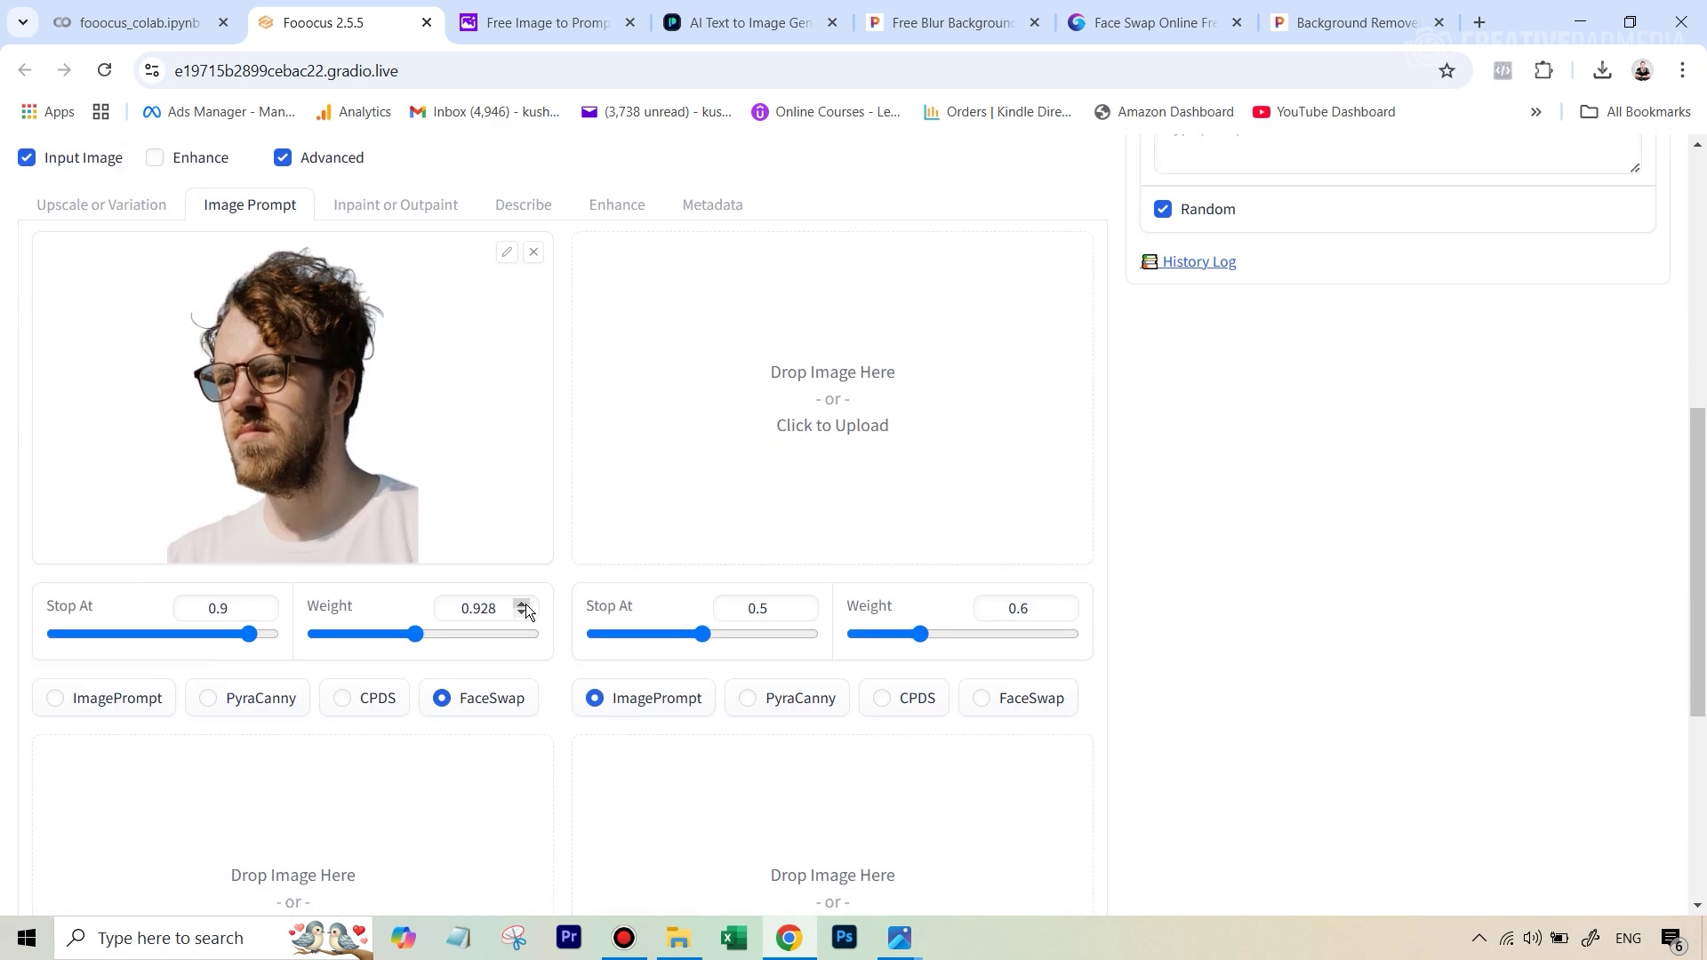
pyautogui.scroll(2, 526, 605)
pyautogui.scroll(3, 1412, 169)
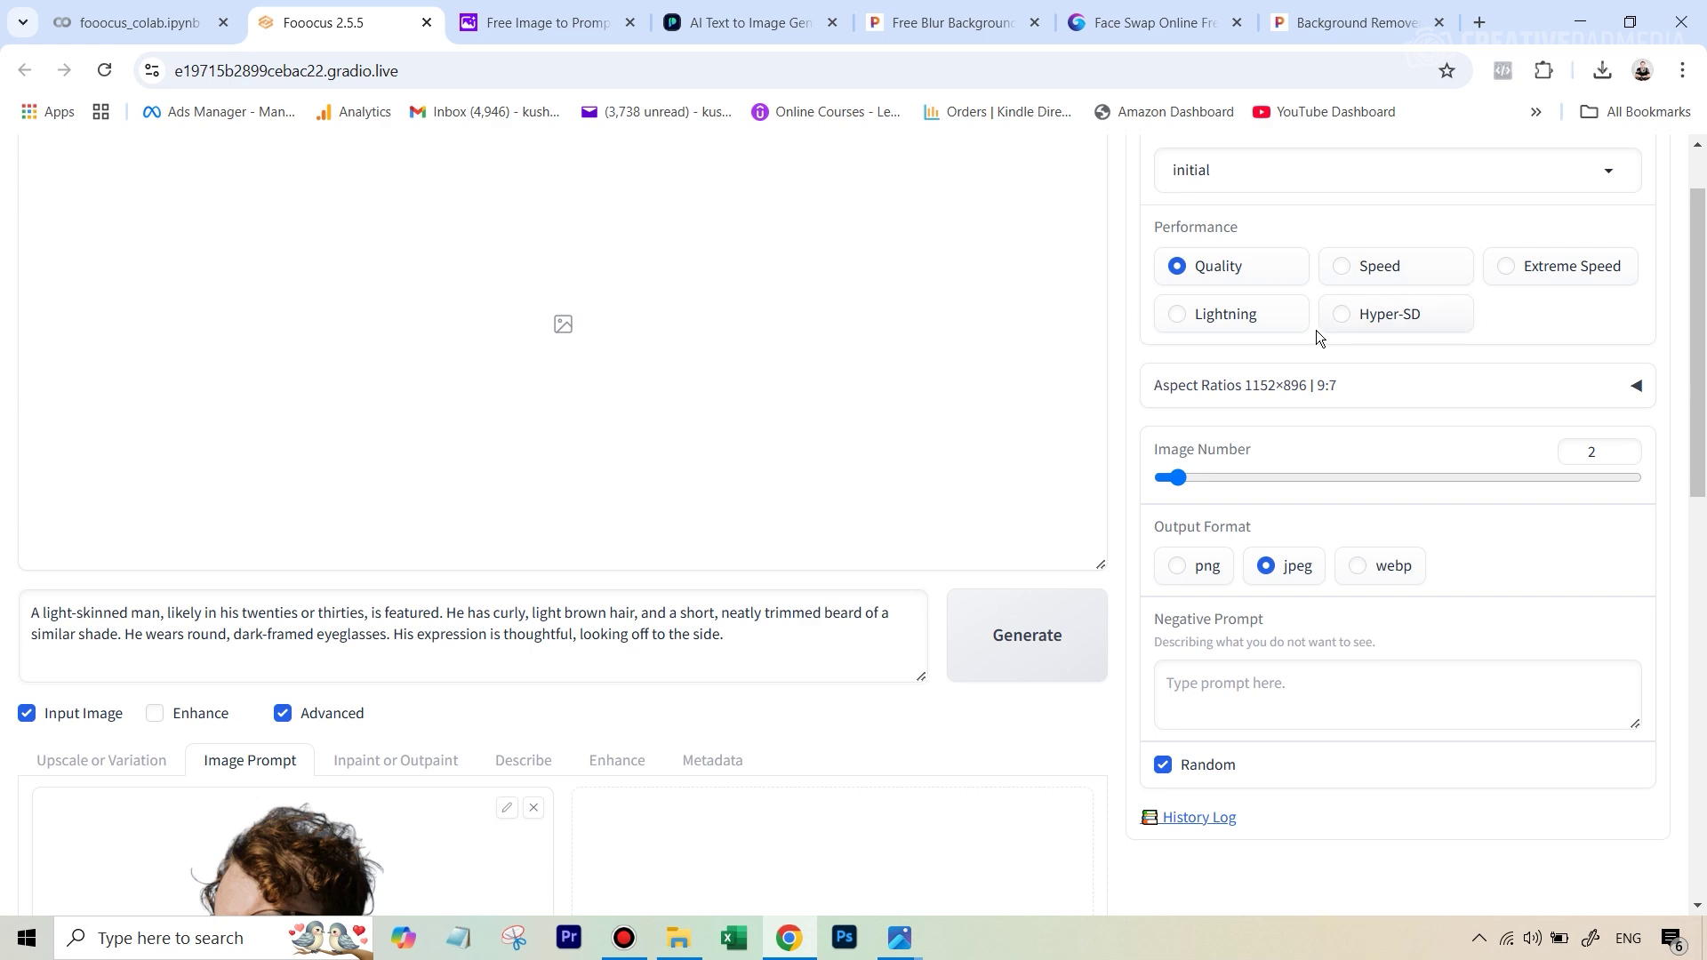
pyautogui.scroll(1, 755, 365)
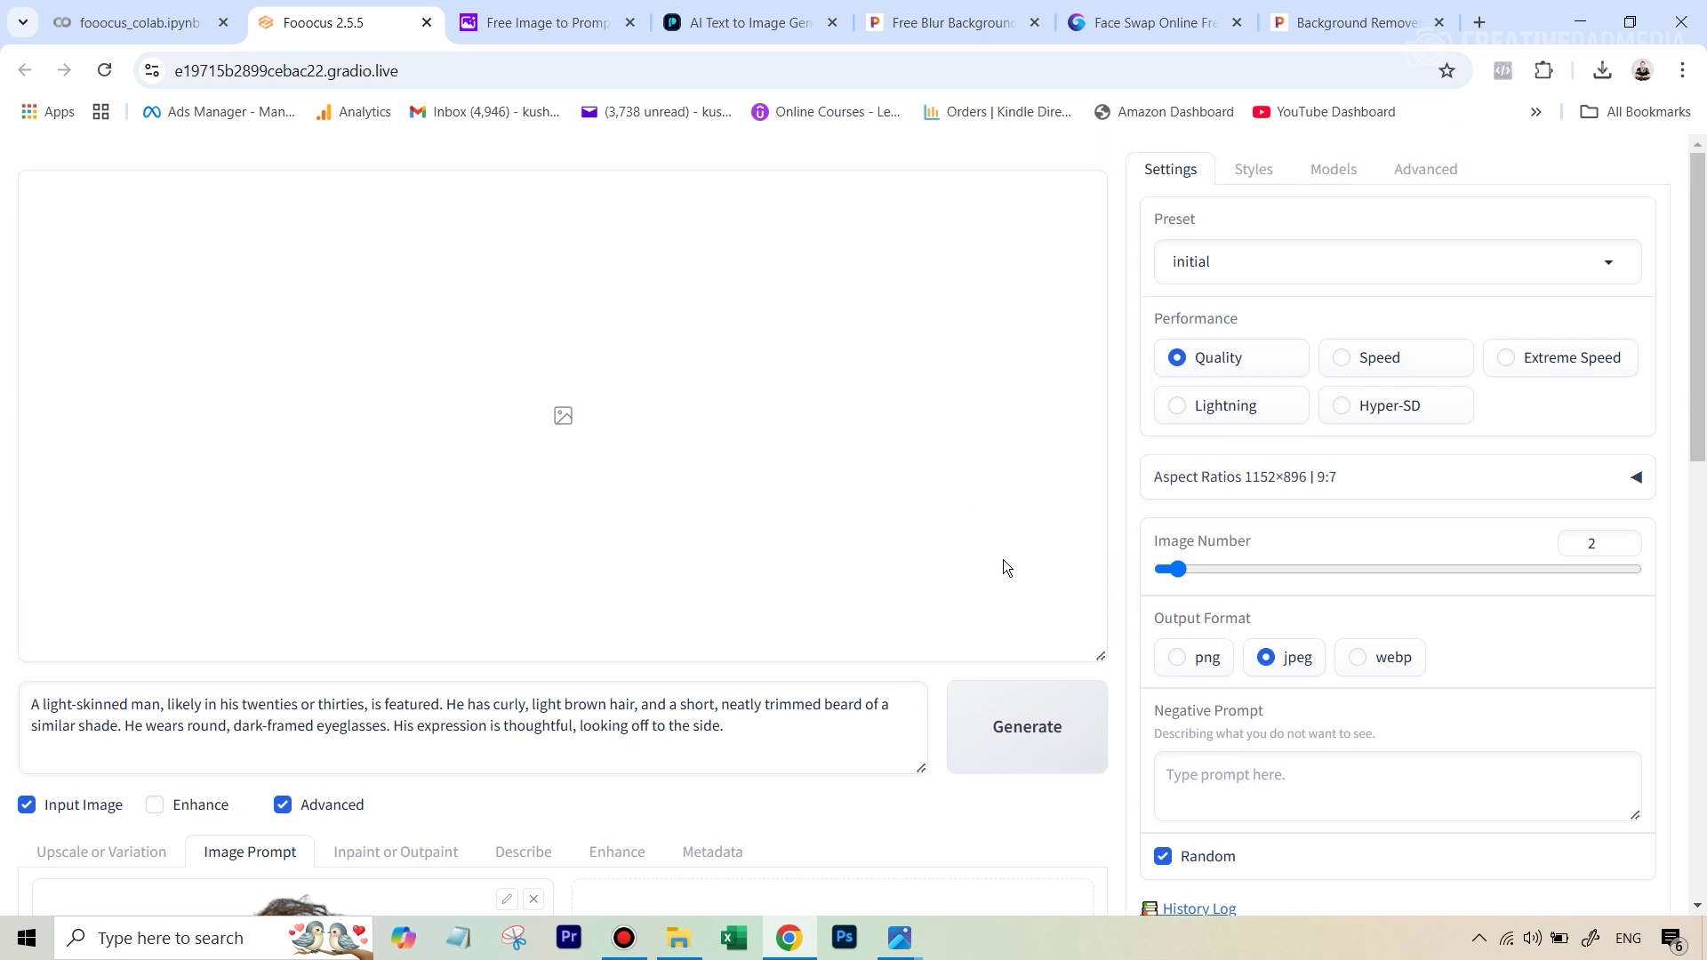
pyautogui.click(1076, 736)
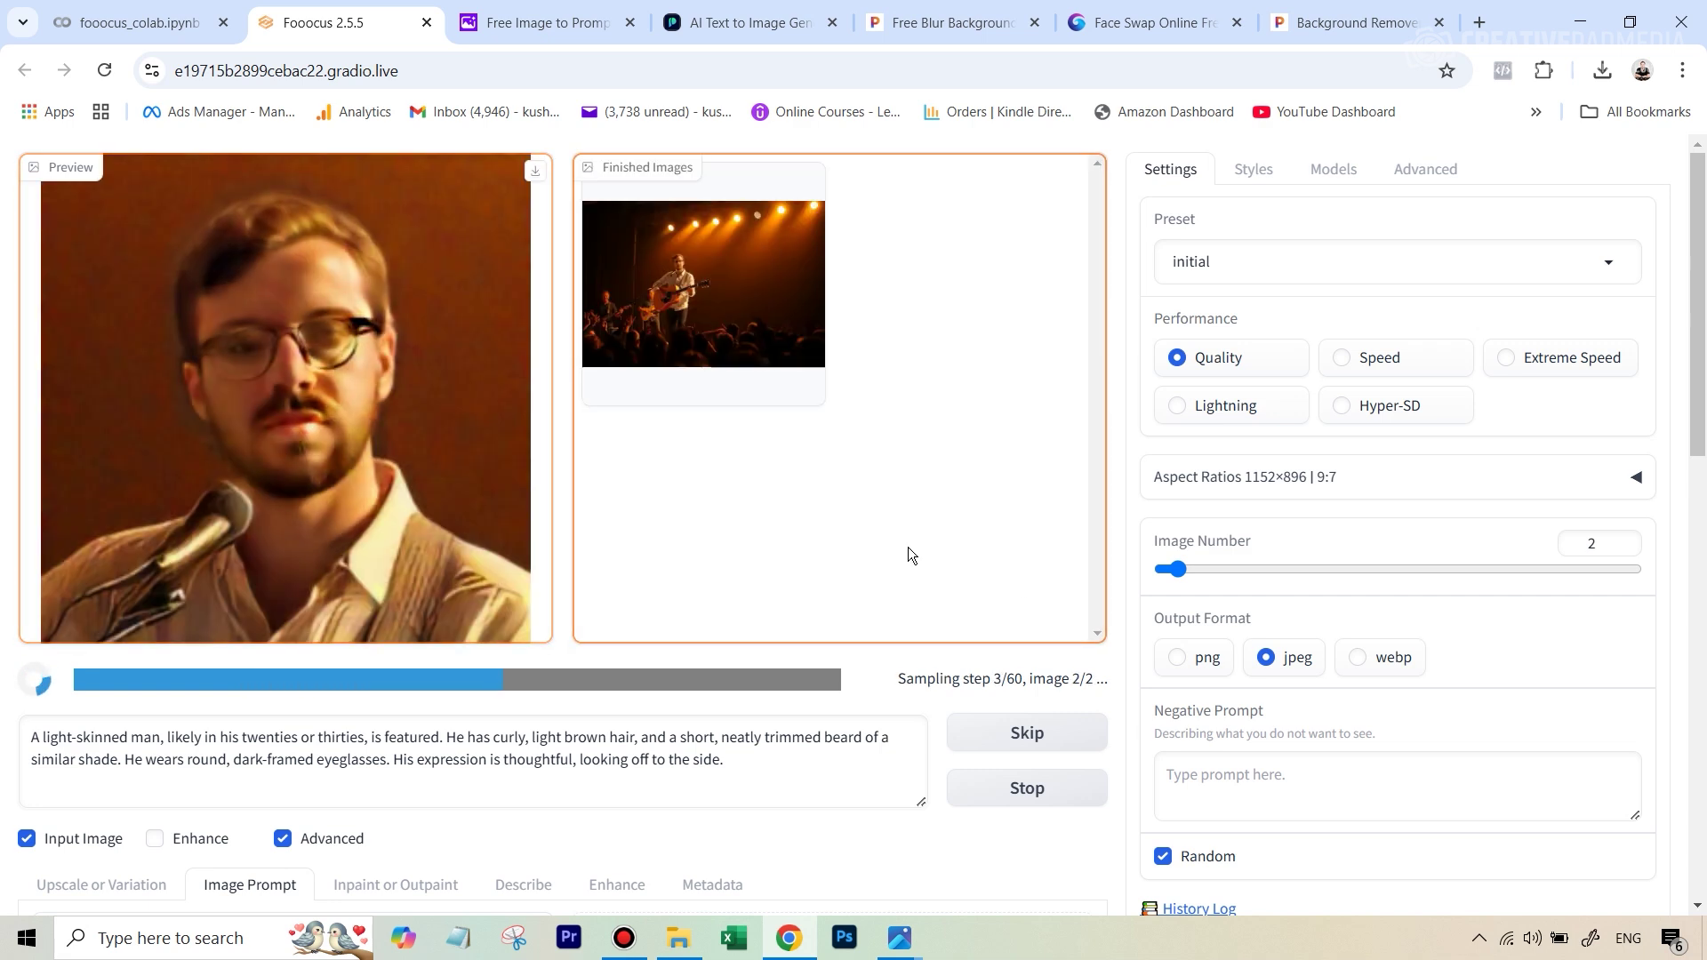
# - Download the first finished concert image, open it in the photo viewer and zoom in on the singer's face
pyautogui.click(725, 287)
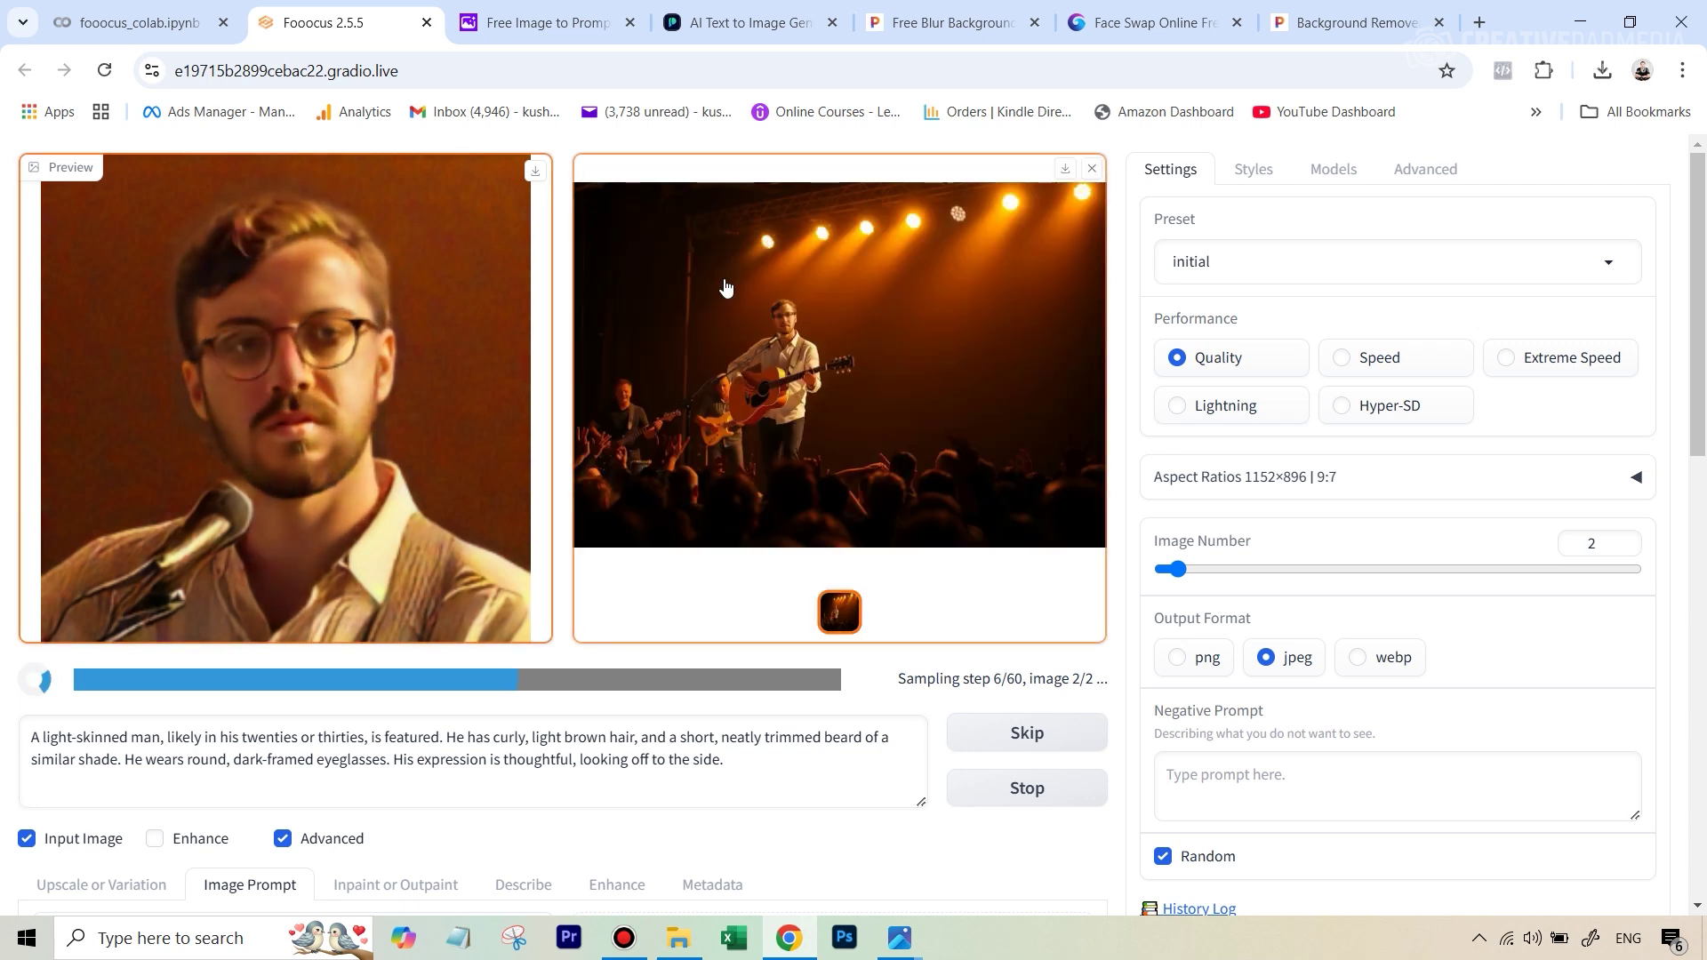
pyautogui.click(1064, 171)
pyautogui.click(1585, 160)
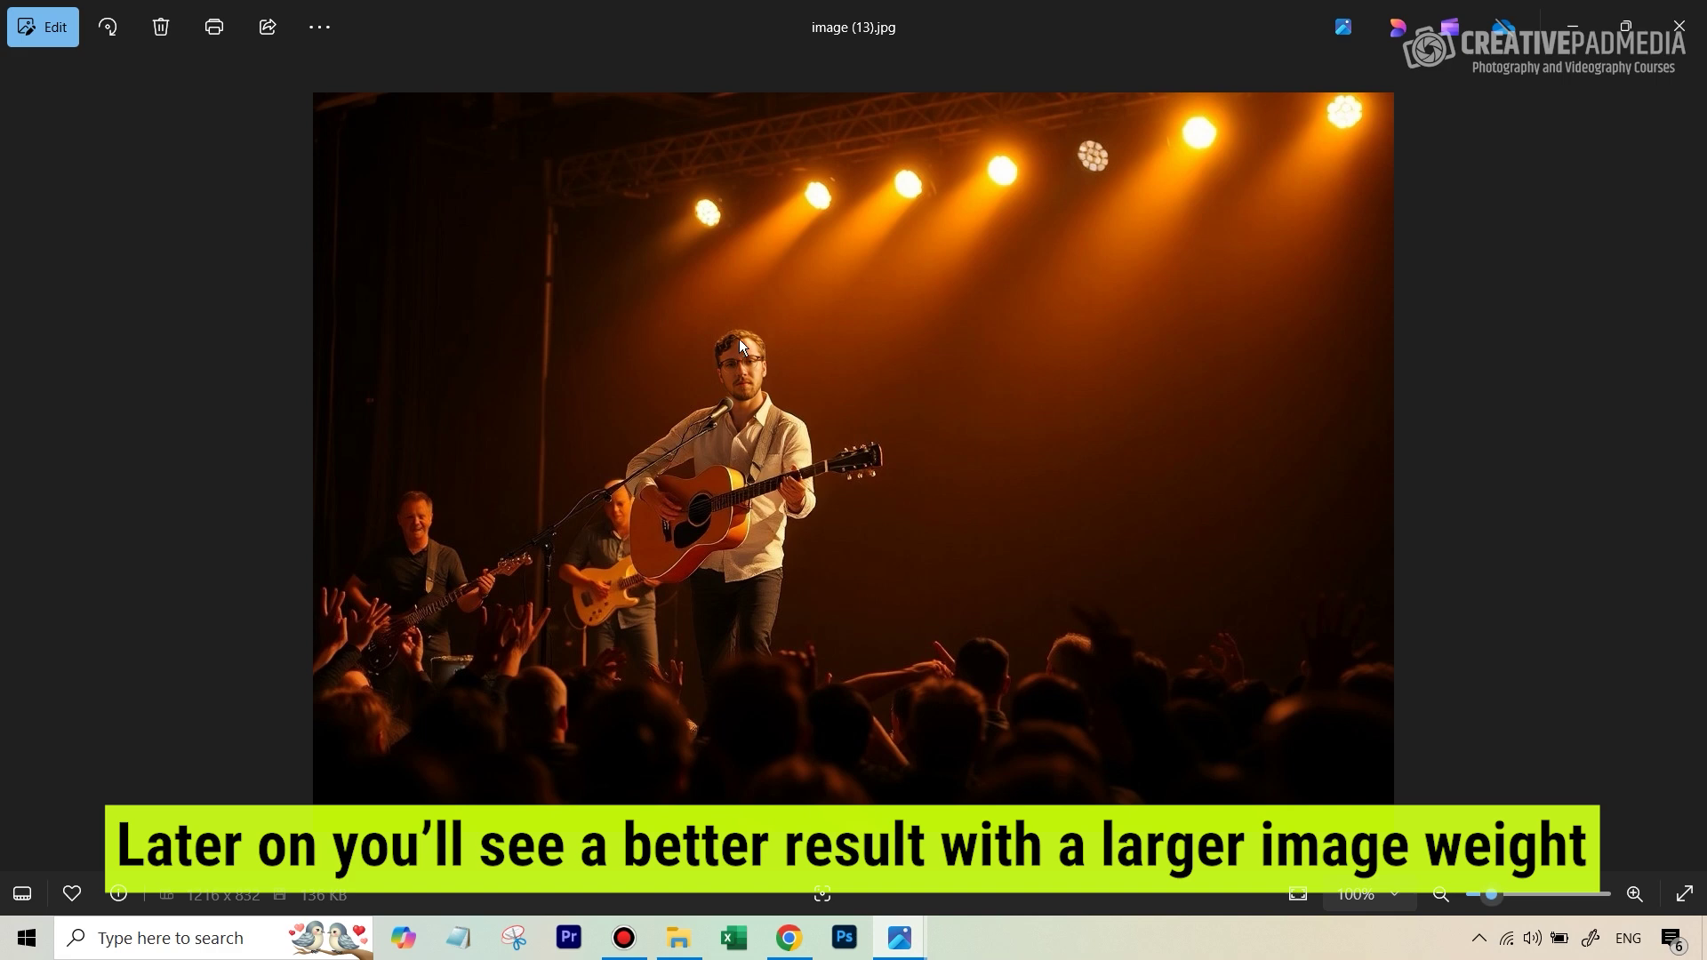
pyautogui.scroll(5, 745, 348)
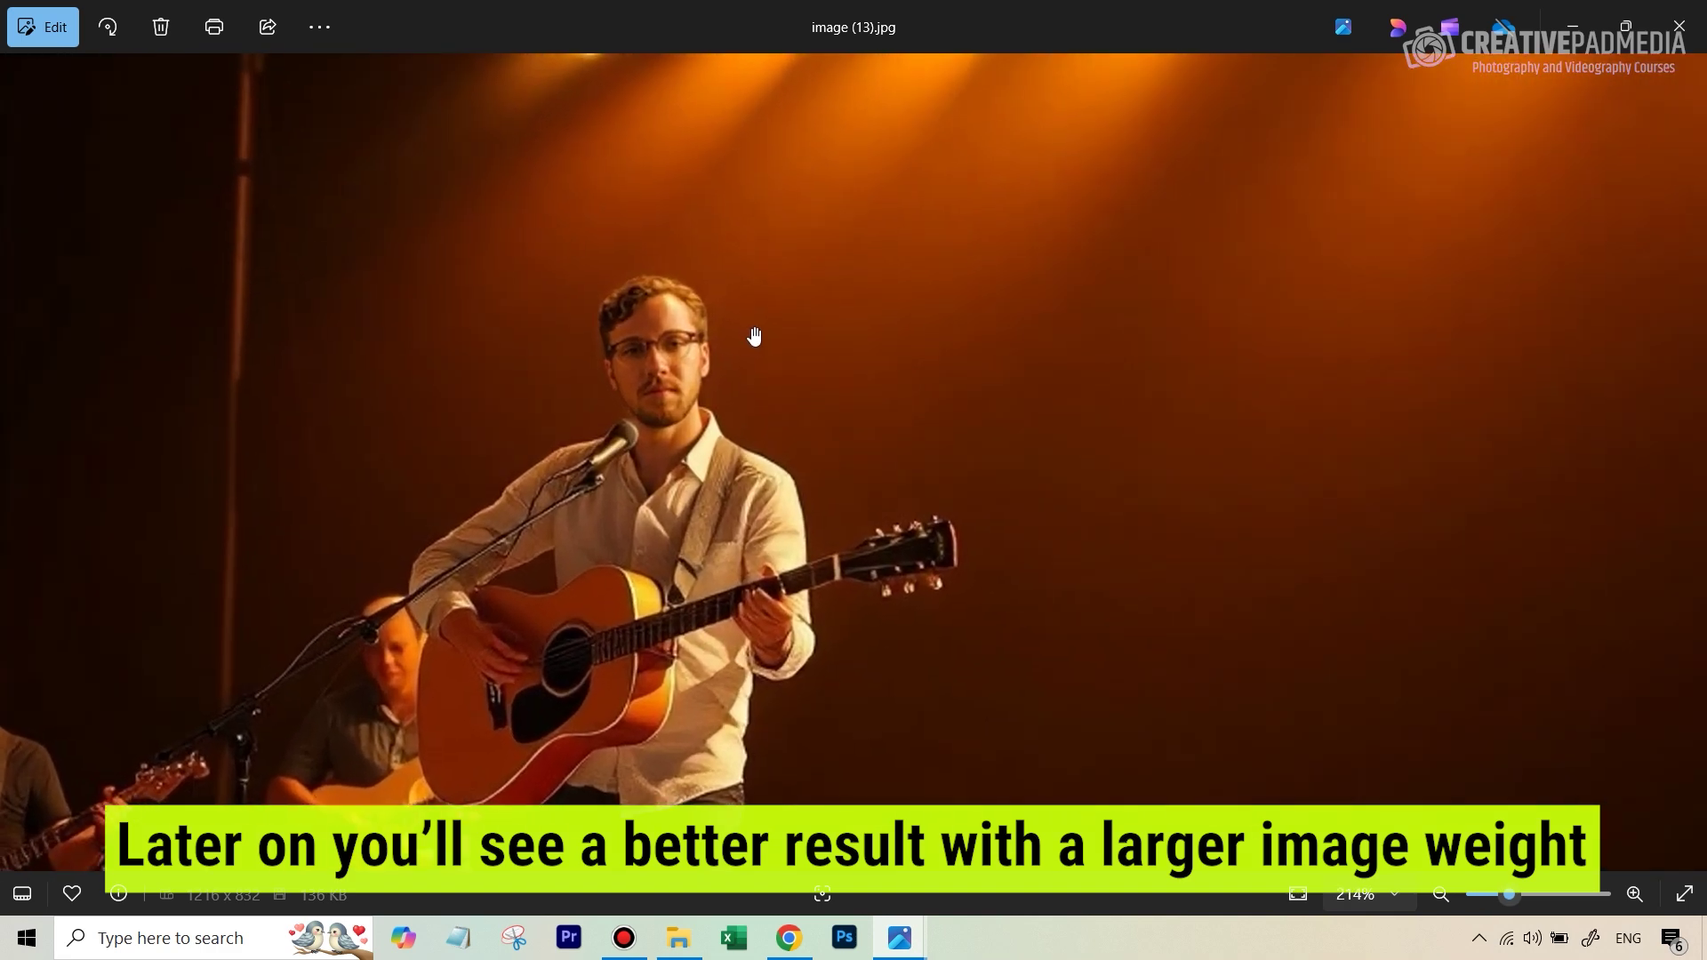
# - Zoom out from the singer's face to judge the new face within the whole first concert image
pyautogui.scroll(-2, 754, 340)
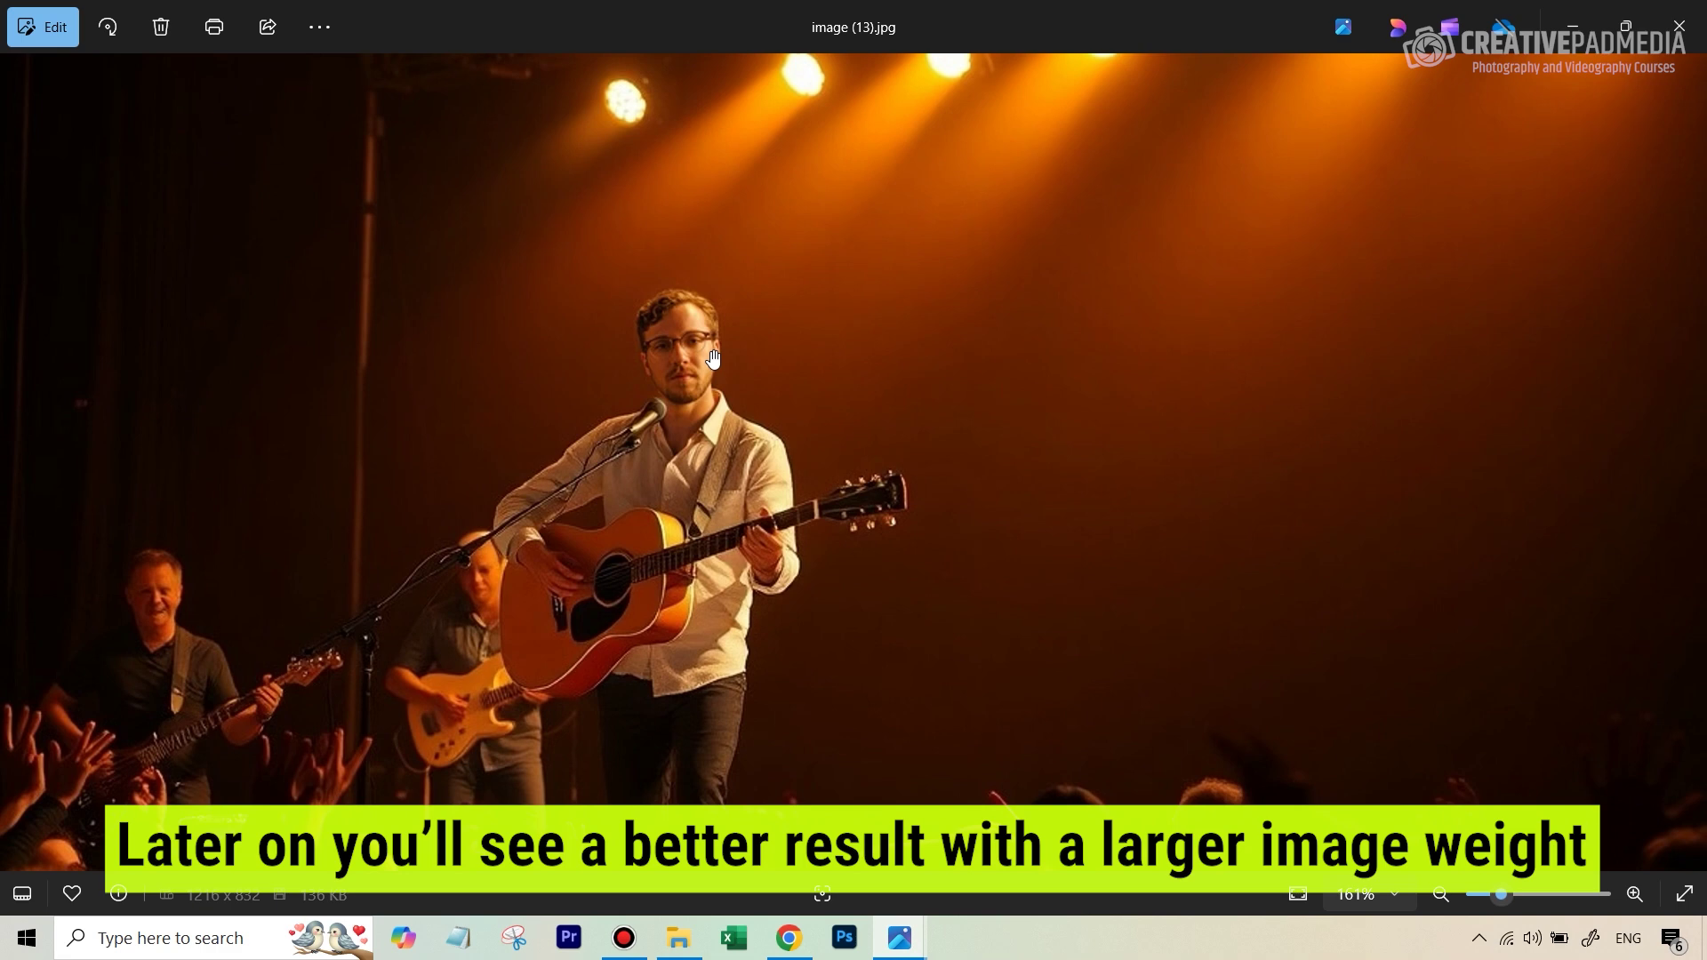
pyautogui.scroll(-3, 711, 360)
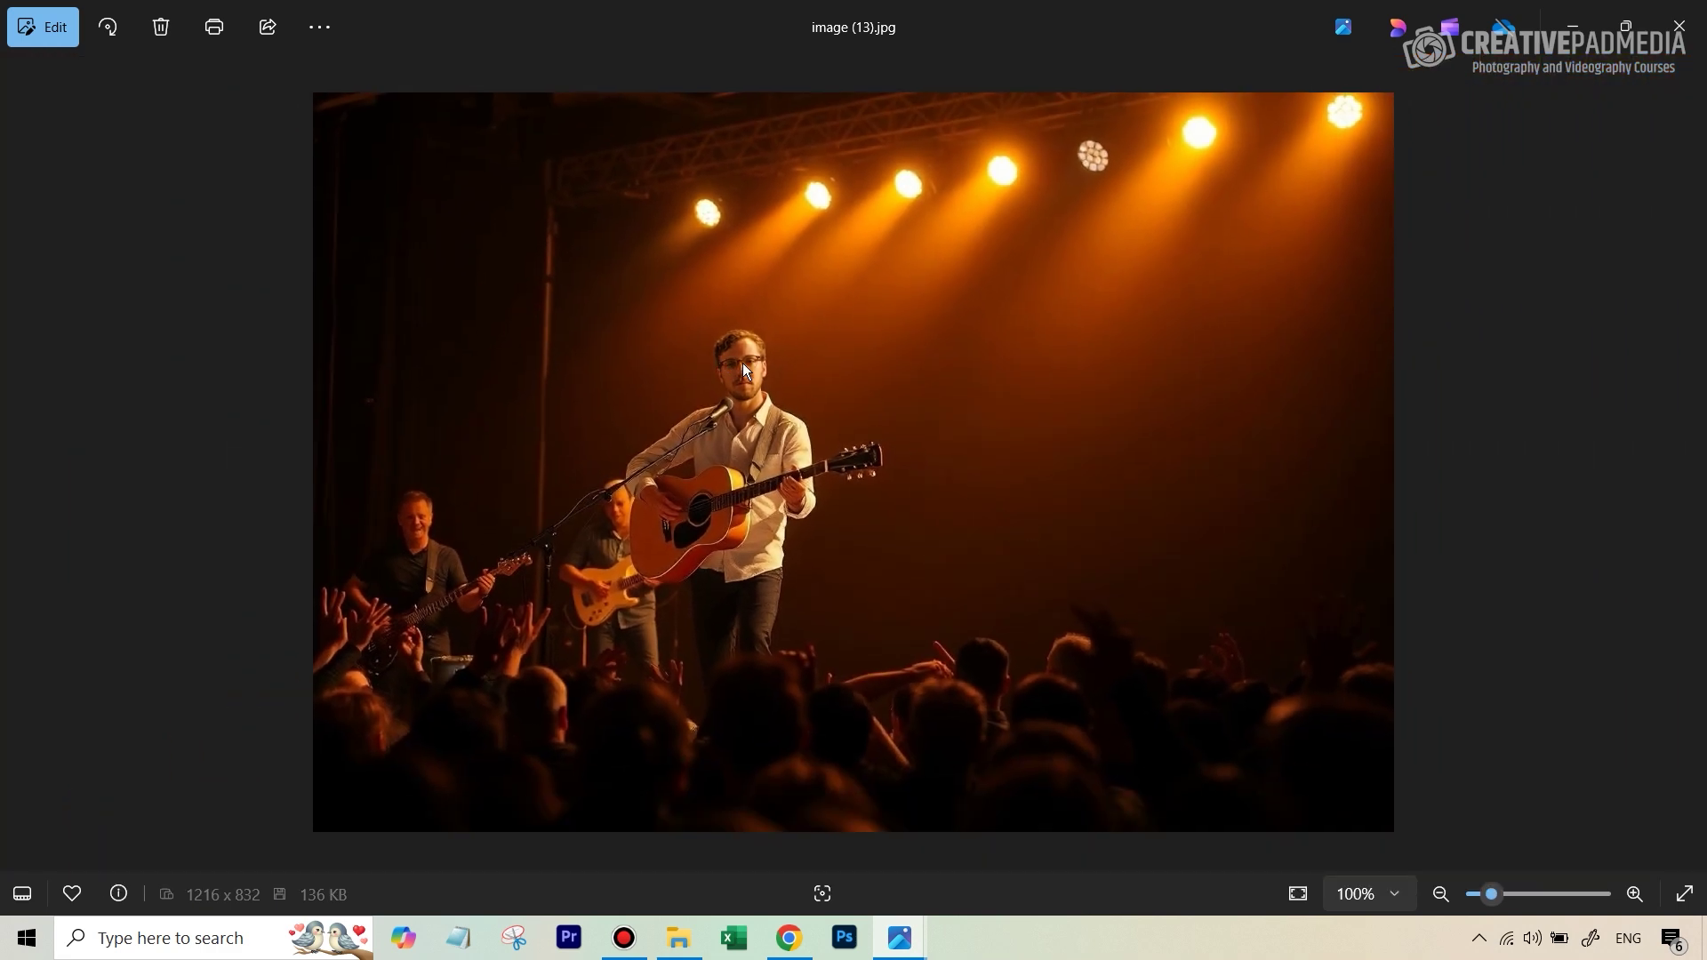
pyautogui.scroll(1, 743, 363)
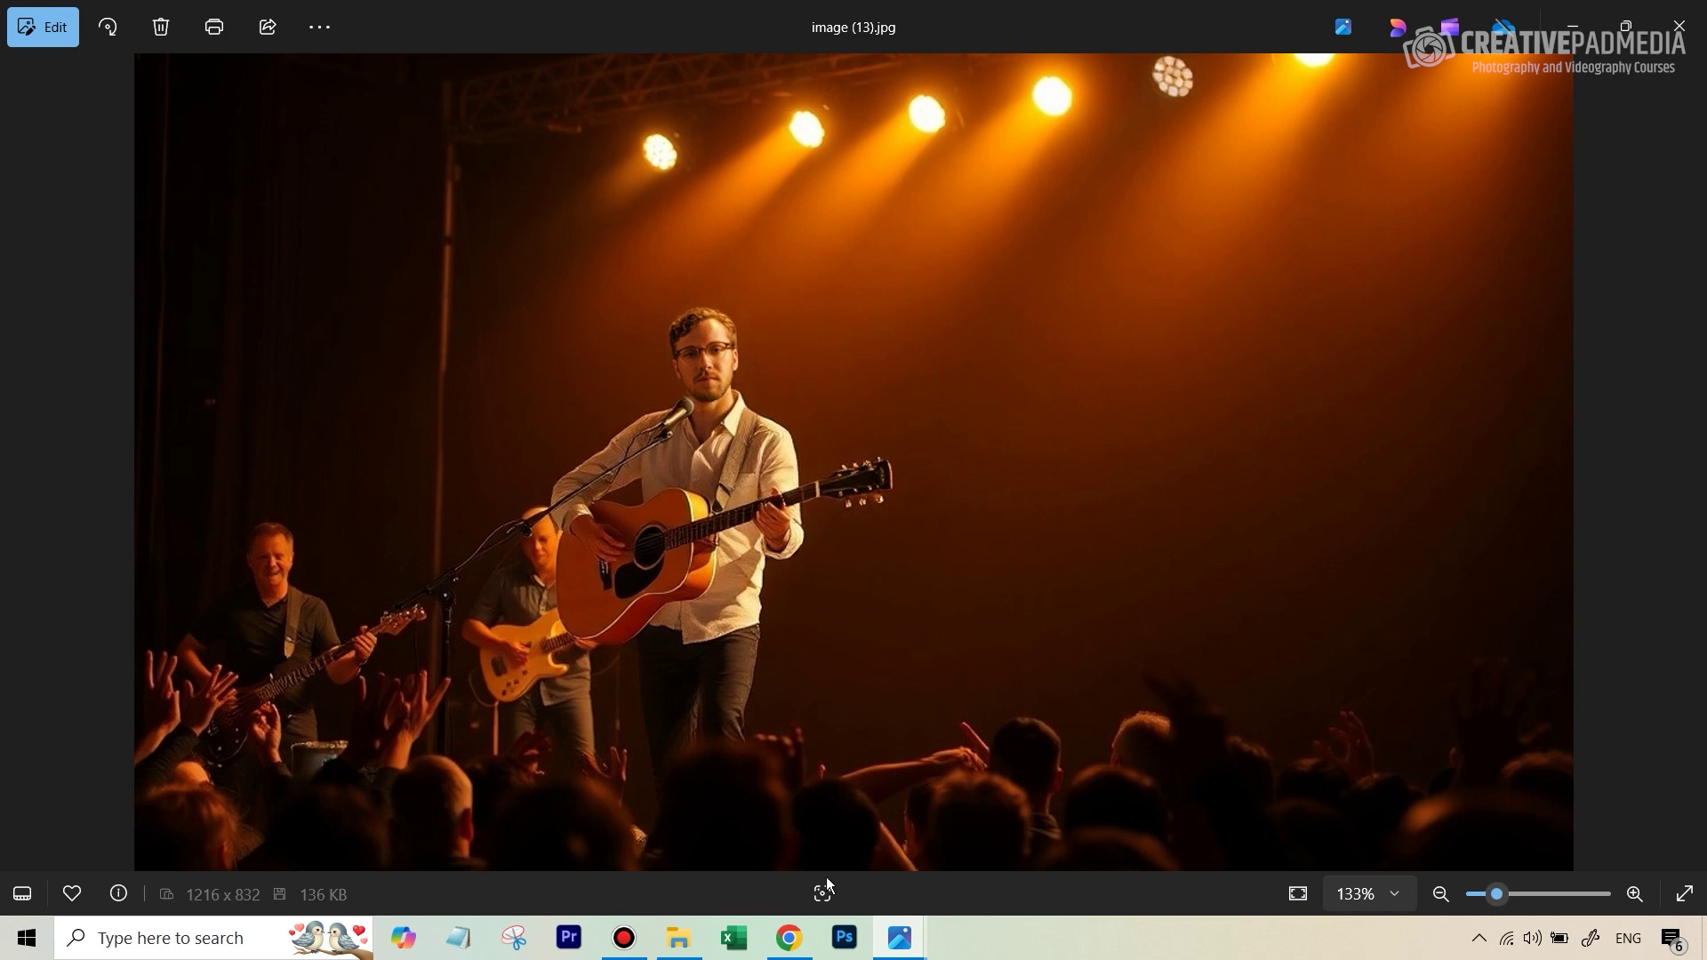
# - Return to Fooocus, enlarge the second finished concert image, download it and open it in the photo viewer
pyautogui.click(789, 938)
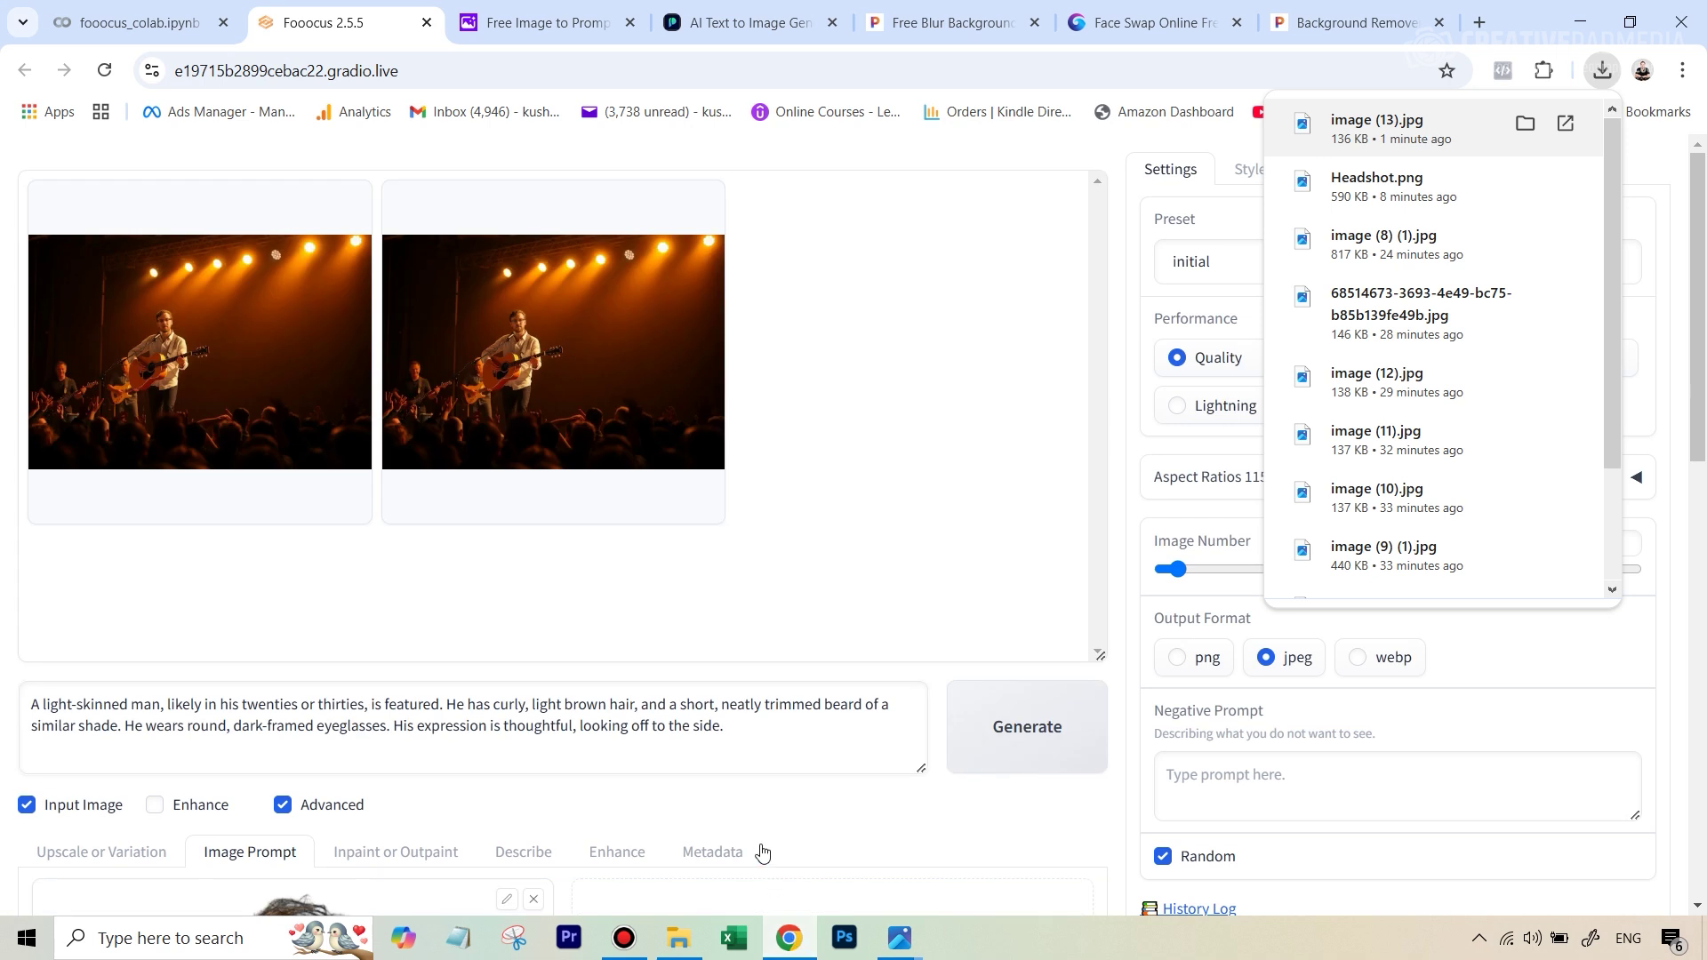
pyautogui.click(560, 354)
pyautogui.click(646, 379)
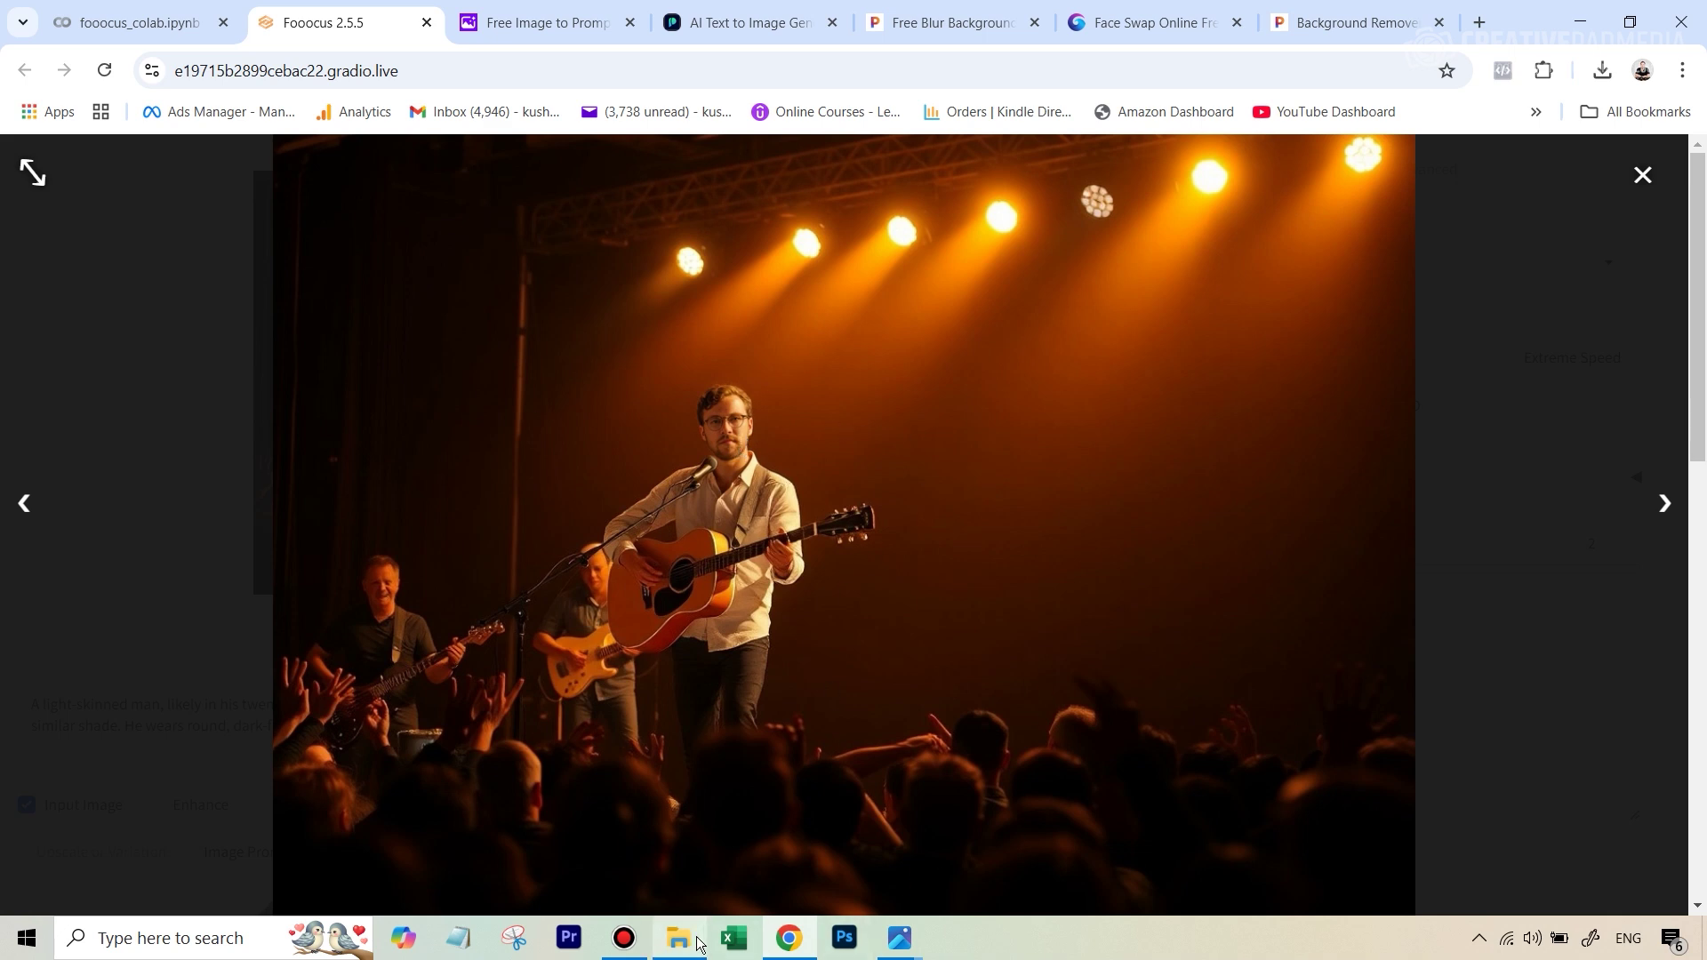
pyautogui.click(869, 240)
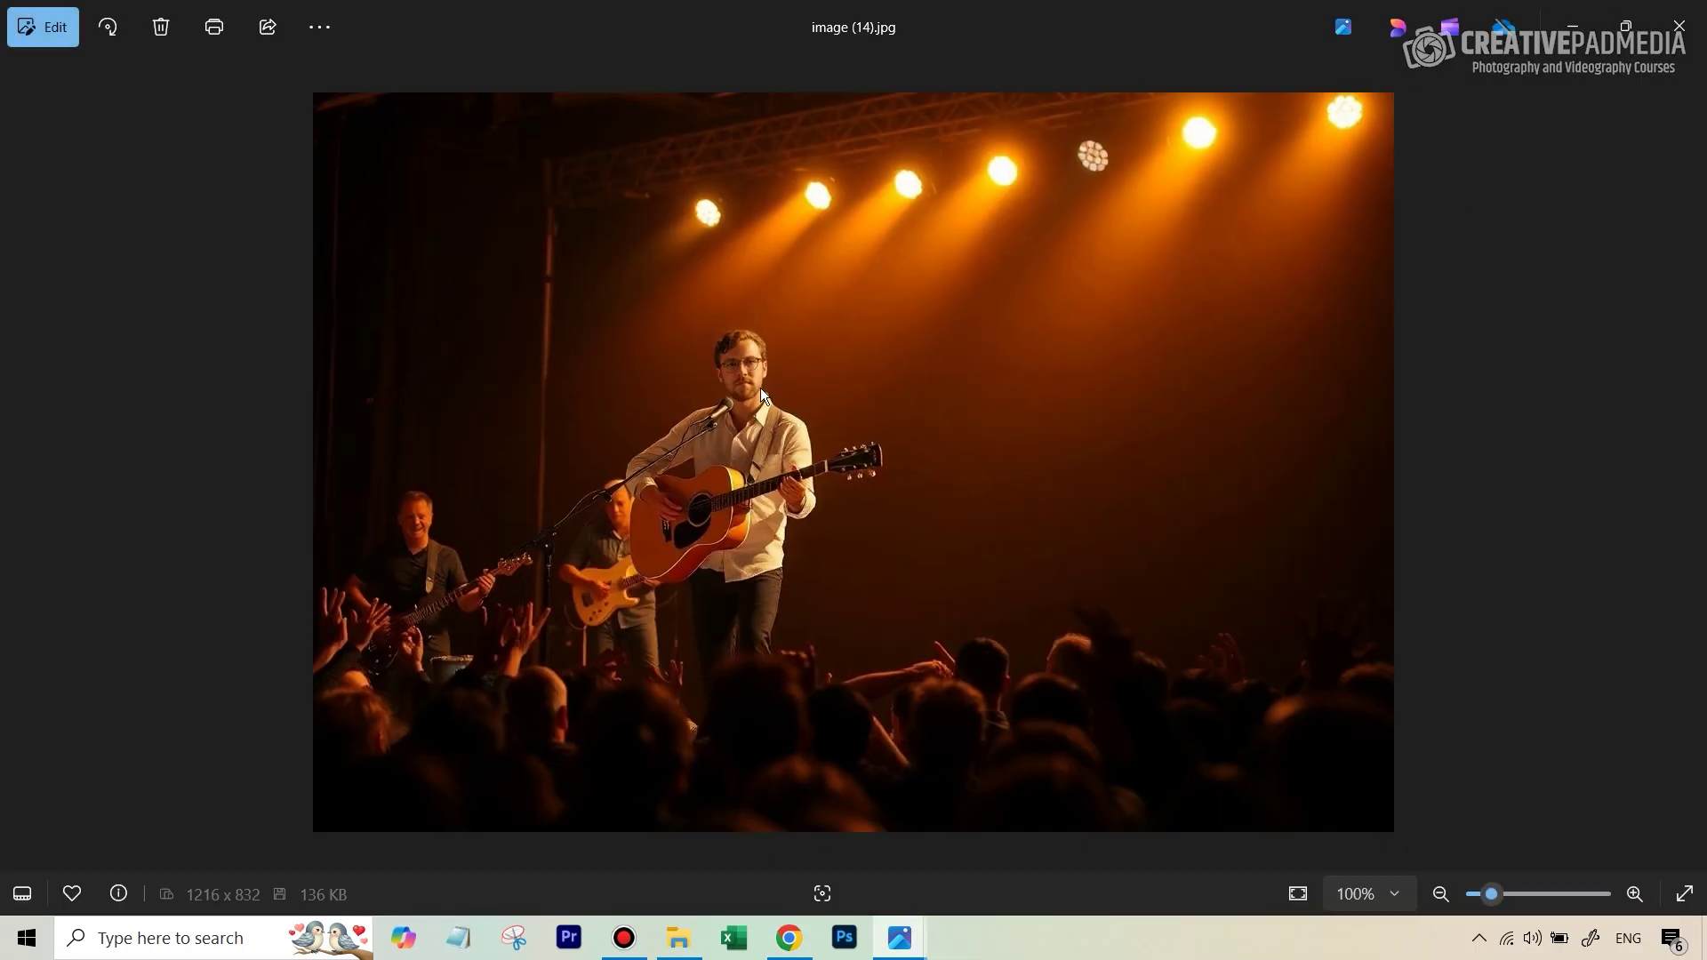
# - Examine the singer's face and hands and the background band members up close in the second concert image
pyautogui.scroll(5, 760, 387)
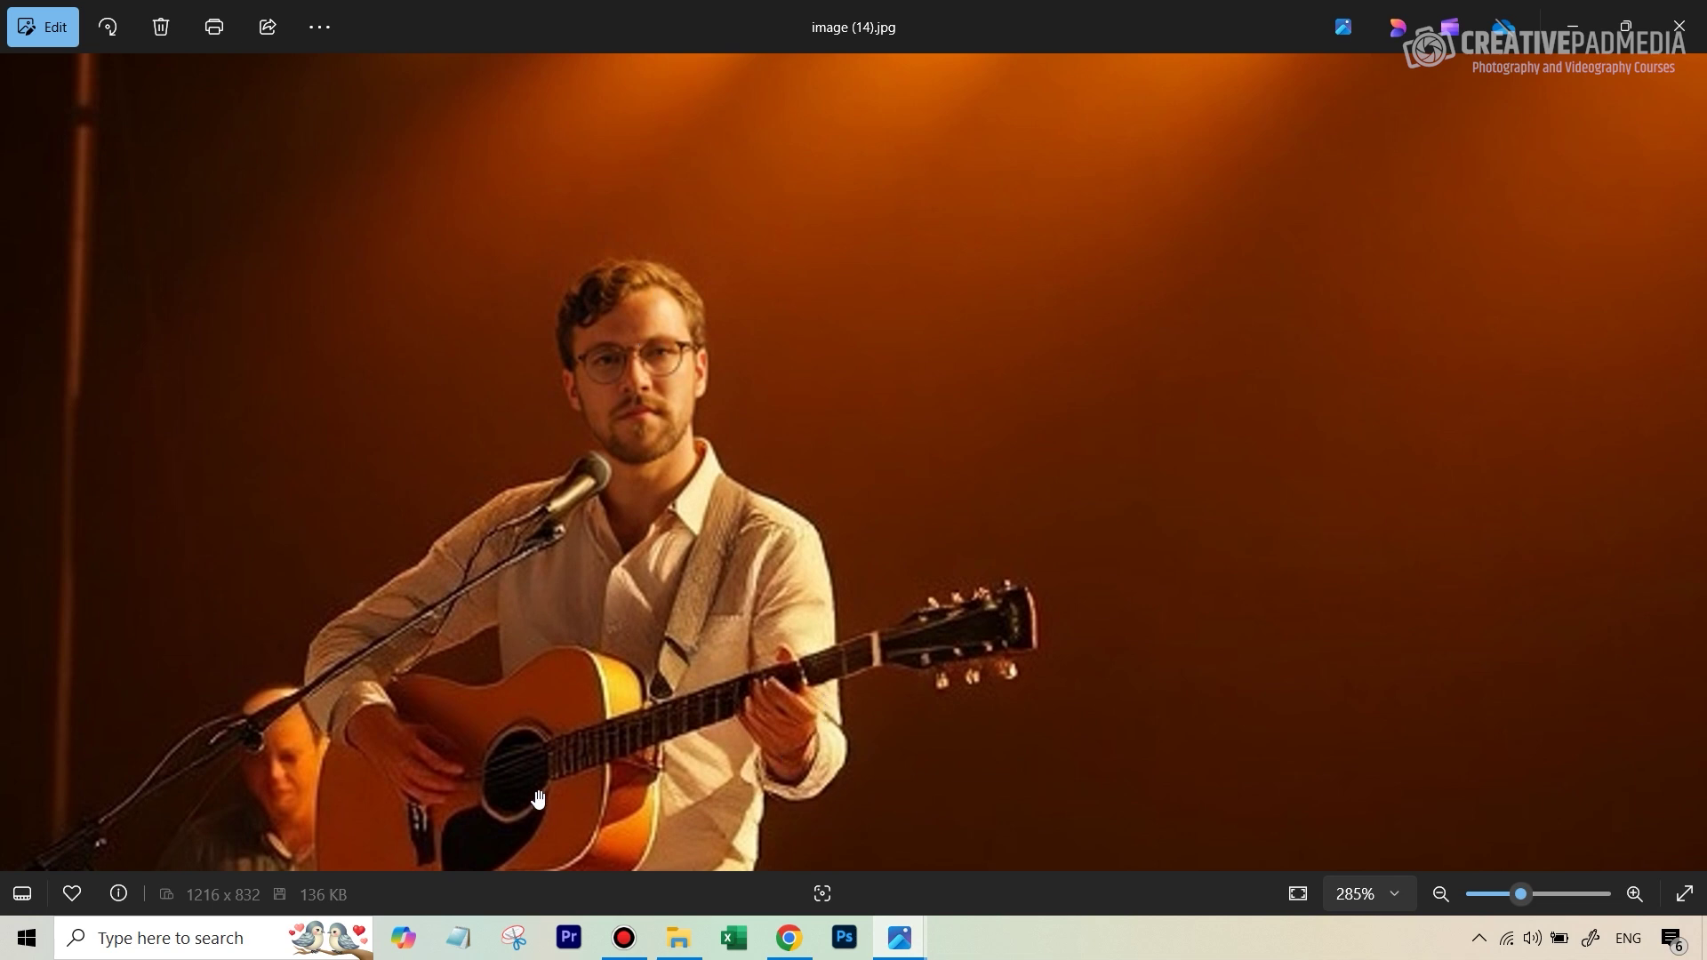
pyautogui.moveTo(539, 800); pyautogui.dragTo(621, 717)
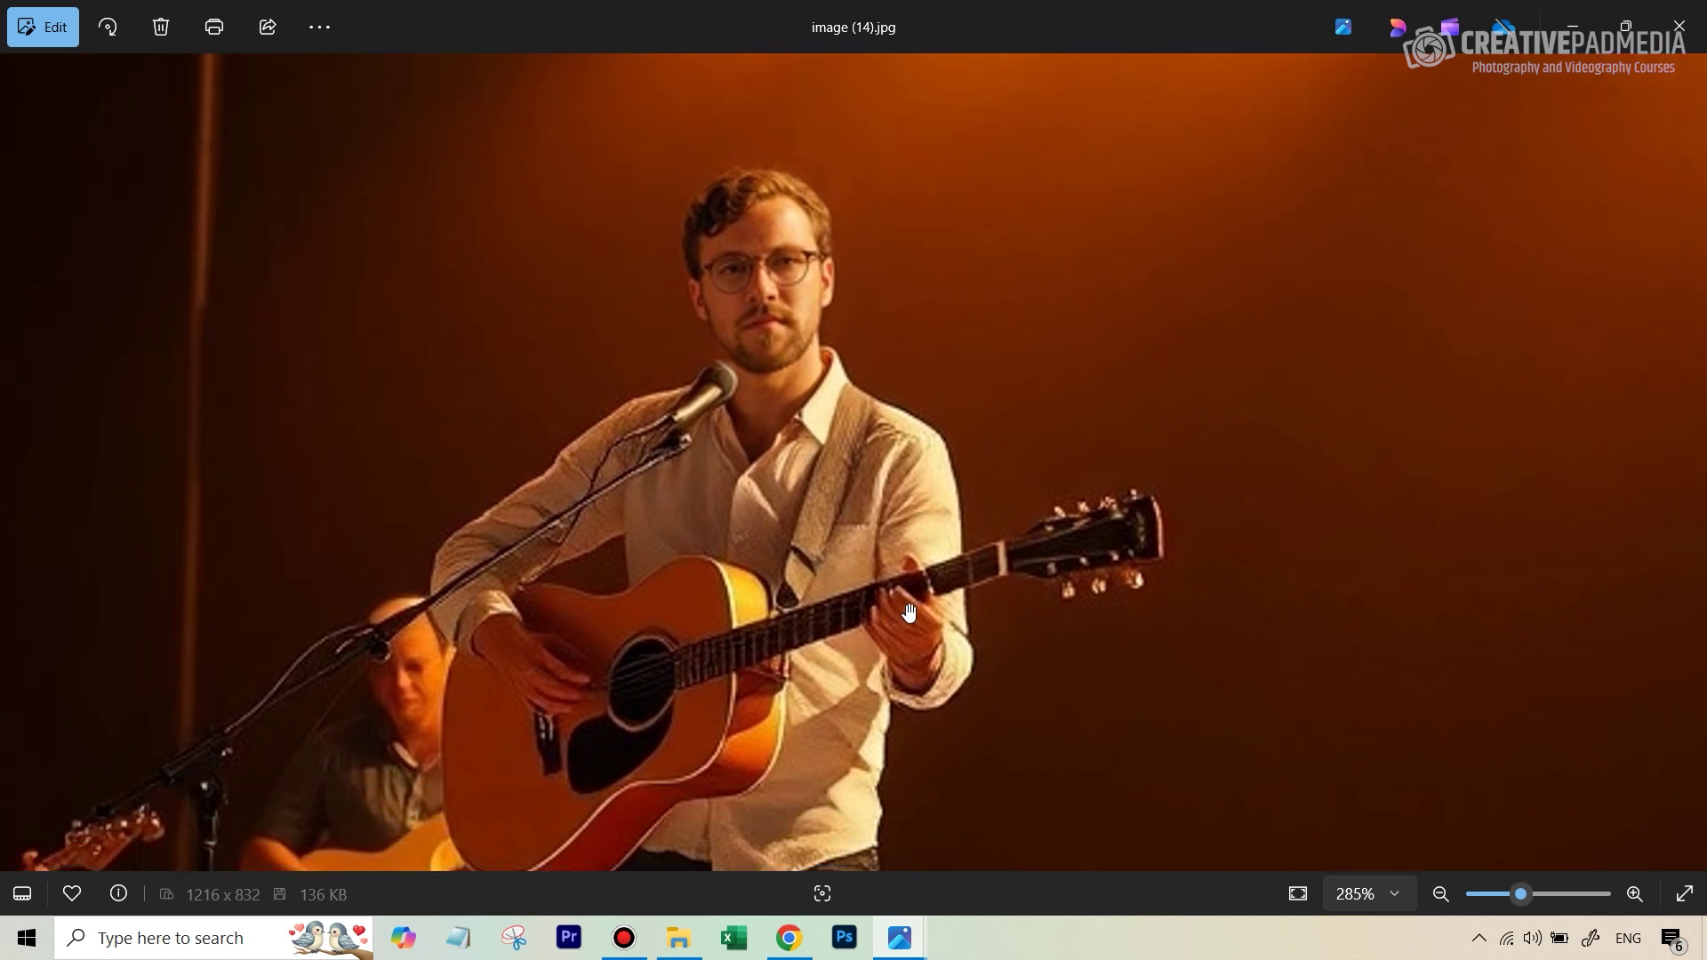
pyautogui.moveTo(822, 774); pyautogui.dragTo(1361, 497)
pyautogui.moveTo(419, 593); pyautogui.dragTo(552, 533)
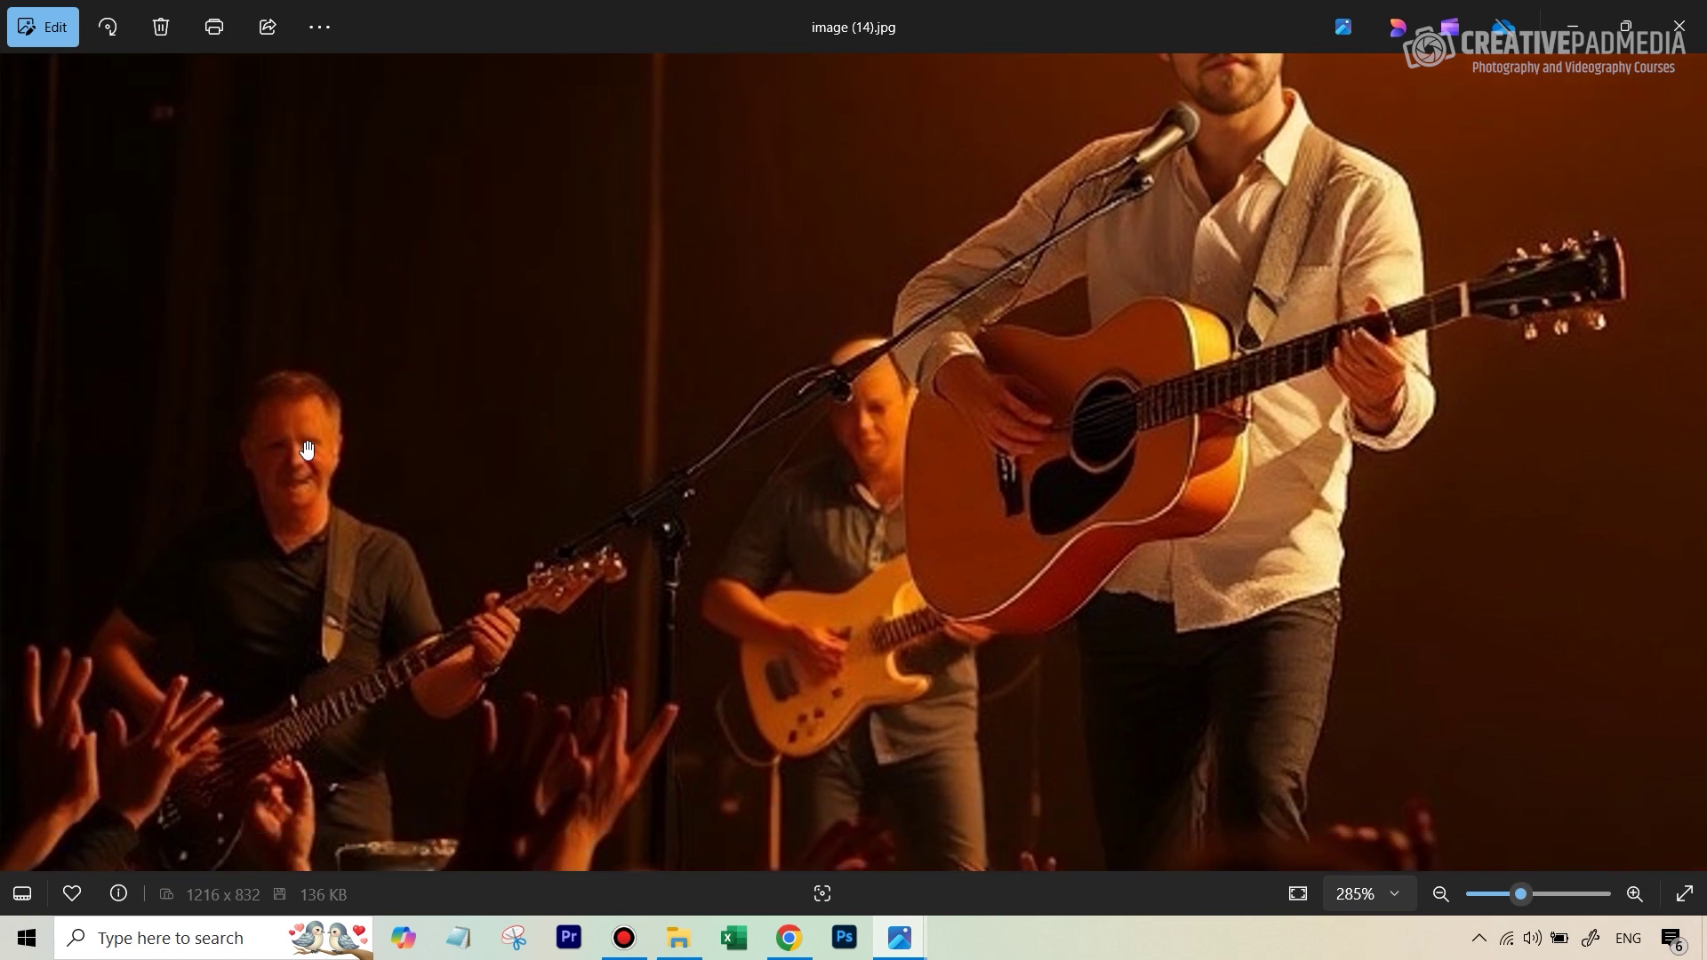
pyautogui.scroll(-5, 876, 502)
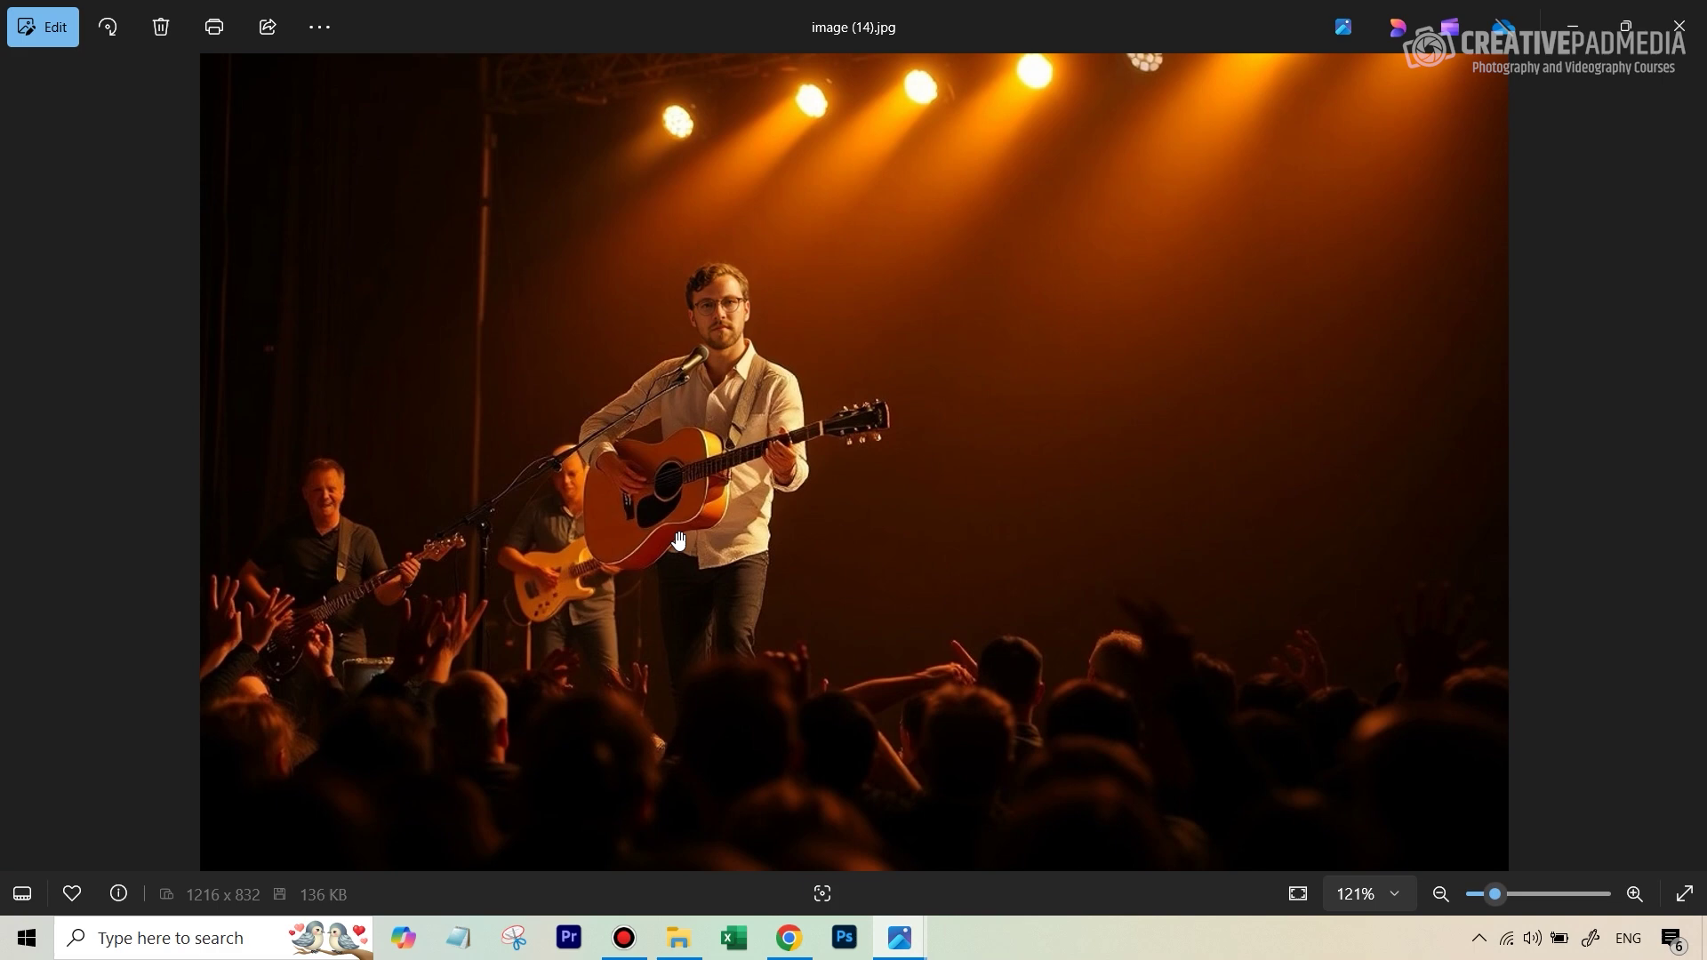
# - Back in Fooocus, remove the portrait from the image prompt and the masked concert image from the inpaint canvas
pyautogui.click(780, 939)
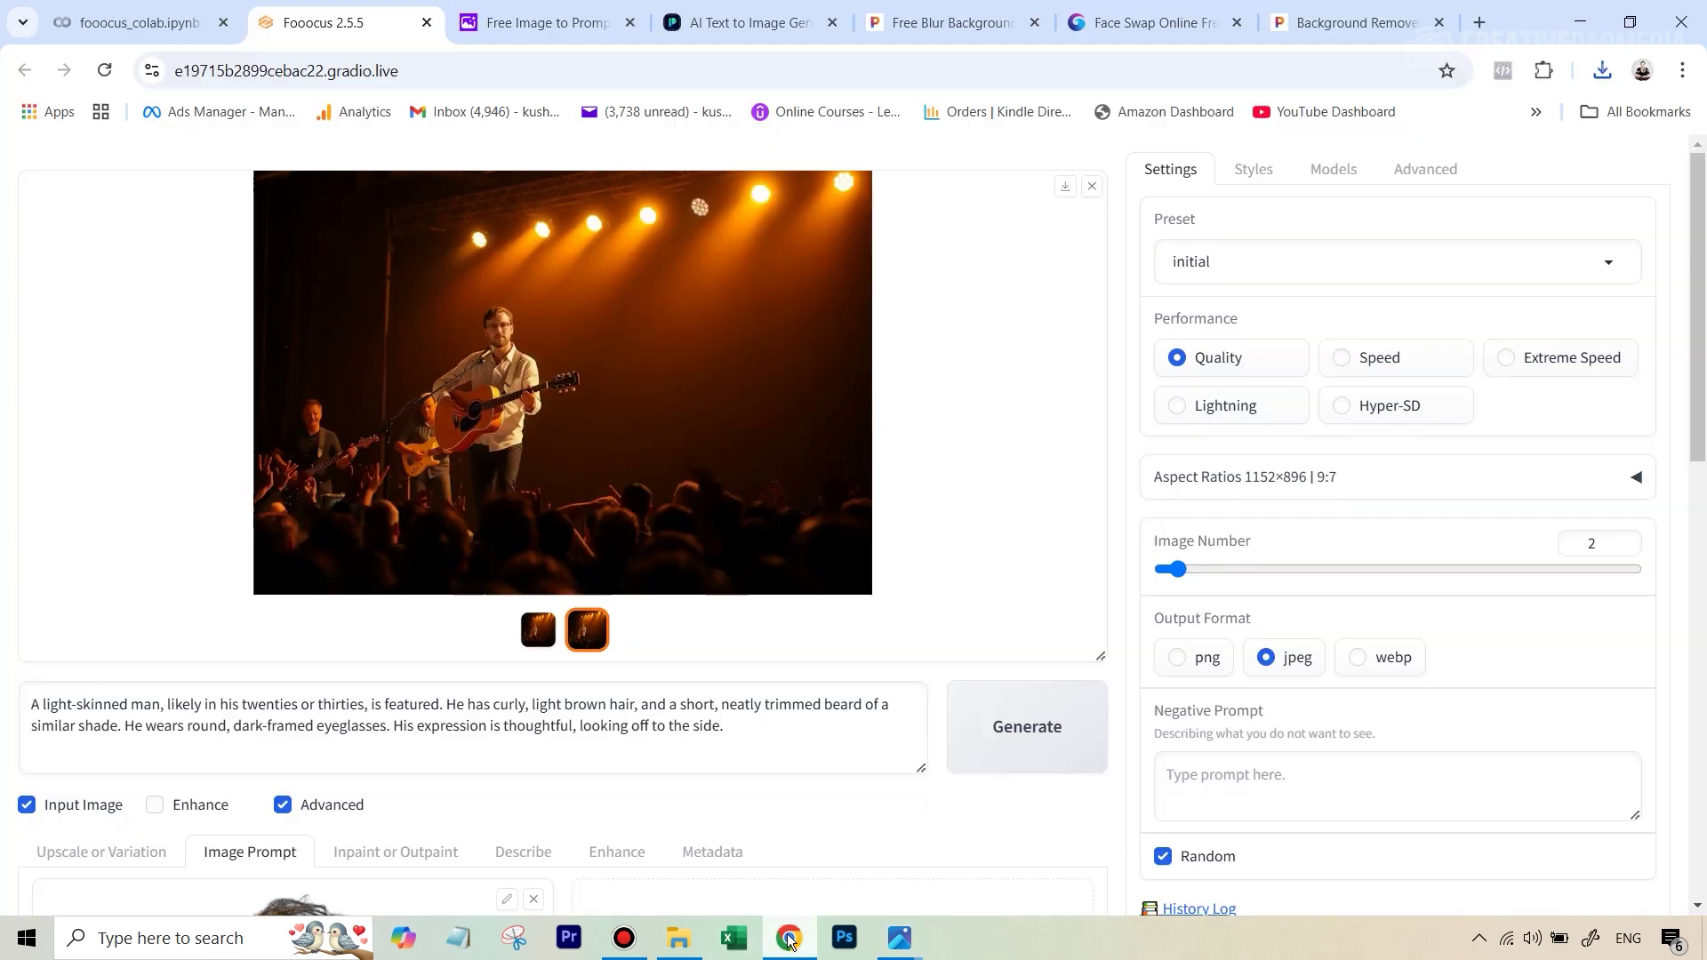
pyautogui.scroll(-4, 1005, 509)
pyautogui.scroll(-4, 1004, 513)
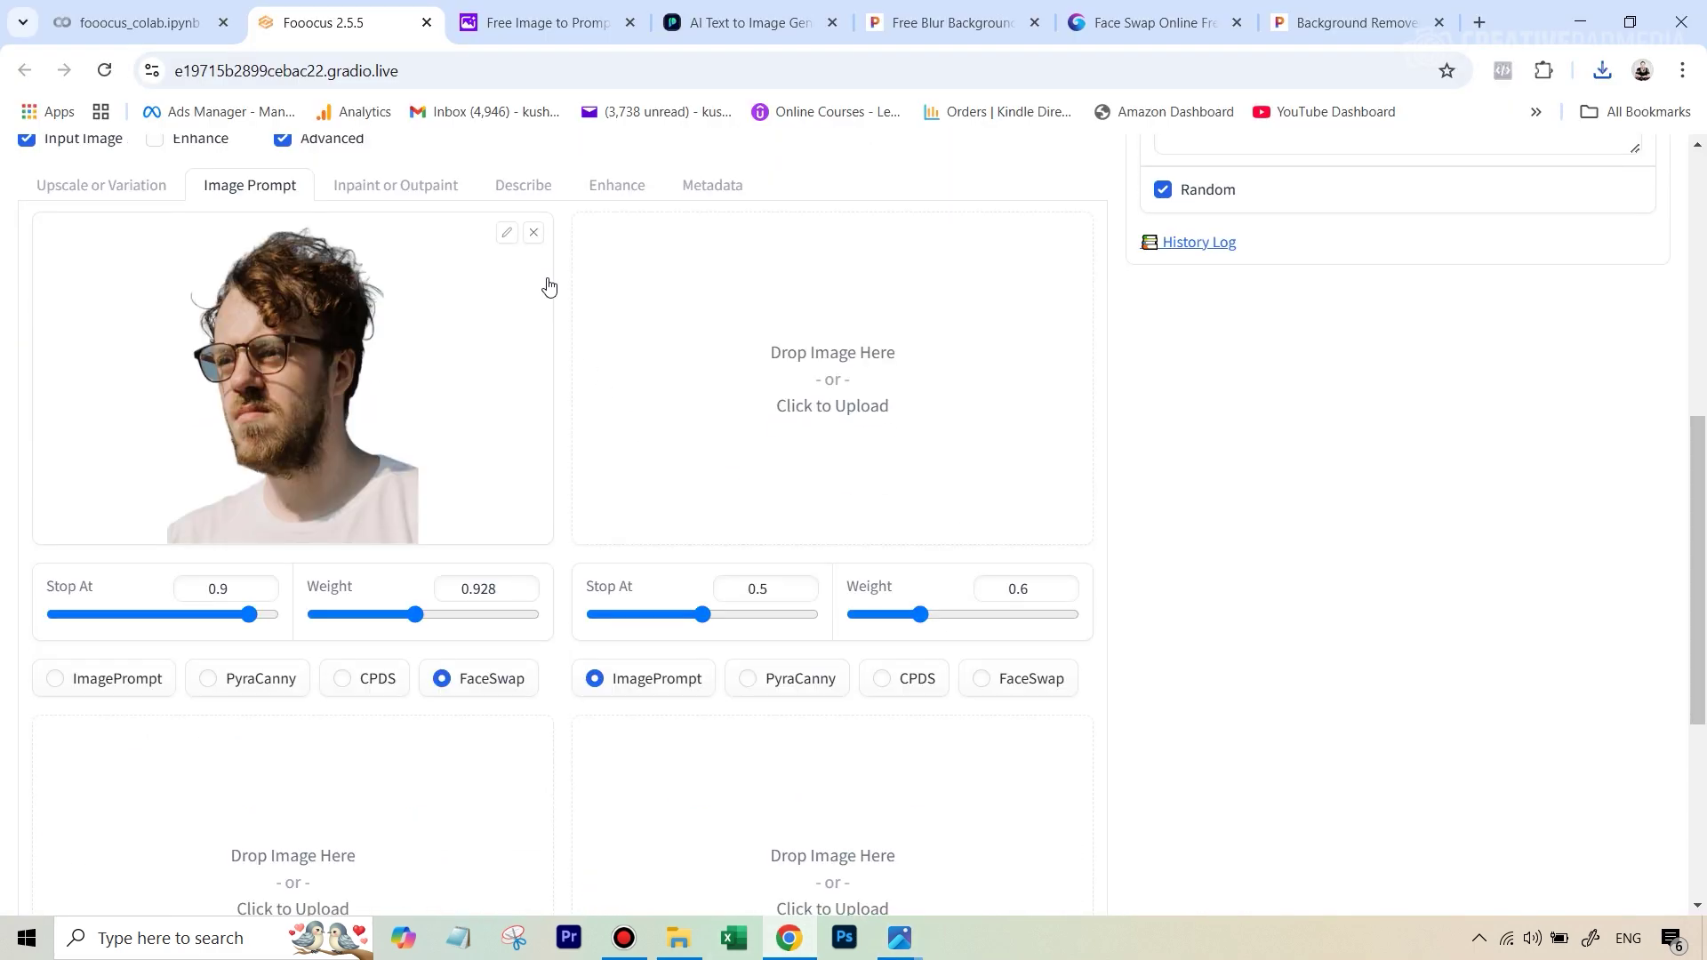
pyautogui.click(534, 234)
pyautogui.click(395, 185)
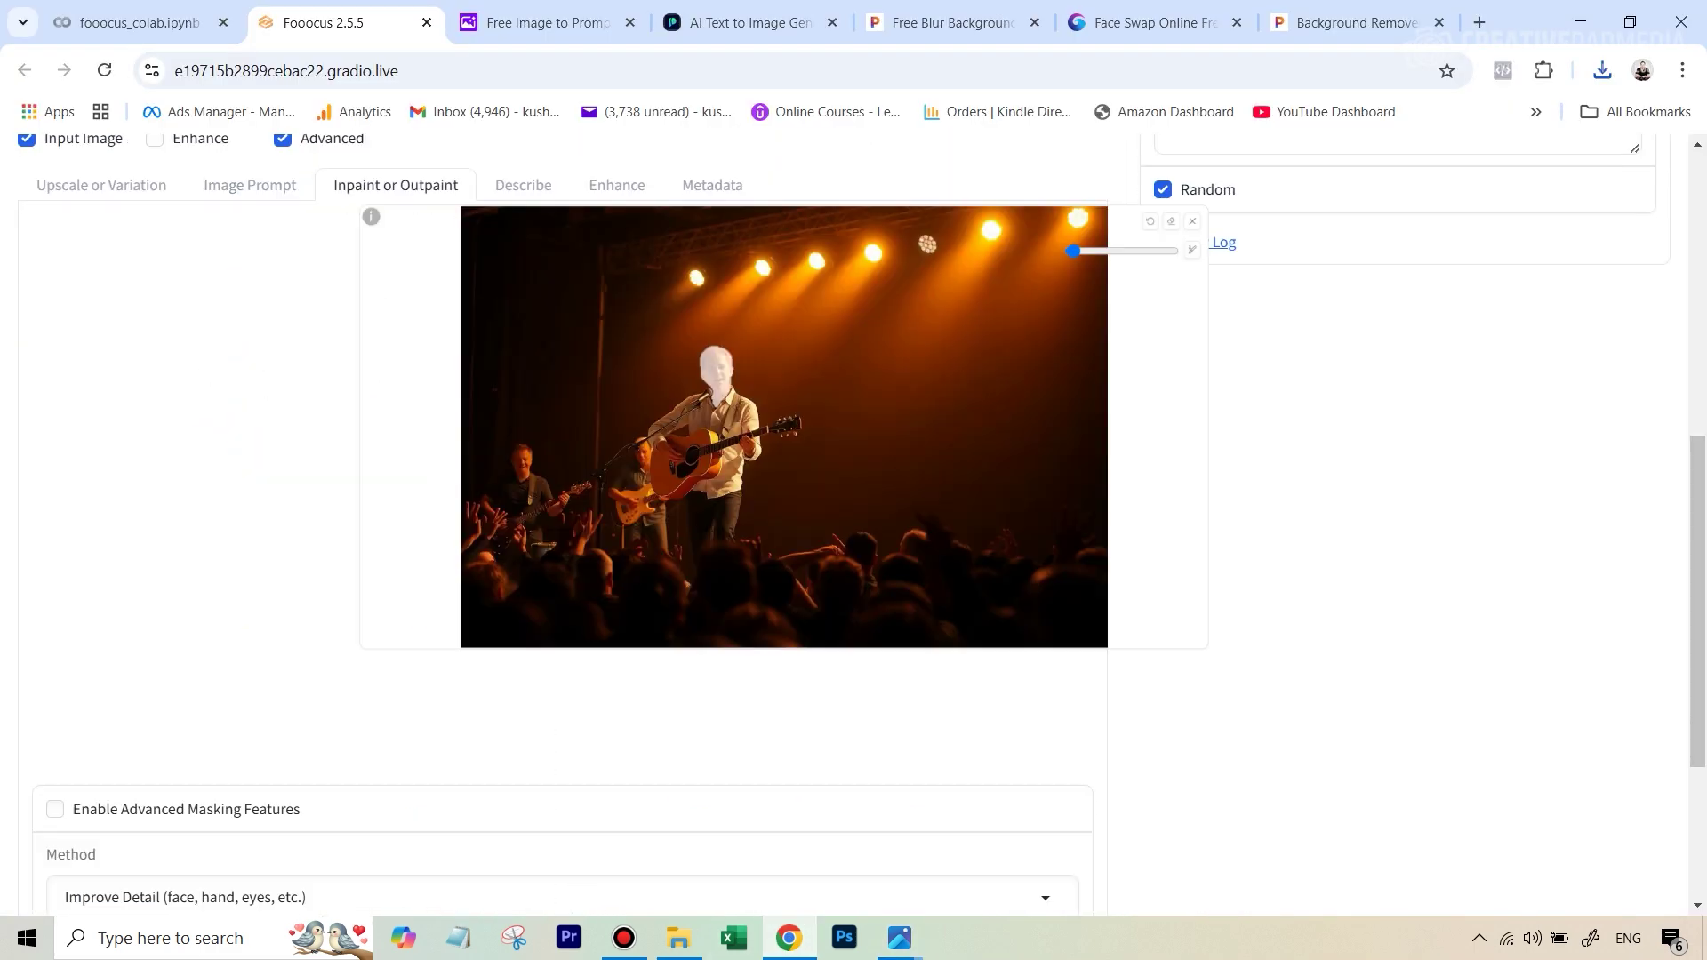
pyautogui.scroll(2, 1079, 381)
pyautogui.click(1063, 375)
# - Delete the whole portrait description from the main prompt
pyautogui.scroll(3, 1062, 378)
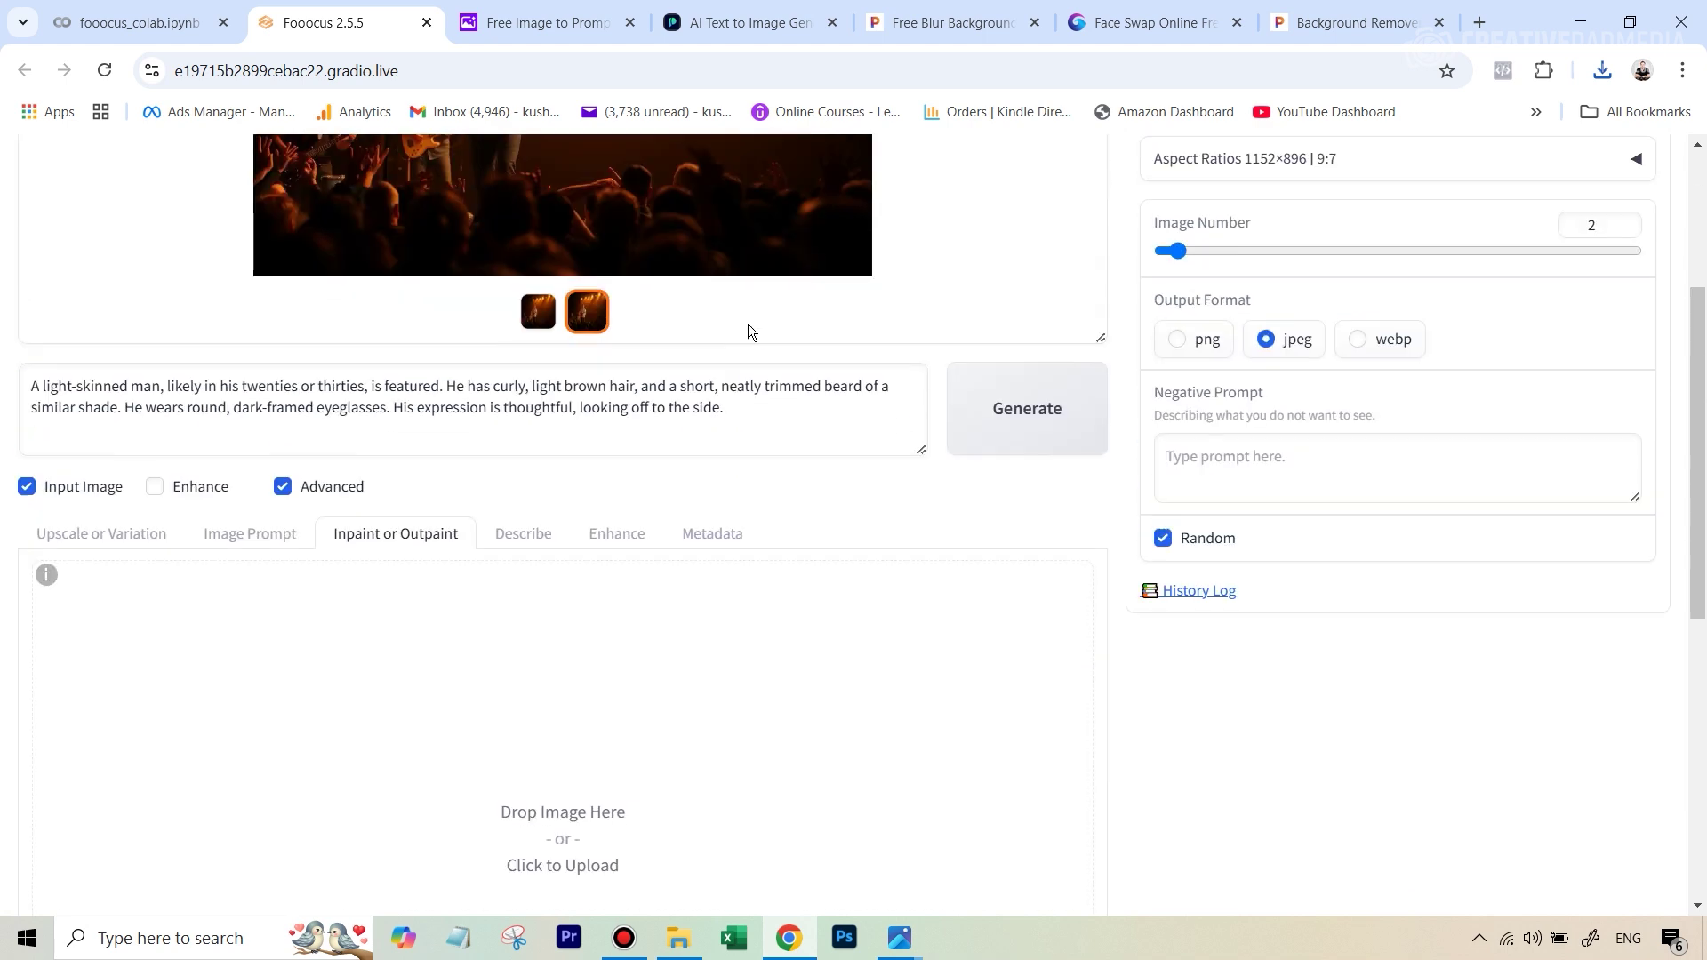
pyautogui.moveTo(729, 414); pyautogui.dragTo(21, 402)
pyautogui.press('BackSpace')
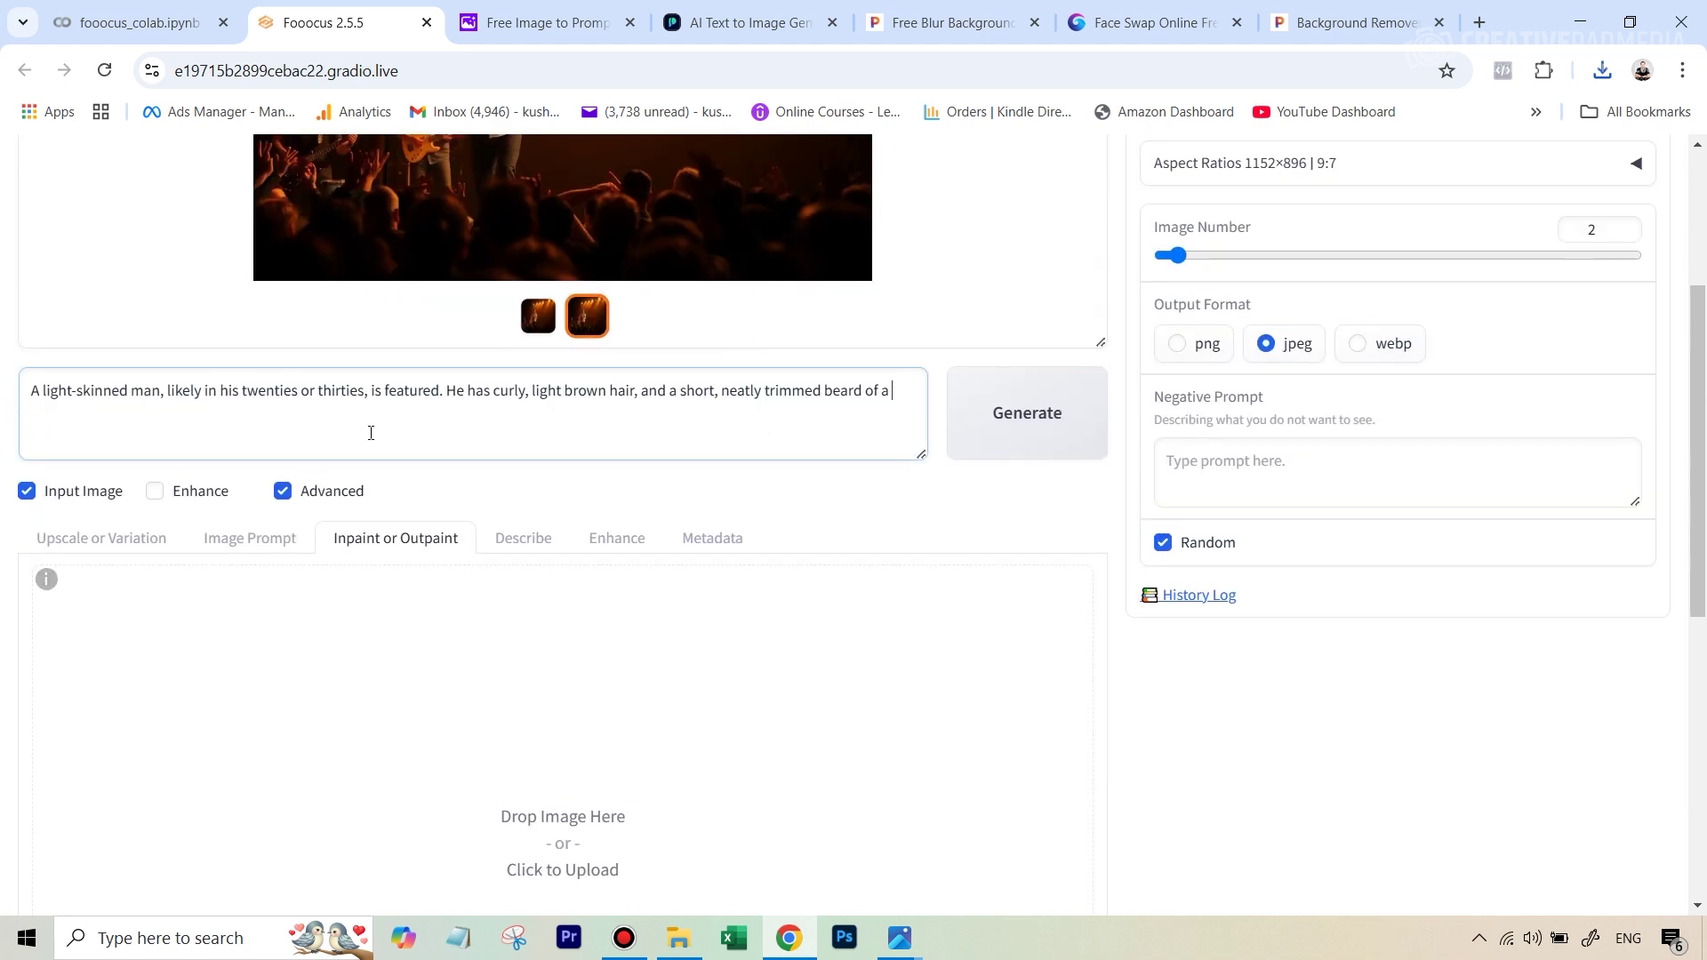
pyautogui.moveTo(652, 420); pyautogui.dragTo(52, 347)
pyautogui.press('BackSpace')
pyautogui.moveTo(804, 445); pyautogui.dragTo(5, 397)
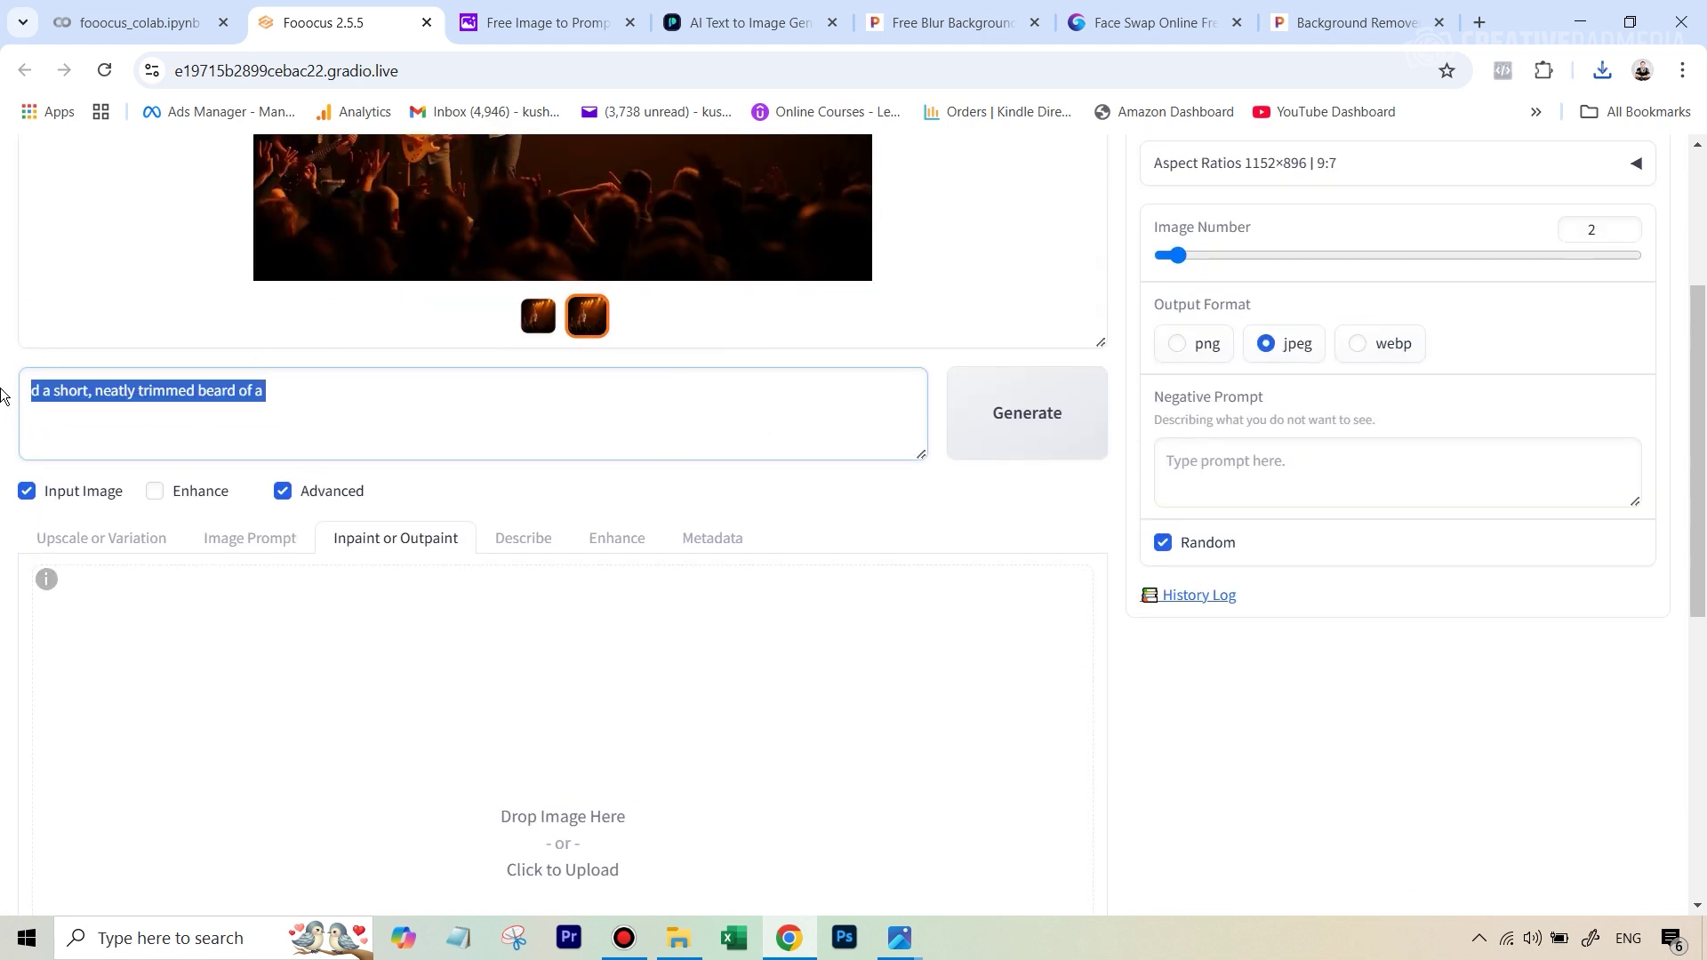
pyautogui.press('BackSpace')
# - Disable Mixing Image Prompt and Inpaint in the advanced control settings
pyautogui.scroll(4, 1319, 335)
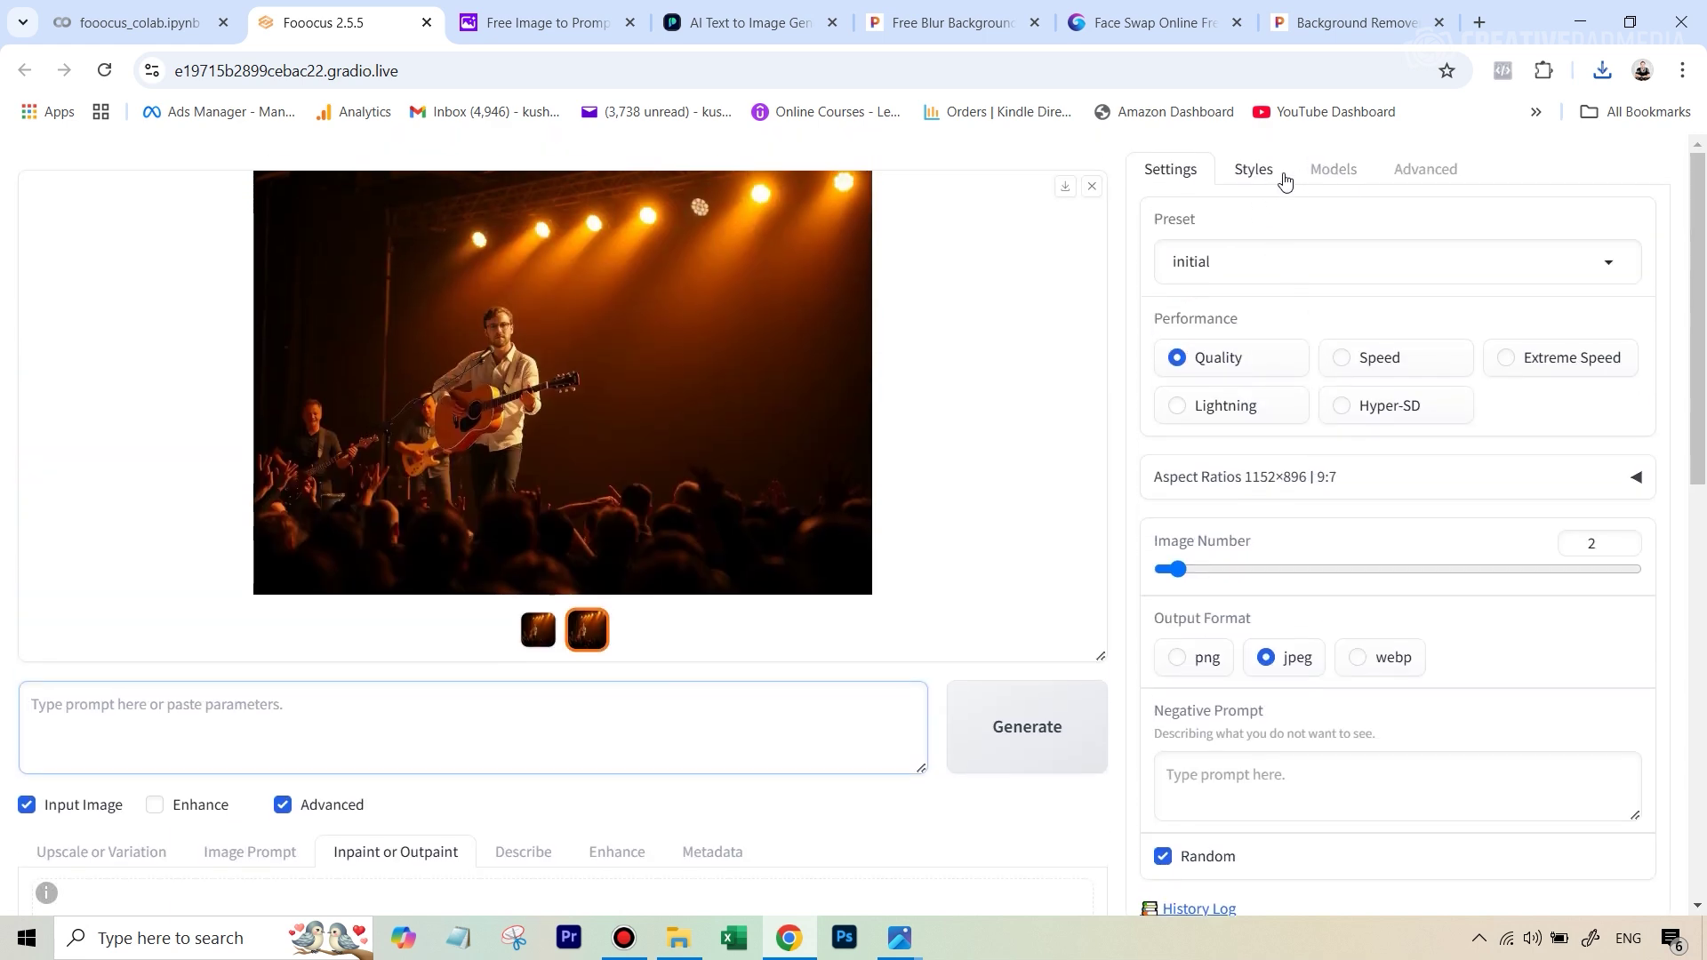
pyautogui.click(1426, 170)
pyautogui.scroll(-1, 1263, 506)
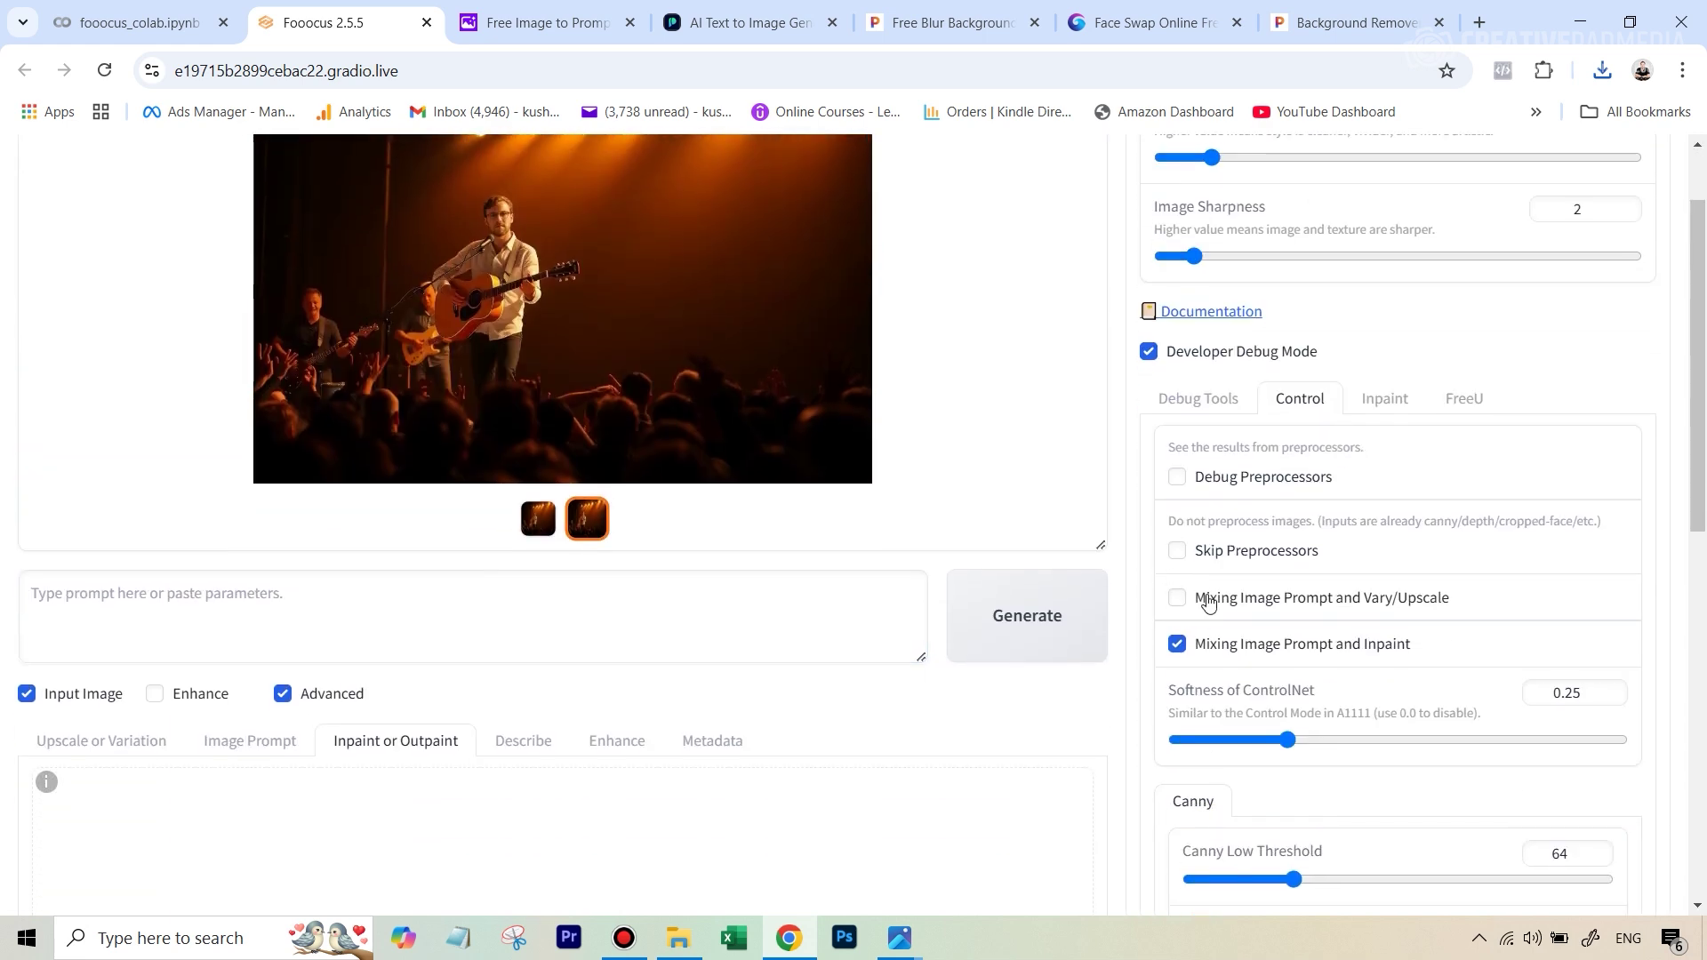
pyautogui.click(1258, 636)
pyautogui.scroll(1, 1293, 405)
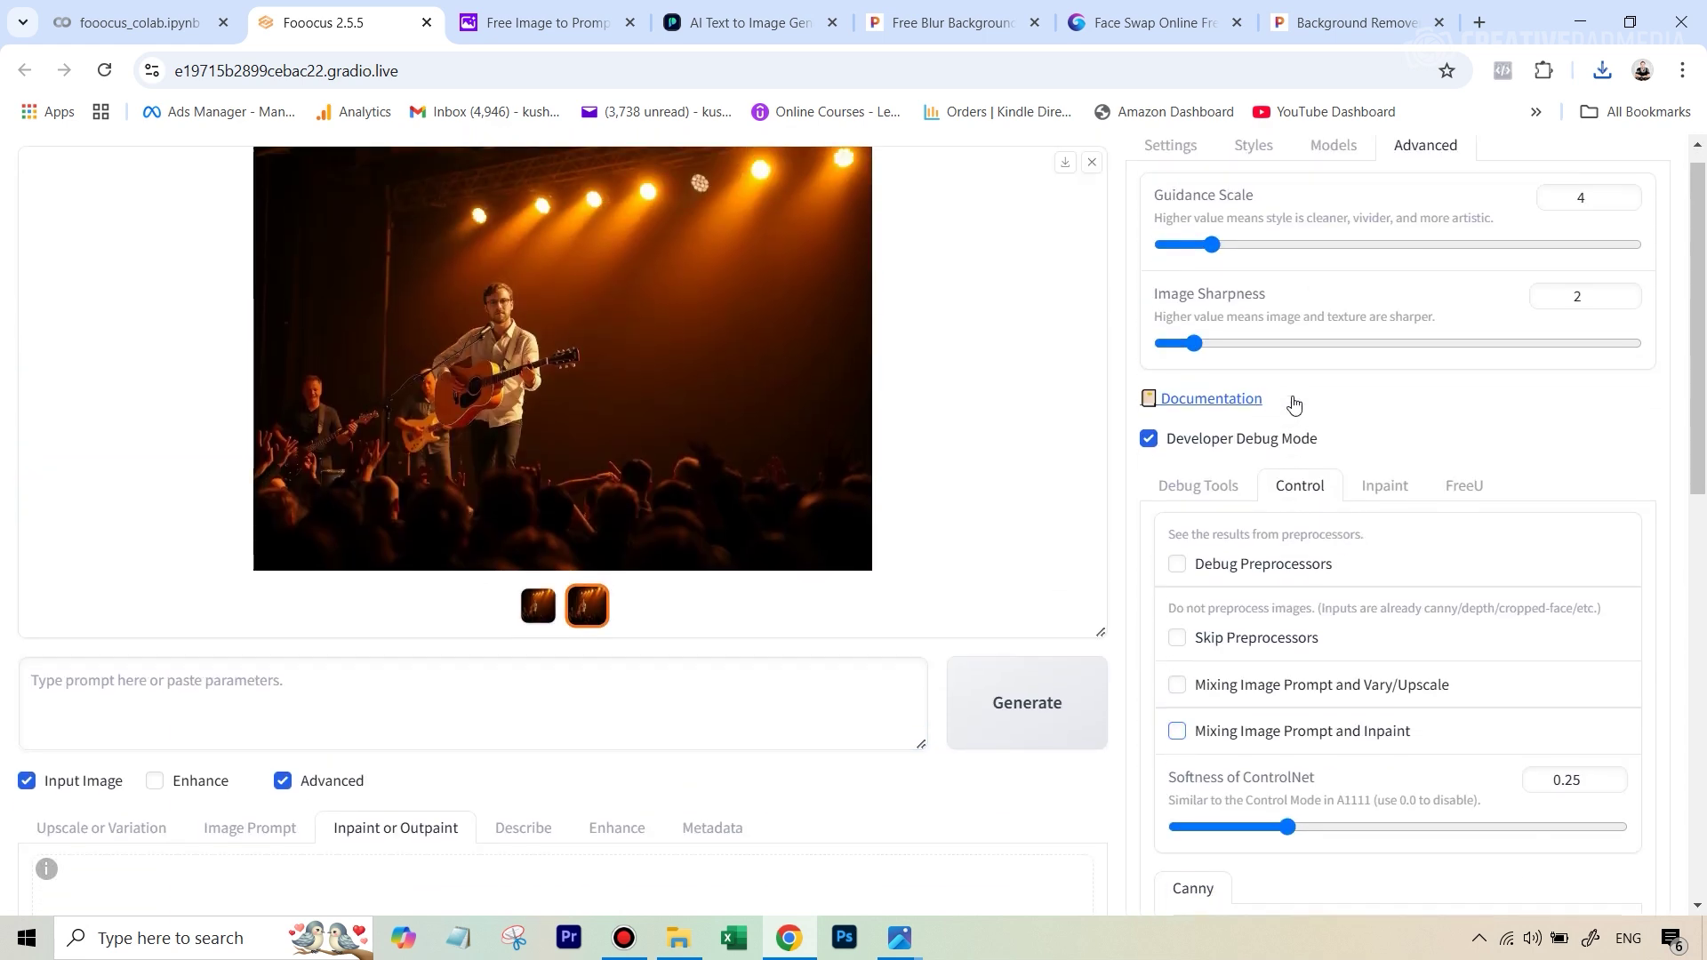
# - Upload the newly downloaded face-swapped concert image to the inpaint canvas
pyautogui.scroll(-5, 698, 595)
pyautogui.scroll(-1, 701, 593)
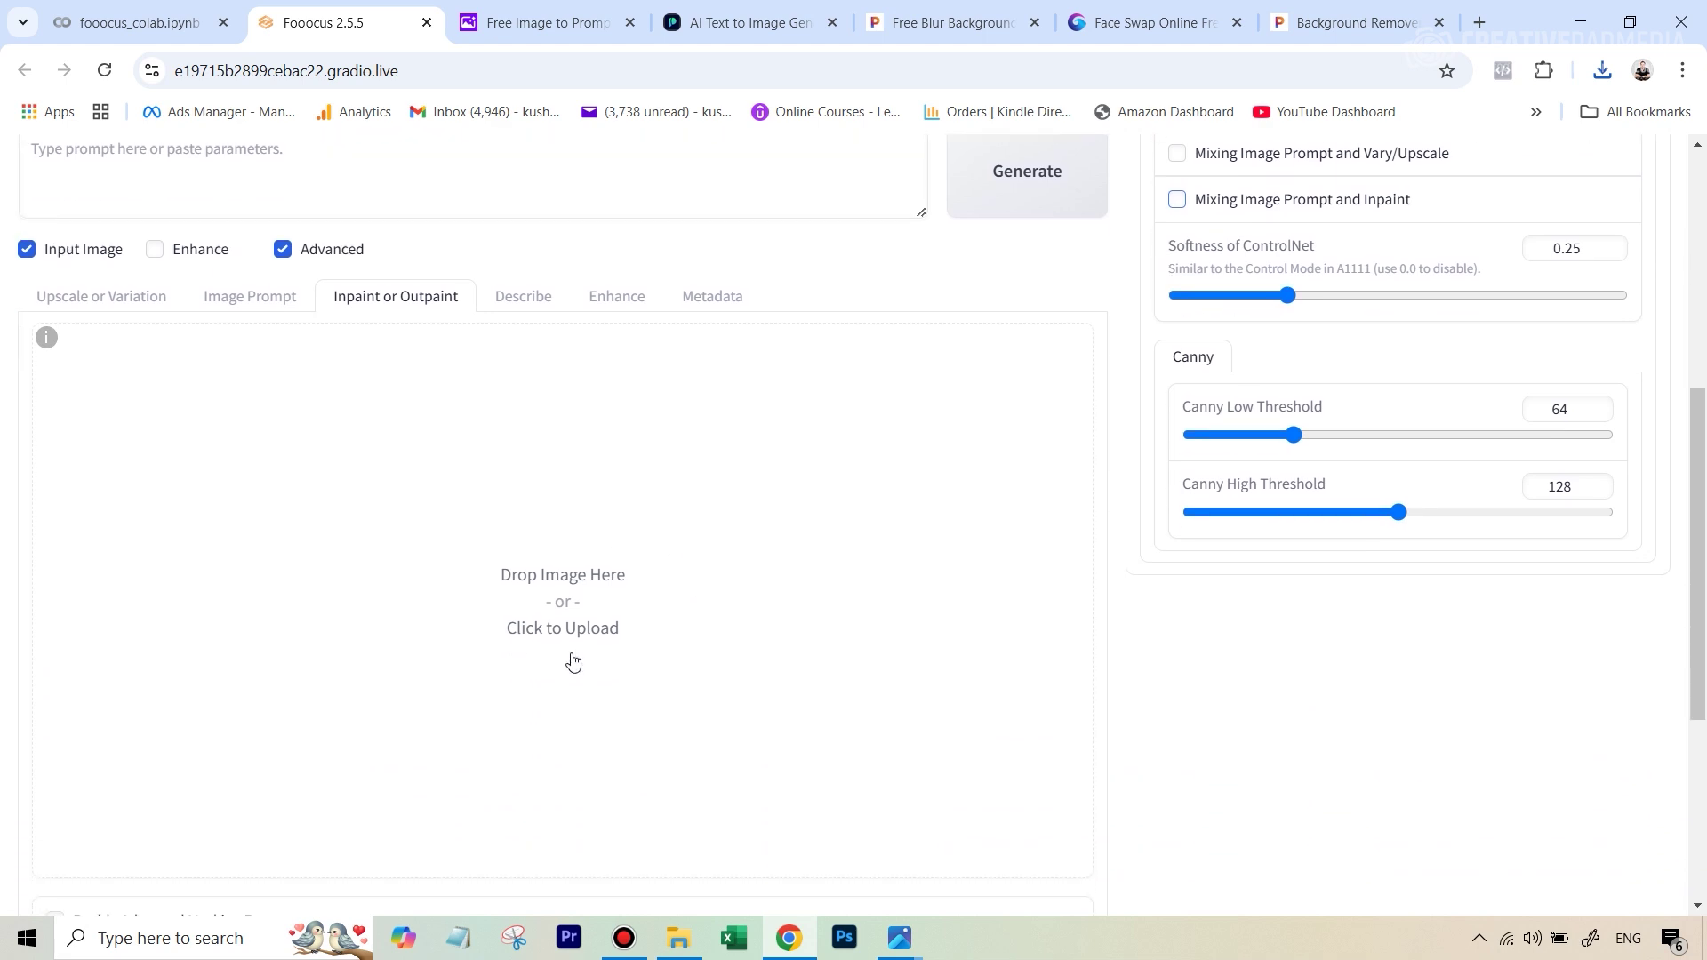
pyautogui.click(581, 589)
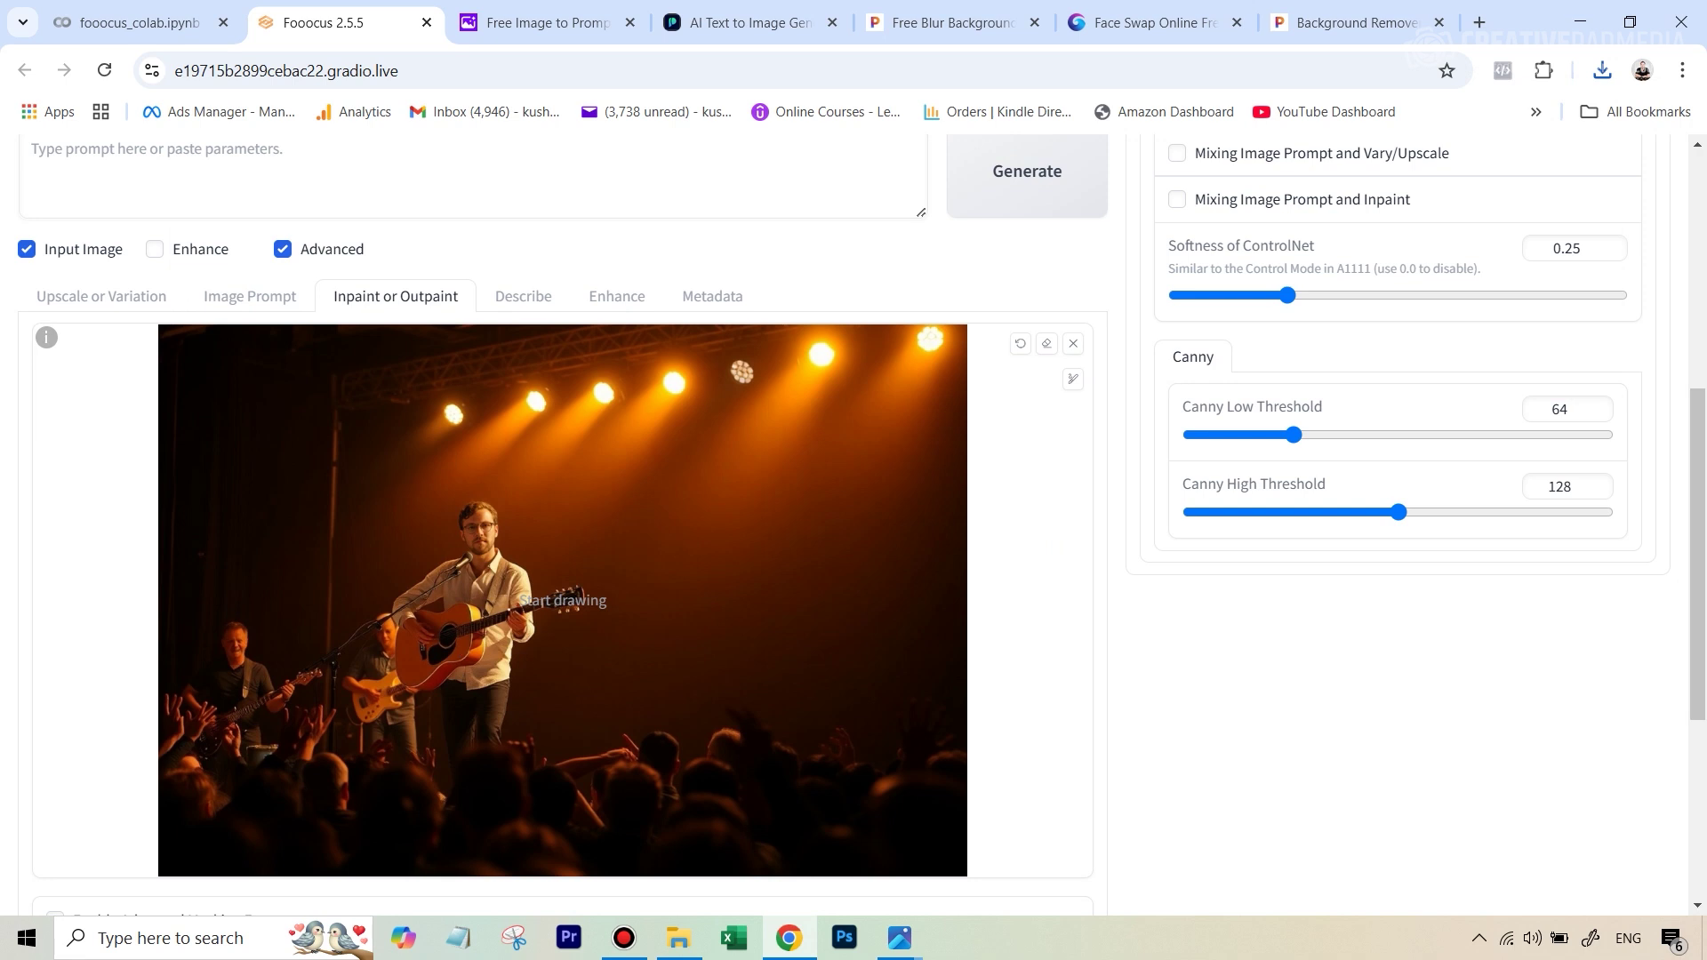
# - Enlarge the canvas, paint the inpaint mask over both of the singer's hands, including the raised fingertip, and reset the view
pyautogui.scroll(10, 504, 633)
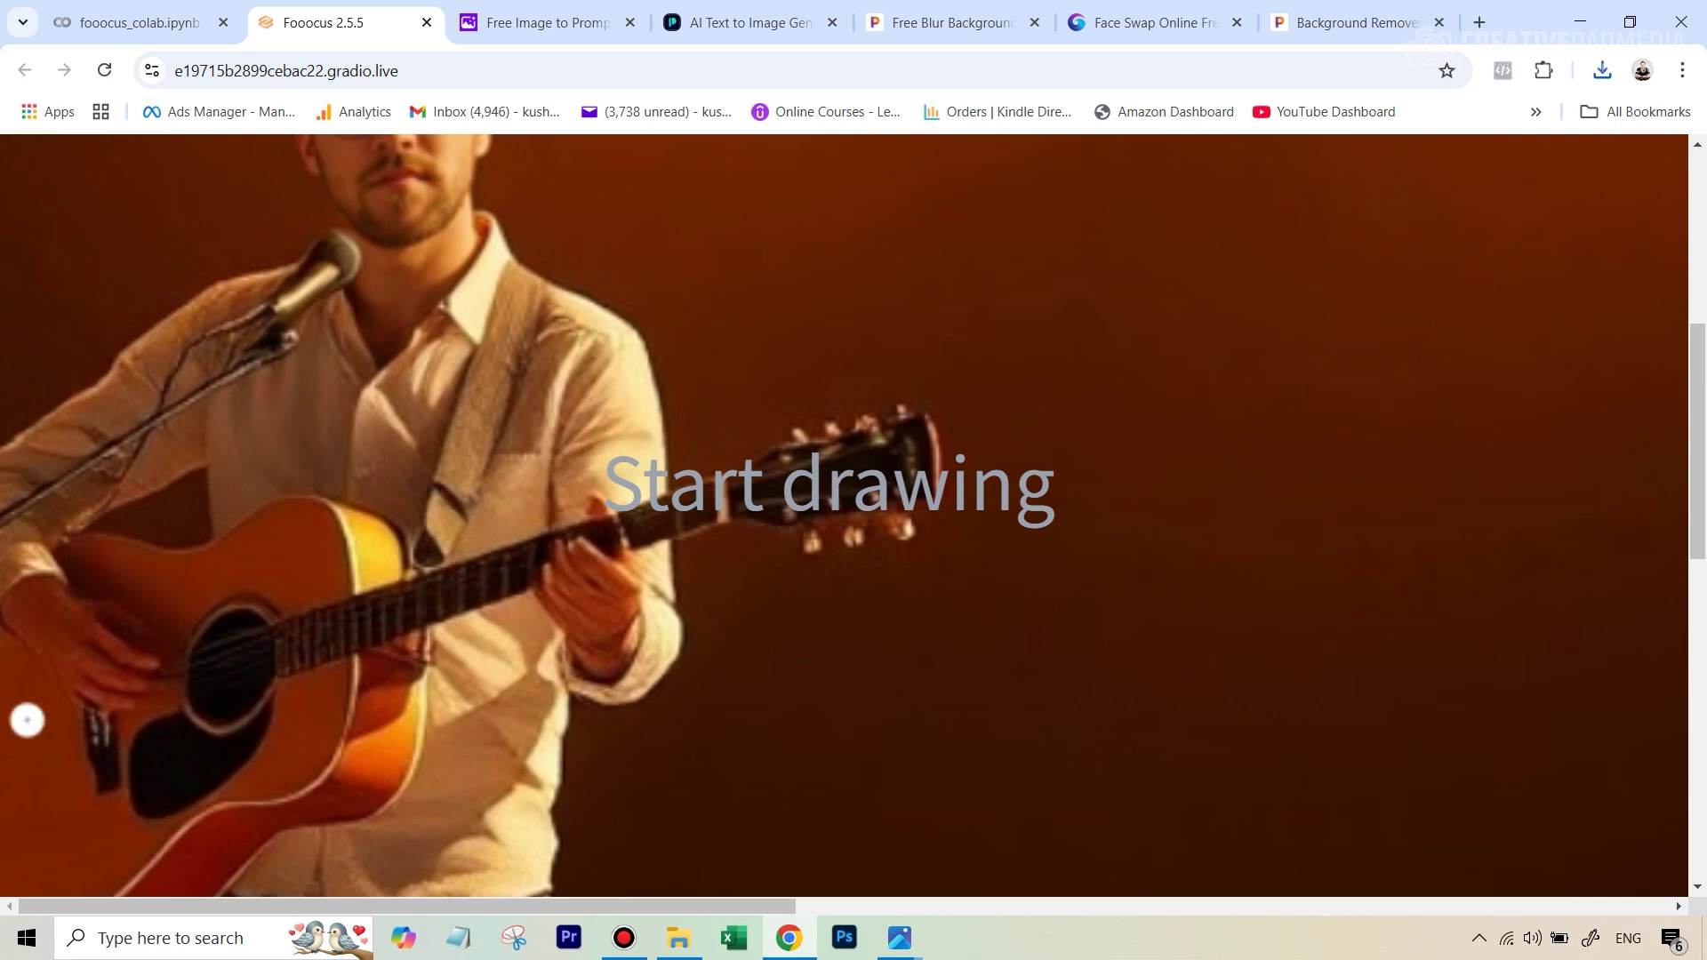
pyautogui.moveTo(75, 681)
pyautogui.mouseDown()
pyautogui.moveTo(115, 705)
pyautogui.moveTo(92, 685)
pyautogui.moveTo(118, 667)
pyautogui.moveTo(104, 641)
pyautogui.moveTo(145, 680)
pyautogui.moveTo(138, 637)
pyautogui.moveTo(109, 622)
pyautogui.mouseUp()
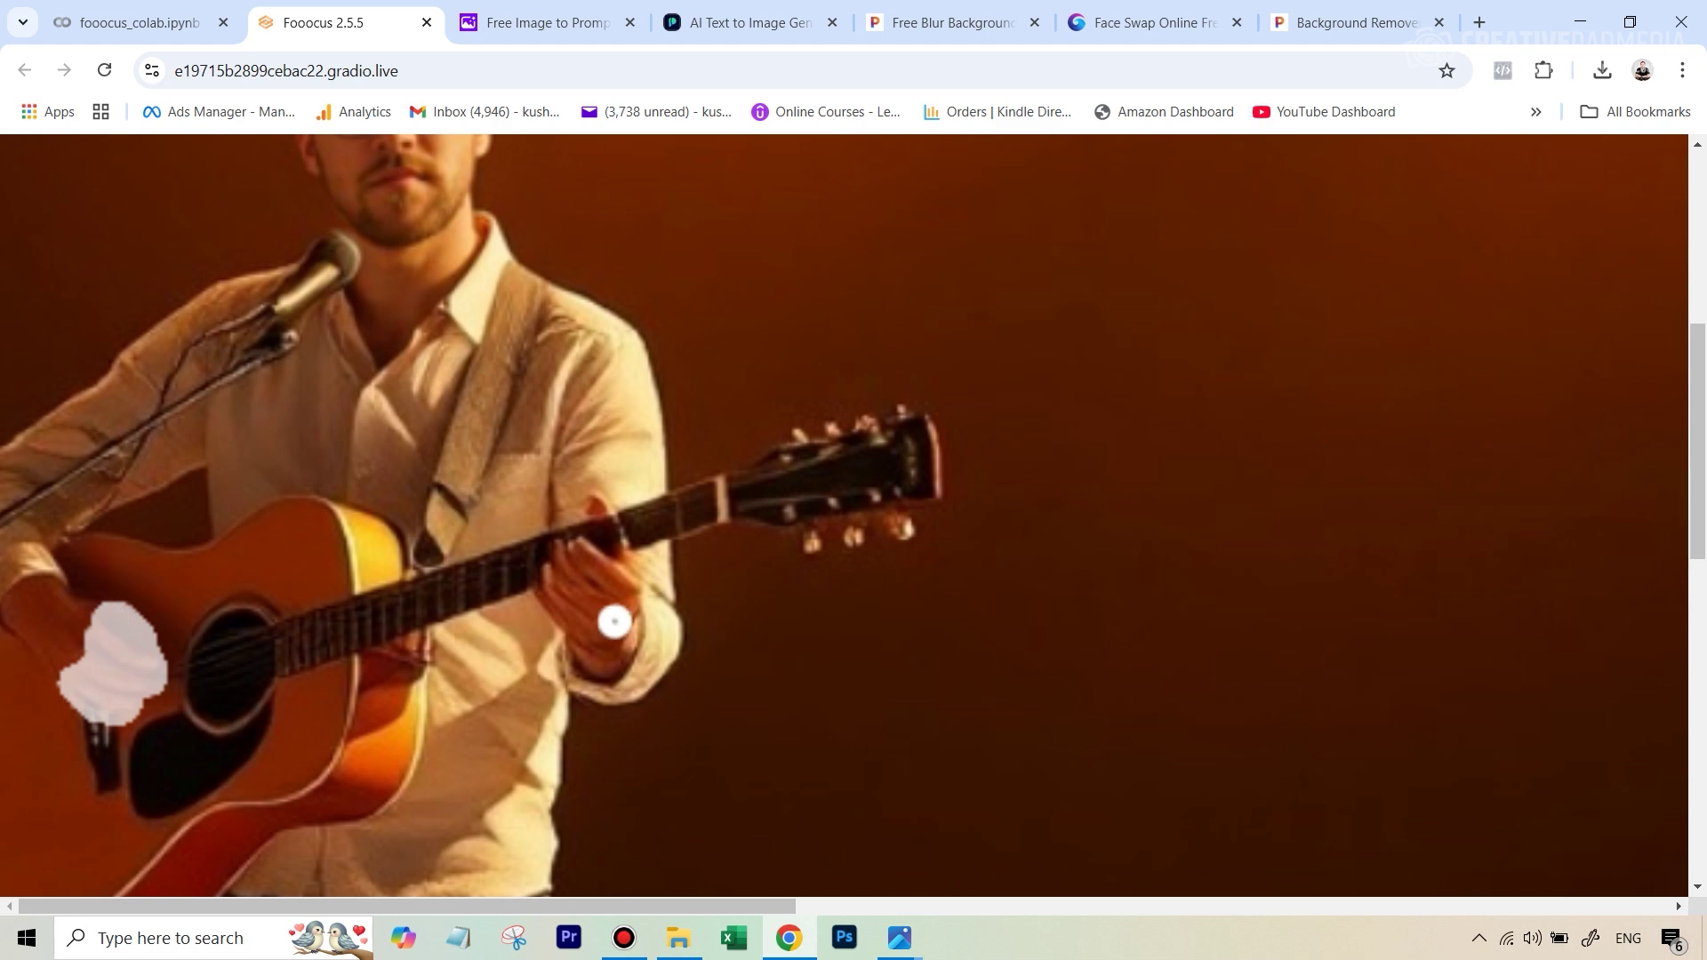
pyautogui.moveTo(551, 580)
pyautogui.mouseDown()
pyautogui.moveTo(545, 604)
pyautogui.moveTo(579, 613)
pyautogui.moveTo(594, 594)
pyautogui.moveTo(564, 555)
pyautogui.moveTo(591, 588)
pyautogui.moveTo(635, 571)
pyautogui.moveTo(620, 557)
pyautogui.mouseUp()
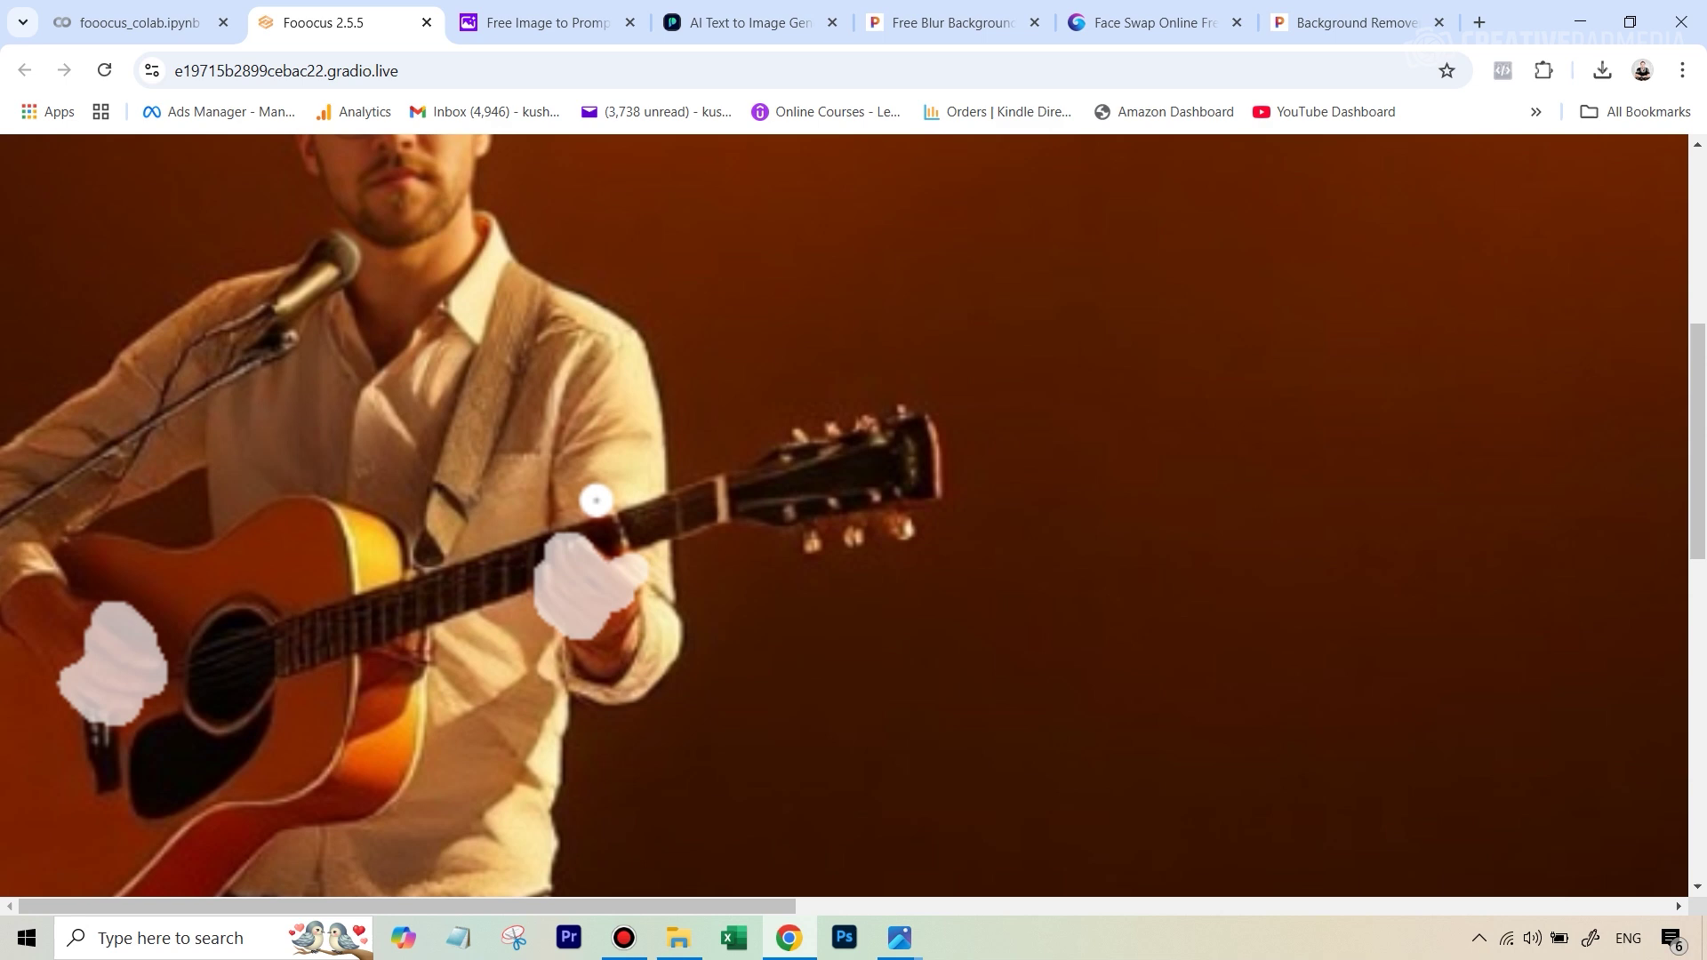
pyautogui.moveTo(595, 514); pyautogui.dragTo(601, 506)
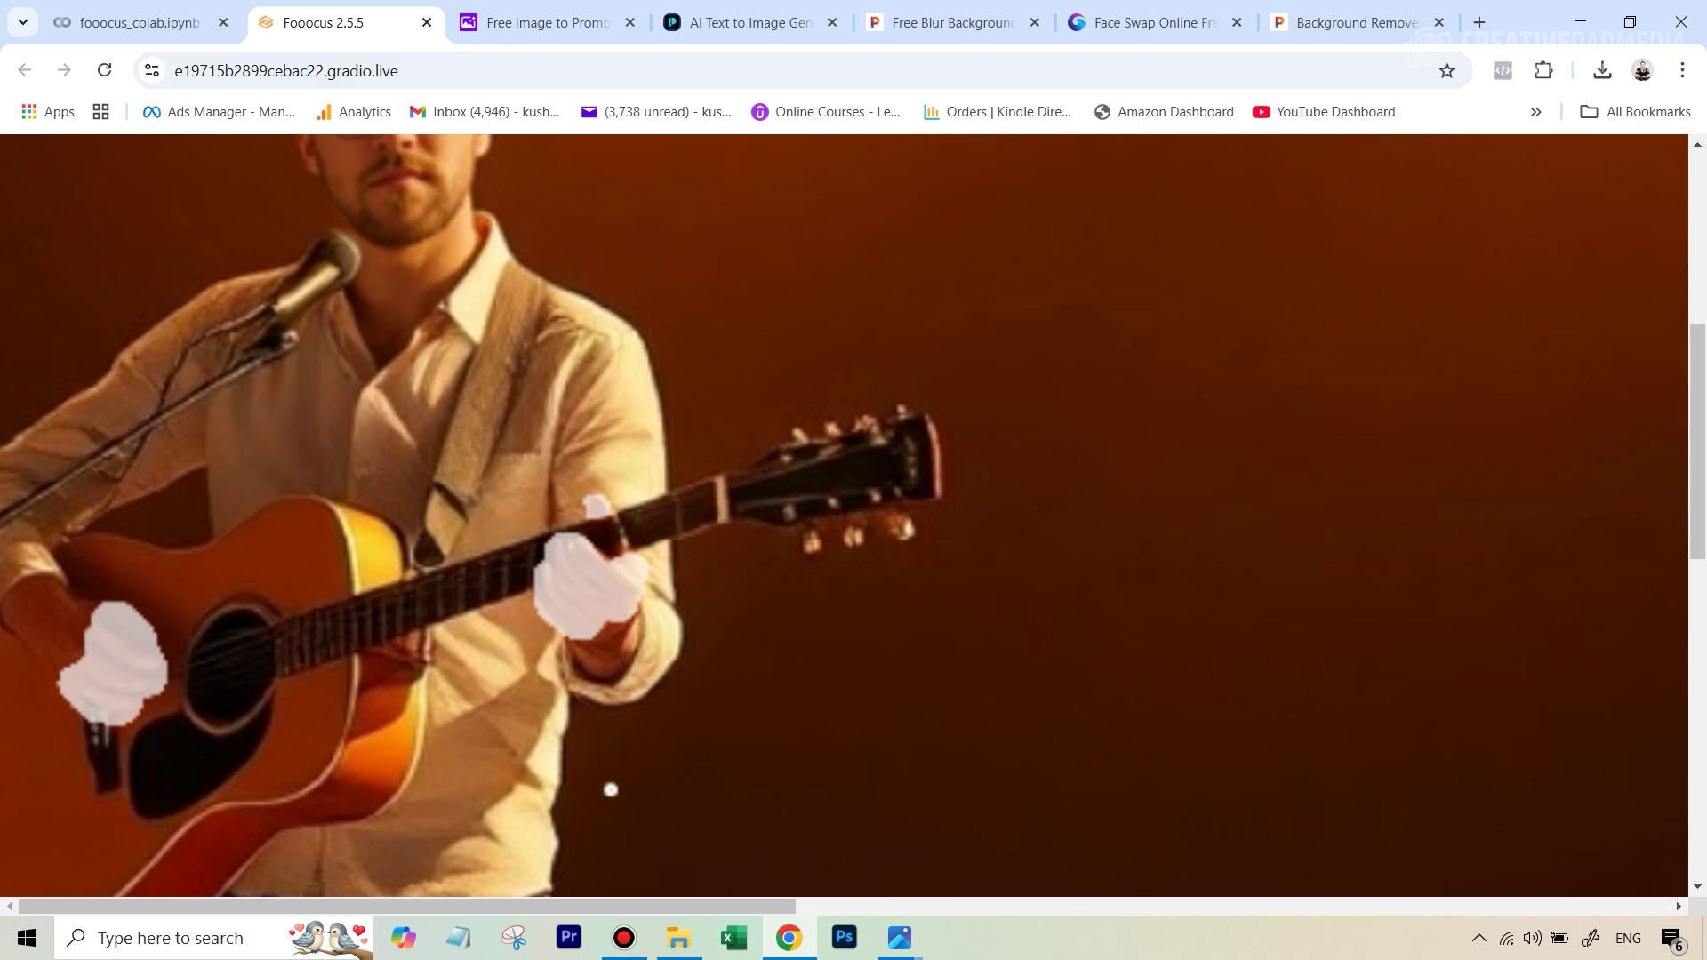
pyautogui.press('r')
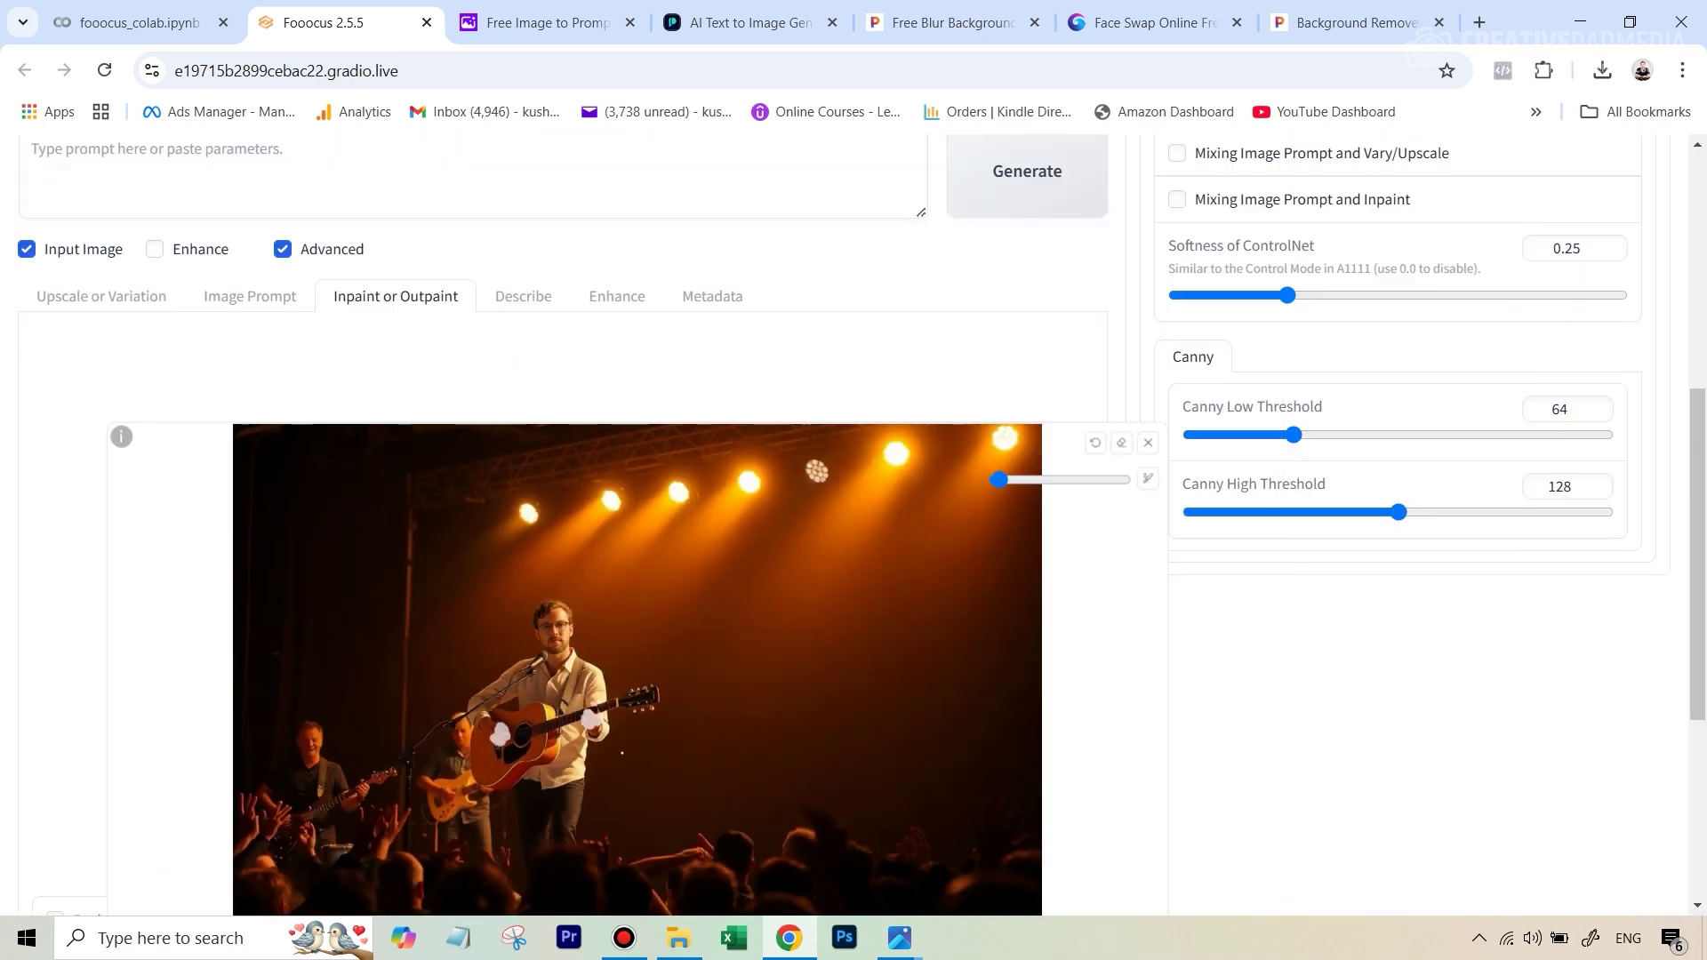
# - Set the inpaint additional prompt to "detailed male hands" and generate the two images
pyautogui.scroll(-3, 204, 698)
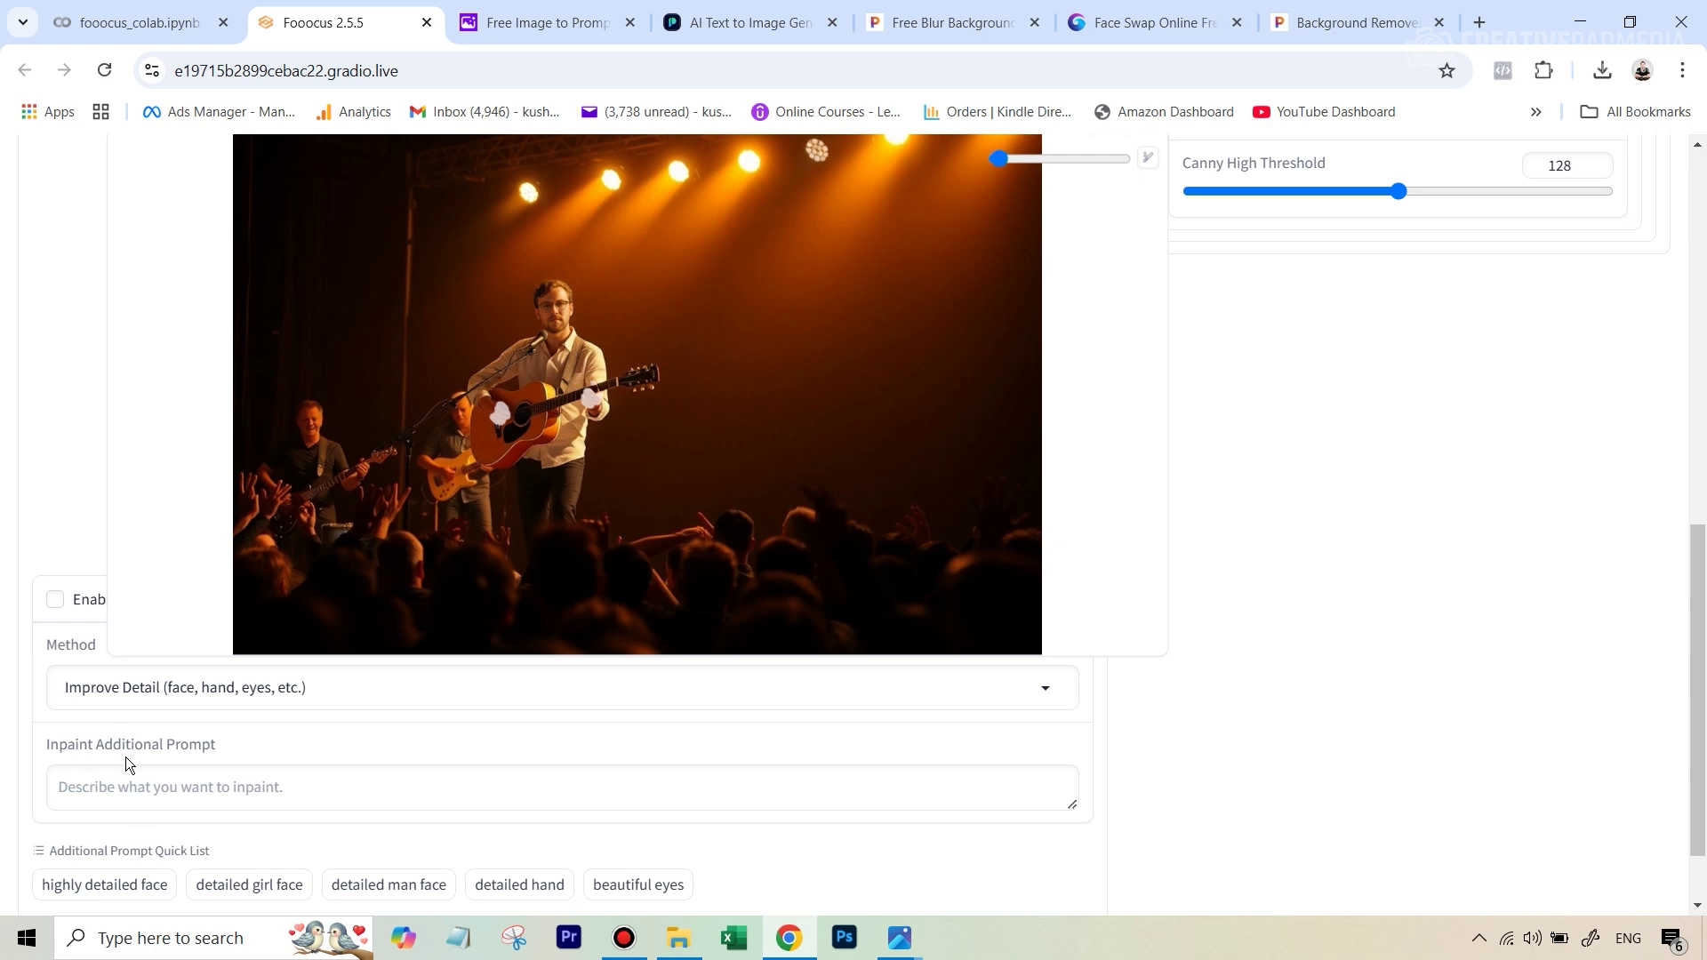
pyautogui.click(160, 792)
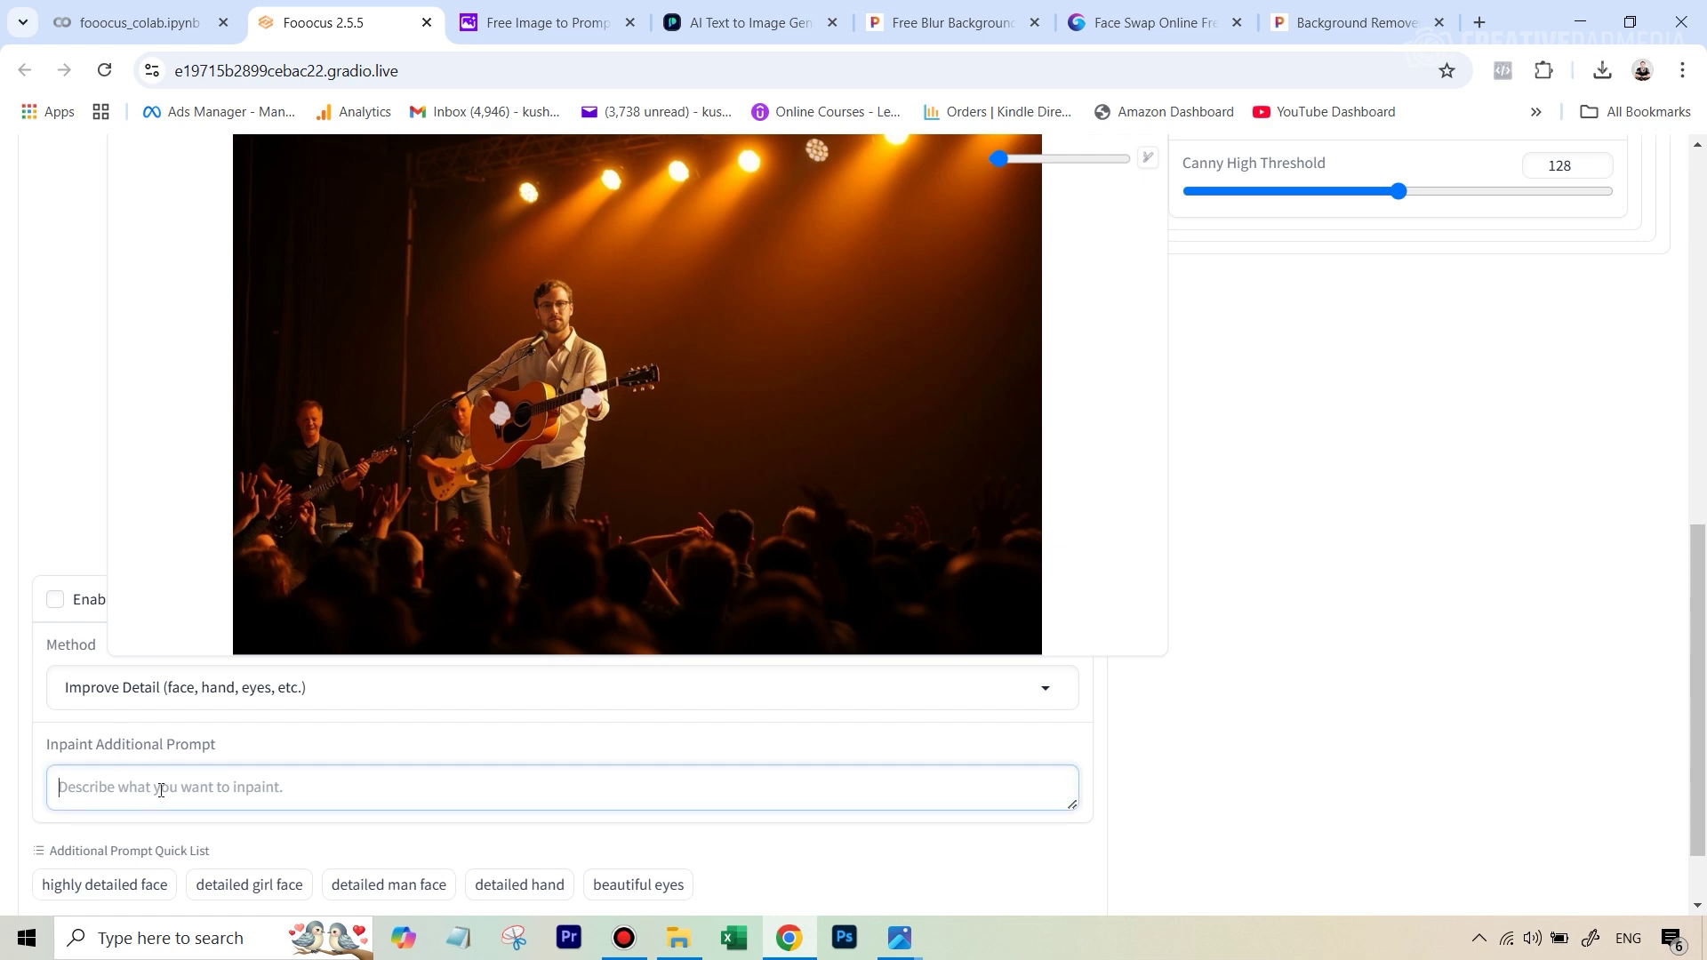
pyautogui.write('detailed male hands')
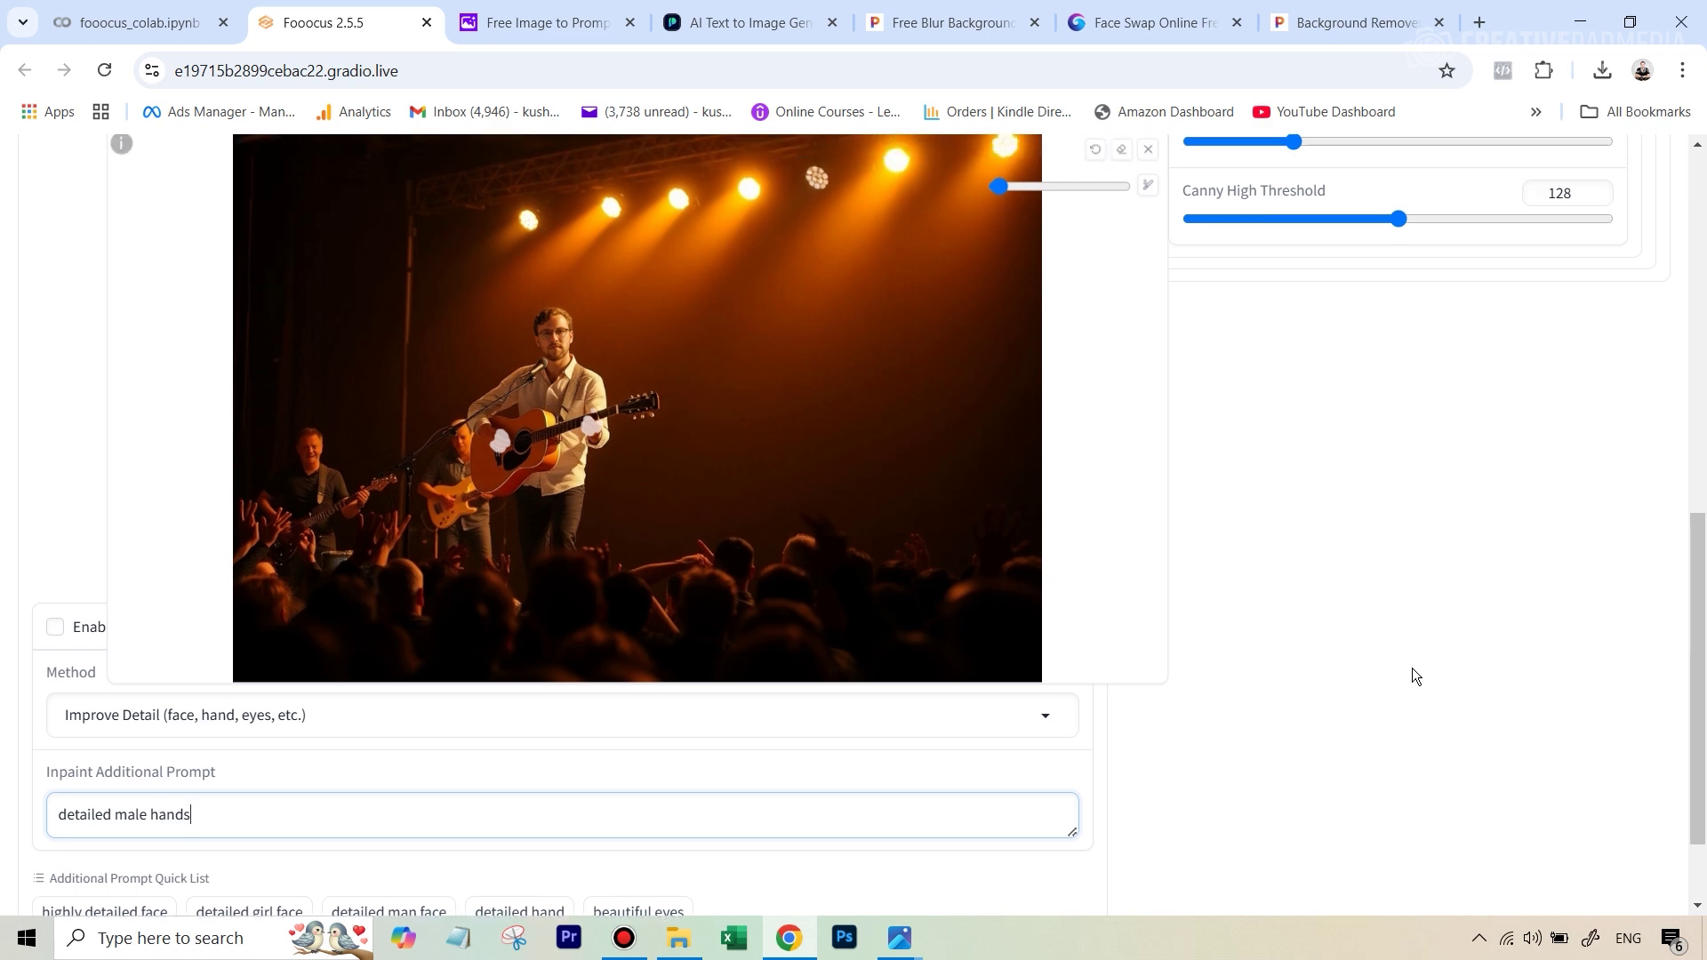
pyautogui.scroll(4, 1410, 679)
pyautogui.scroll(2, 1579, 574)
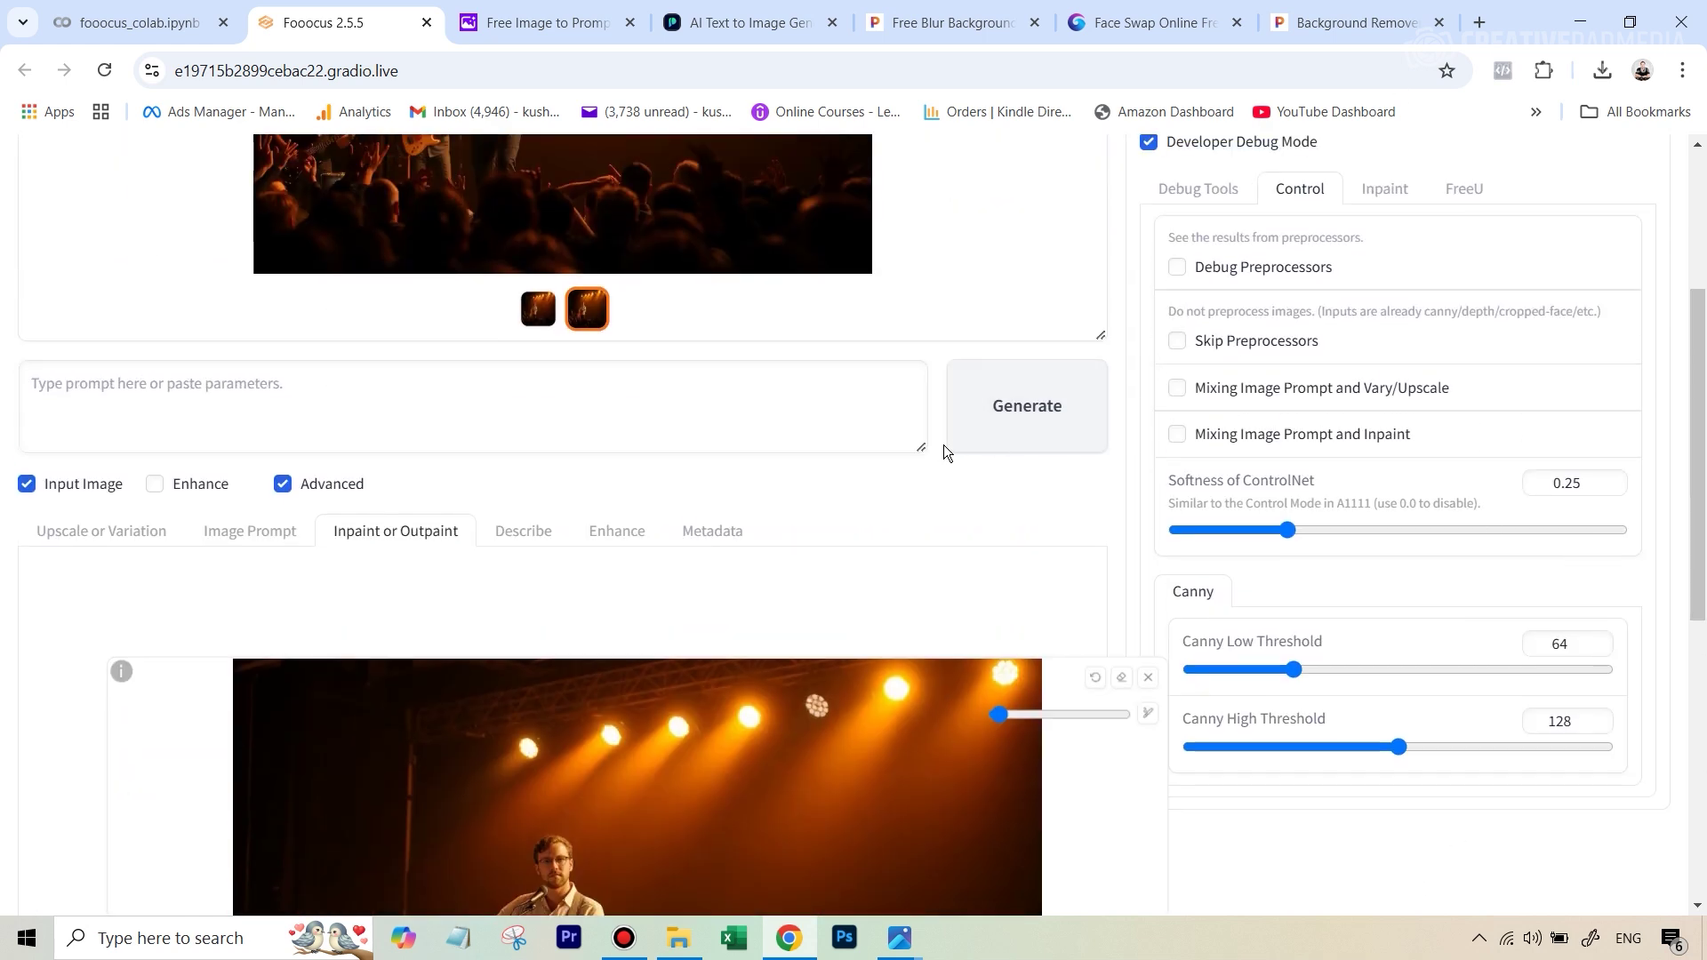
pyautogui.click(992, 438)
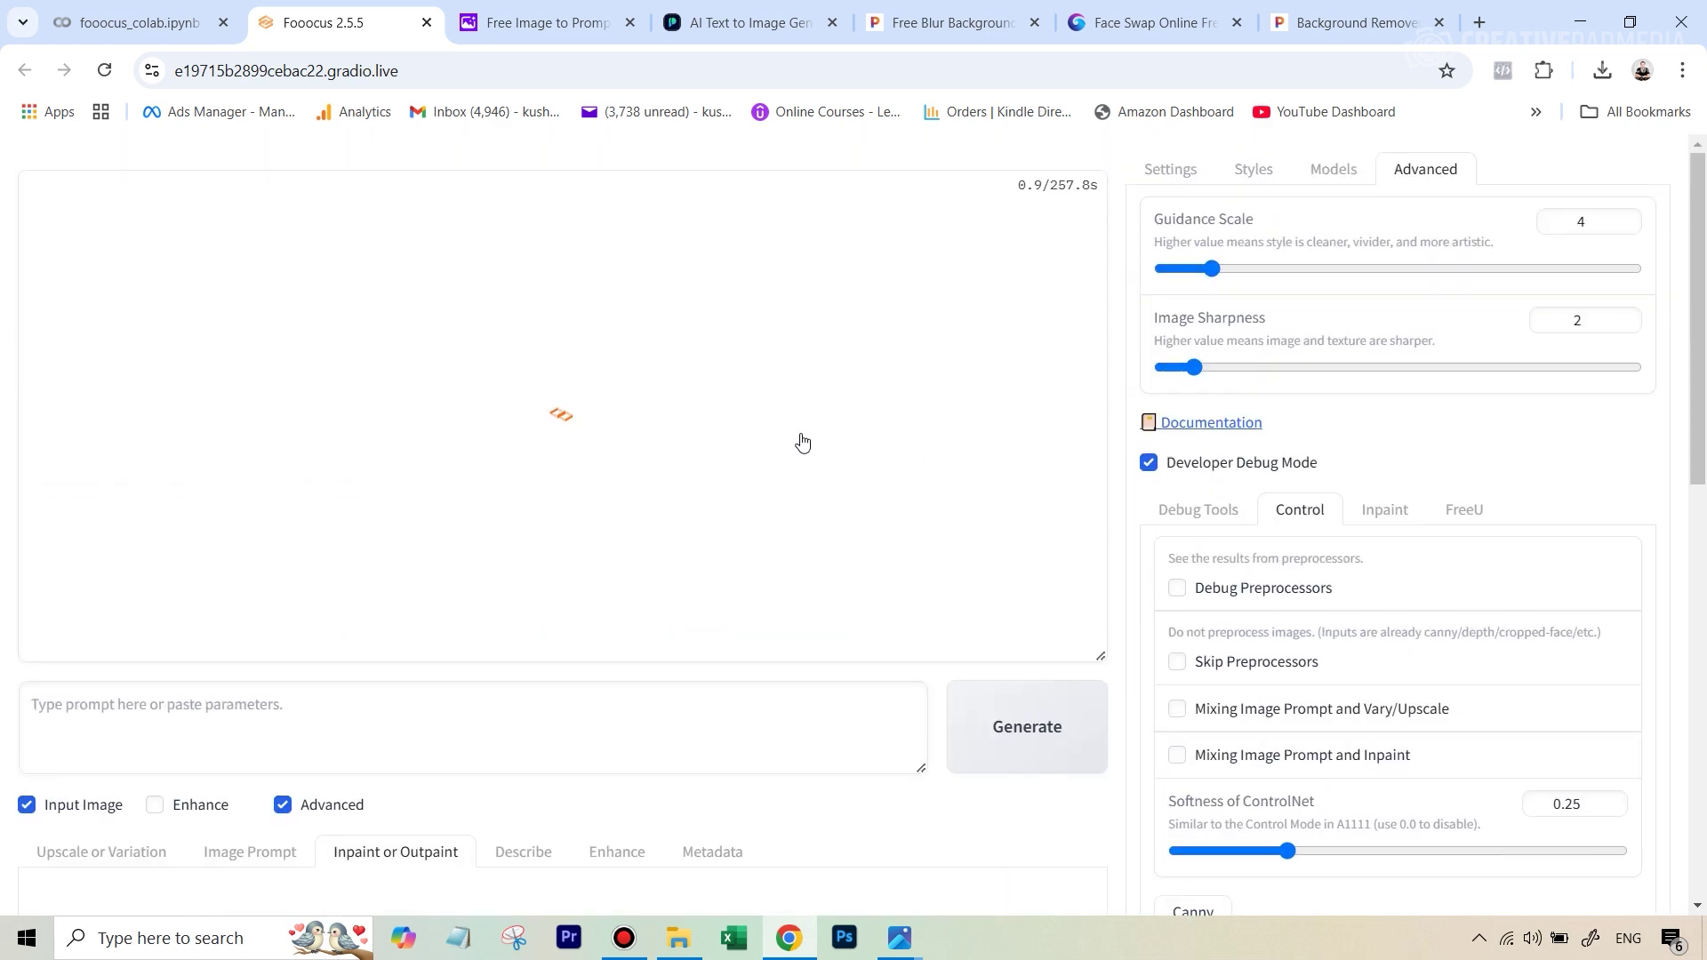
# - View the first hand-inpainted result enlarged, download it and open it in the photo viewer
pyautogui.click(762, 351)
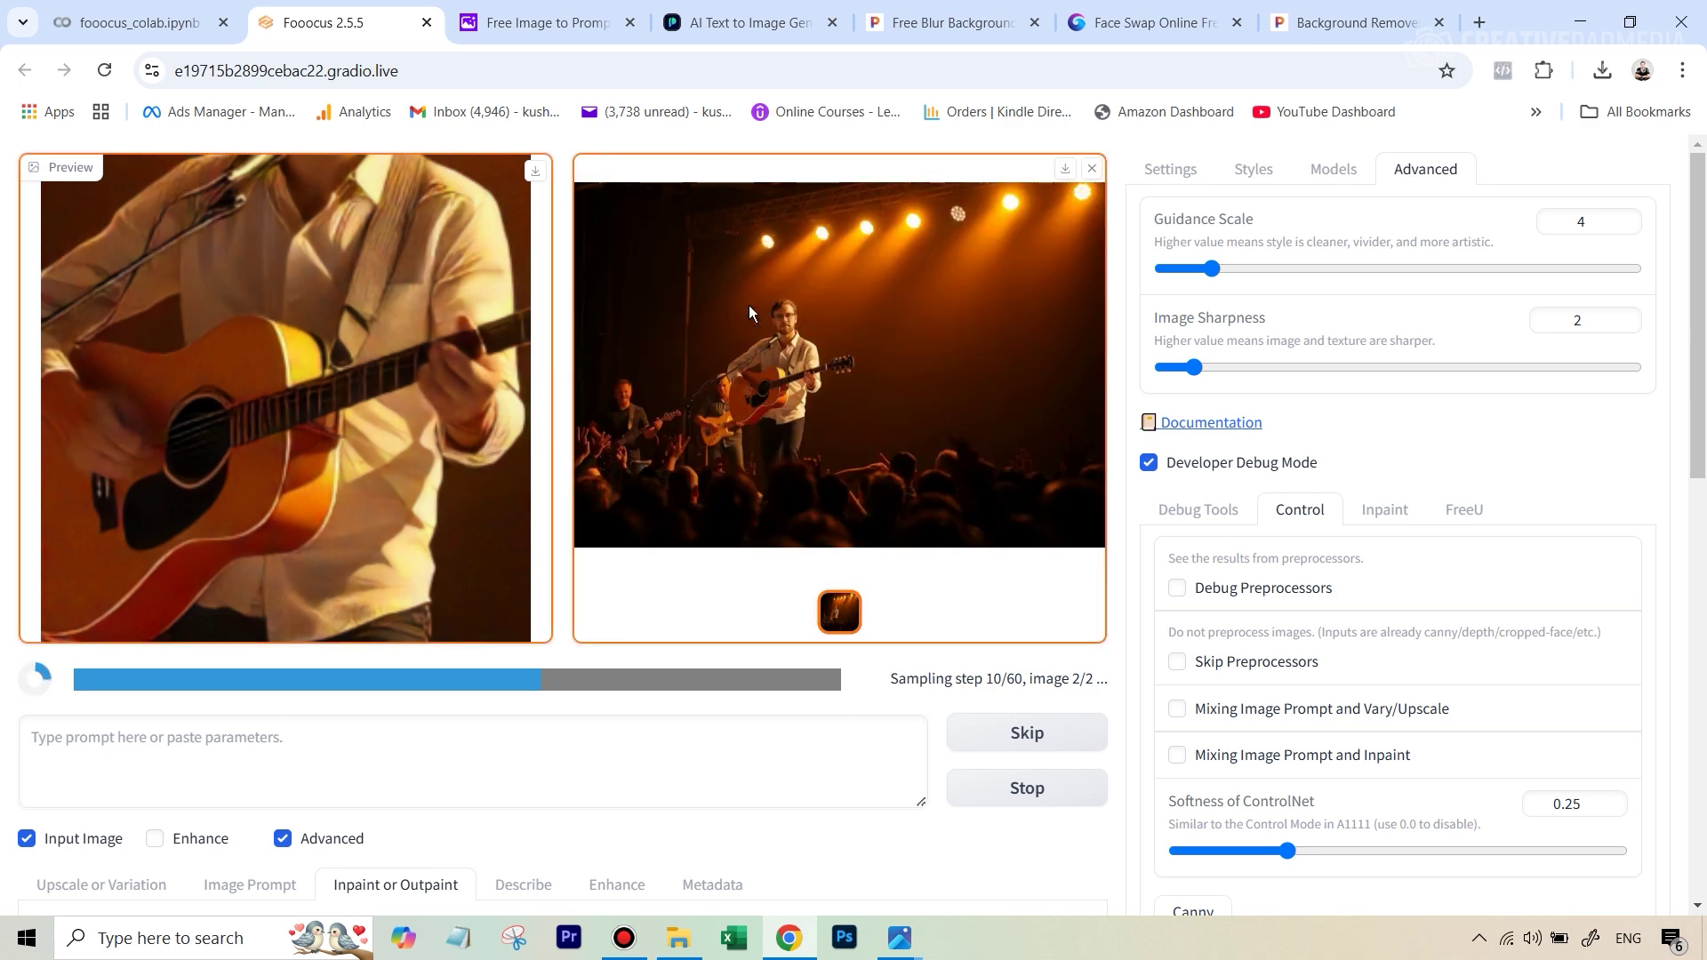
pyautogui.click(812, 351)
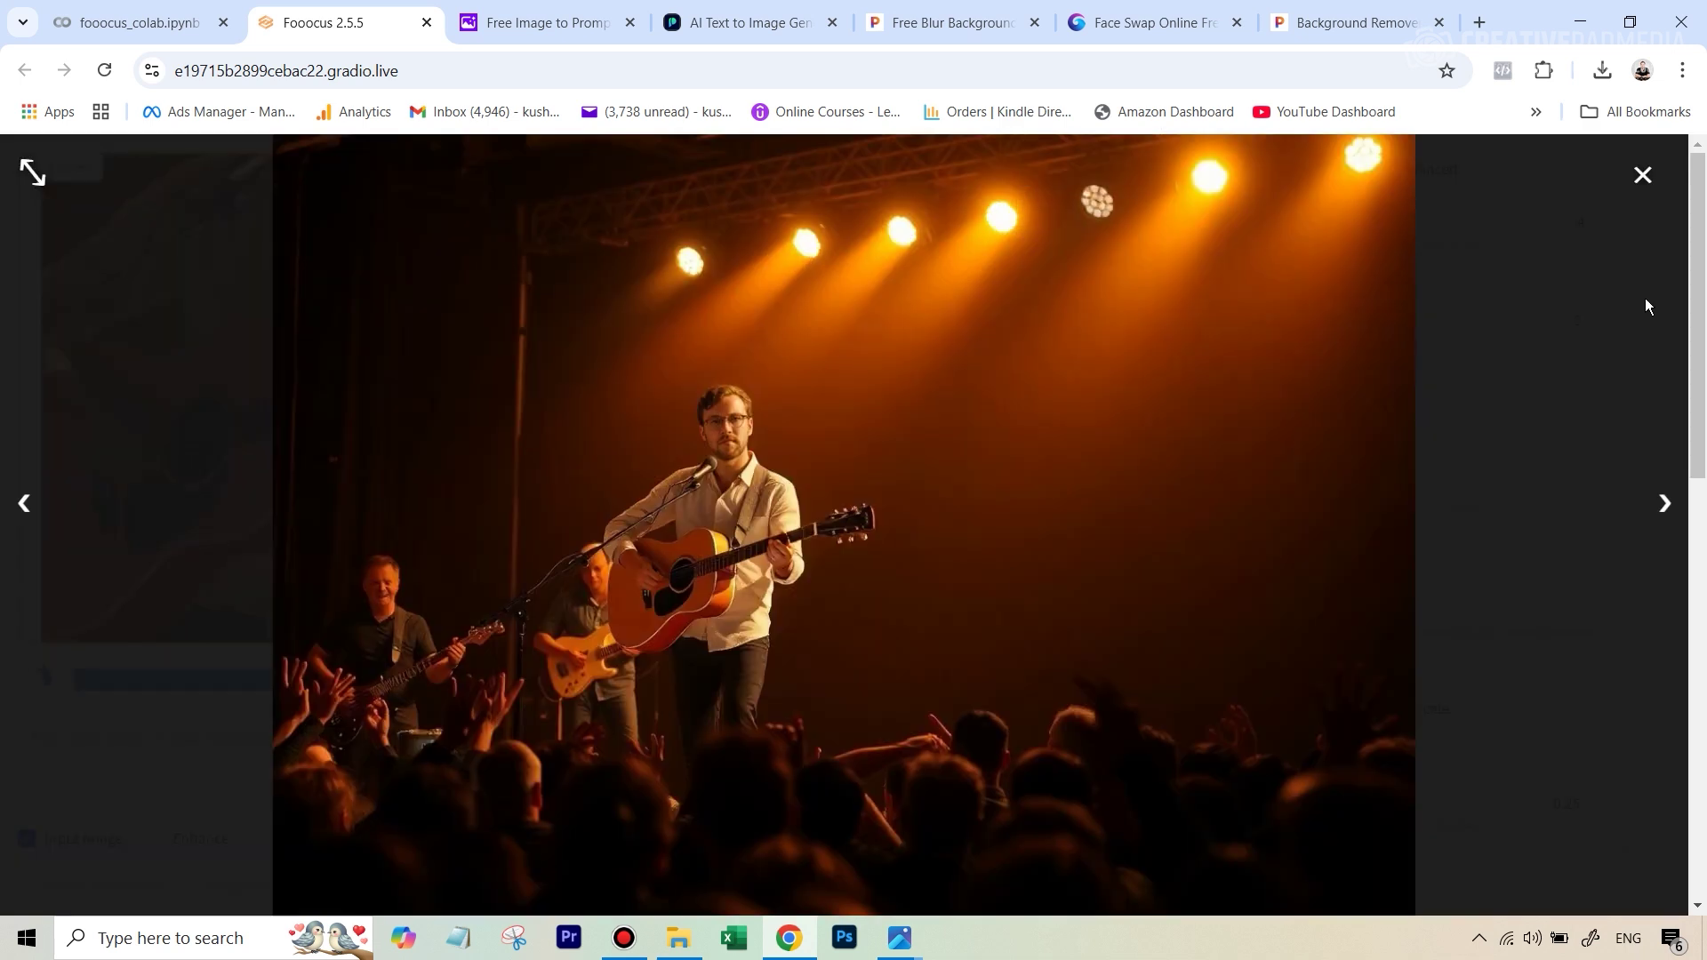
pyautogui.click(1642, 175)
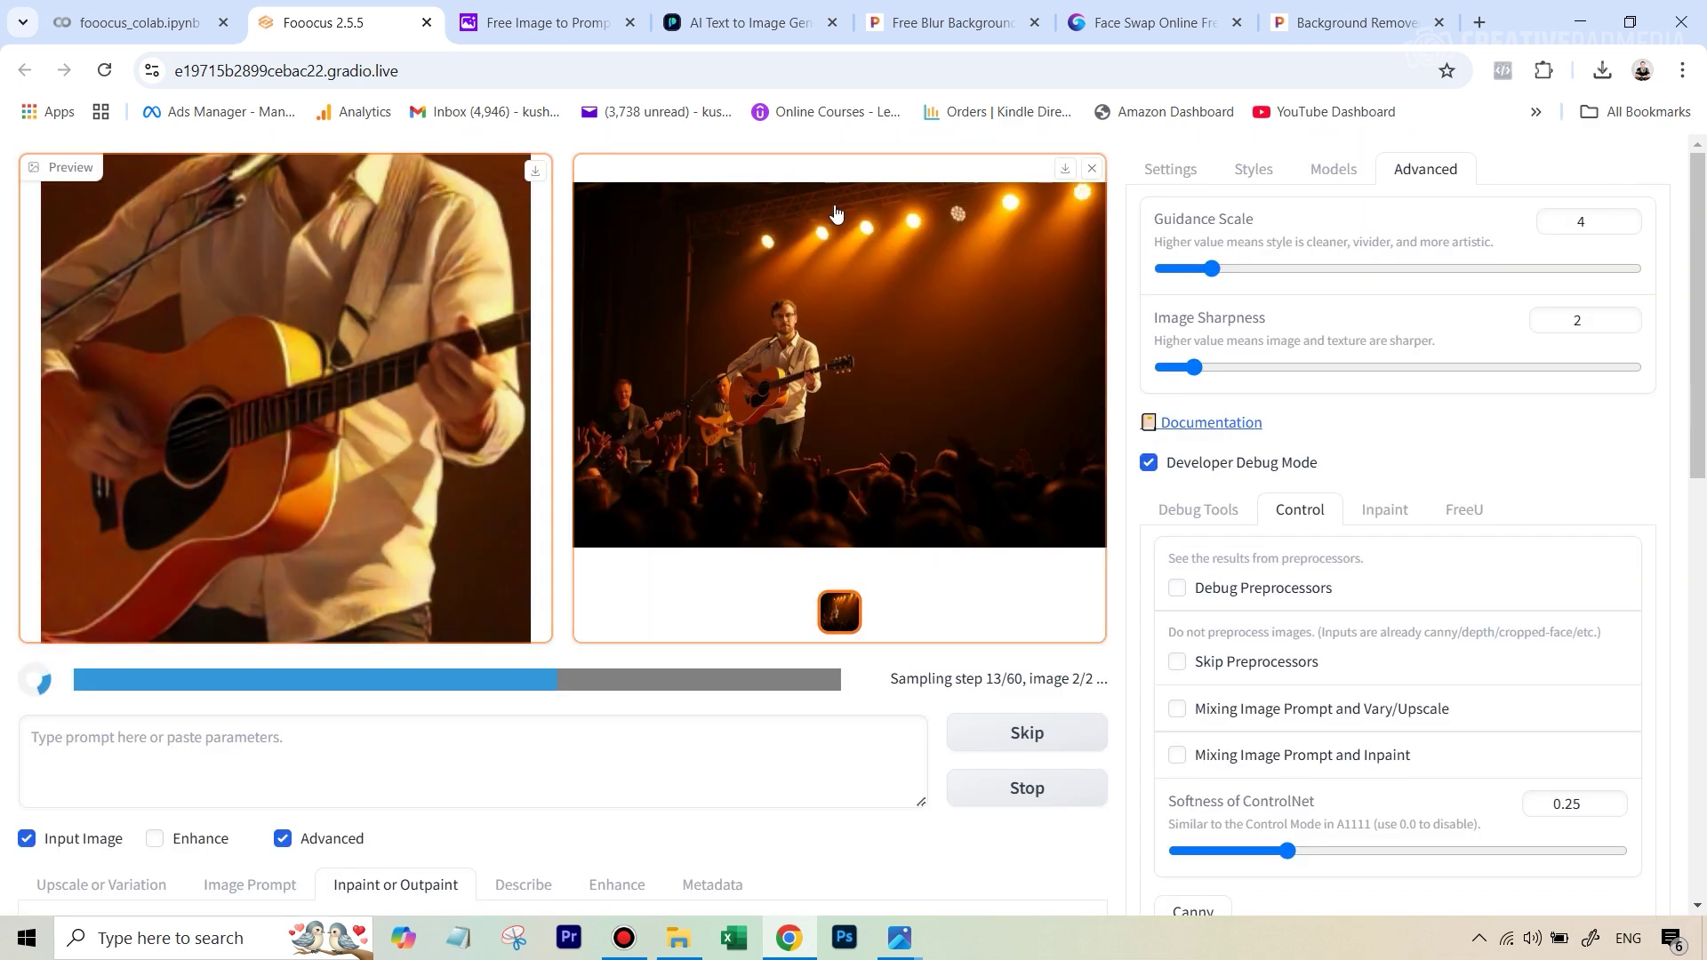
pyautogui.click(1065, 169)
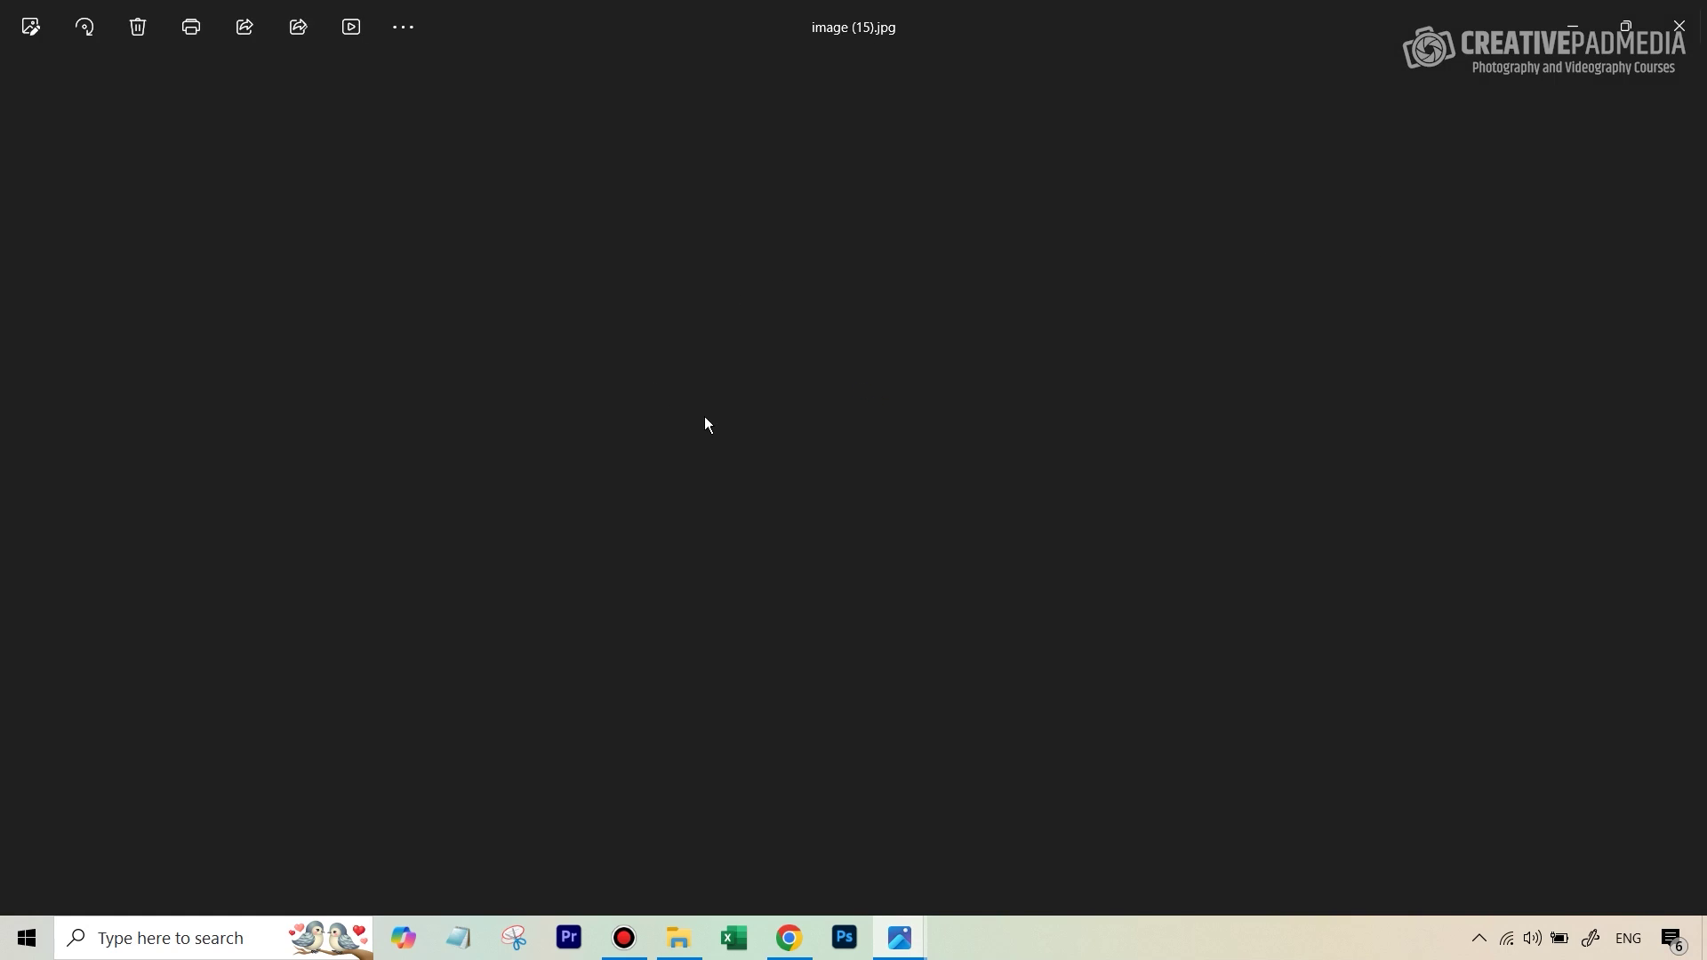
# - Inspect the singer's hands up close in image (15).jpg, view the whole picture and close the photo viewer
pyautogui.scroll(5, 705, 424)
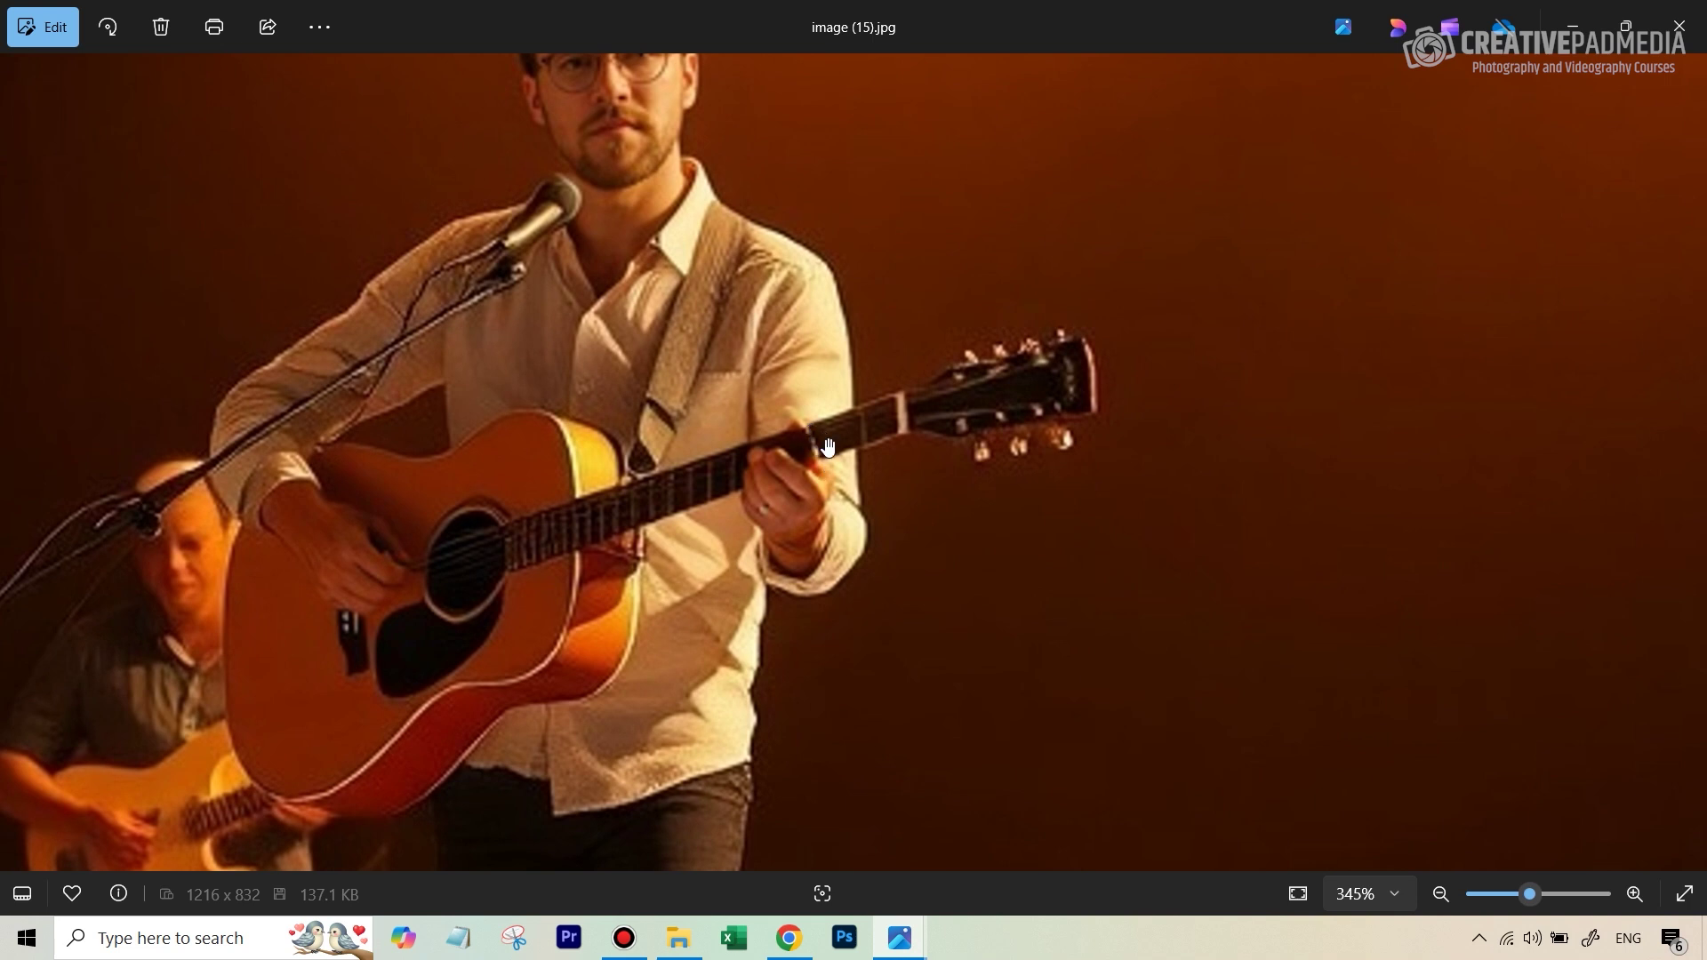
pyautogui.scroll(-5, 994, 480)
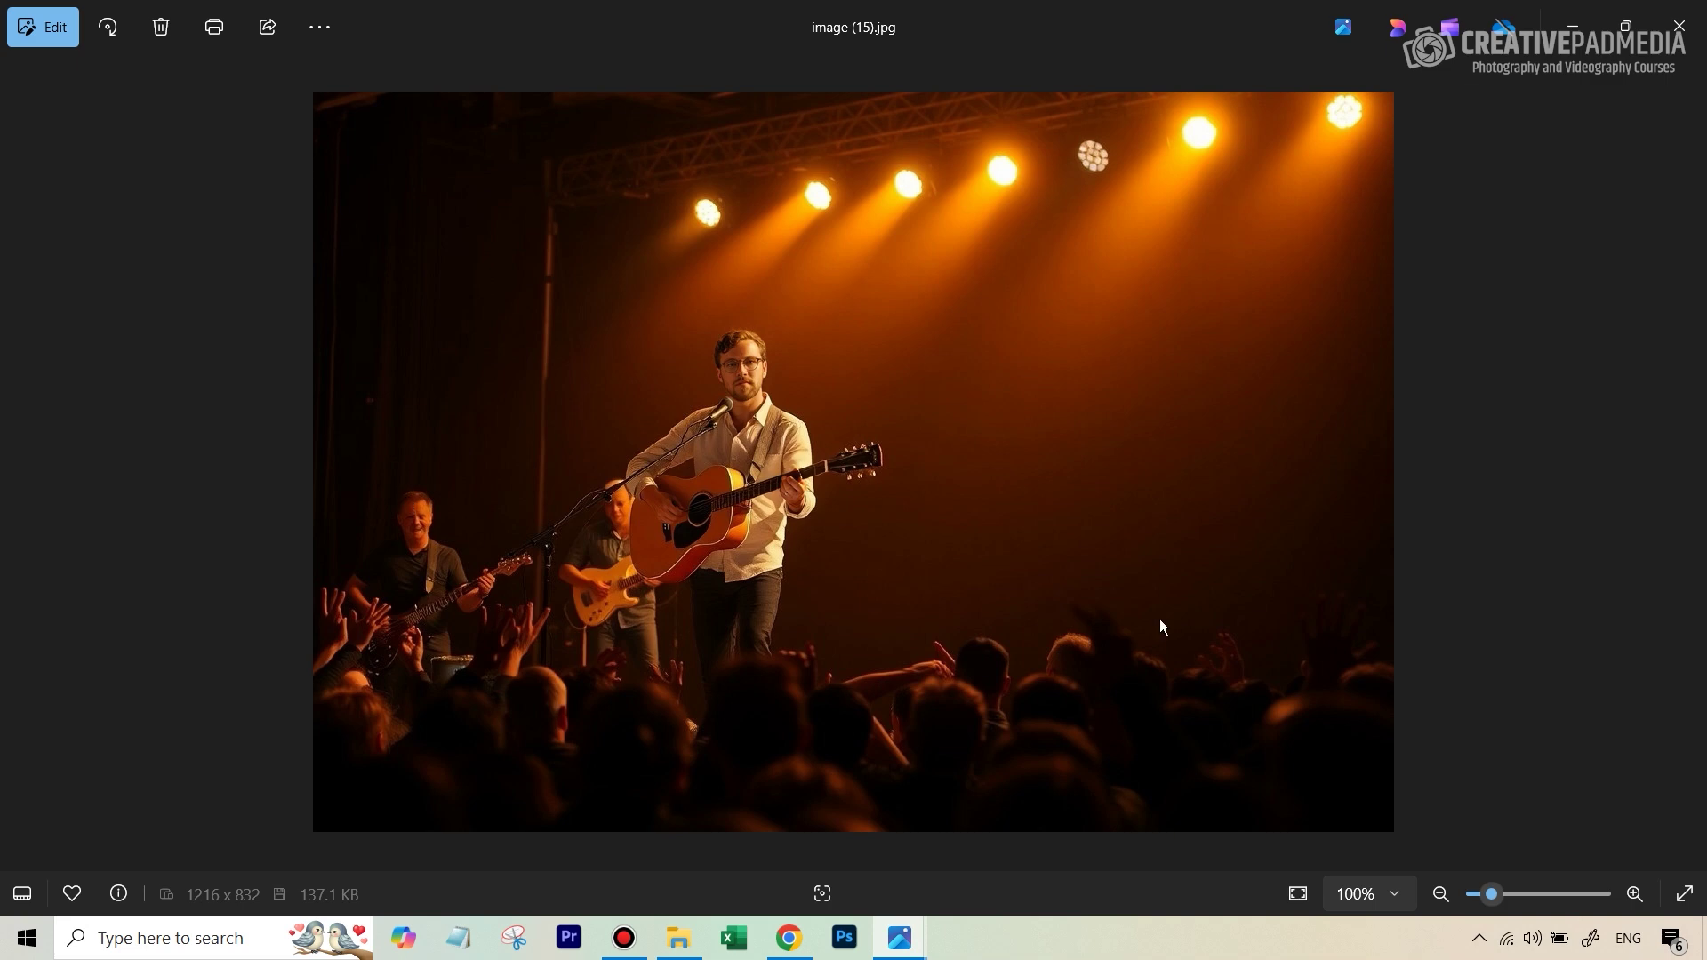
pyautogui.click(1682, 18)
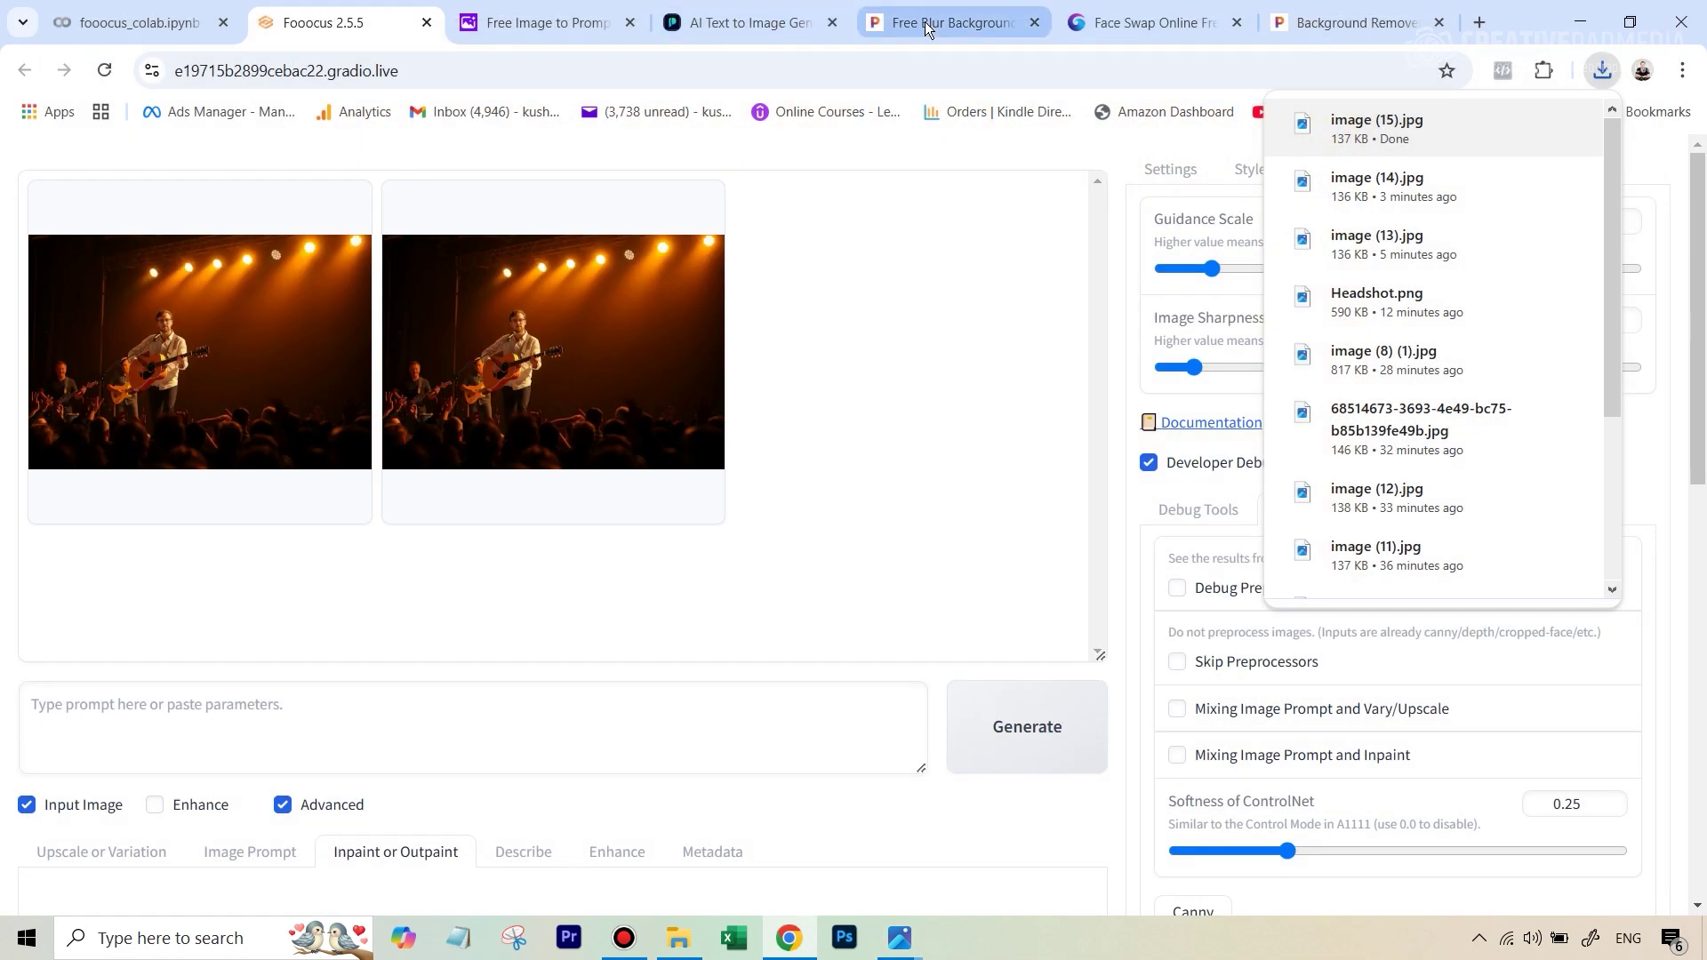
# - Switch to Pixelcut's Blur Background tool with the concert image and reduce the blur strength to 2
pyautogui.click(765, 22)
pyautogui.click(967, 10)
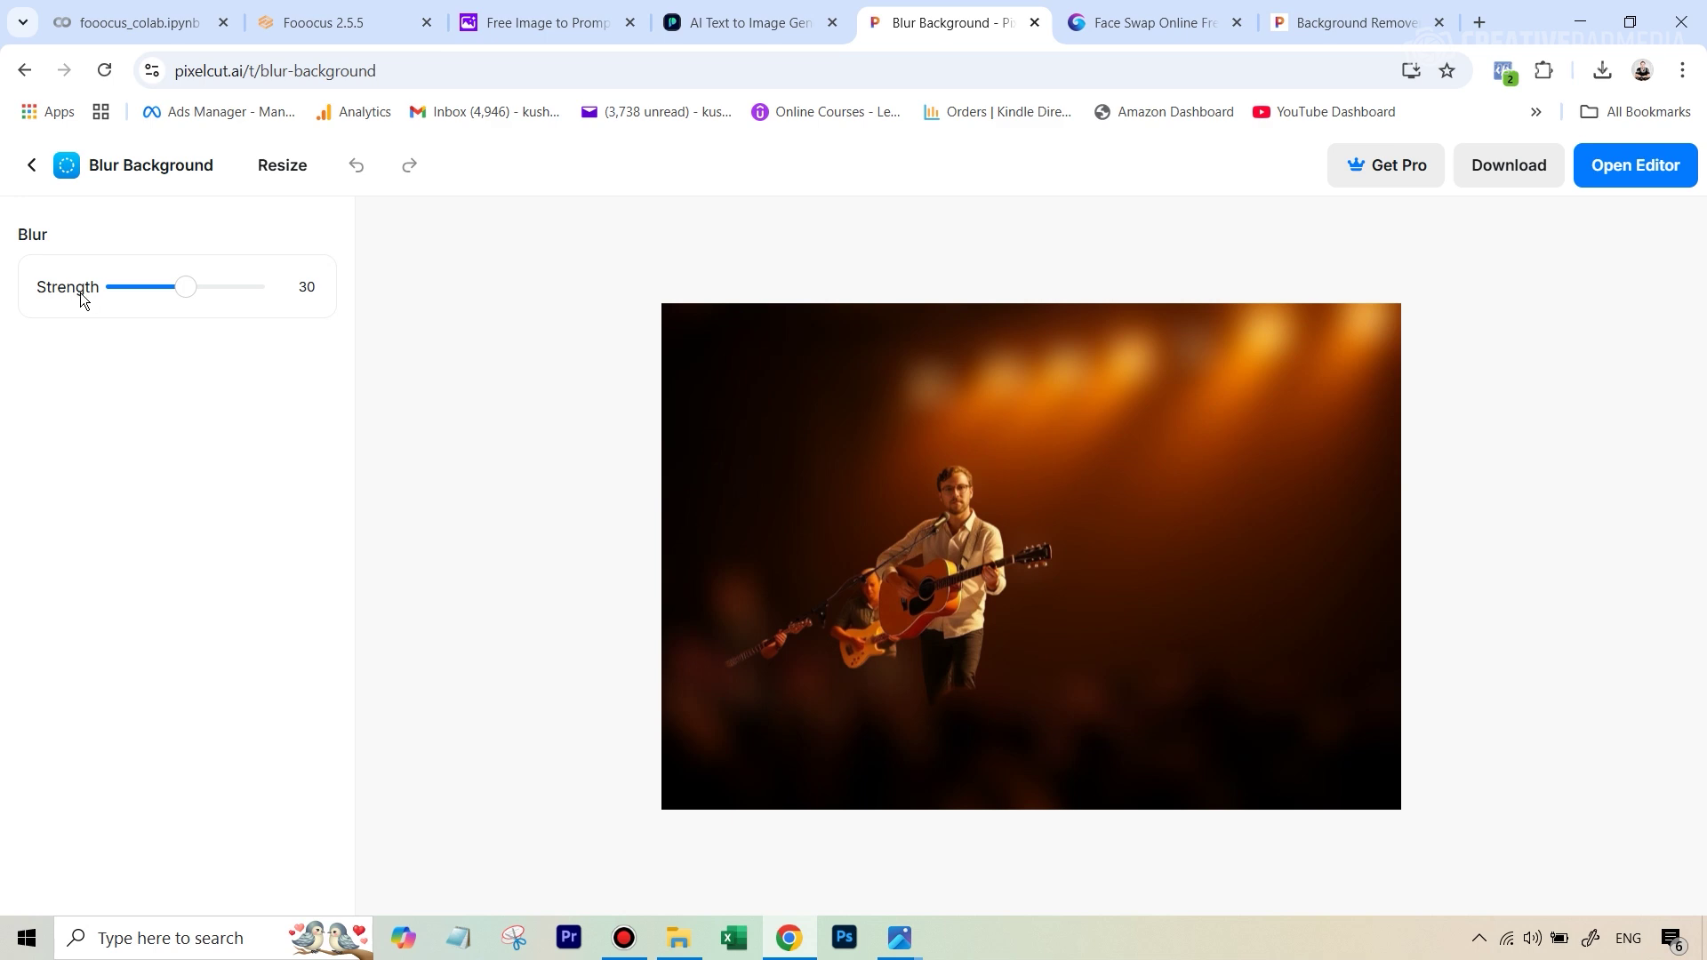
pyautogui.moveTo(178, 295); pyautogui.dragTo(95, 294)
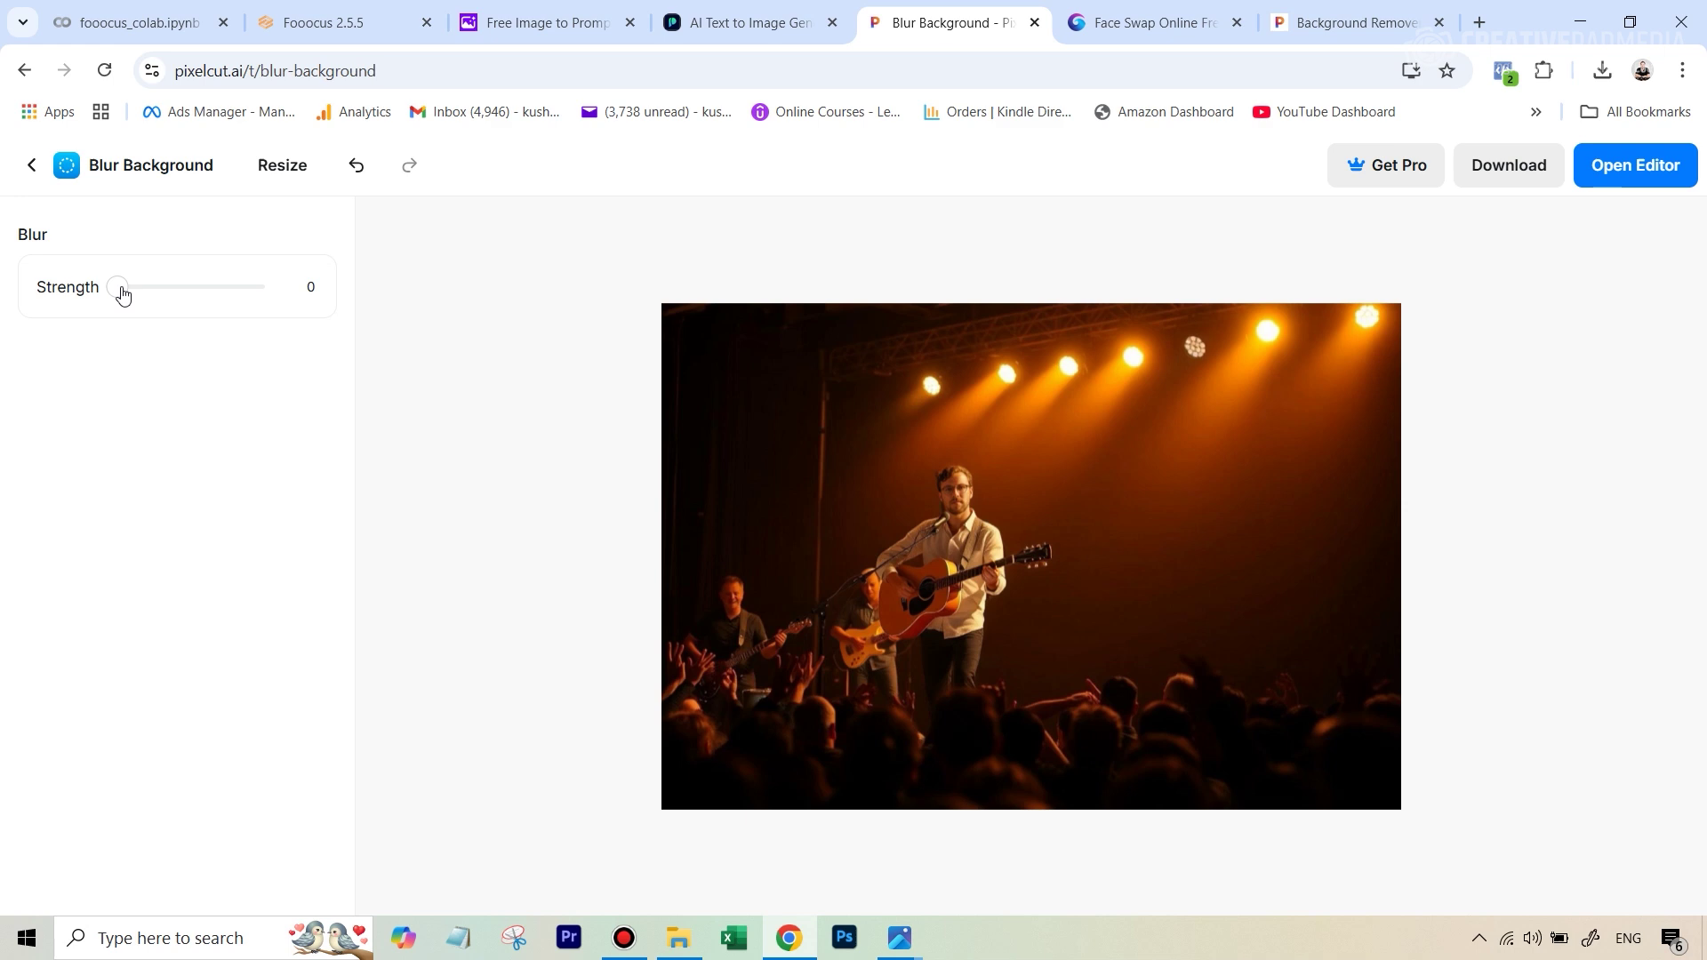
pyautogui.click(118, 293)
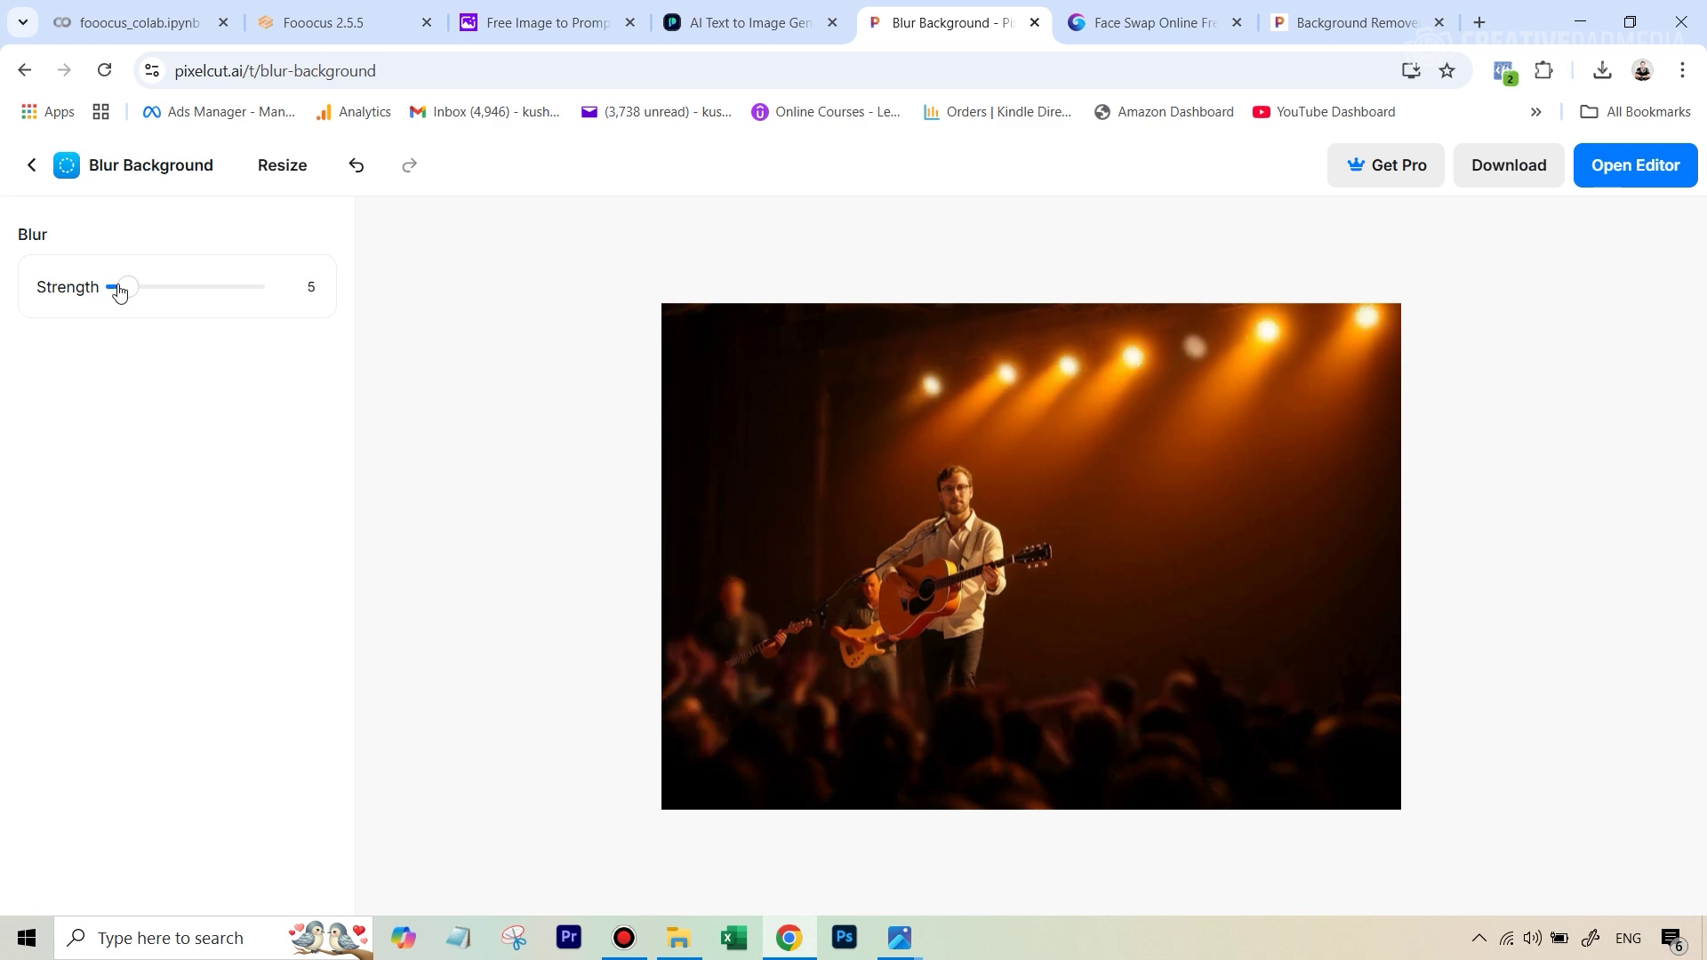
pyautogui.moveTo(118, 294); pyautogui.dragTo(114, 291)
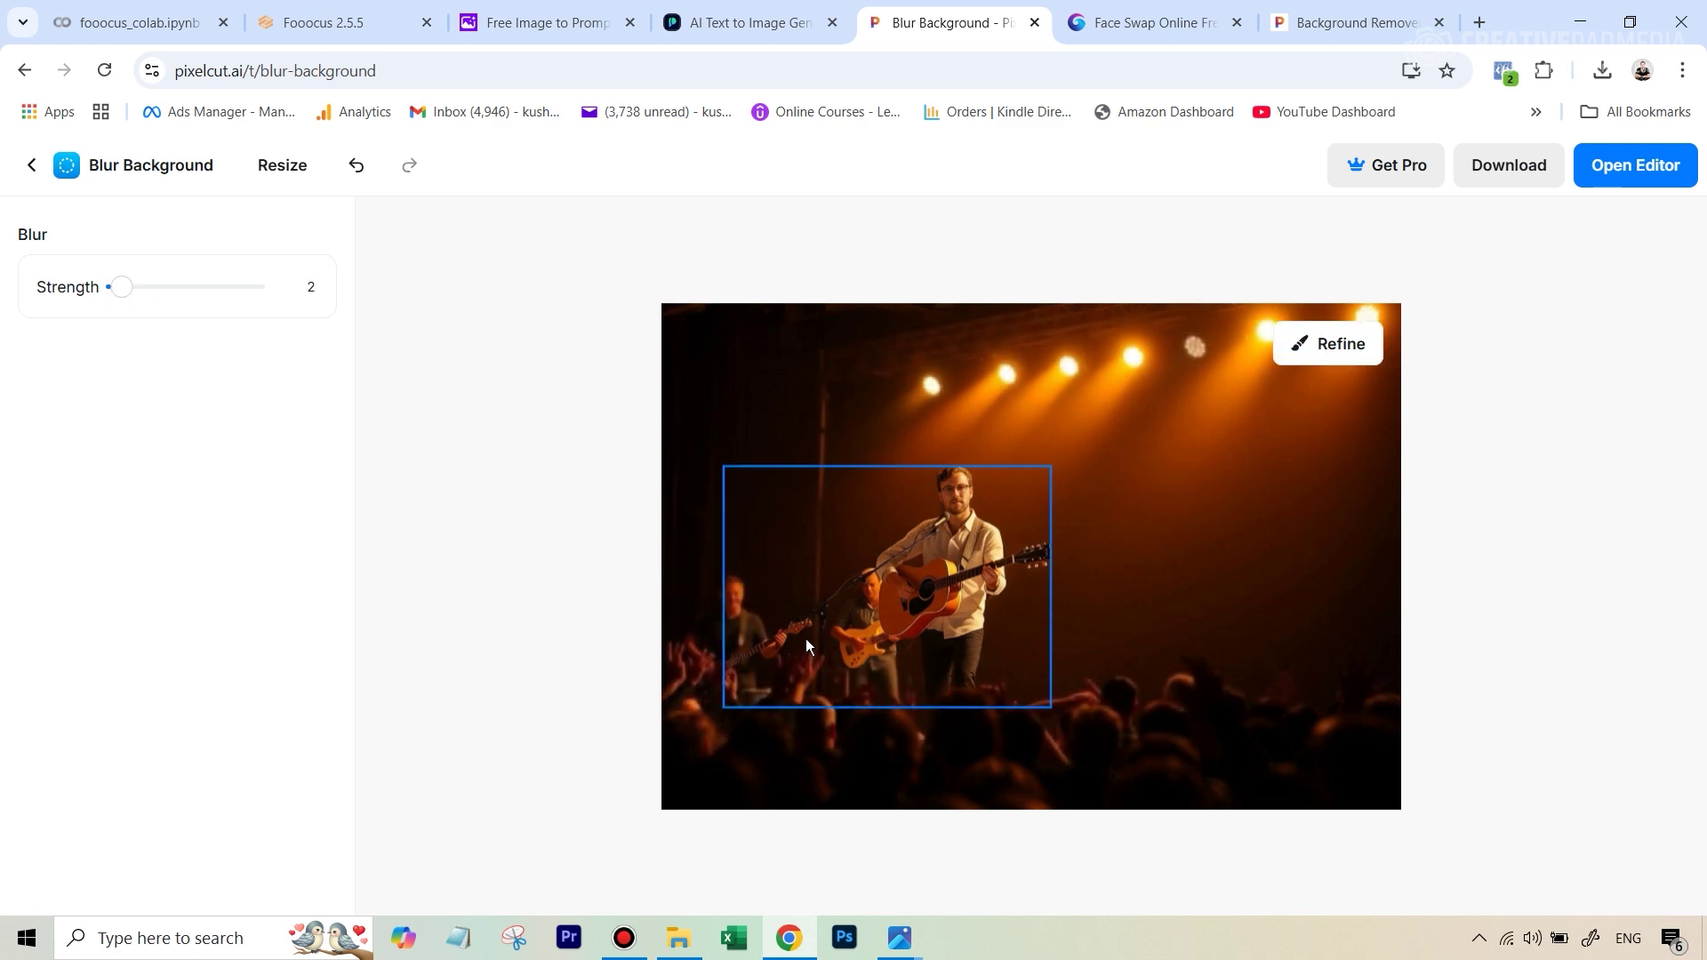
# - Try background blur strengths of 5 and 1, settle on 2 and download the blurred concert image
pyautogui.click(122, 298)
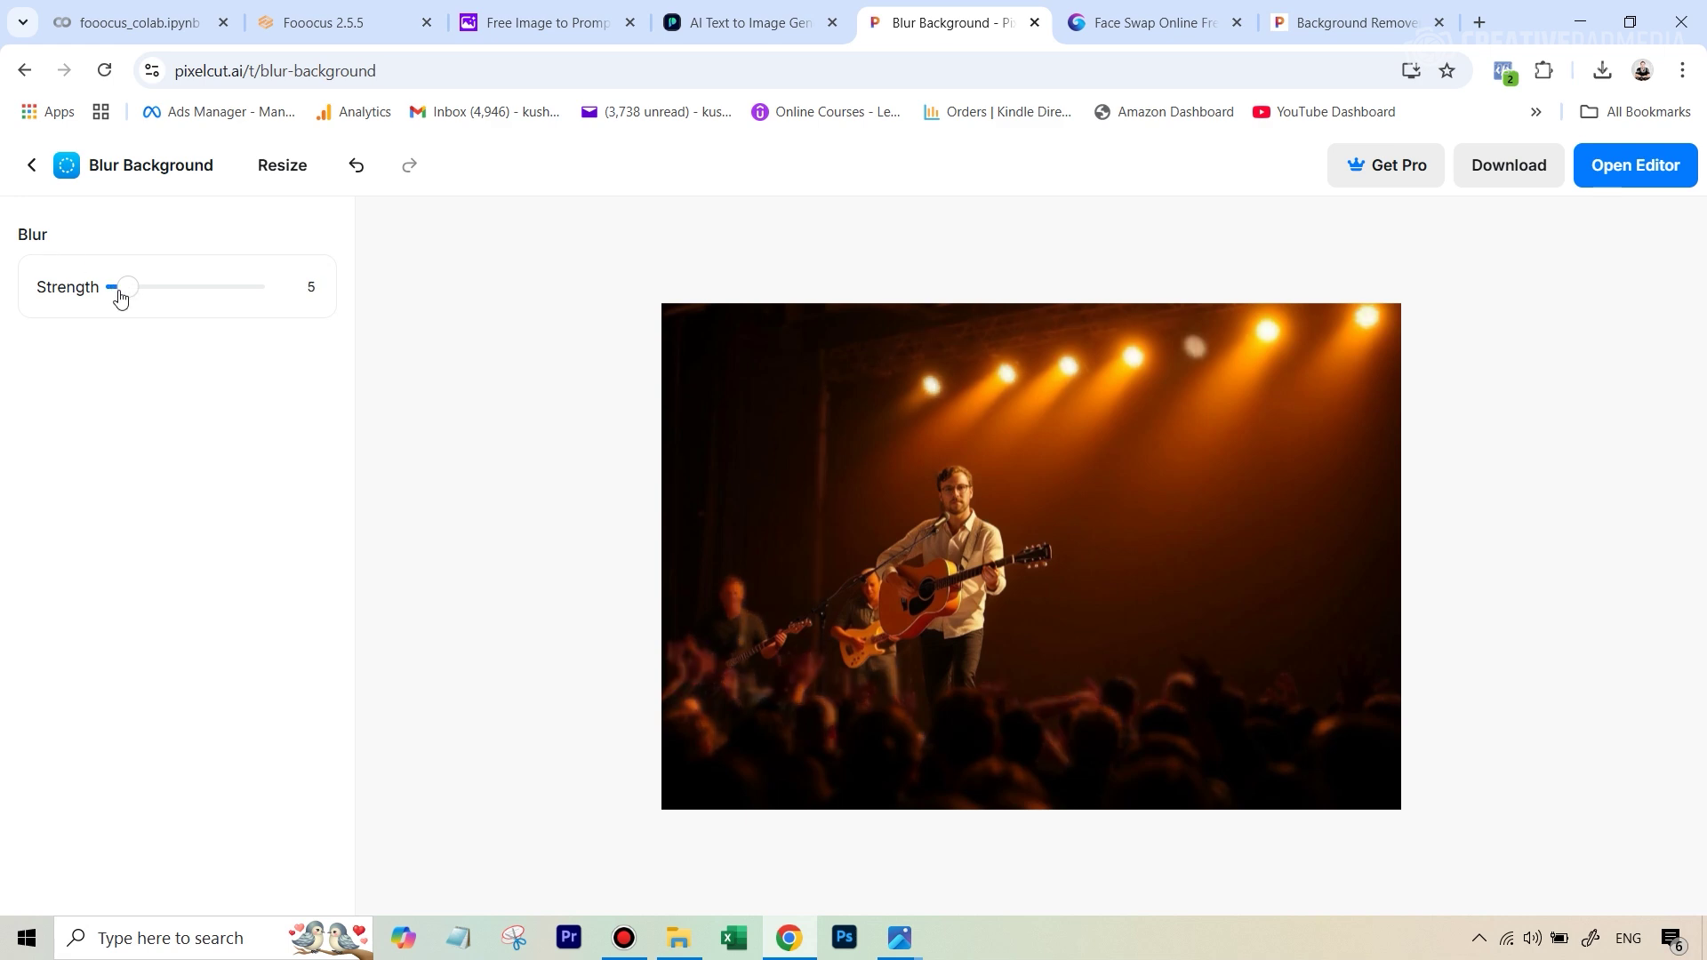
pyautogui.click(112, 293)
pyautogui.moveTo(112, 295); pyautogui.dragTo(111, 296)
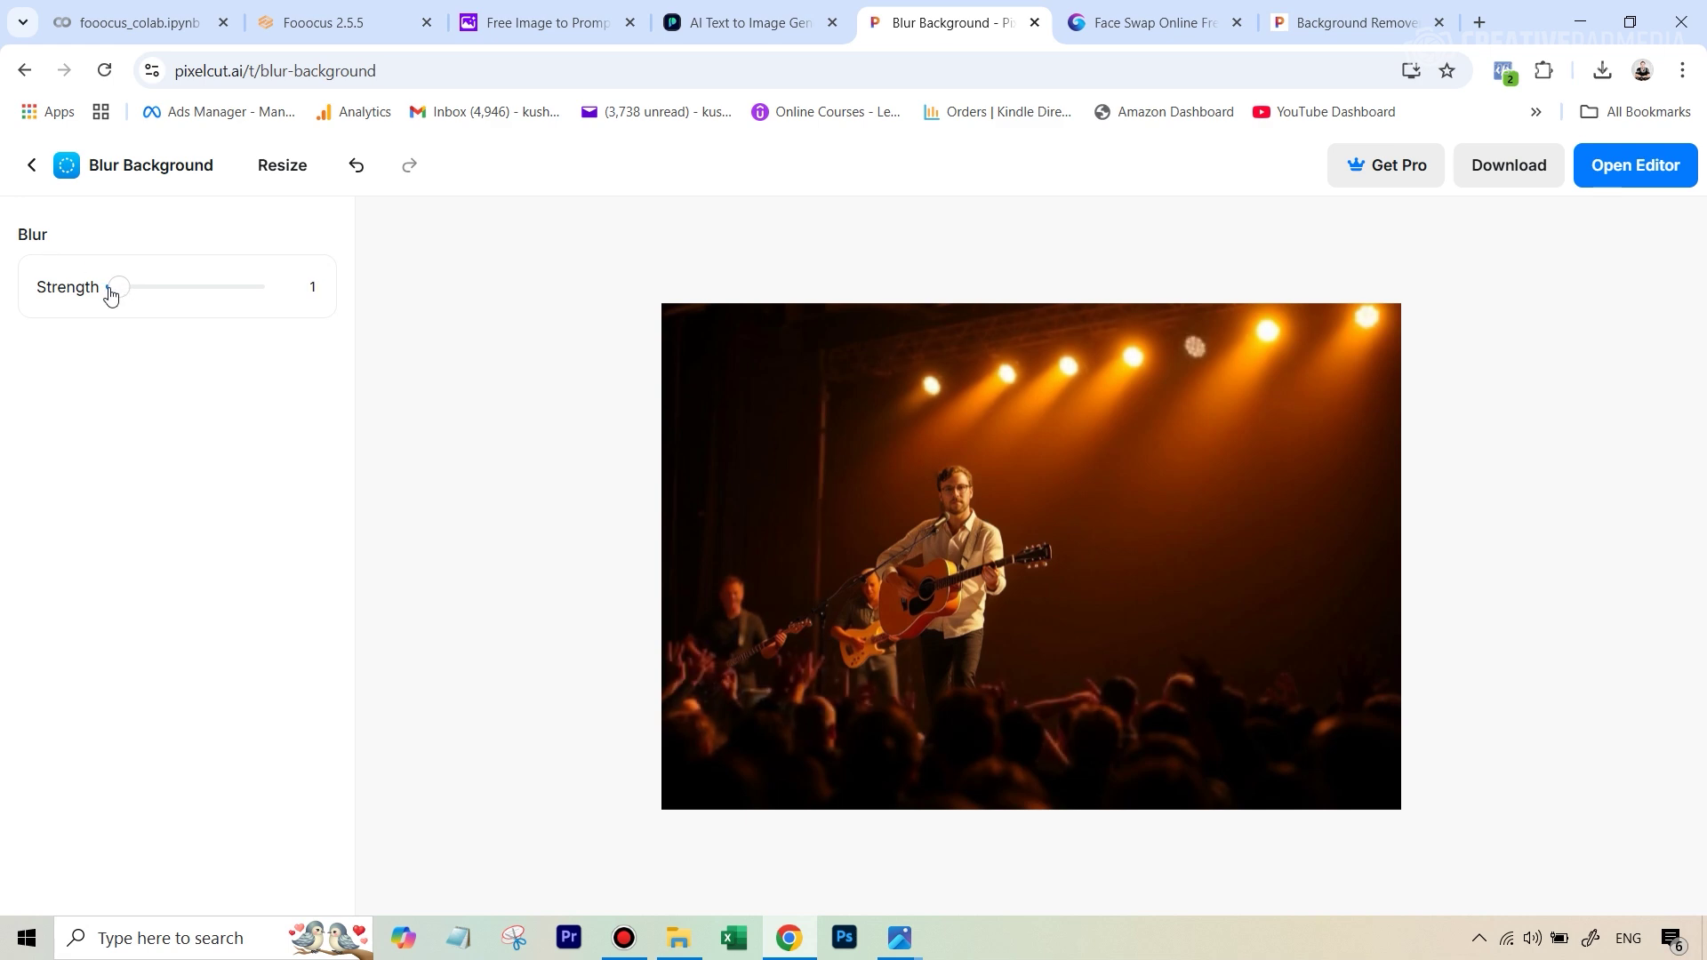
pyautogui.moveTo(734, 592)
pyautogui.moveTo(119, 297); pyautogui.dragTo(122, 297)
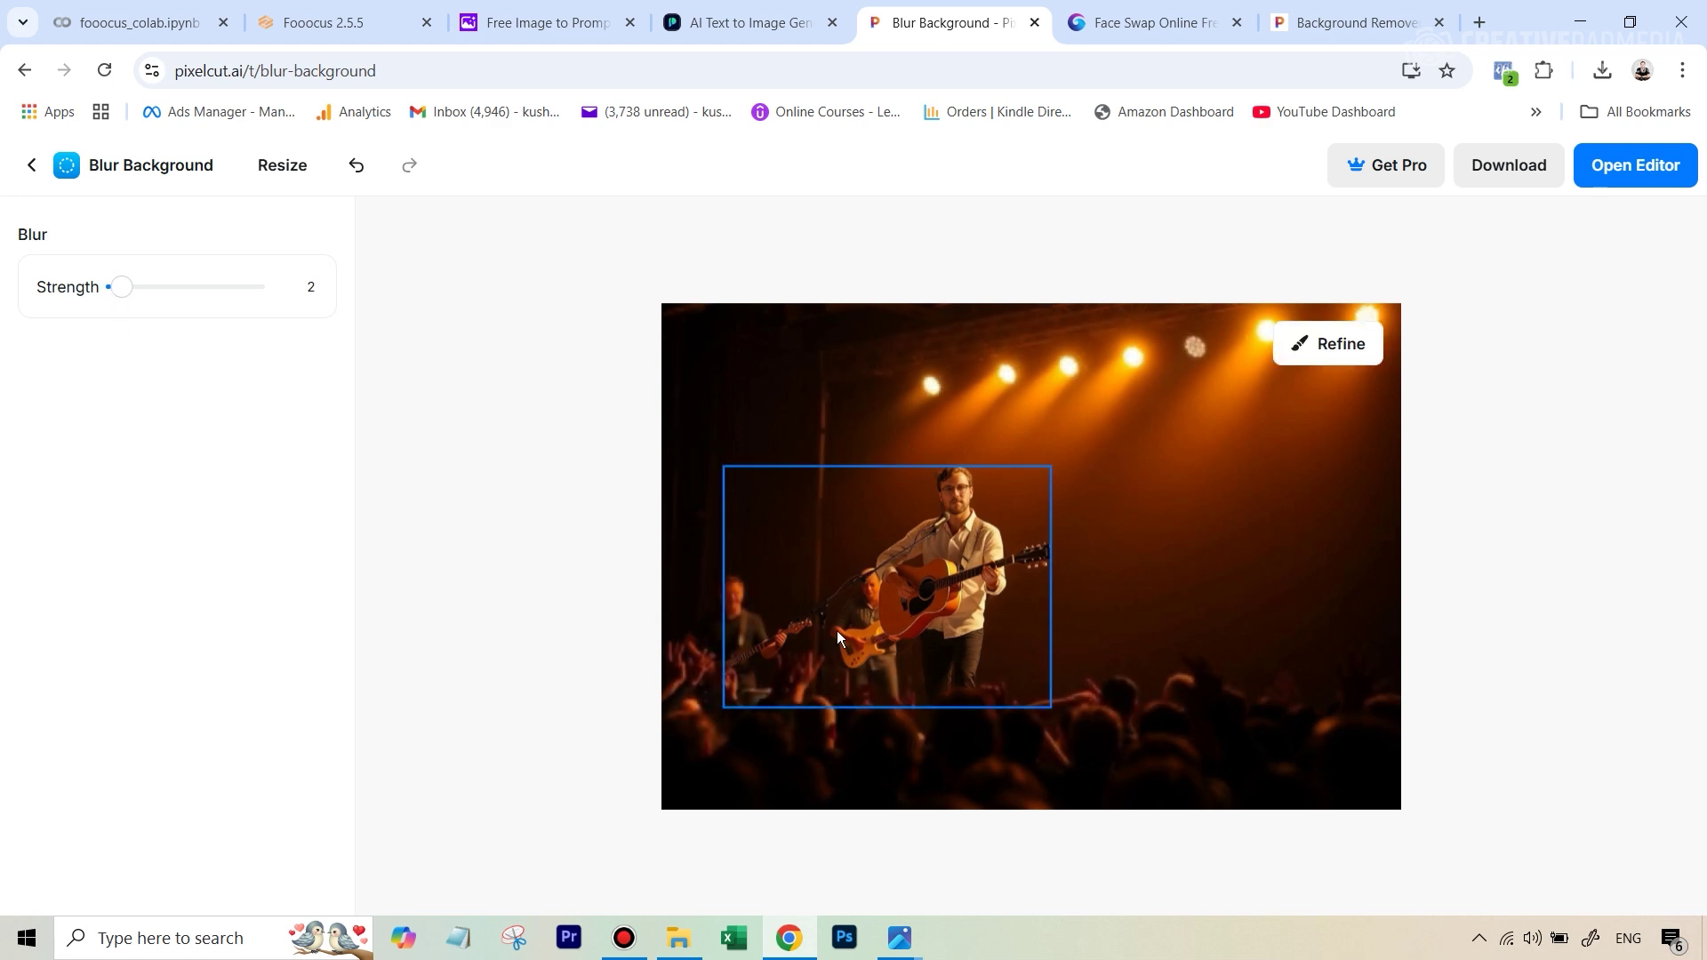
pyautogui.click(1491, 169)
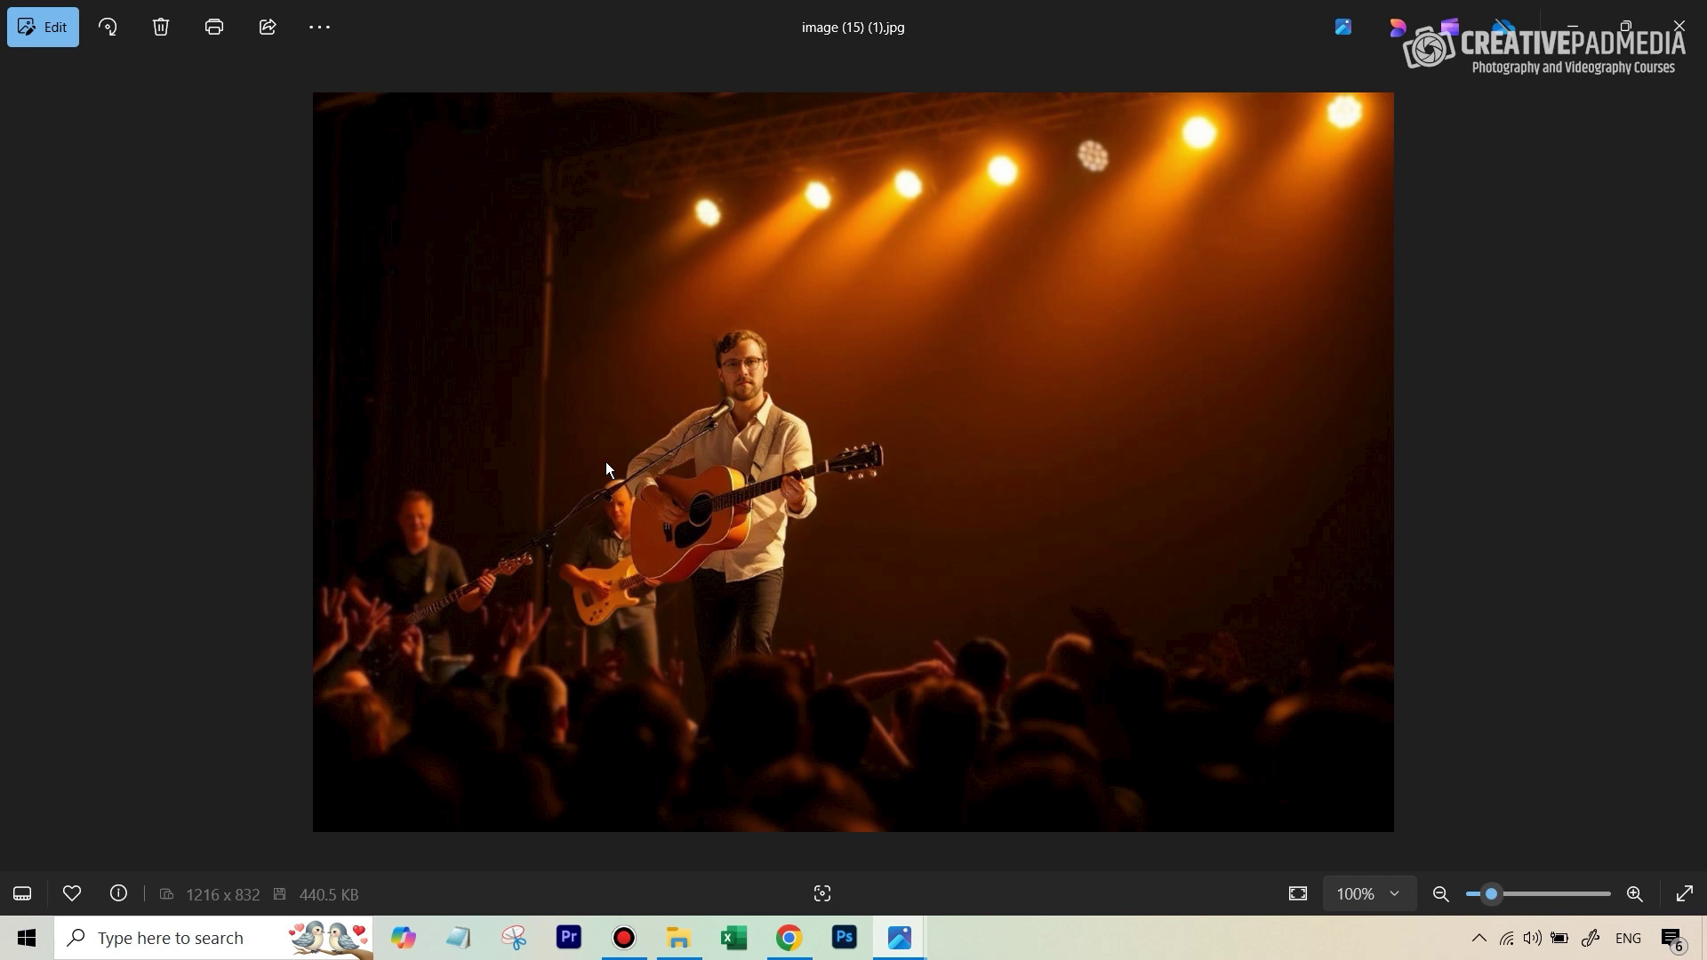
# - Examine the singer's face up close in image (12).jpg and close the photo viewer
pyautogui.press('Right')
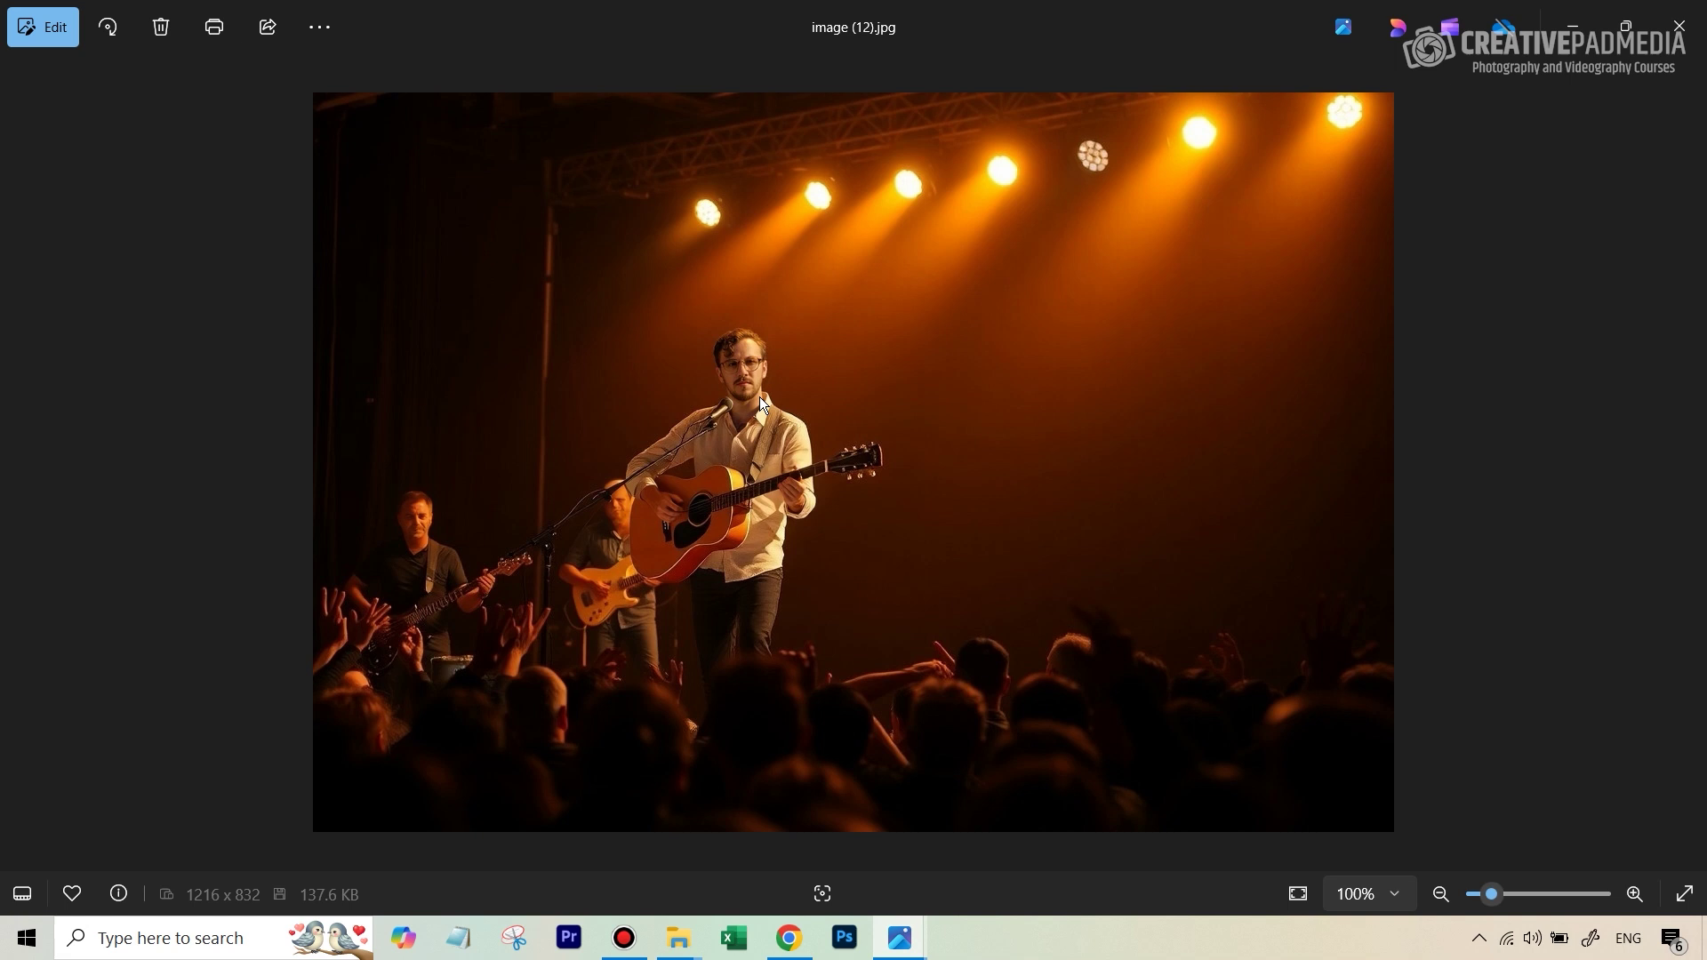
pyautogui.scroll(4, 742, 336)
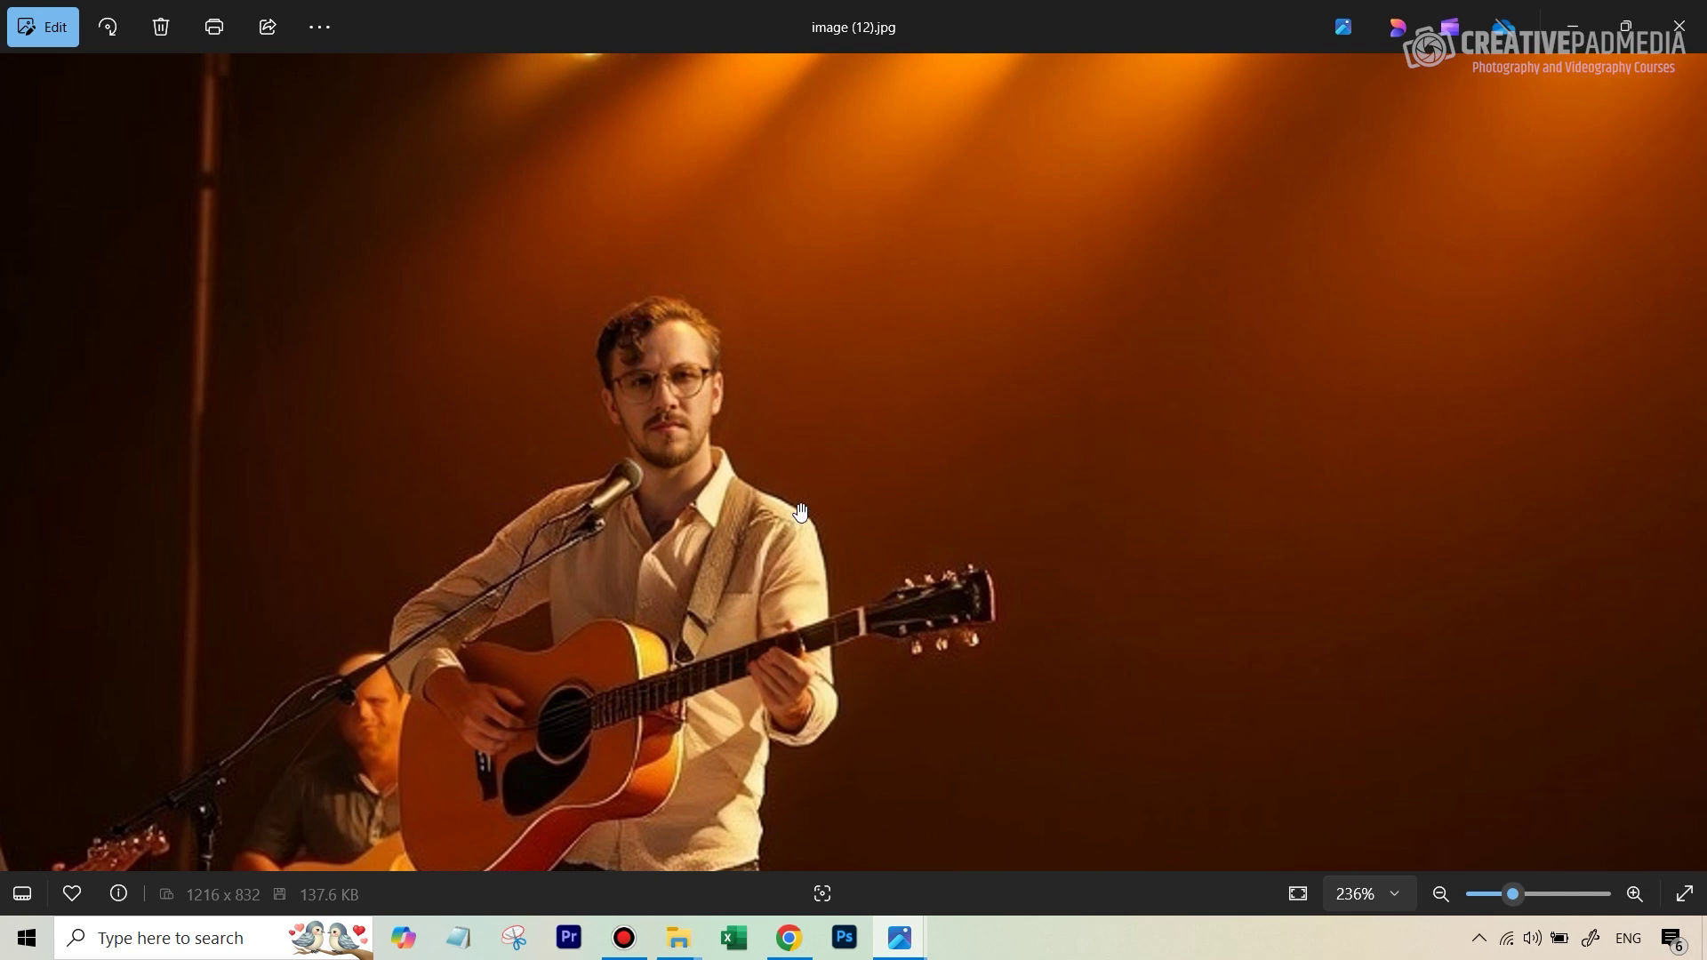
pyautogui.scroll(-5, 899, 507)
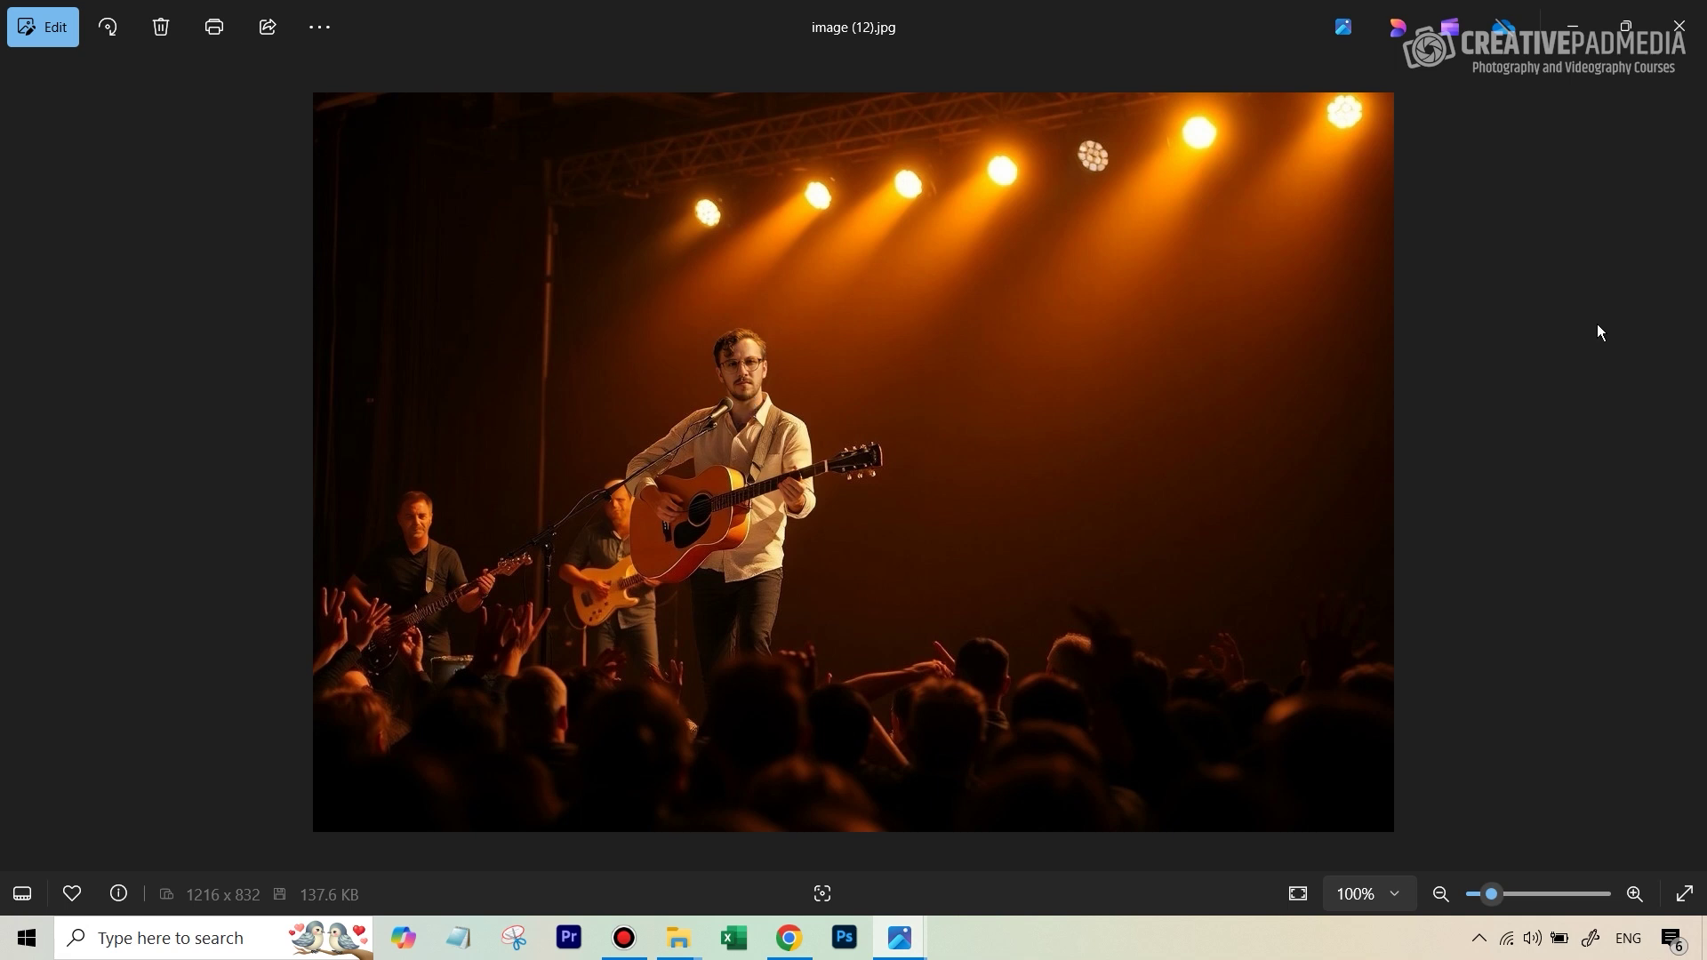
pyautogui.click(1679, 26)
# - Find the Face Expression tool in Pincel's tool collection and open it
pyautogui.scroll(-20, 344, 610)
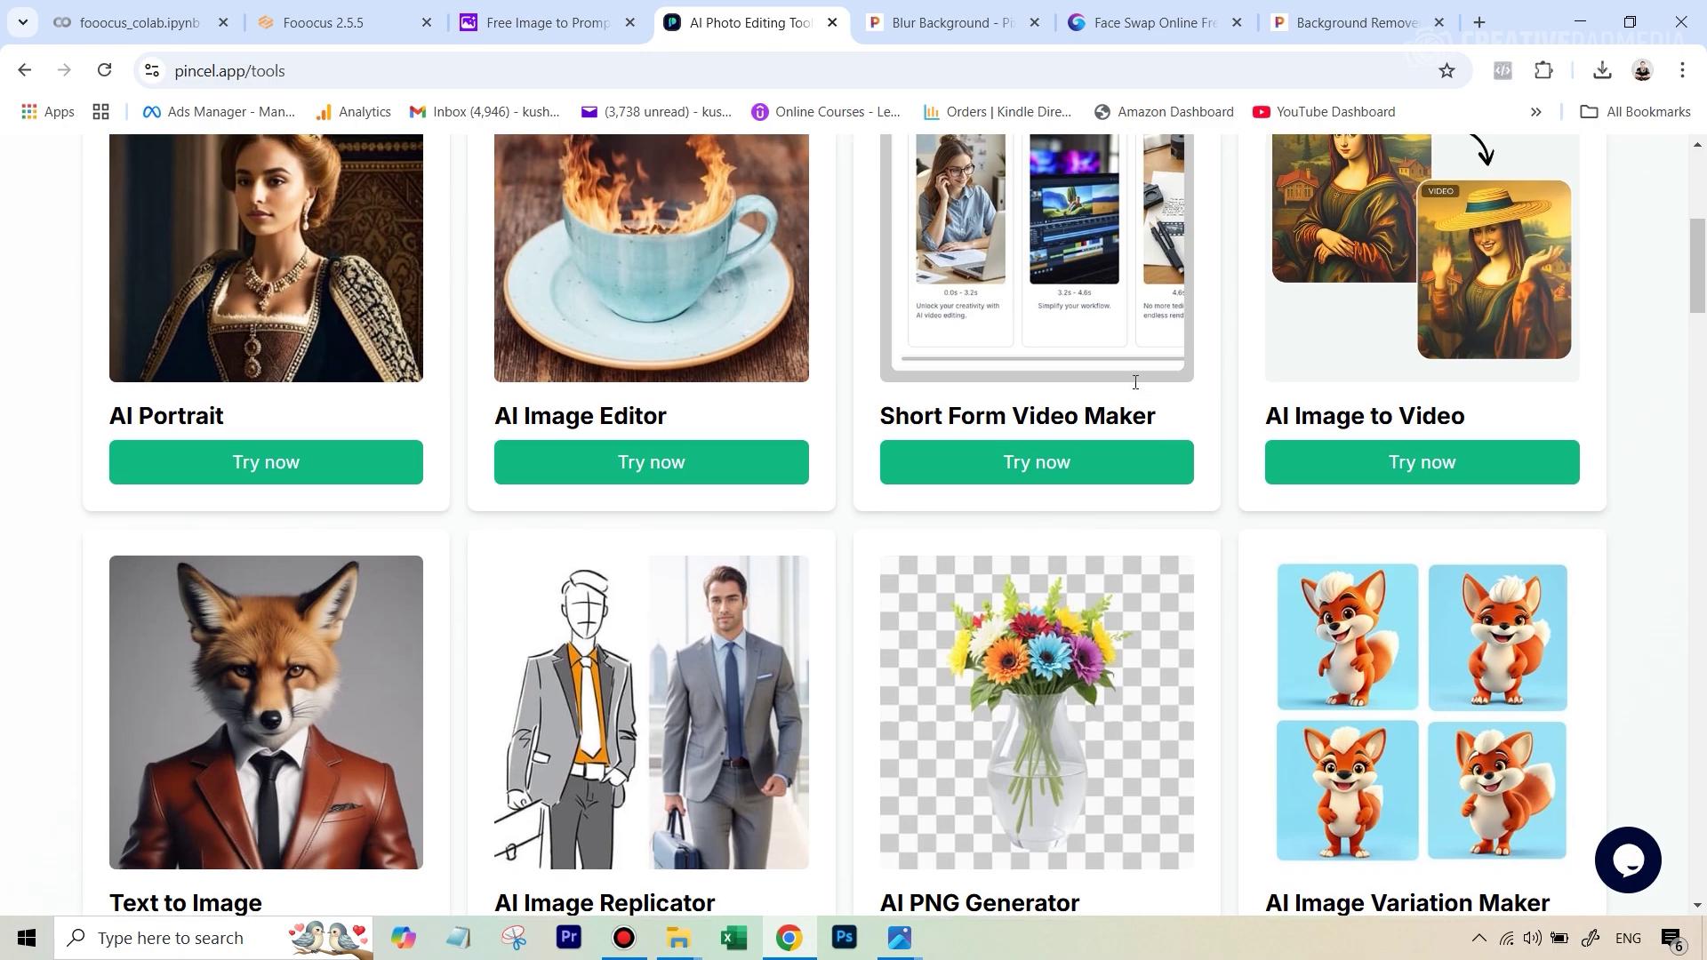
pyautogui.scroll(-20, 1135, 382)
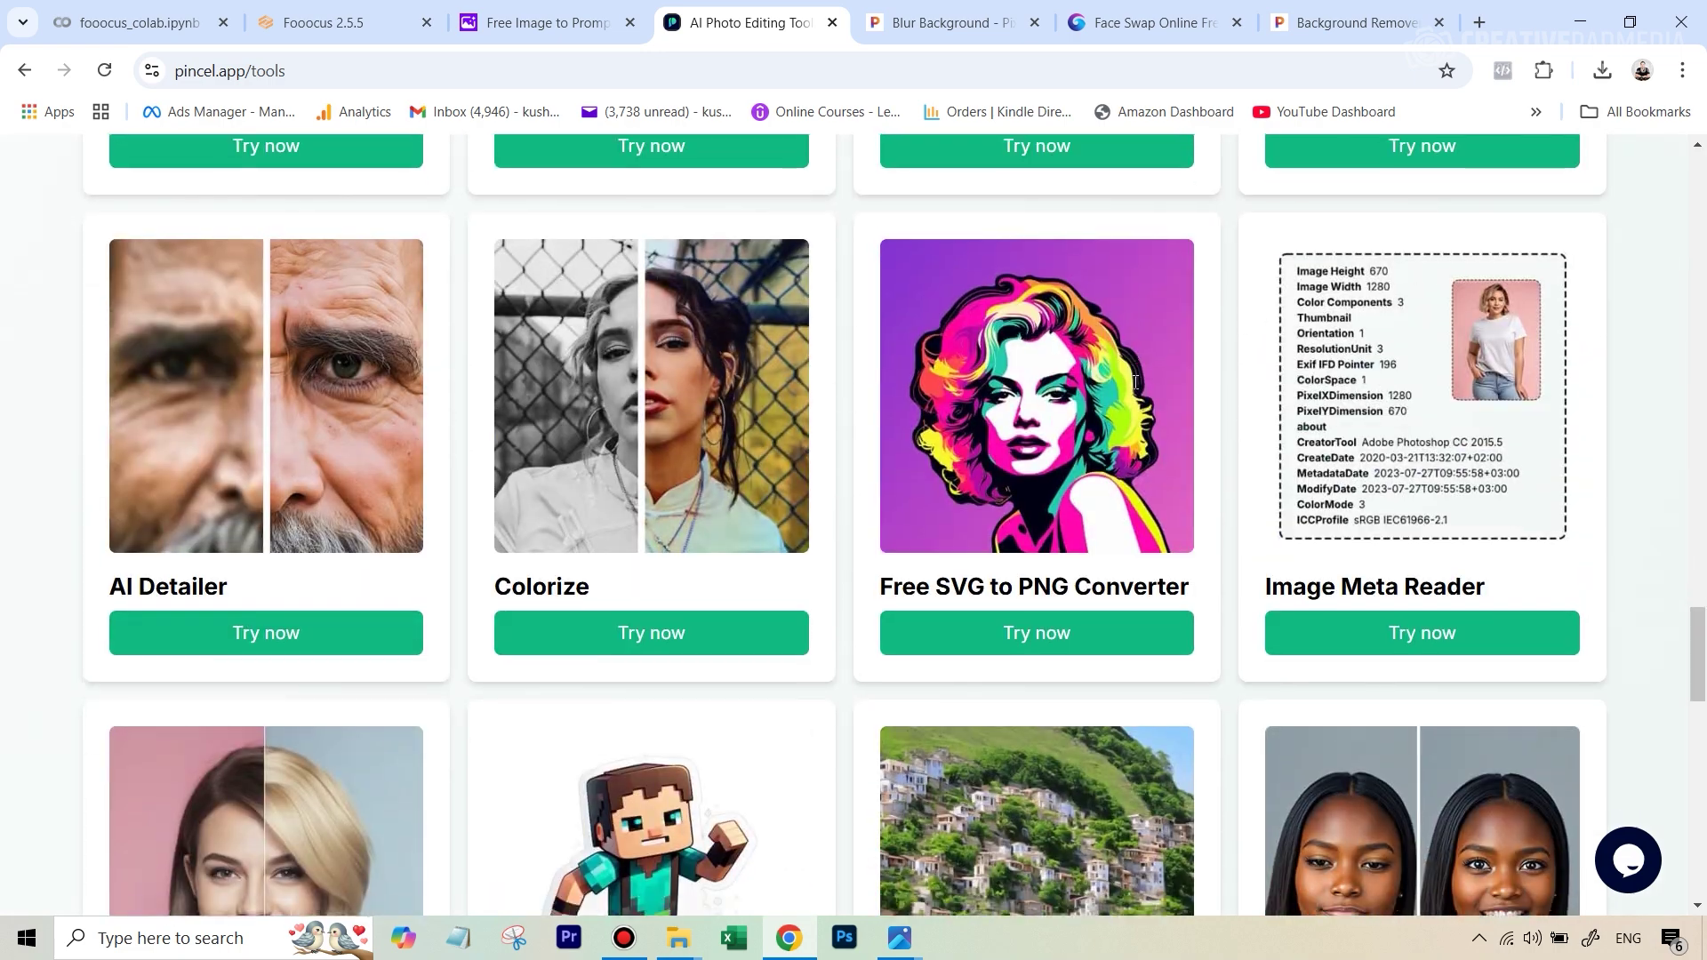
pyautogui.scroll(5, 1135, 382)
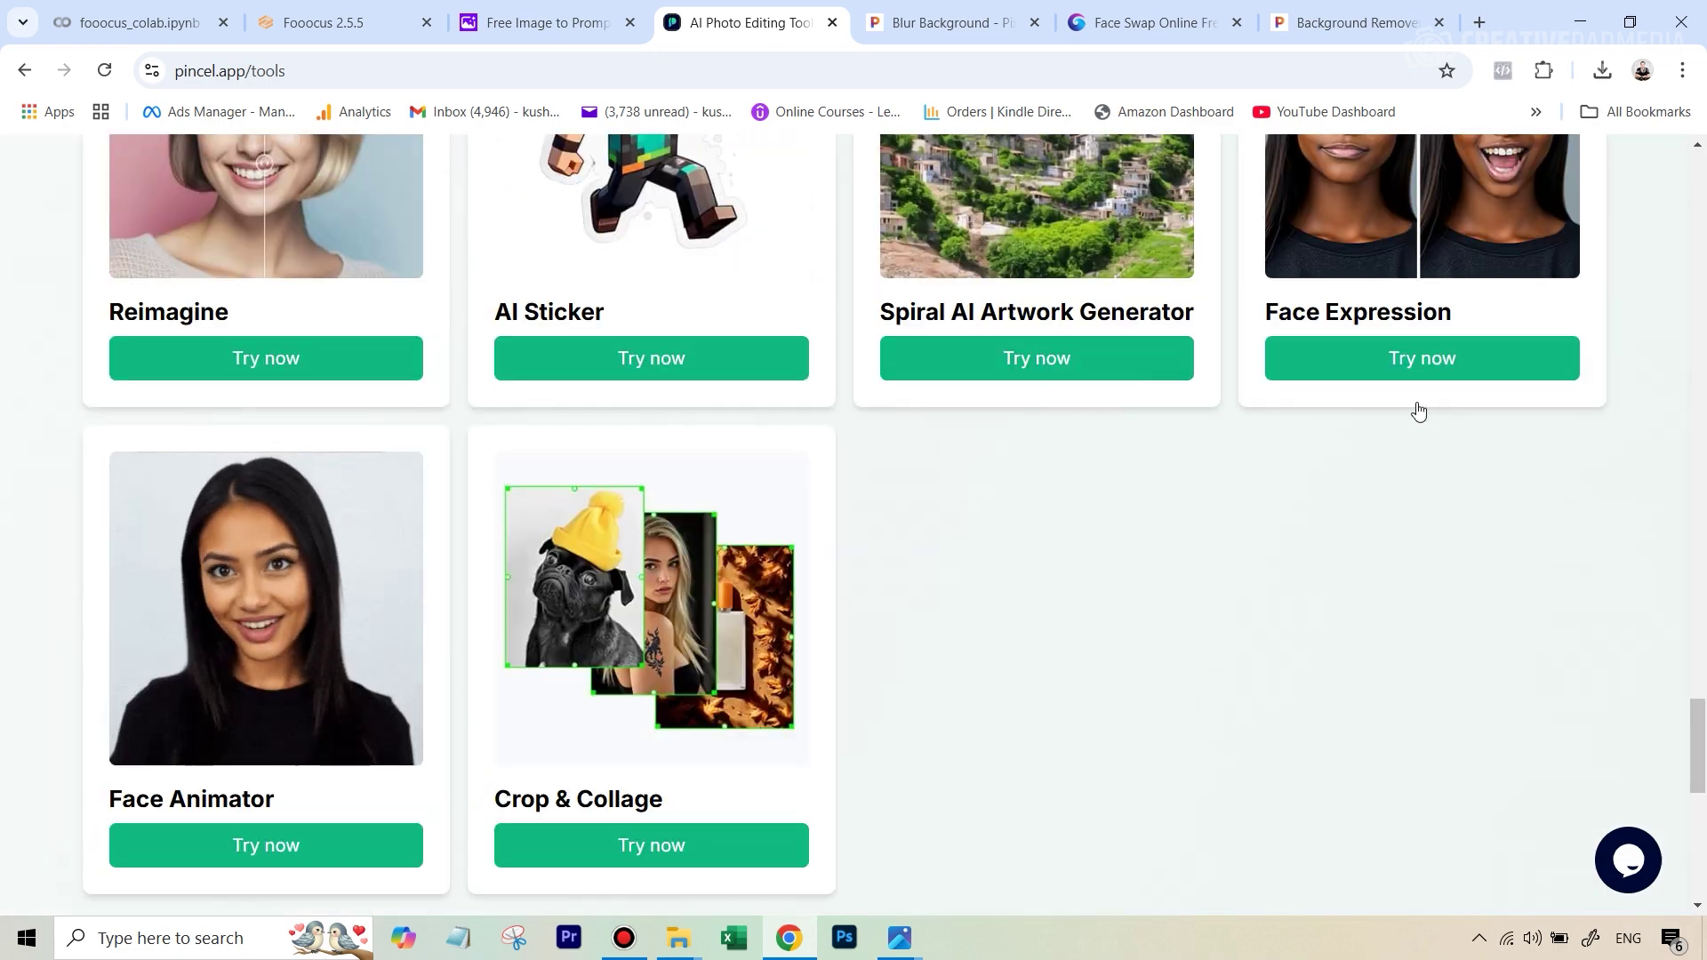
pyautogui.scroll(4, 1419, 471)
pyautogui.click(1435, 525)
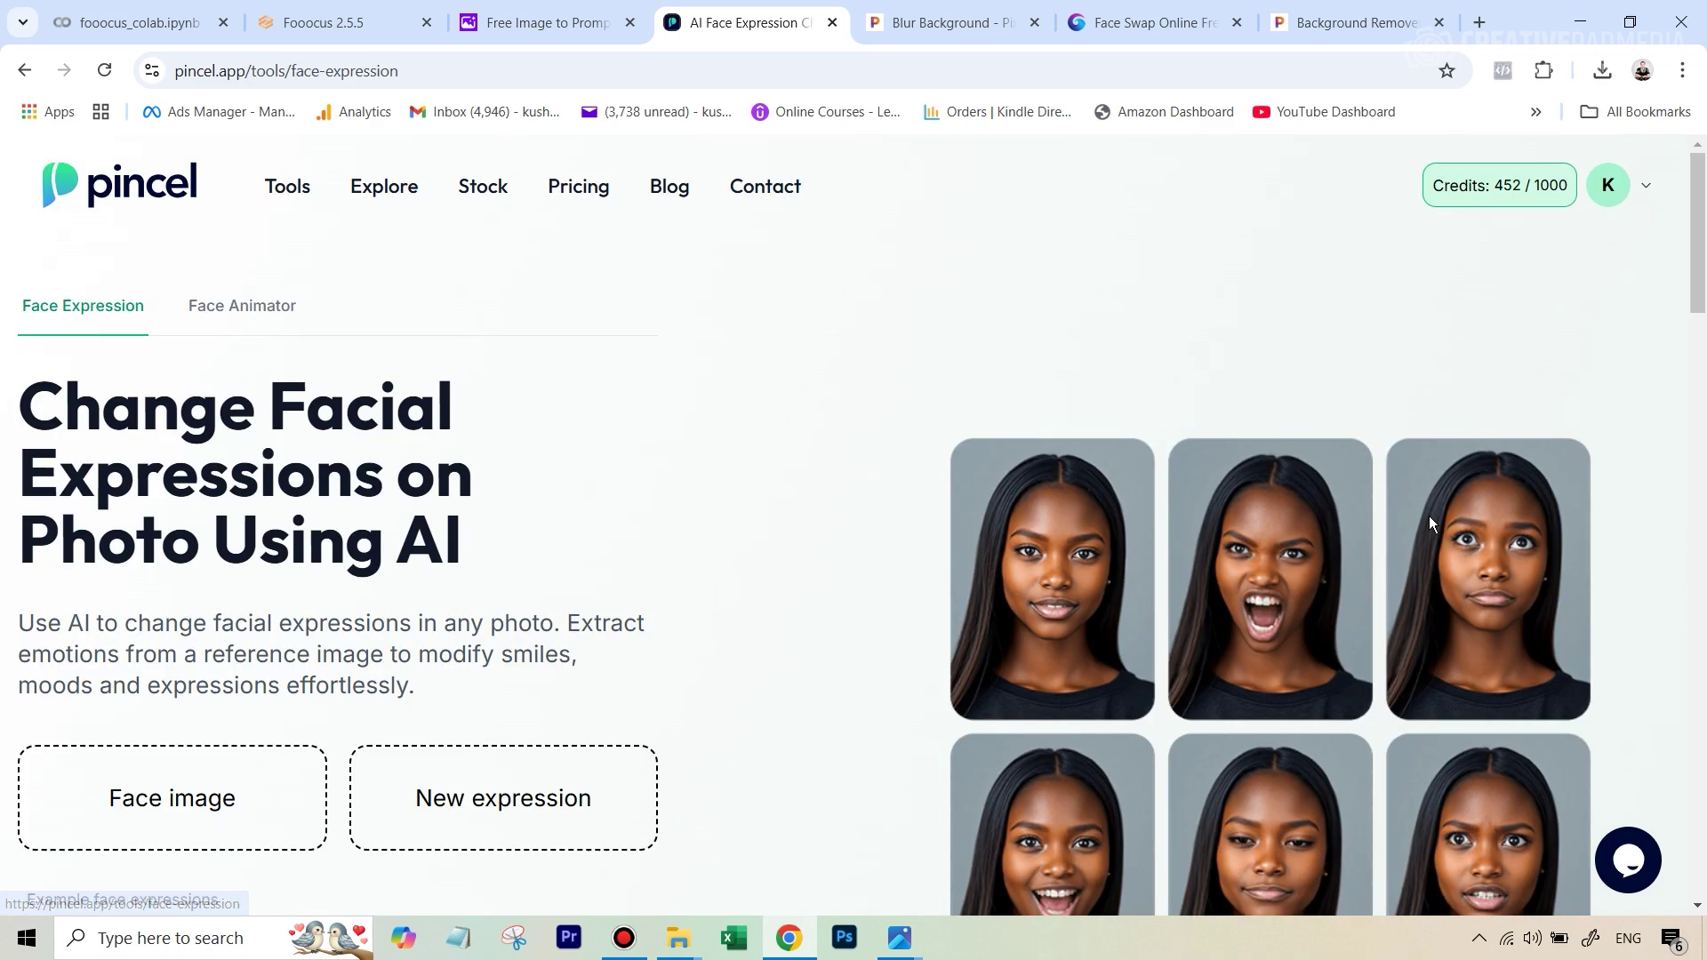
# - Look through the example face expressions and add the concert picture as the face image
pyautogui.scroll(-1, 525, 562)
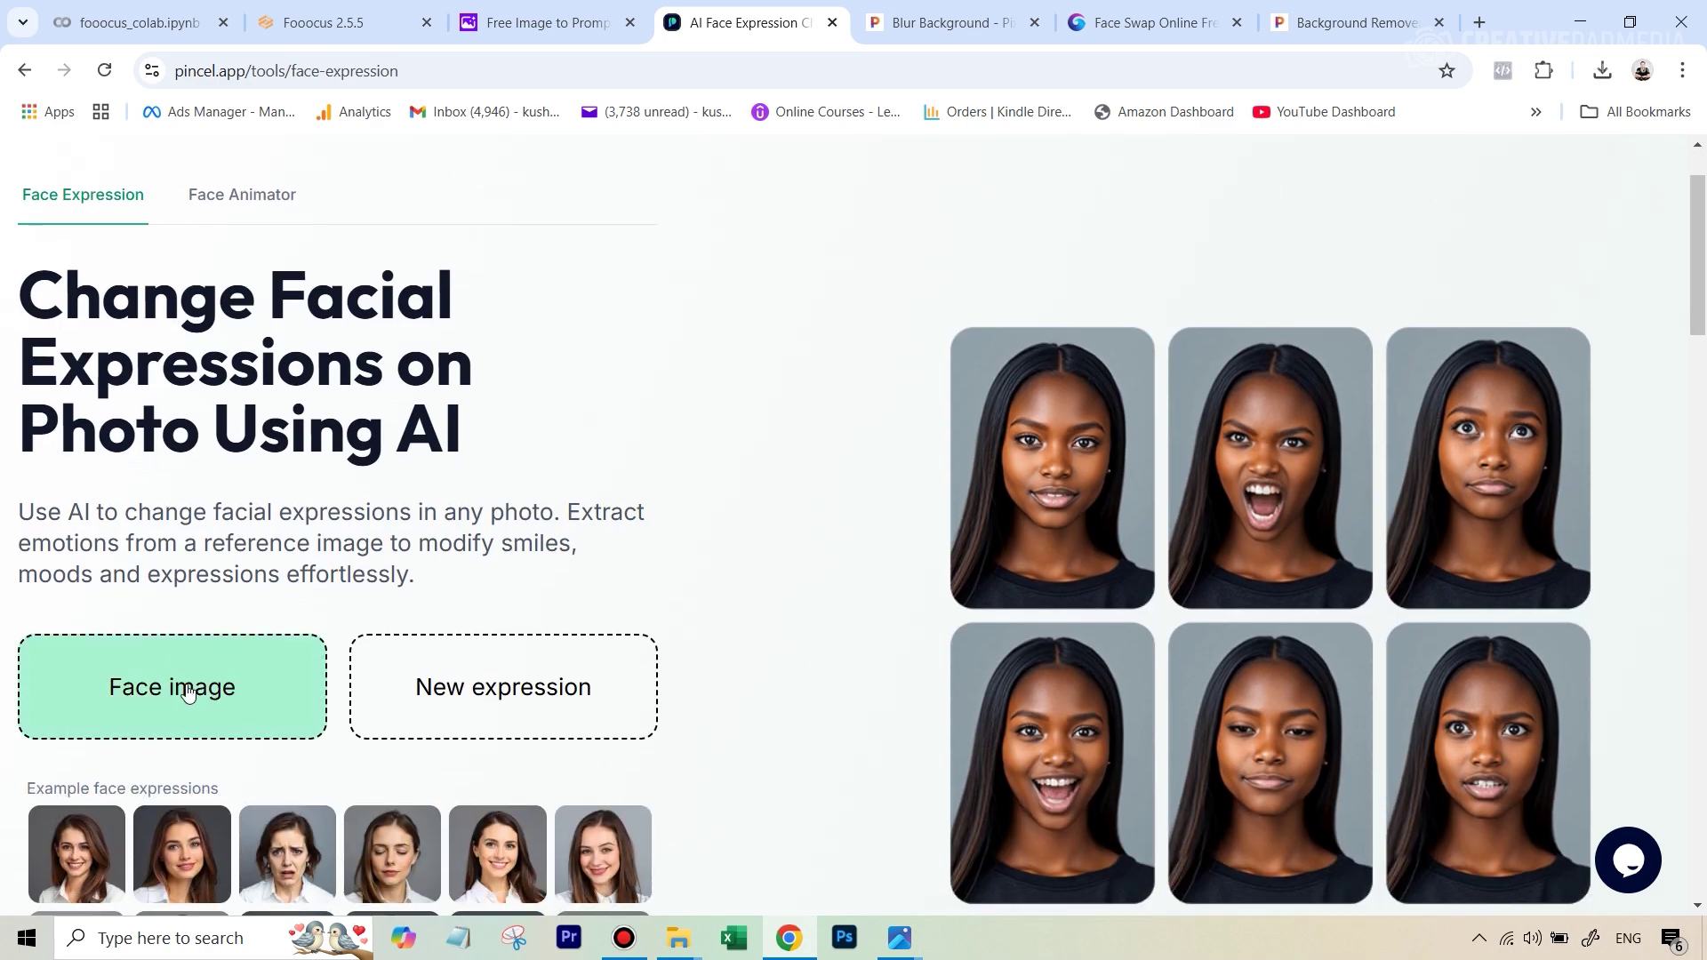
pyautogui.scroll(-3, 427, 711)
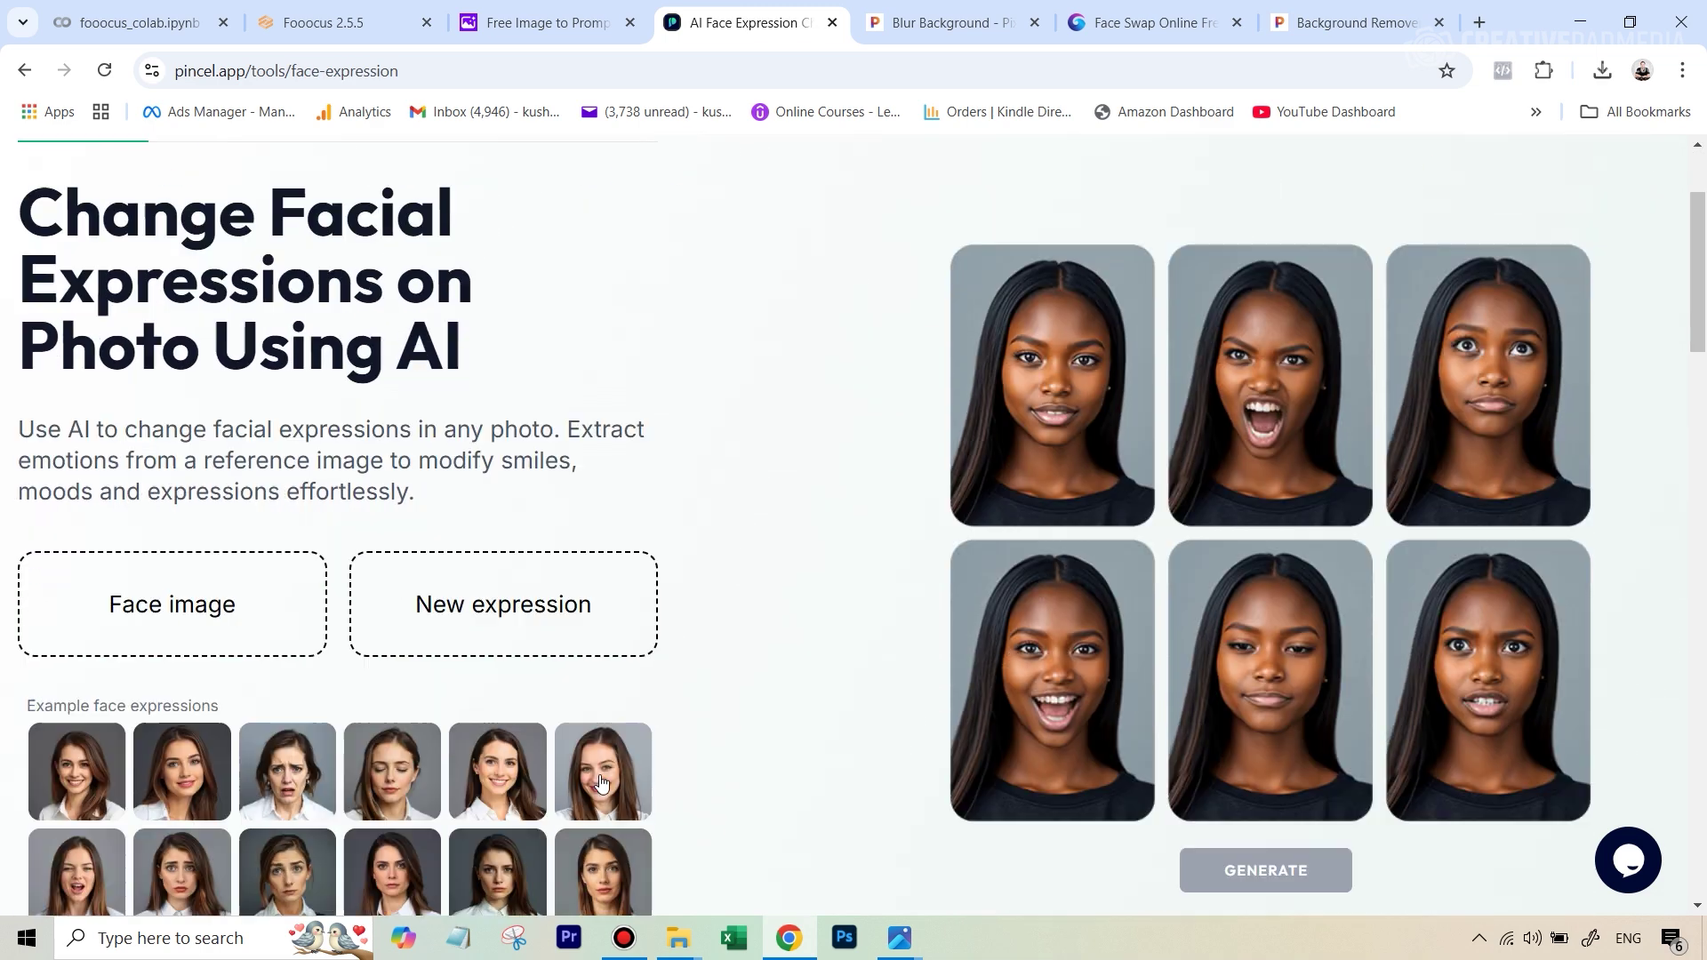
pyautogui.scroll(-4, 465, 737)
pyautogui.scroll(4, 534, 480)
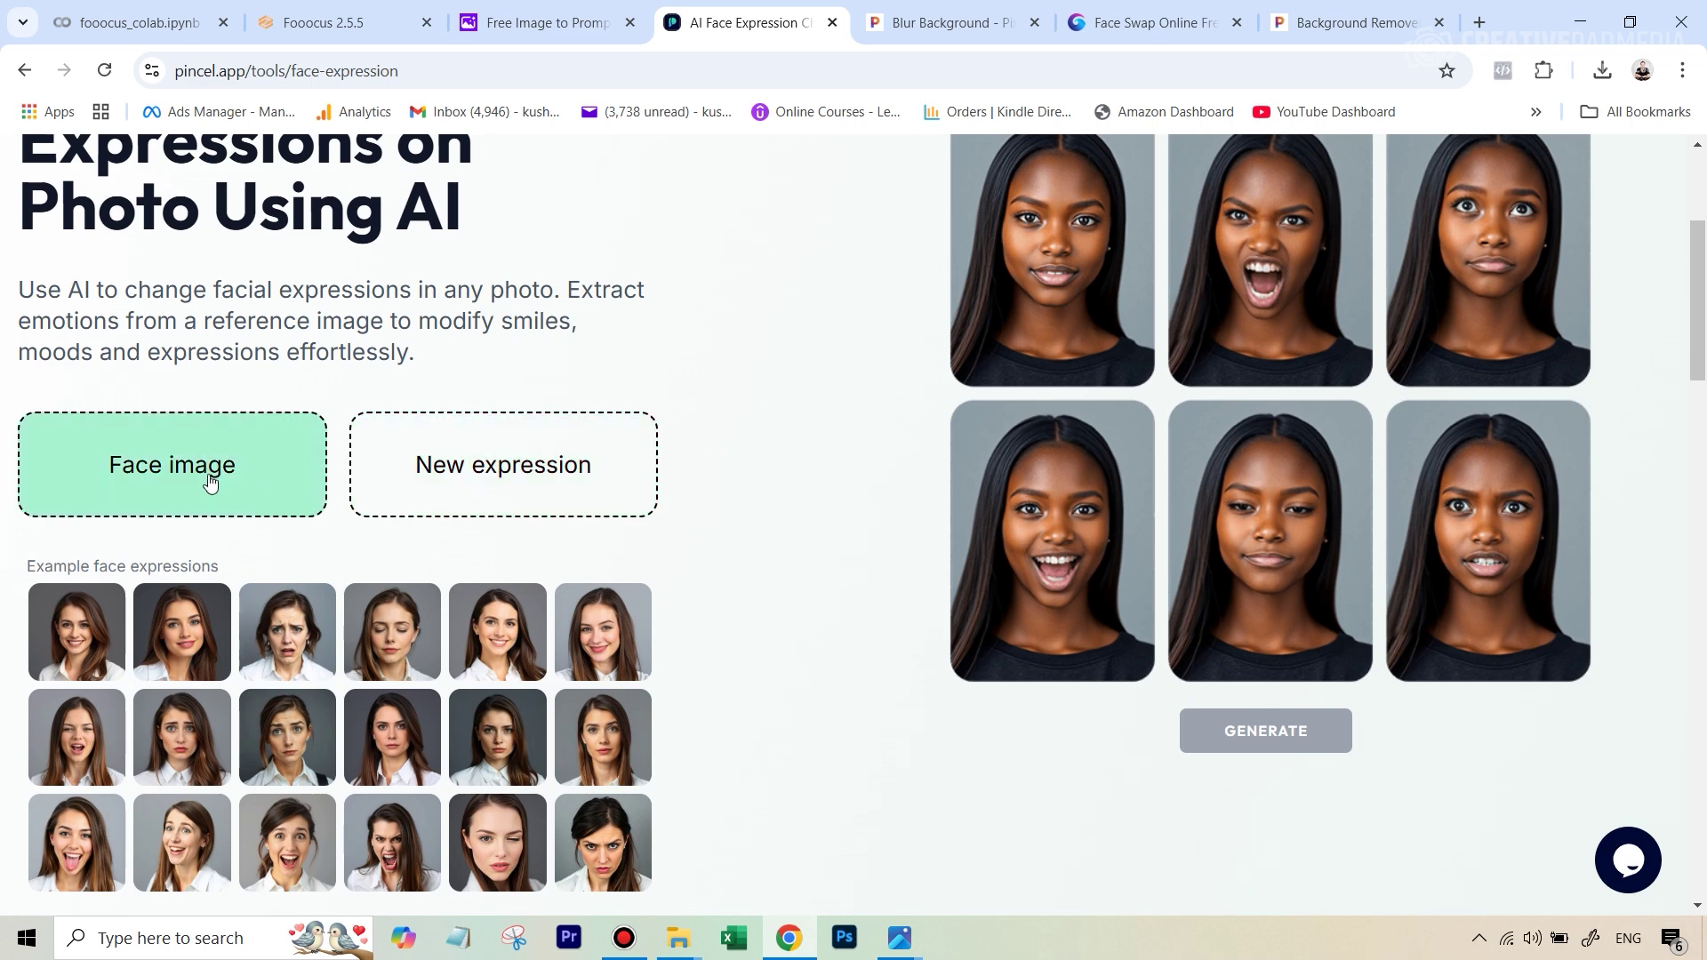
pyautogui.hotkey('ctrl', 'v')
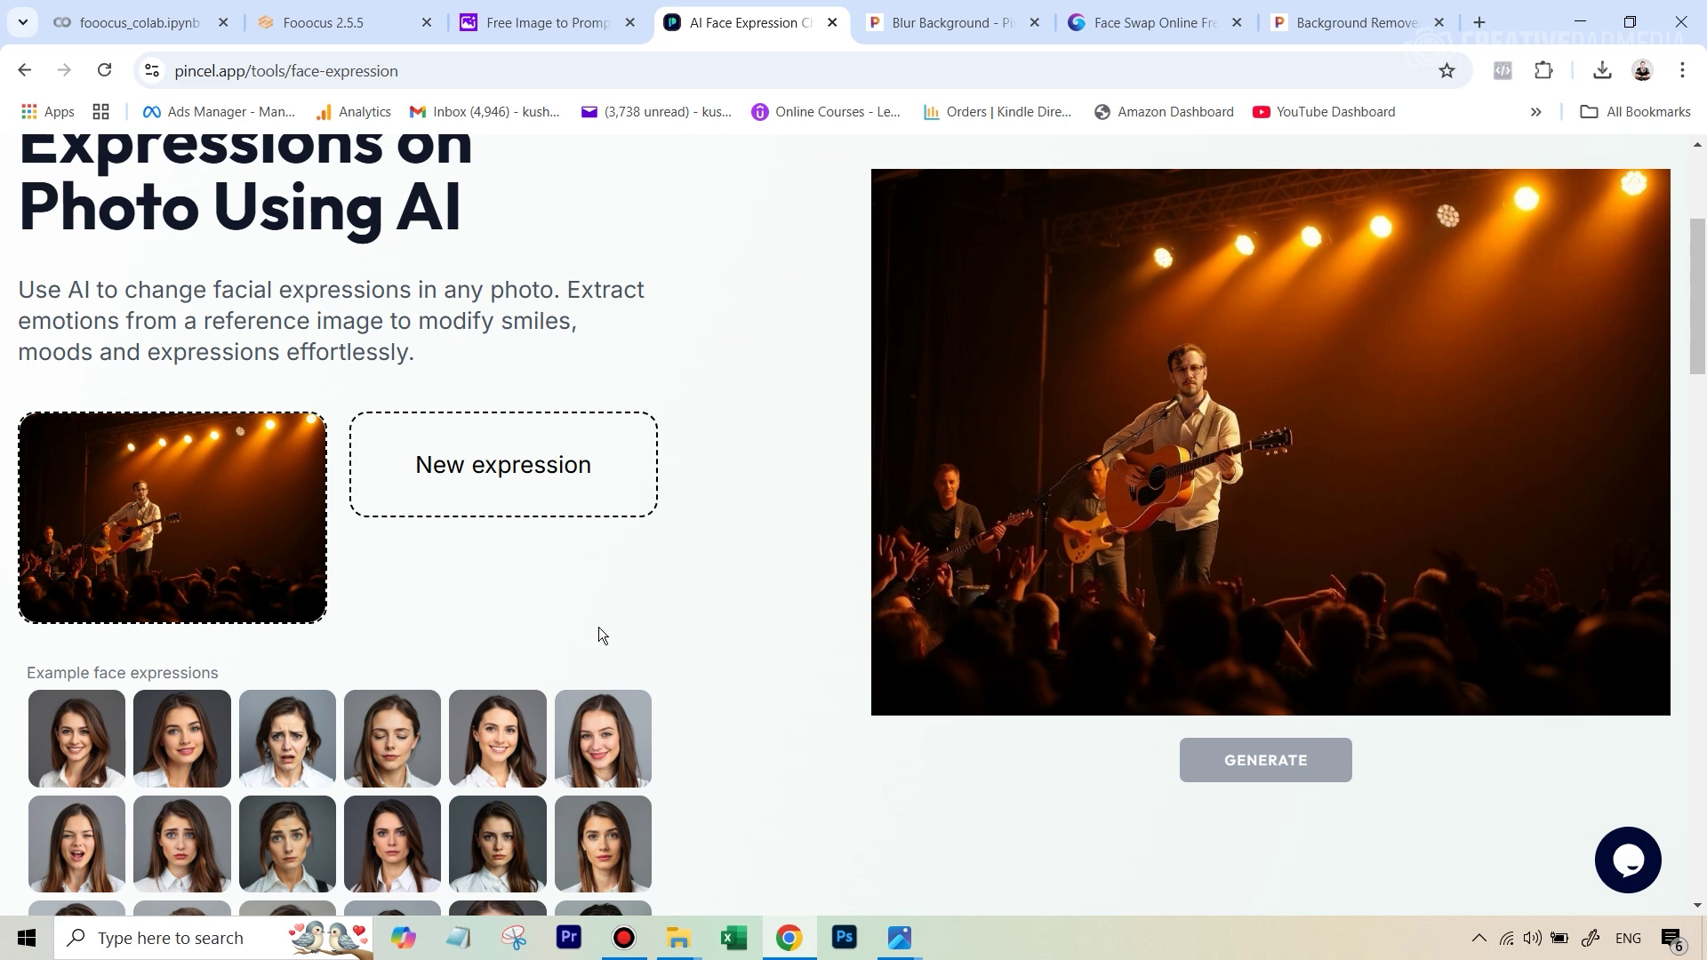
# - Choose the open-mouthed singing-like example as the new expression and generate the altered concert image
pyautogui.scroll(-2, 599, 627)
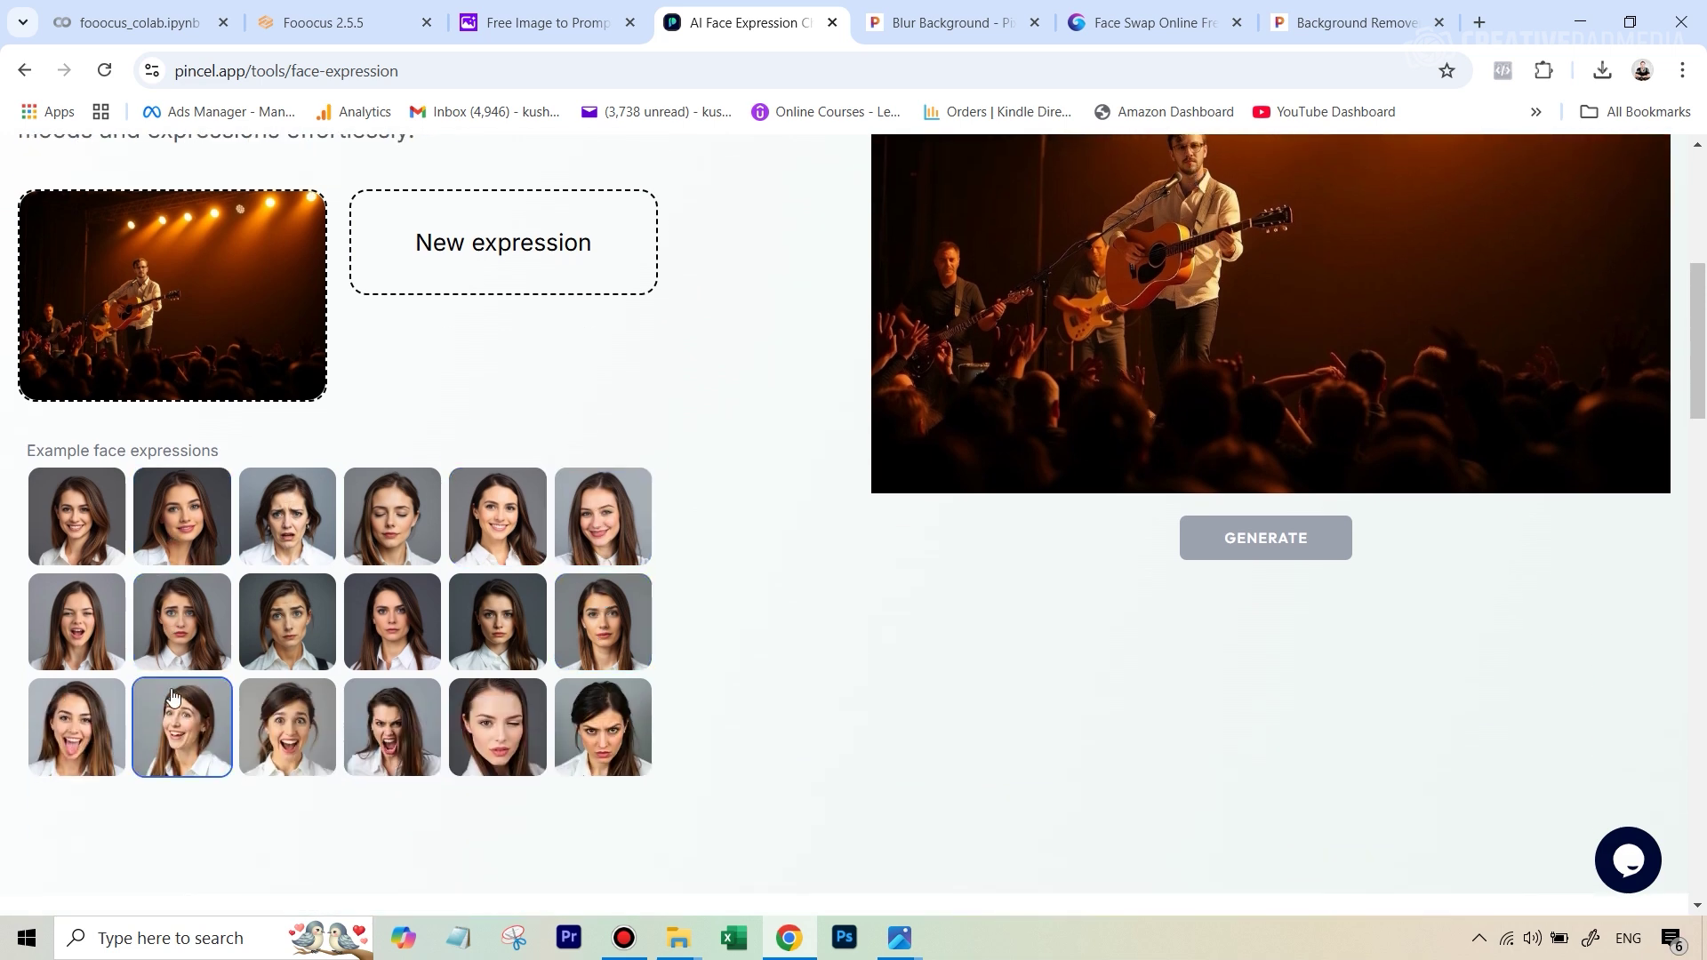
pyautogui.click(78, 635)
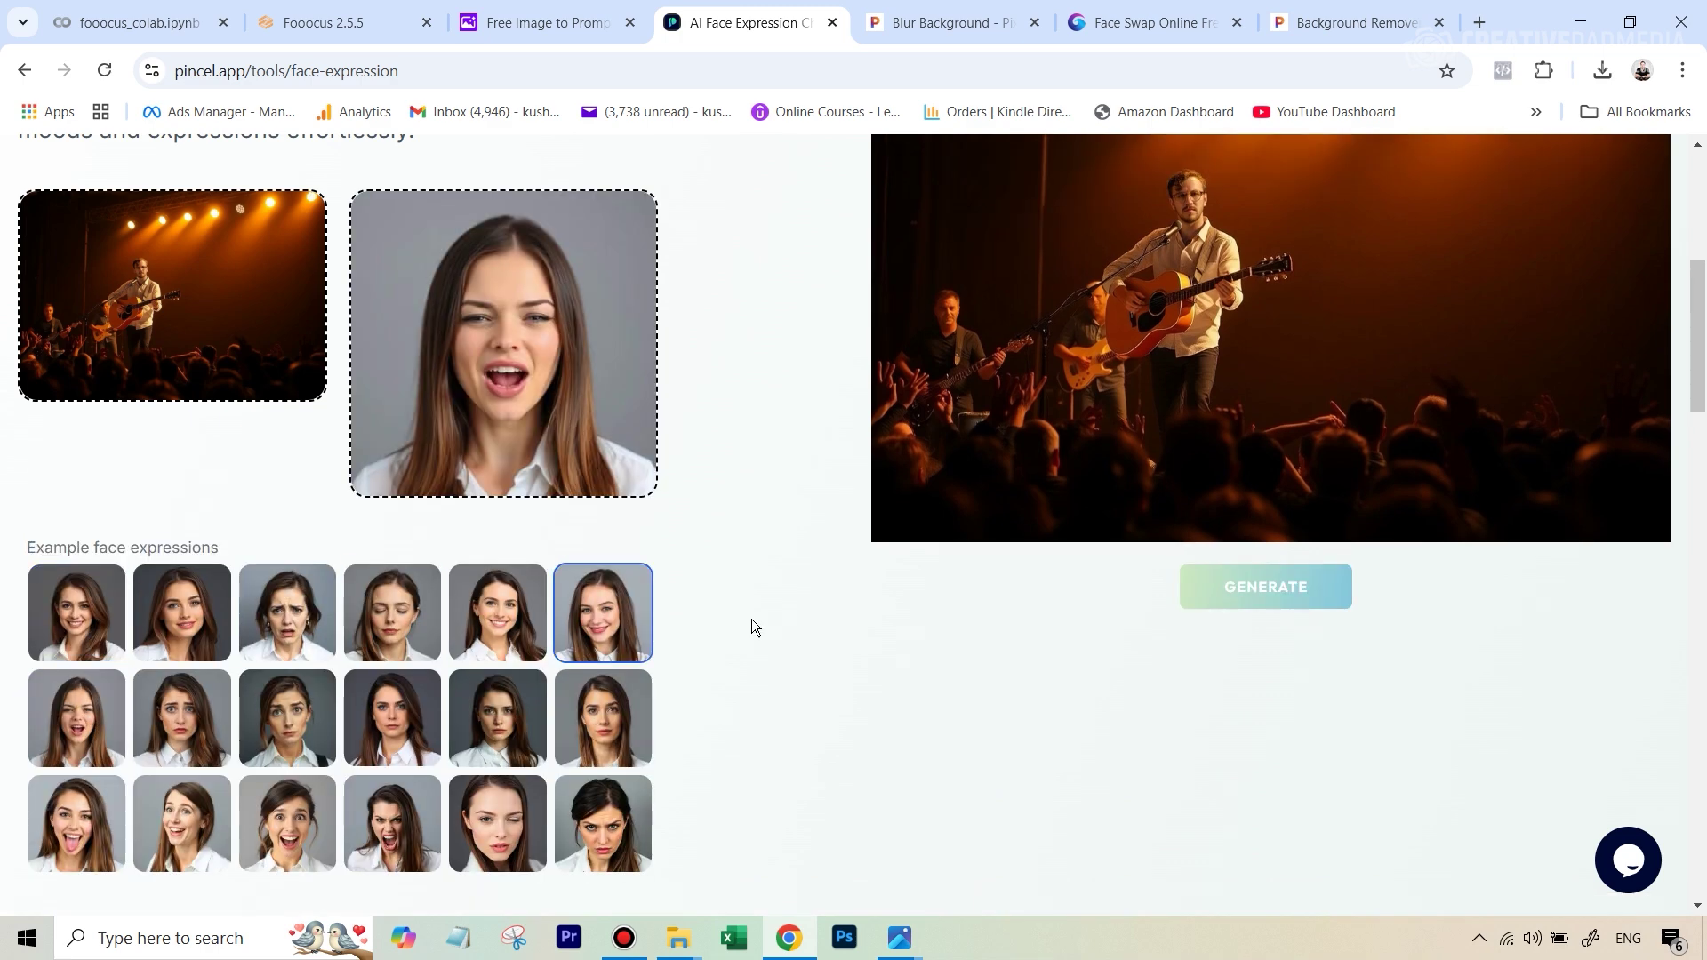
pyautogui.click(1252, 602)
pyautogui.scroll(2, 1330, 711)
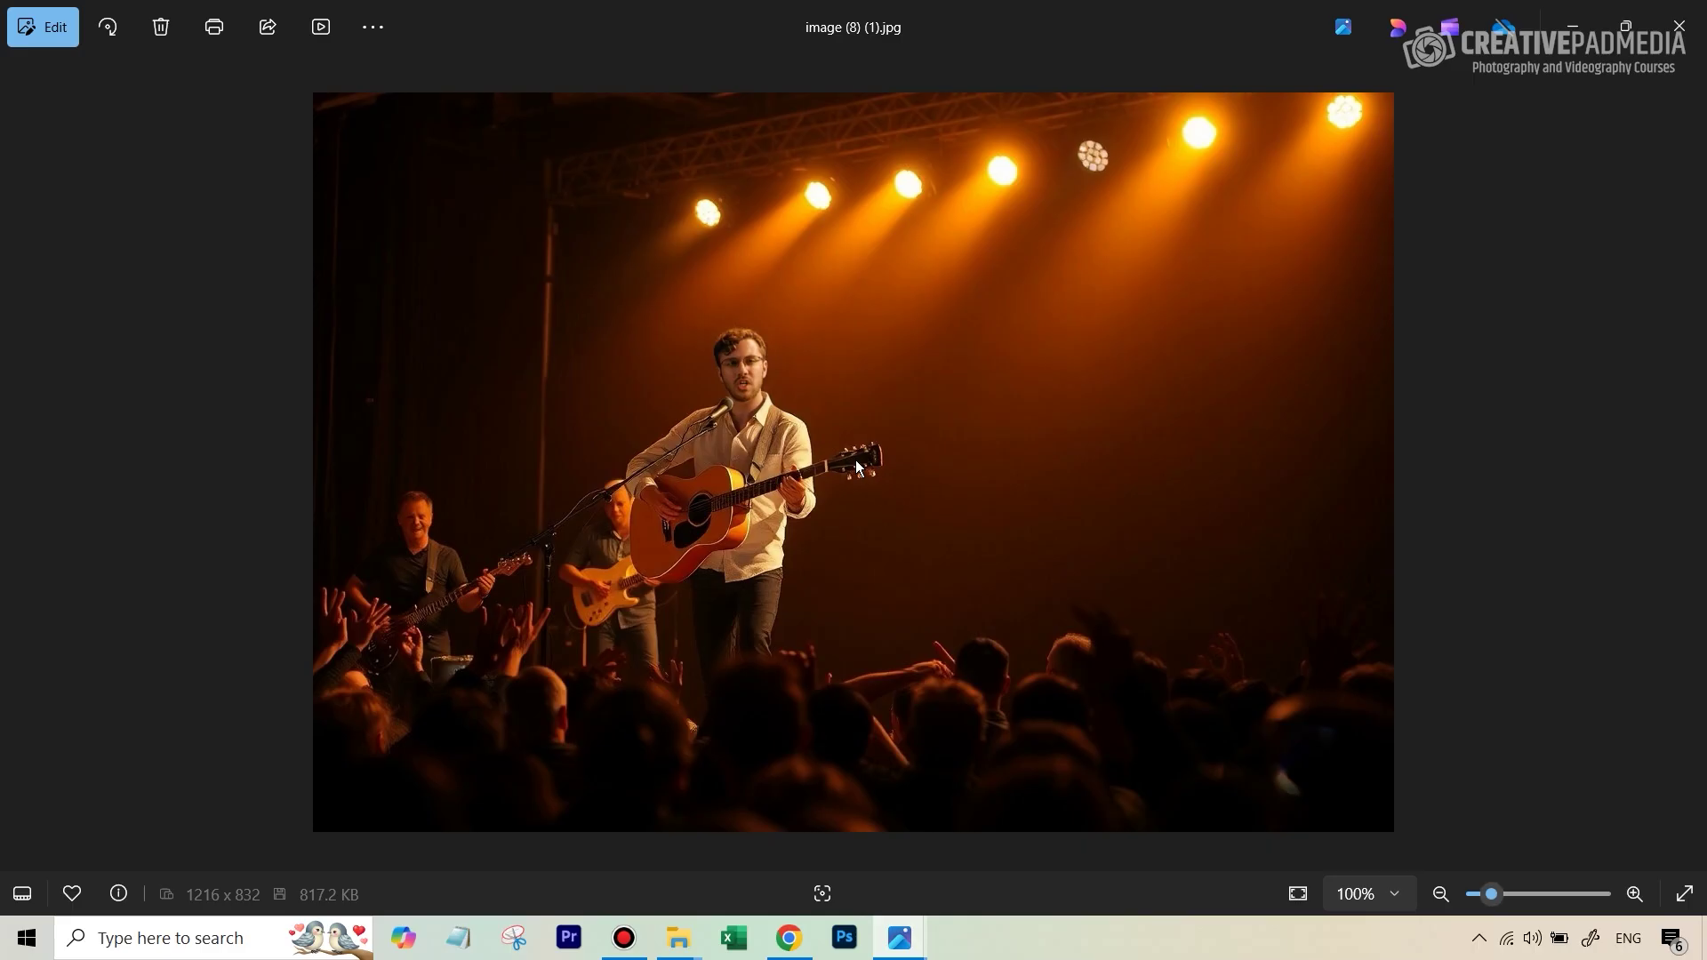
# - Inspect the singer's changed facial expression up close in image (8) (1).jpg
pyautogui.scroll(3, 759, 388)
pyautogui.scroll(2, 766, 391)
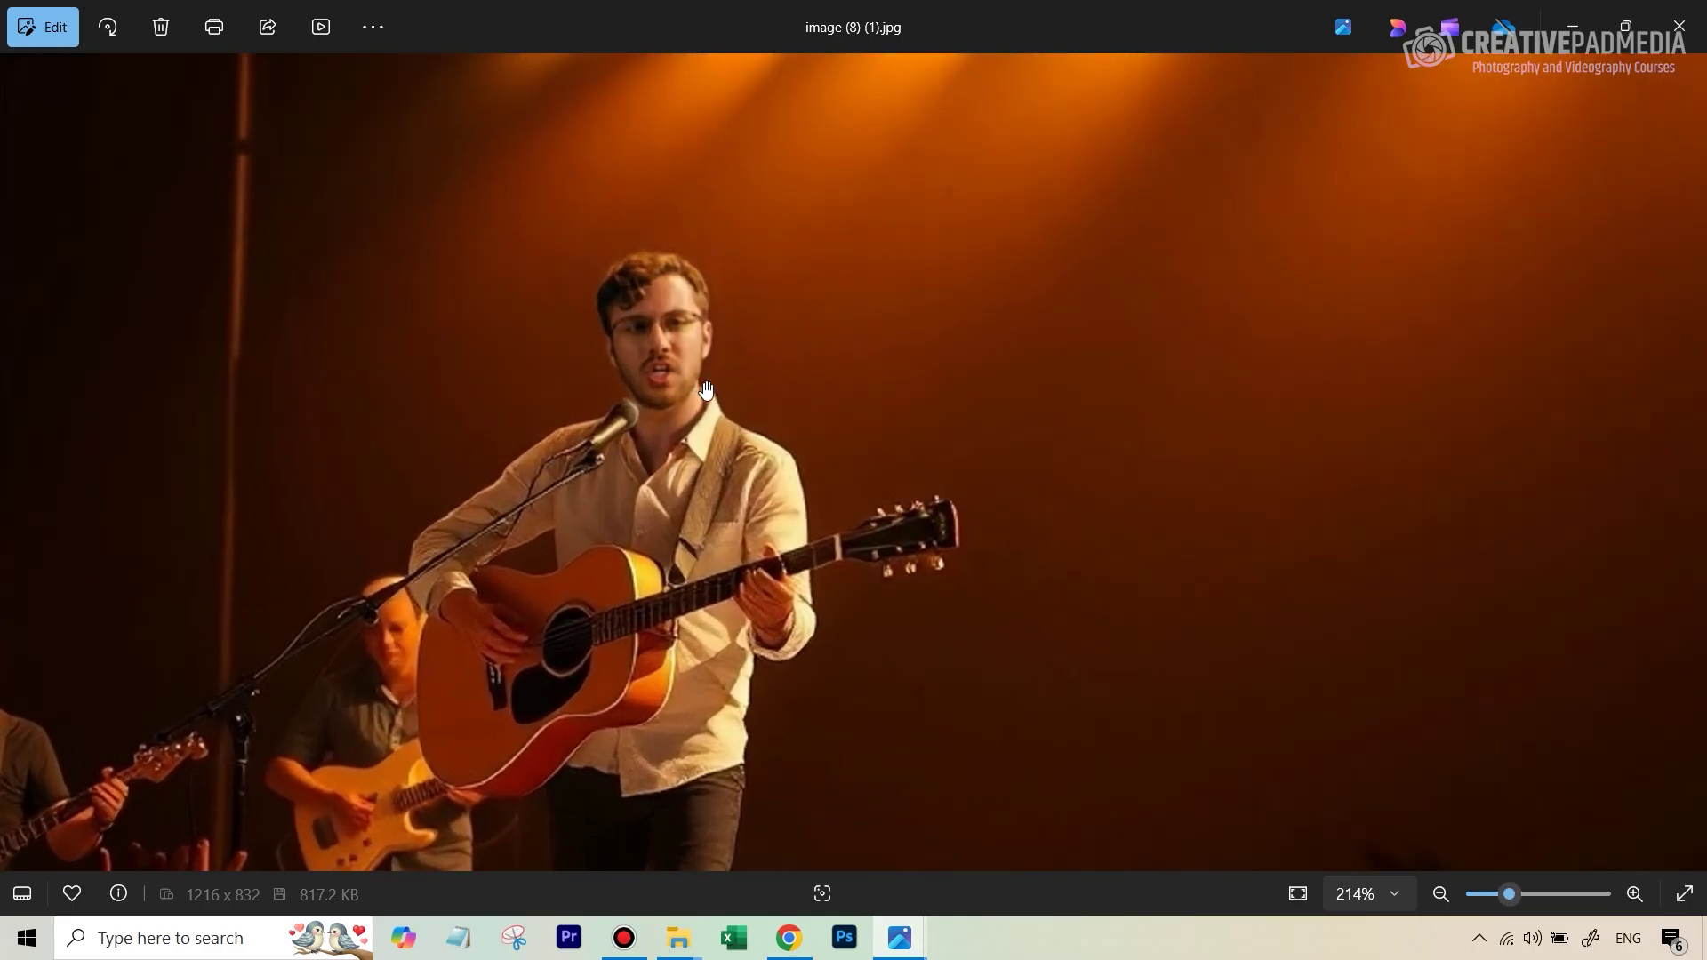
pyautogui.scroll(-1, 703, 391)
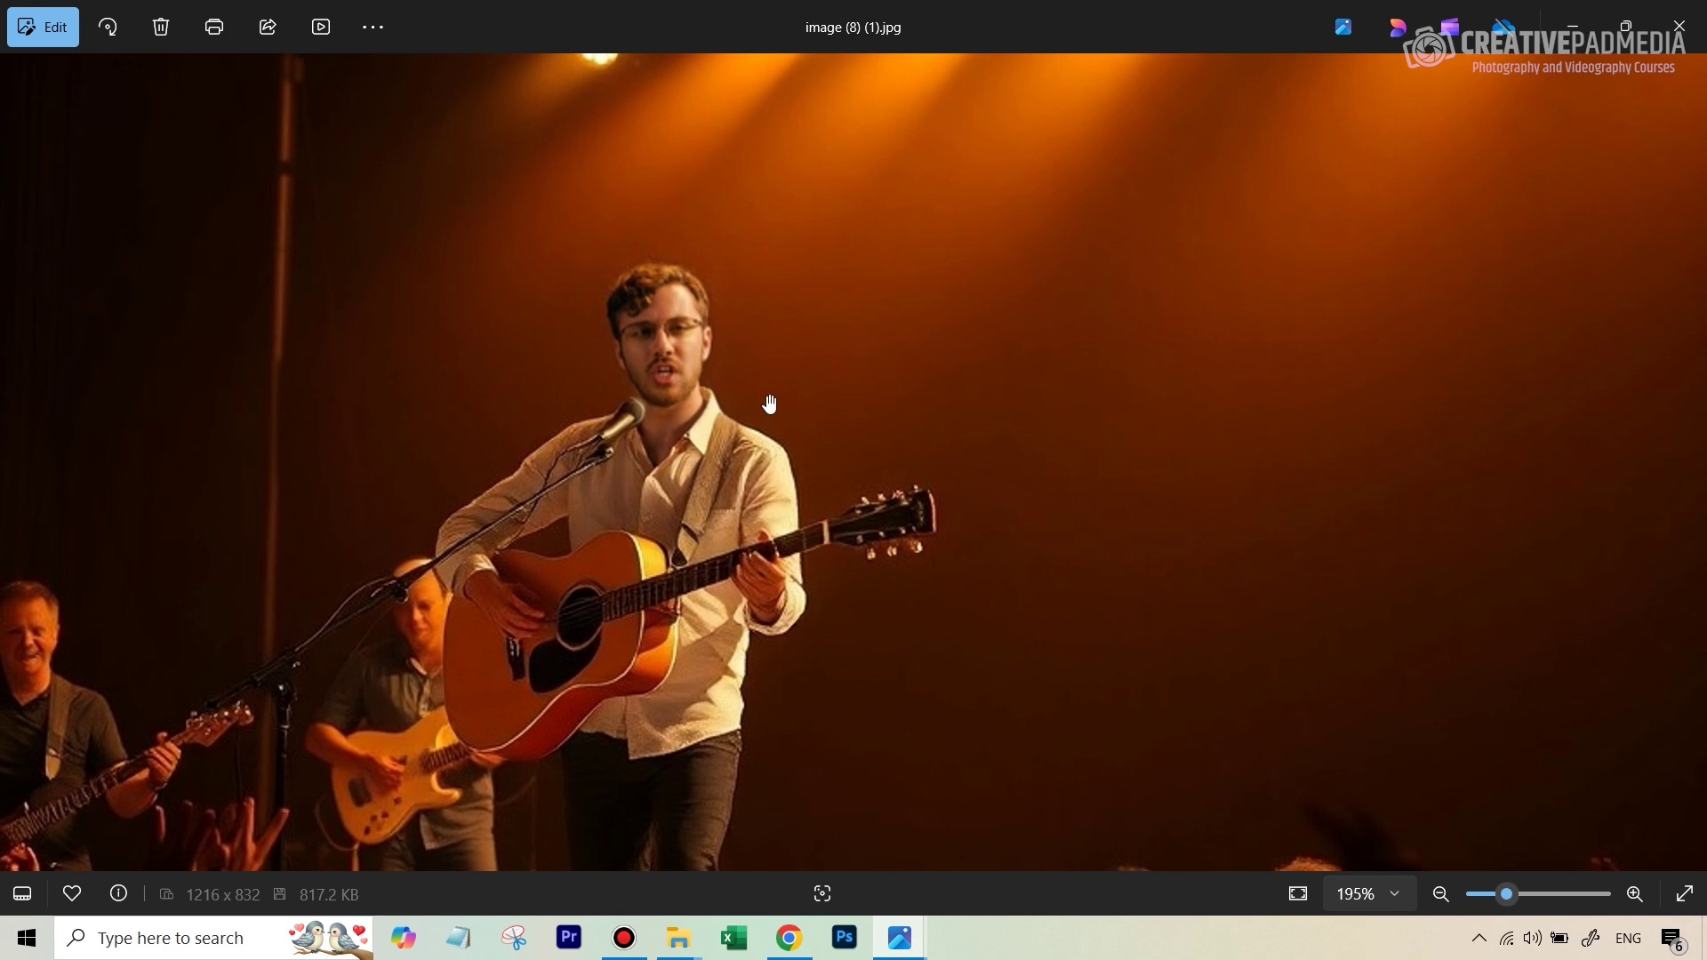
pyautogui.scroll(-5, 834, 423)
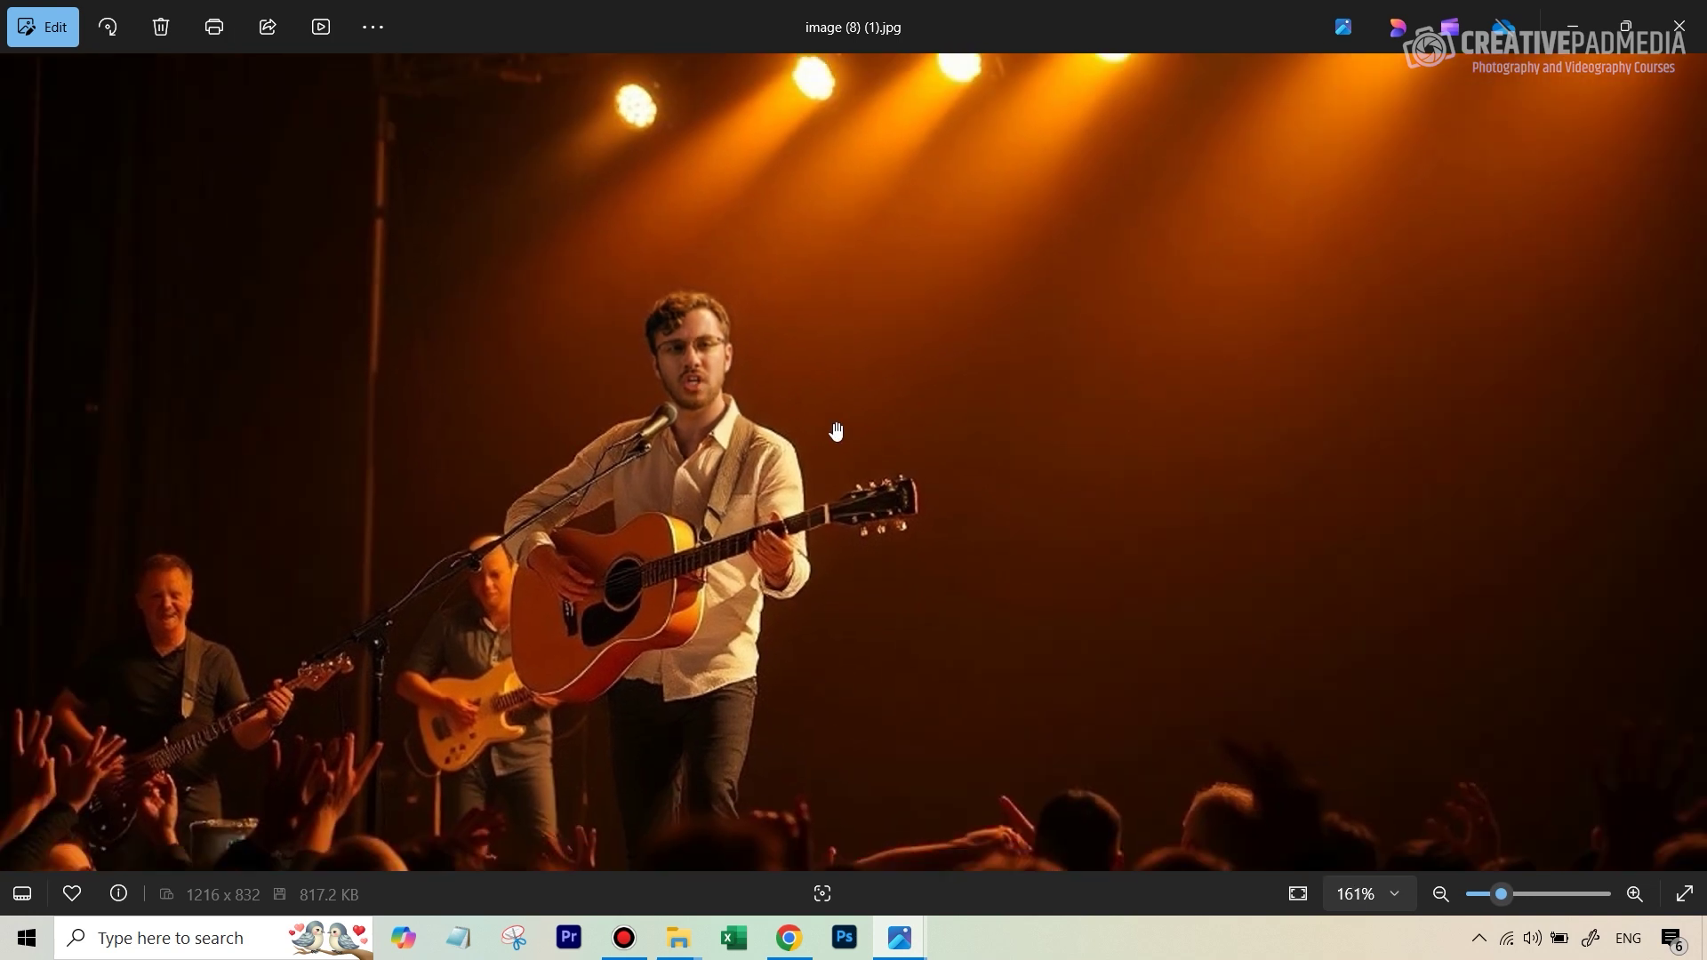